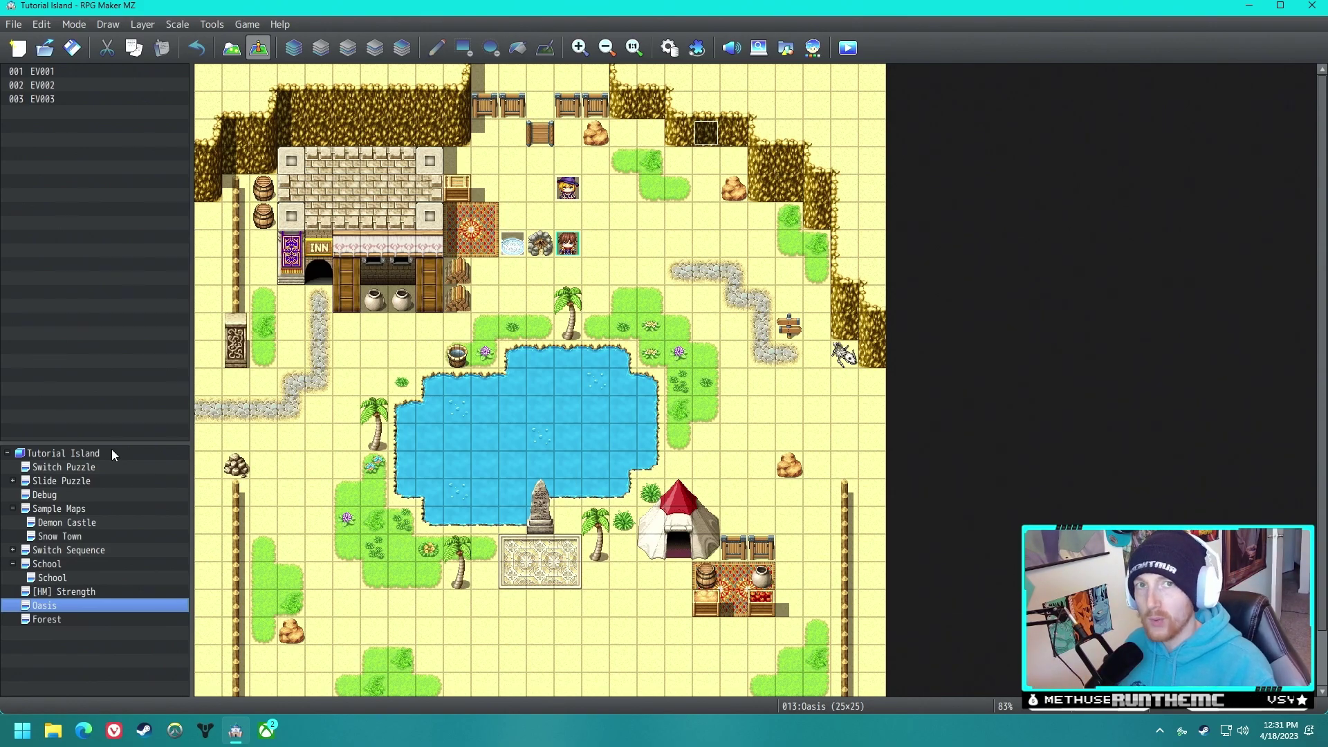
# Step: Load the Floating Temple sample map under Tutorial Island
pyautogui.click(110, 453)
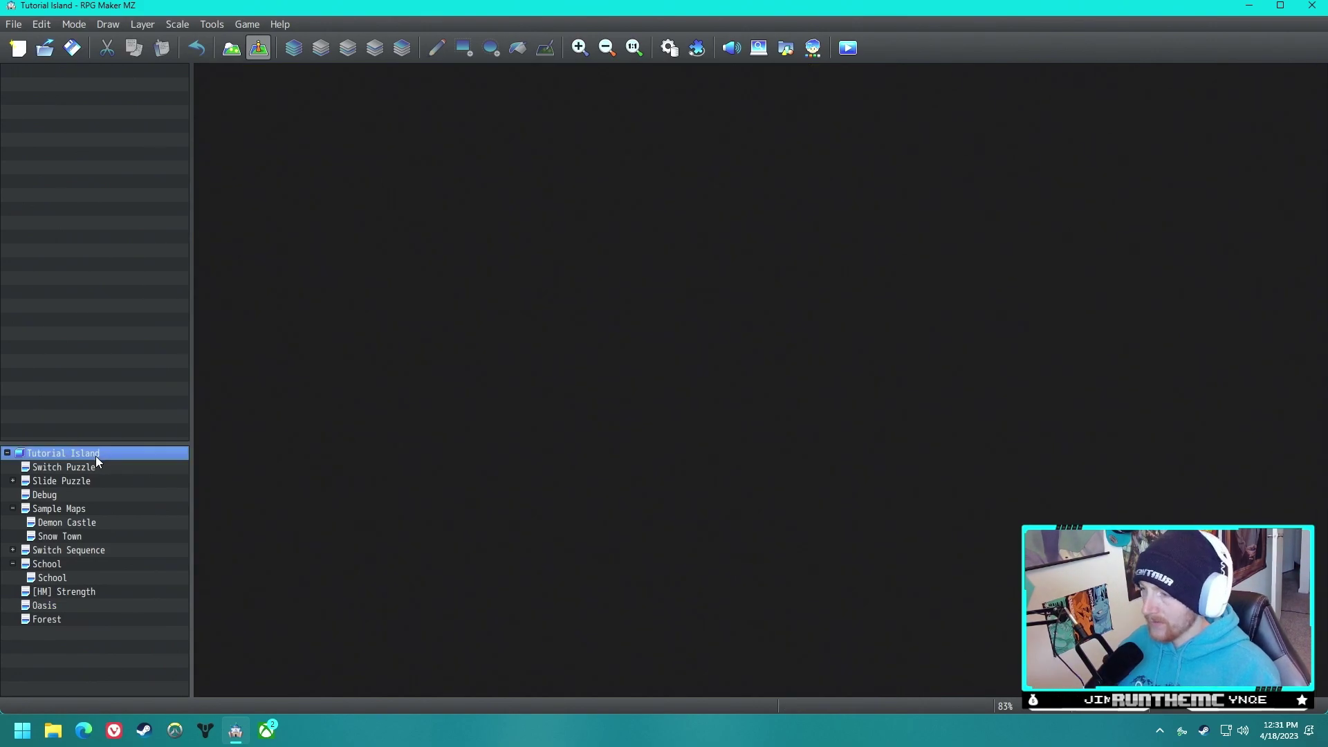
pyautogui.rightClick(97, 455)
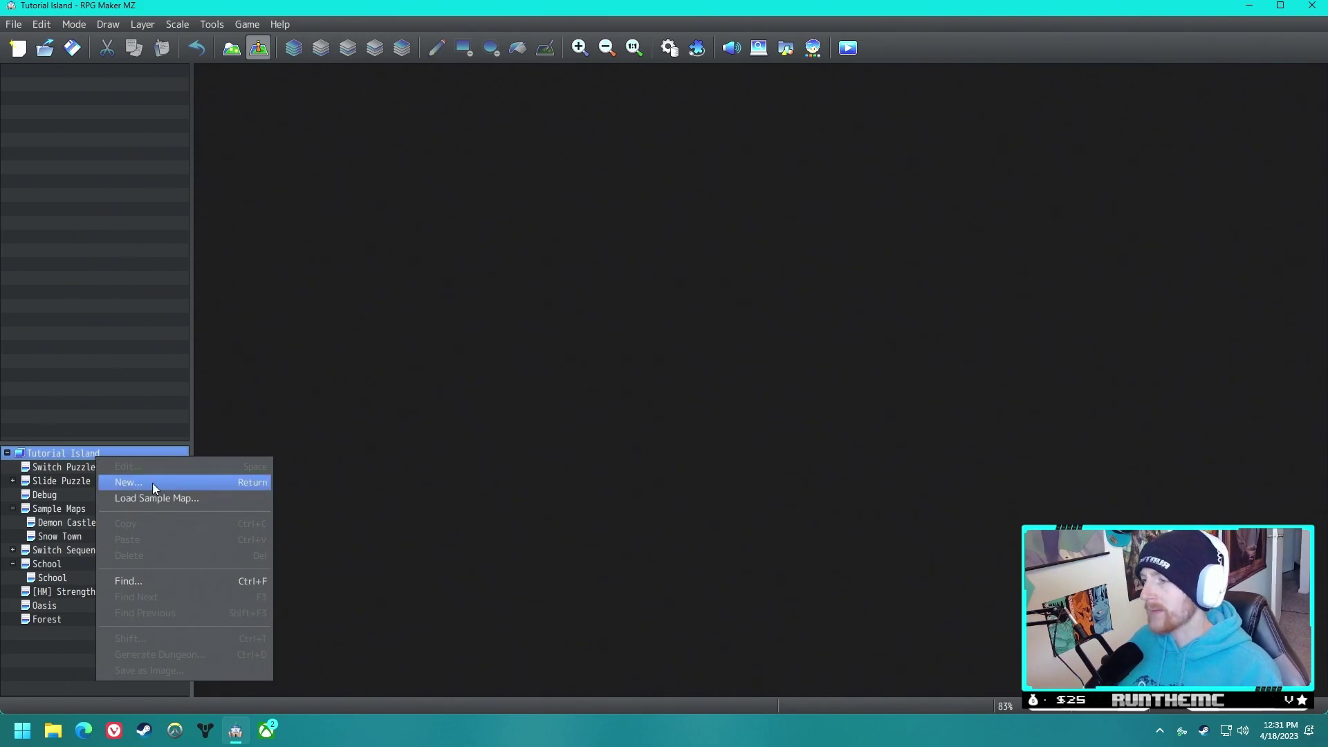
pyautogui.click(173, 482)
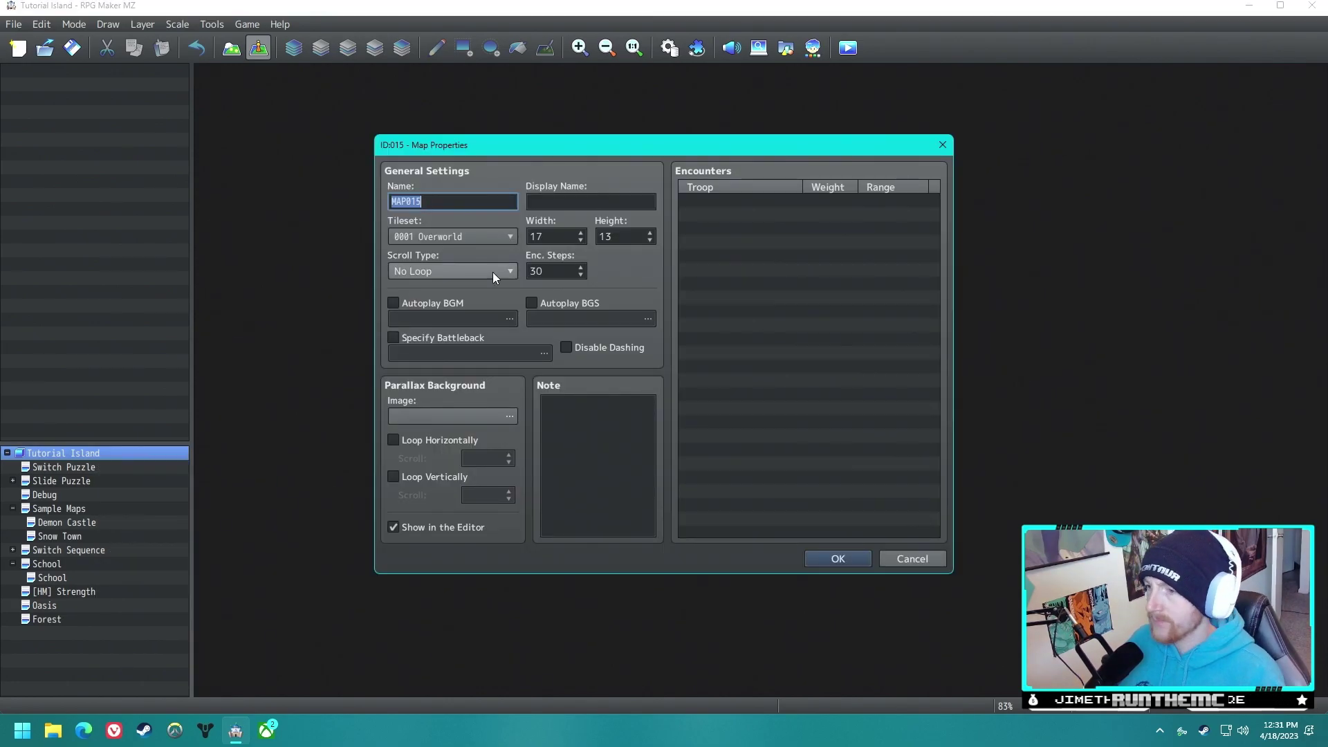
pyautogui.click(912, 559)
pyautogui.rightClick(86, 462)
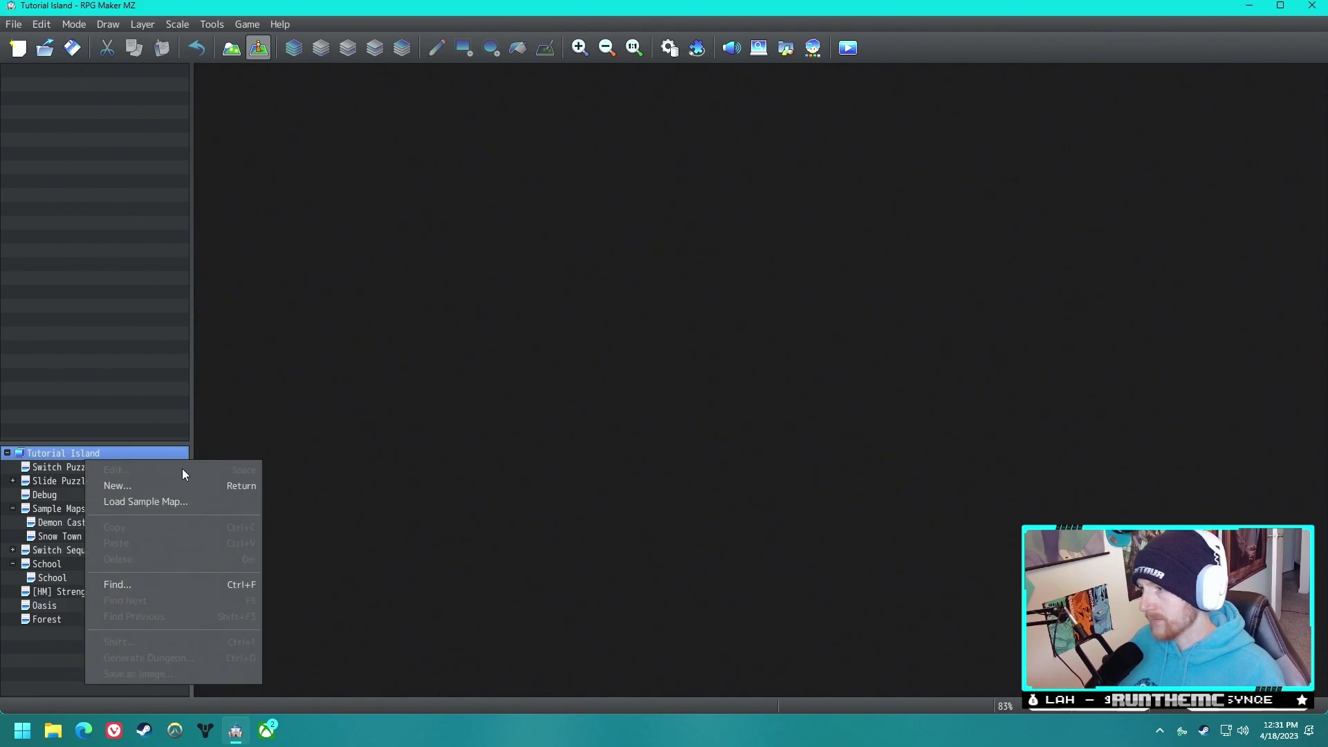
pyautogui.click(146, 502)
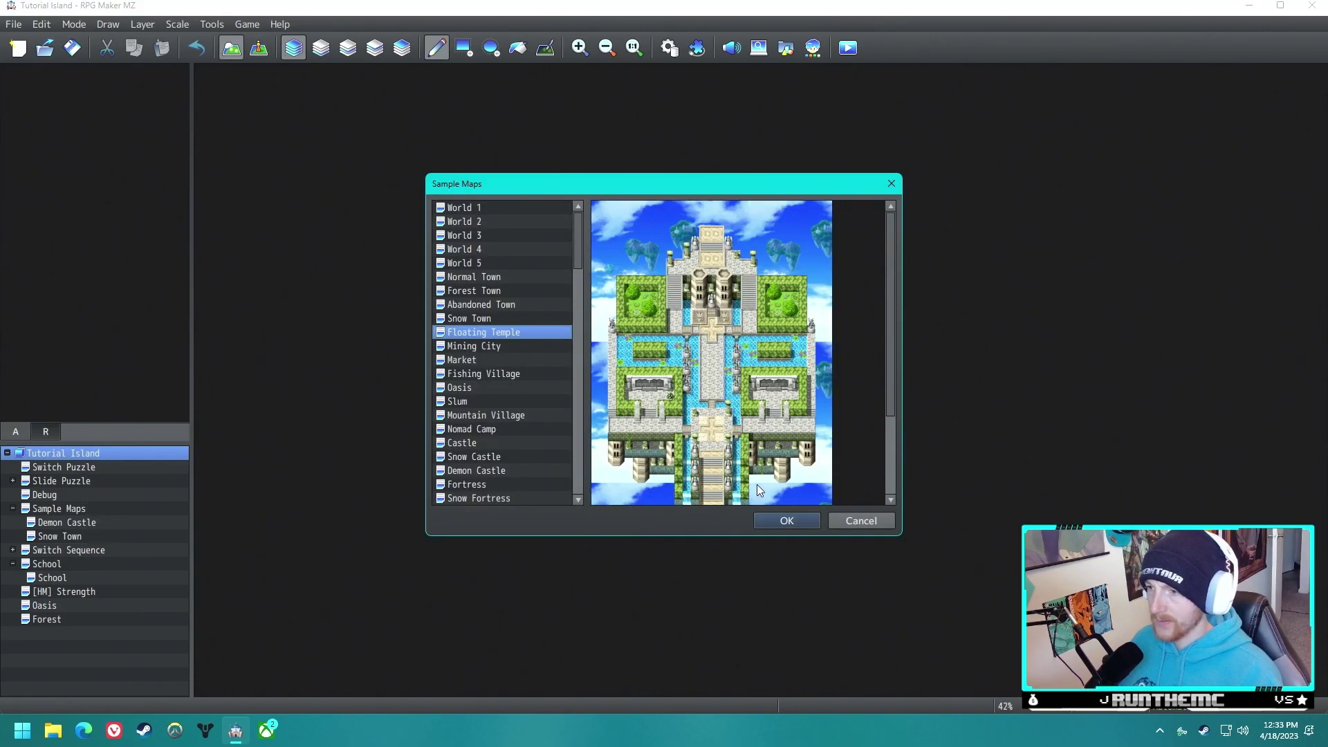
pyautogui.click(777, 521)
# Step: Rename the Floating Temple map to 'Telport Main'
pyautogui.rightClick(101, 633)
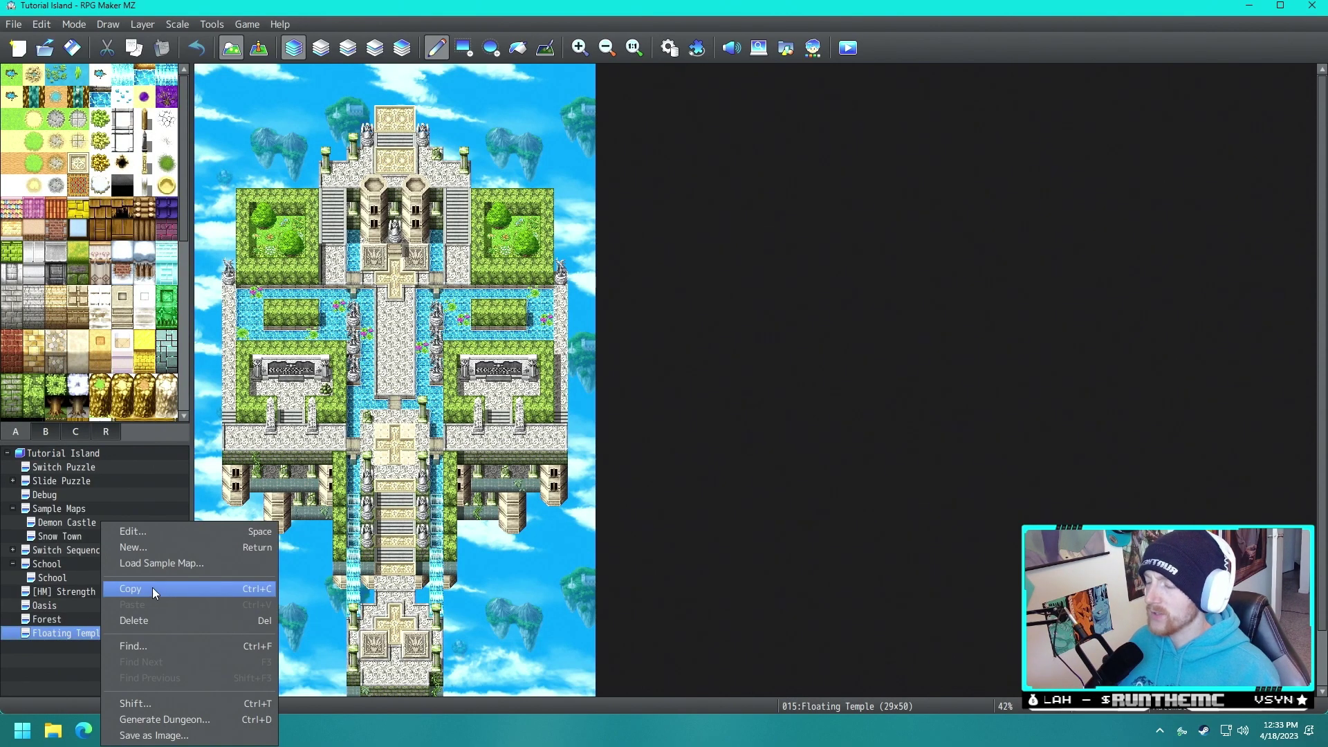
pyautogui.click(145, 531)
pyautogui.write('Te')
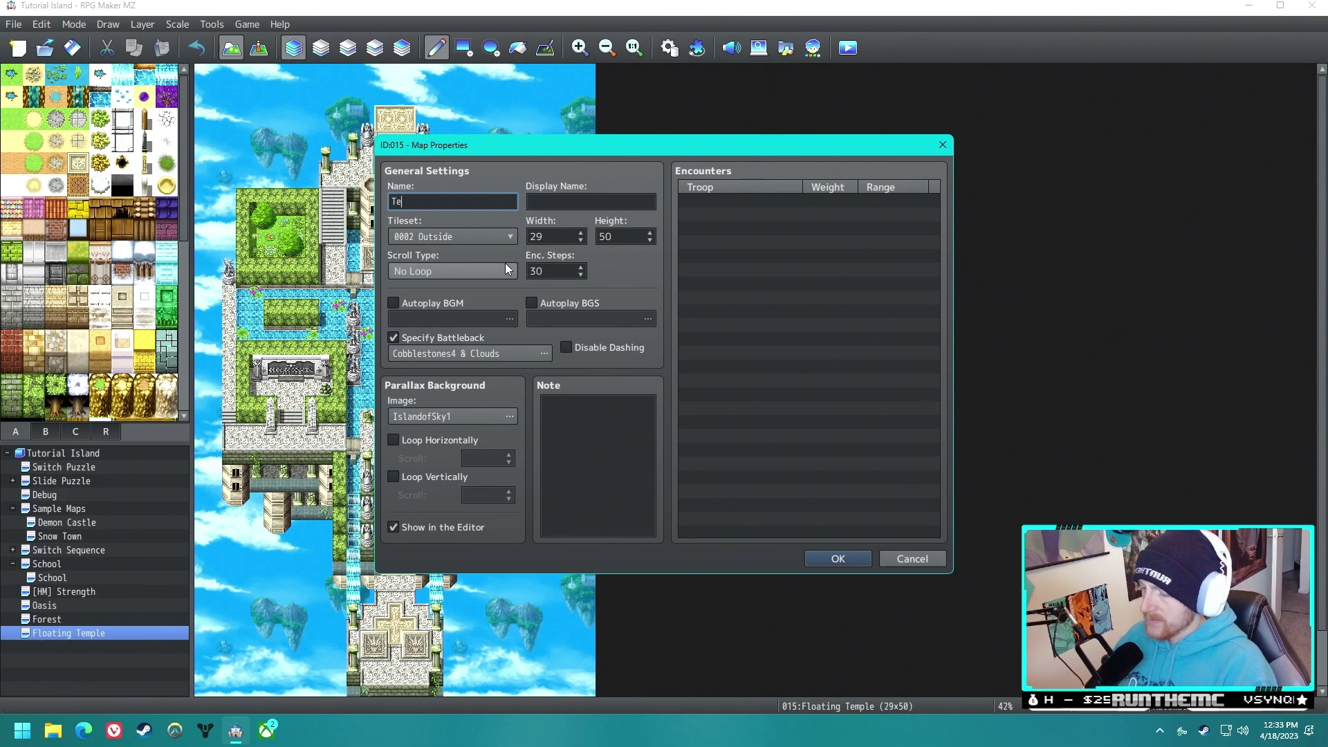
pyautogui.write('lport Main')
pyautogui.press('Return')
# Step: Load the Mining City and Fishing Village sample maps beneath Telport Main
pyautogui.rightClick(89, 633)
pyautogui.click(151, 559)
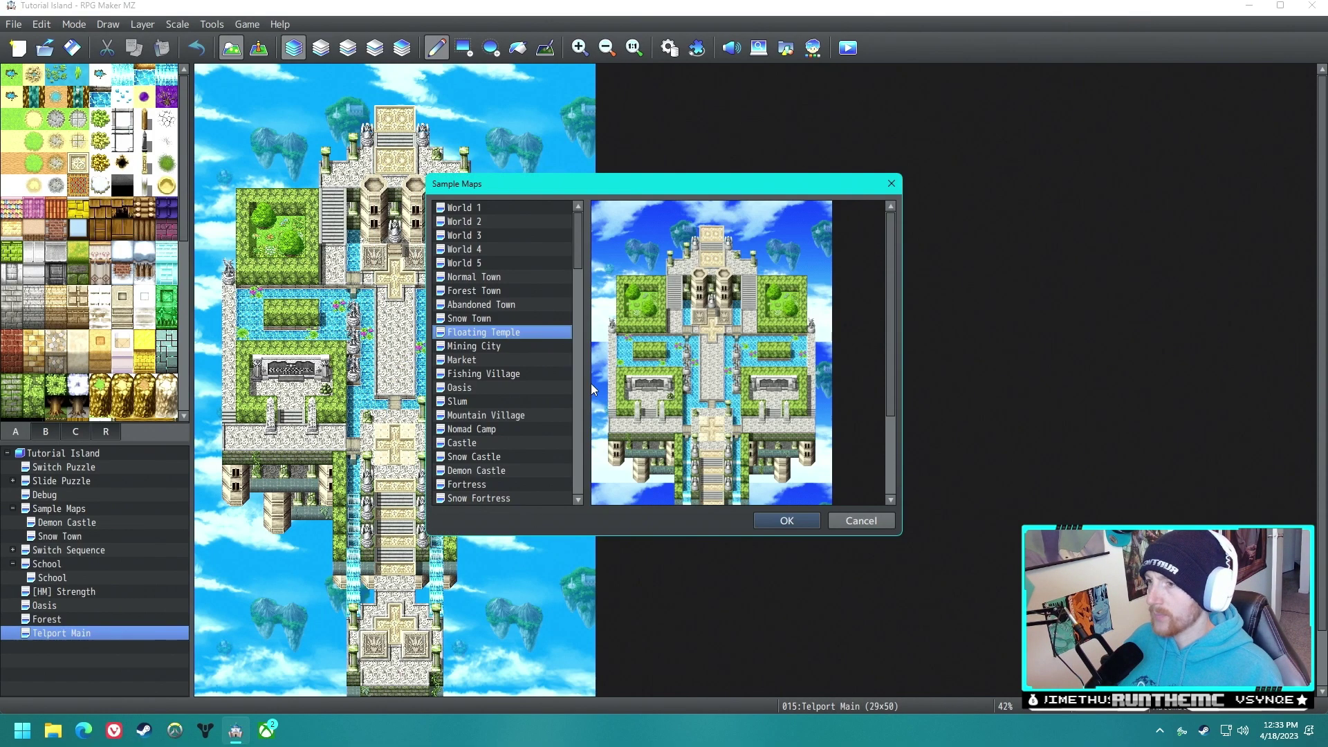
pyautogui.click(495, 347)
pyautogui.click(787, 521)
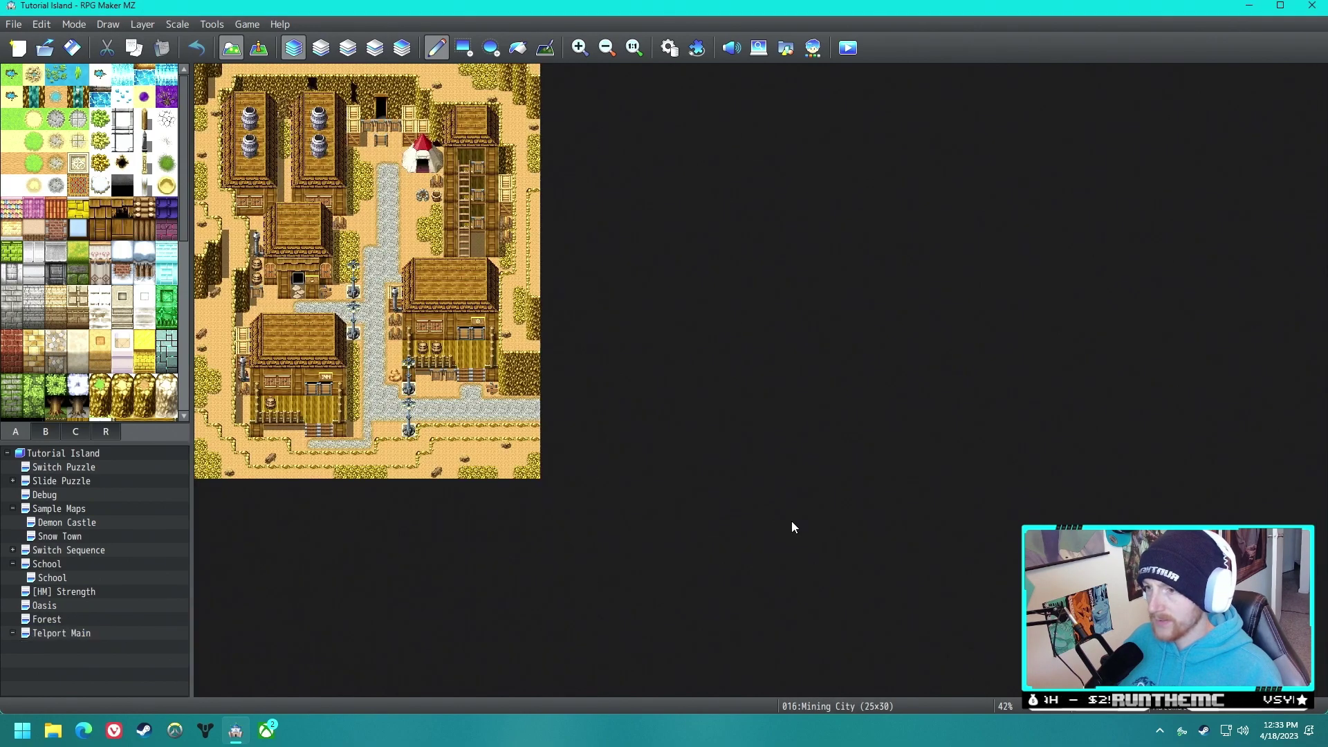
pyautogui.rightClick(72, 634)
pyautogui.click(149, 559)
pyautogui.press('Down')
pyautogui.press('Down')
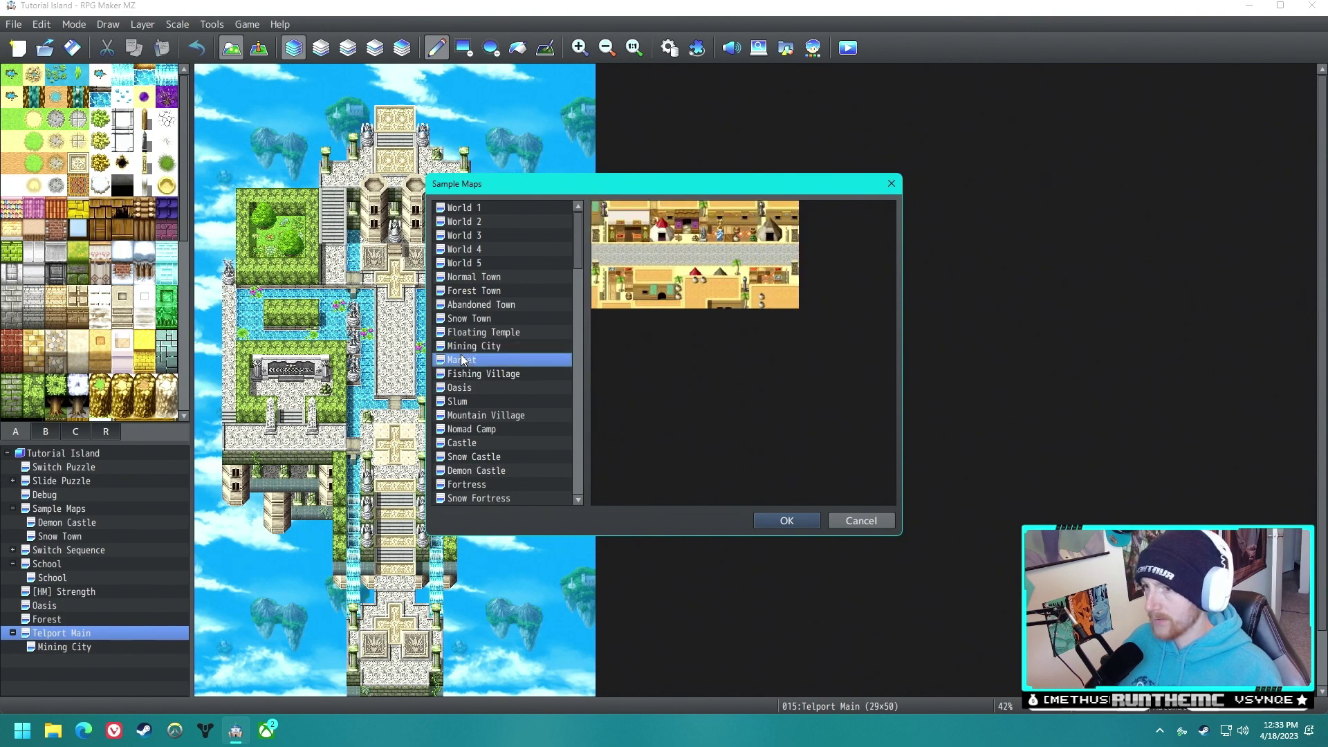
pyautogui.click(787, 521)
pyautogui.click(90, 633)
pyautogui.press('F6')
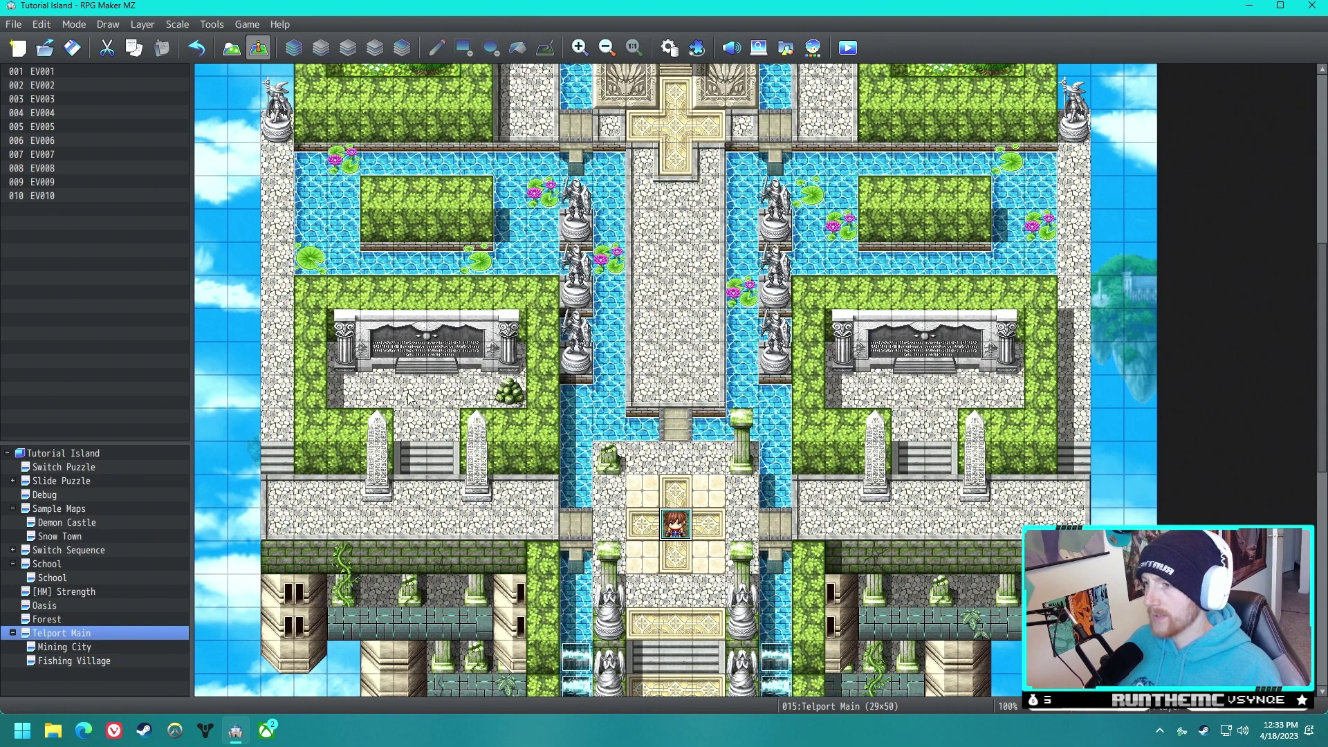
# Step: Create a new event on Telport Main with the teleporter pad graphic
pyautogui.doubleClick(447, 393)
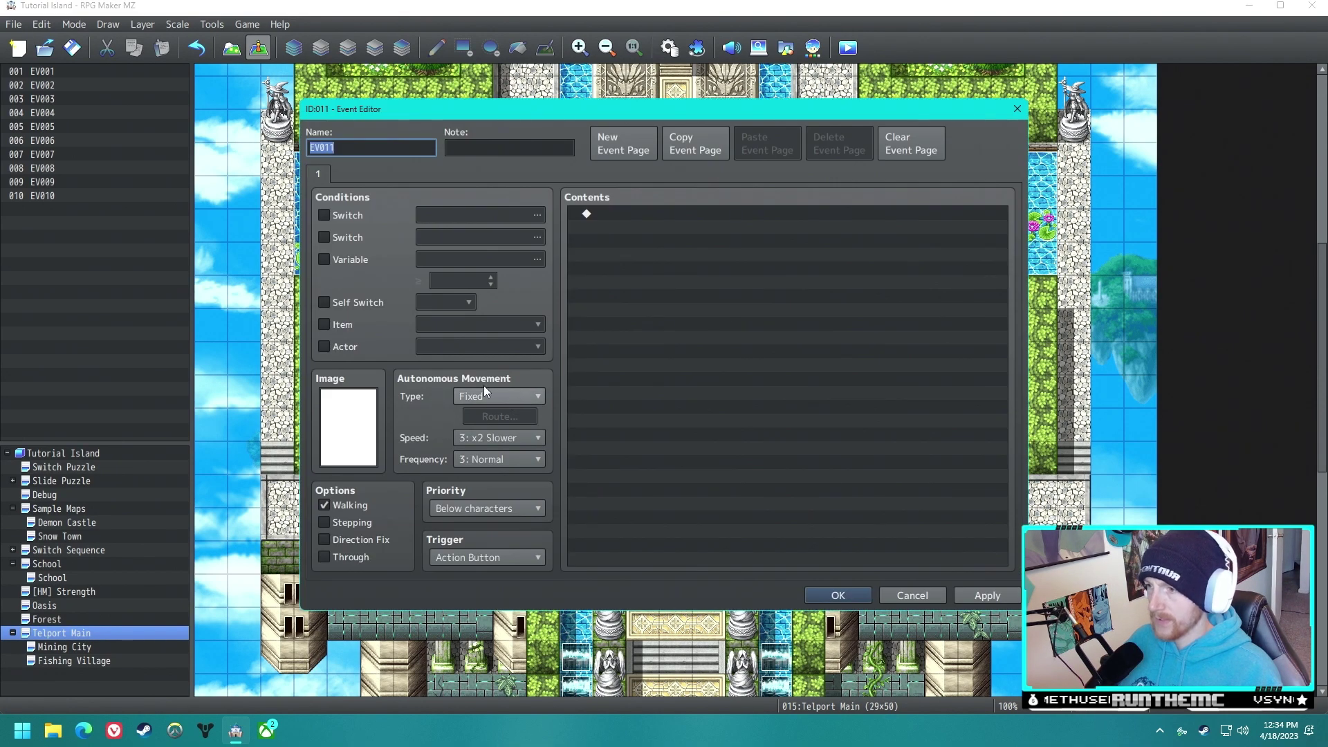
pyautogui.doubleClick(350, 429)
pyautogui.scroll(-10, 484, 346)
pyautogui.click(458, 400)
pyautogui.click(443, 375)
pyautogui.click(449, 402)
pyautogui.click(451, 416)
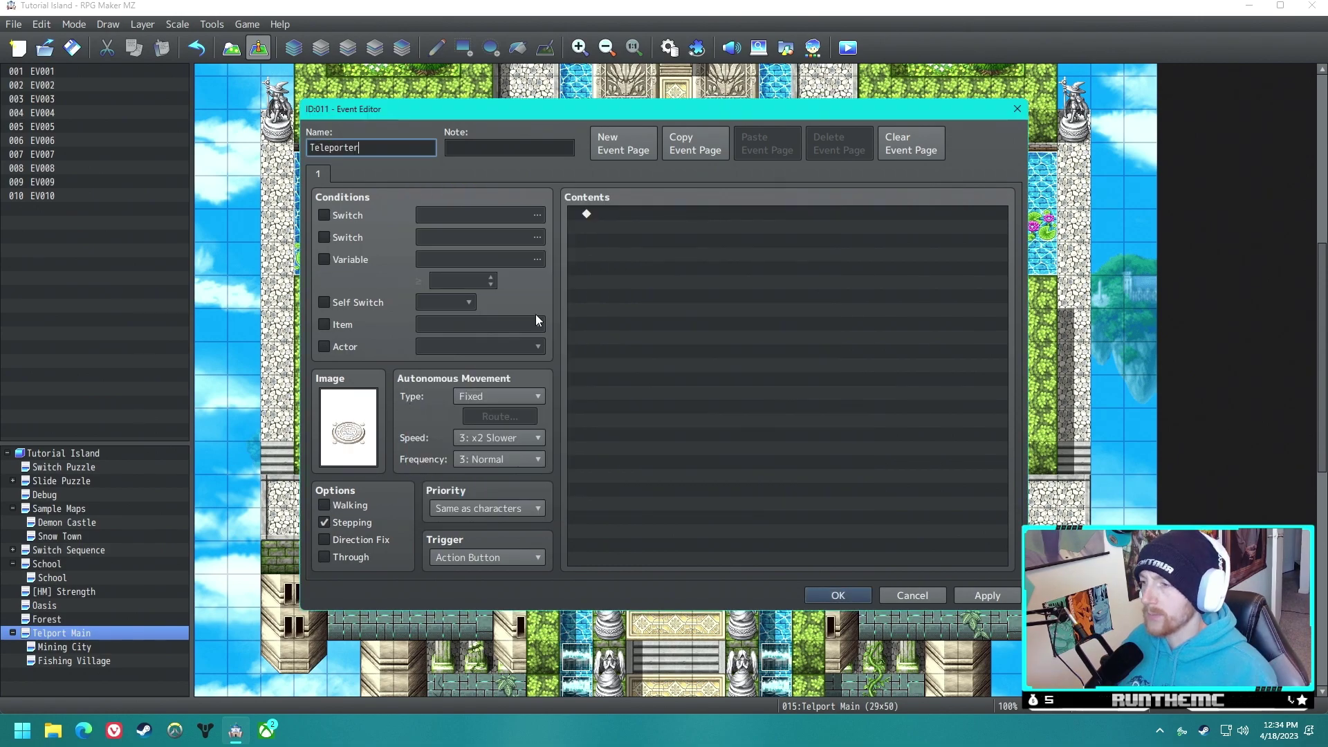
# Step: Give the teleporter a Transfer Player command to Mining City
pyautogui.doubleClick(617, 214)
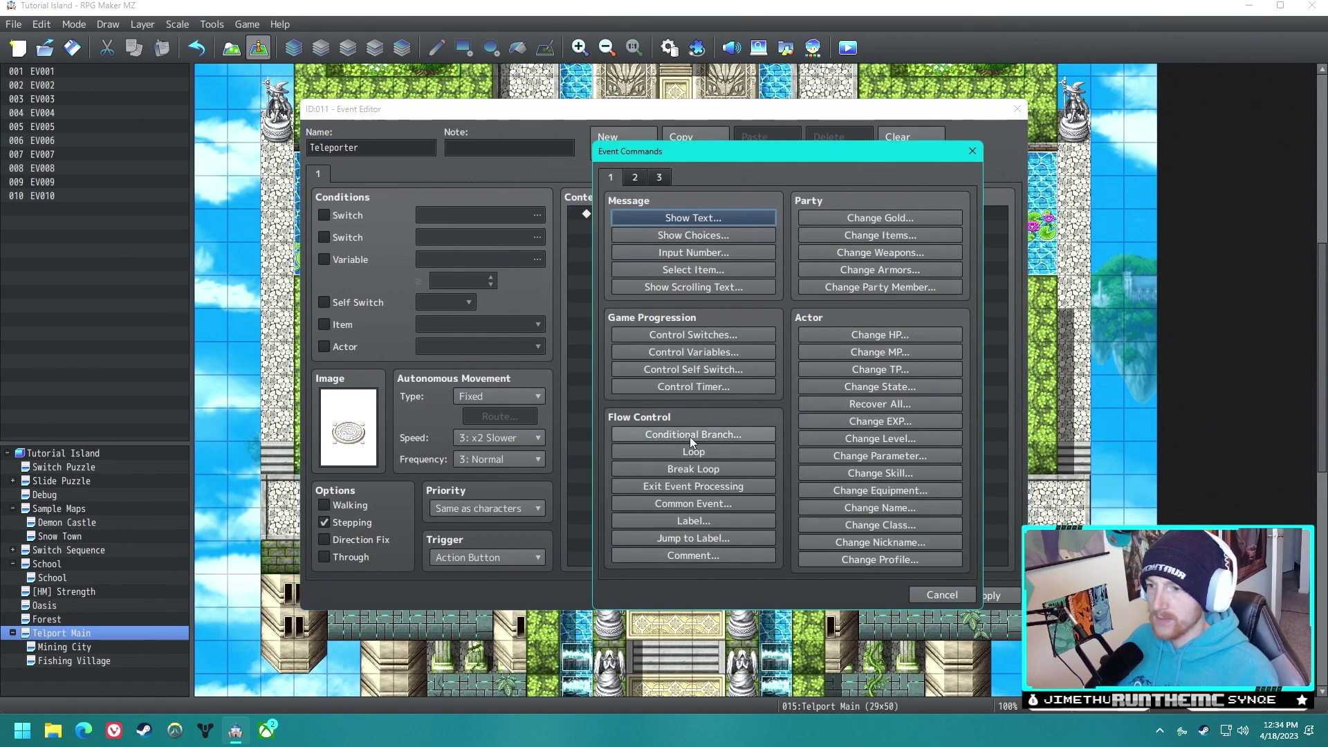
pyautogui.click(635, 177)
pyautogui.click(693, 218)
pyautogui.click(811, 324)
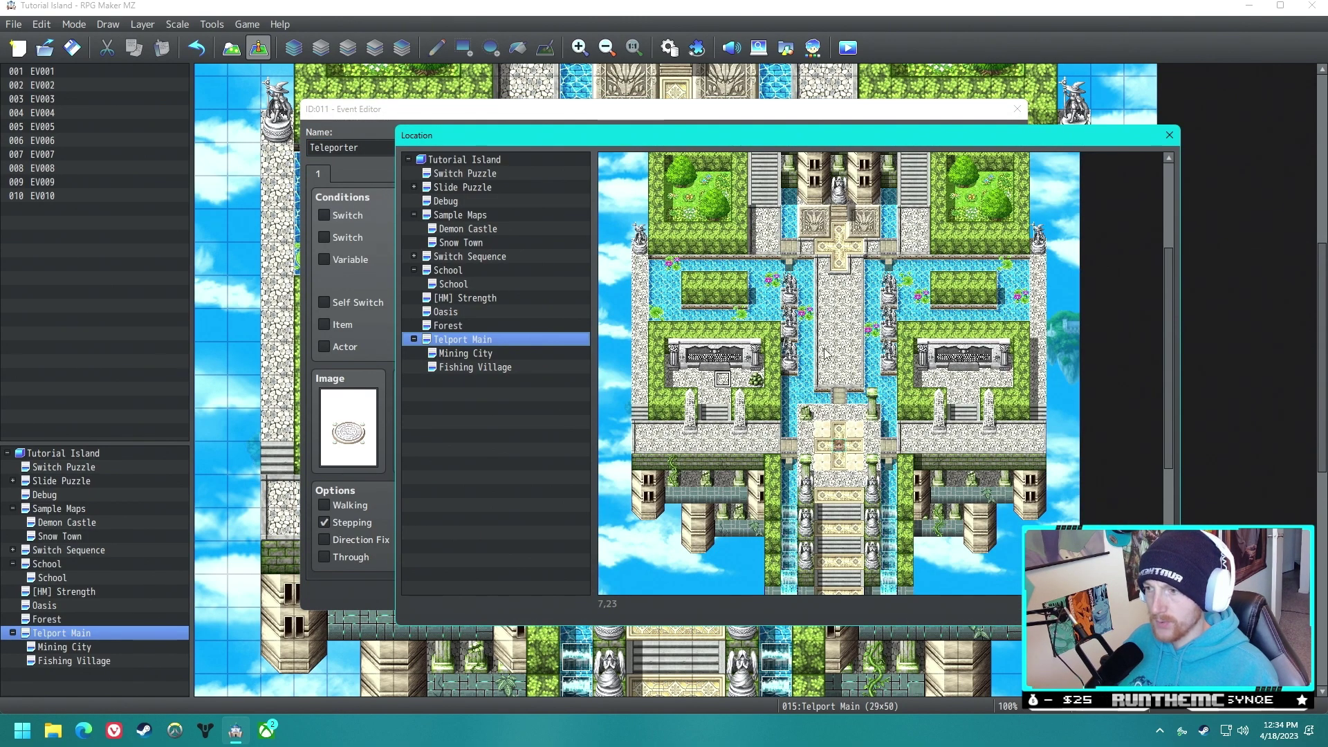
pyautogui.click(484, 354)
pyautogui.scroll(-2, 873, 488)
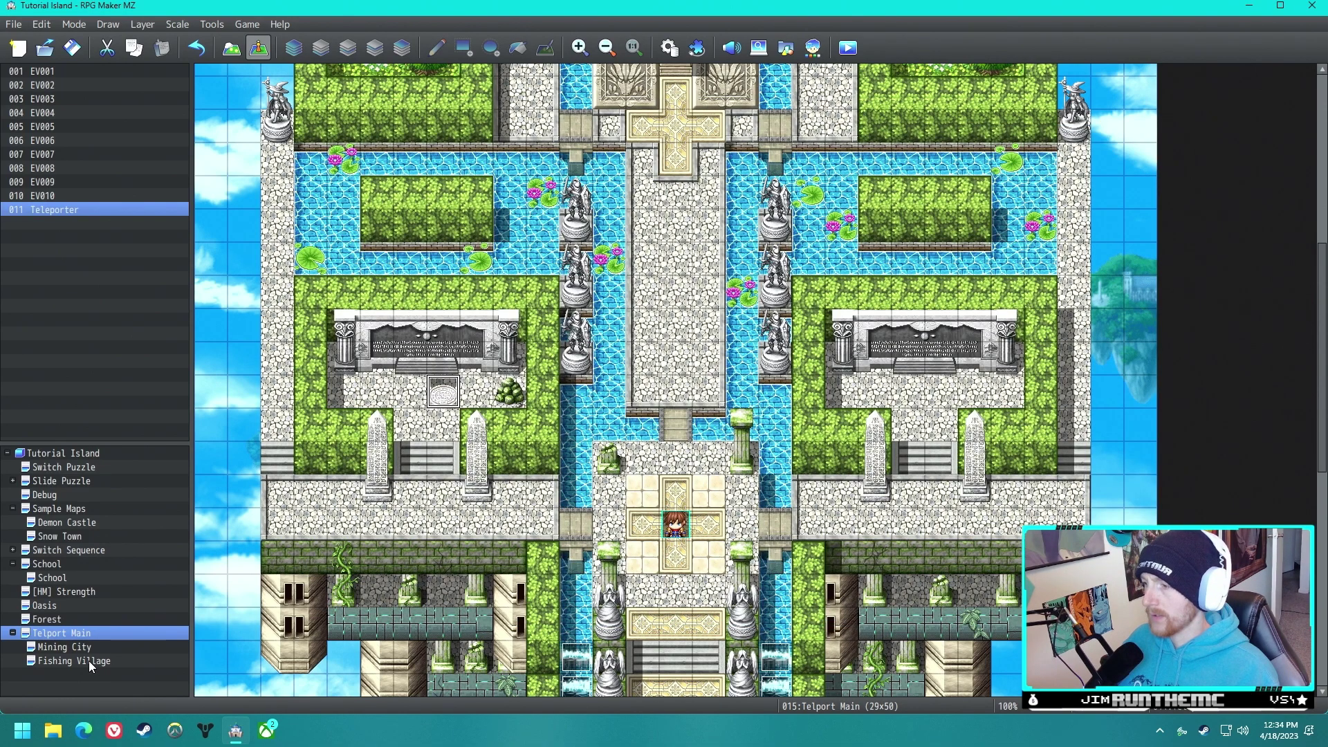
# Step: Copy the teleporter to the right courtyard and retarget it to Fishing Village
pyautogui.rightClick(442, 389)
pyautogui.click(473, 455)
pyautogui.rightClick(908, 391)
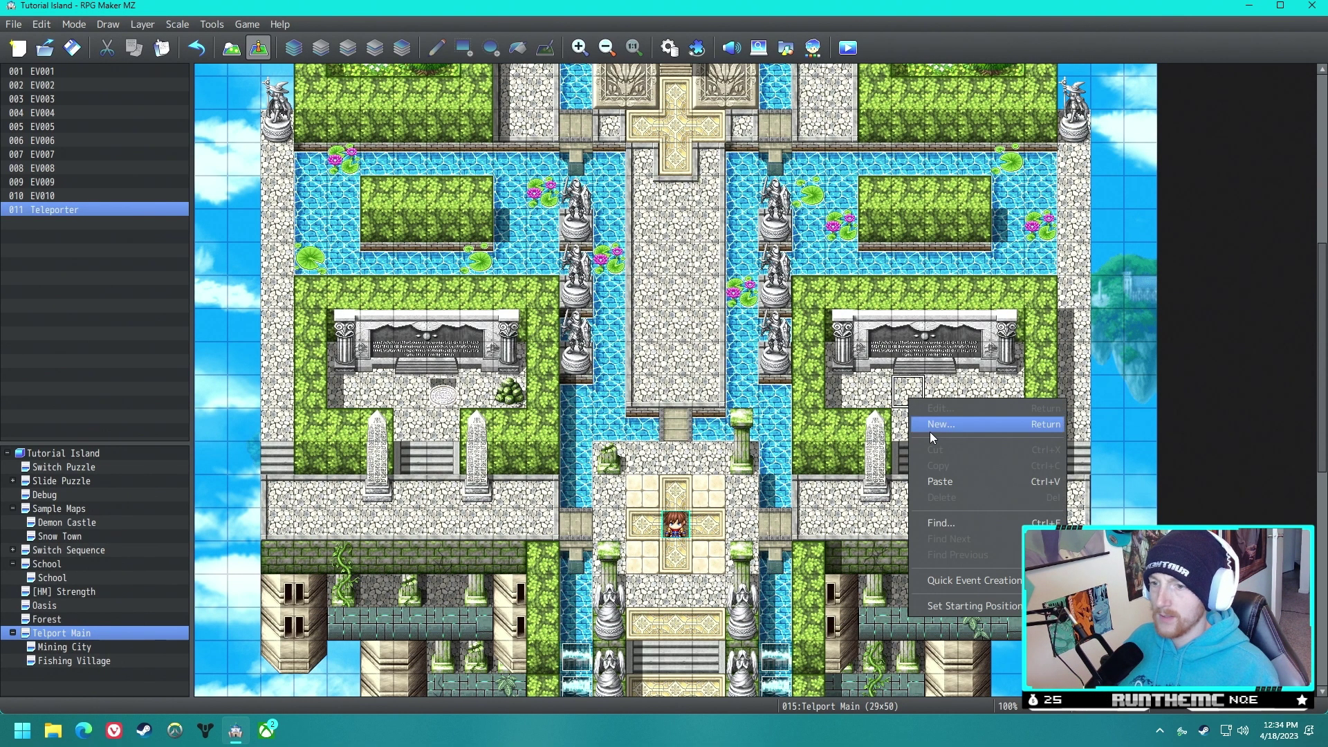
pyautogui.click(948, 475)
pyautogui.doubleClick(908, 392)
pyautogui.doubleClick(658, 215)
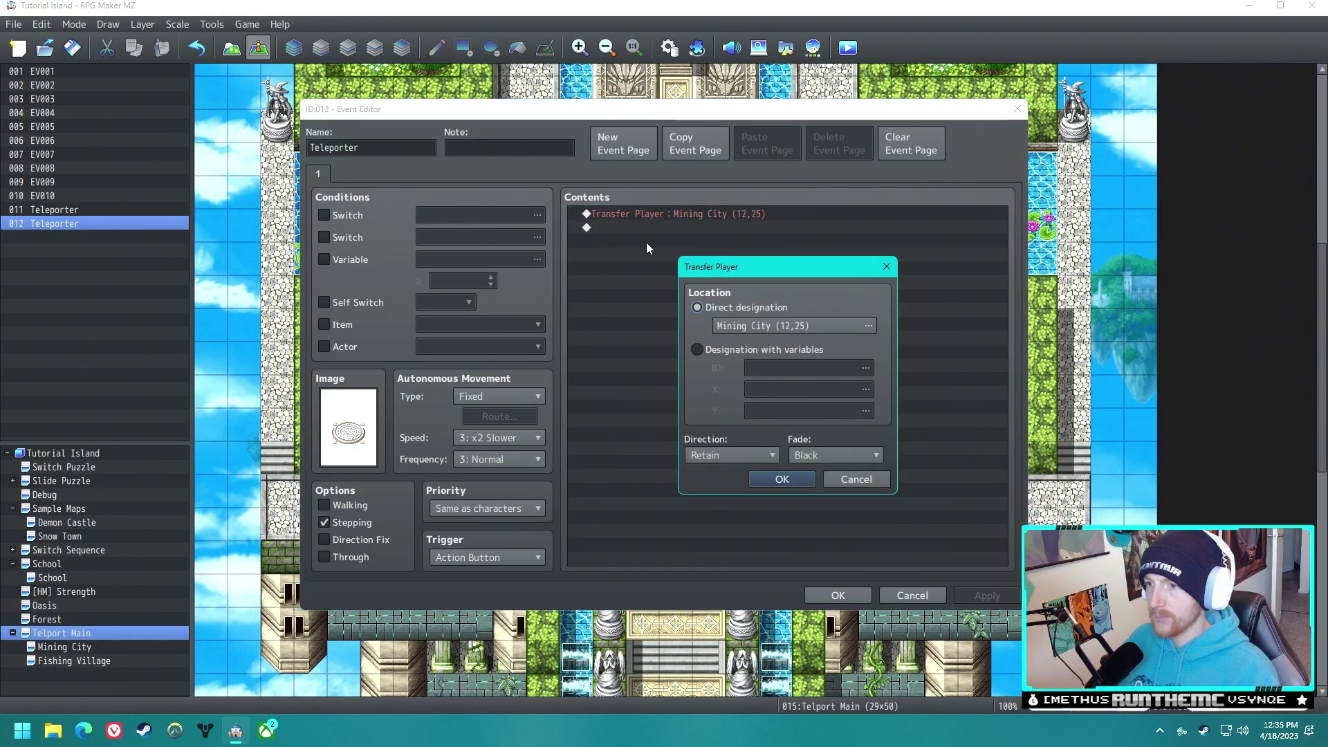
pyautogui.click(812, 333)
pyautogui.click(478, 367)
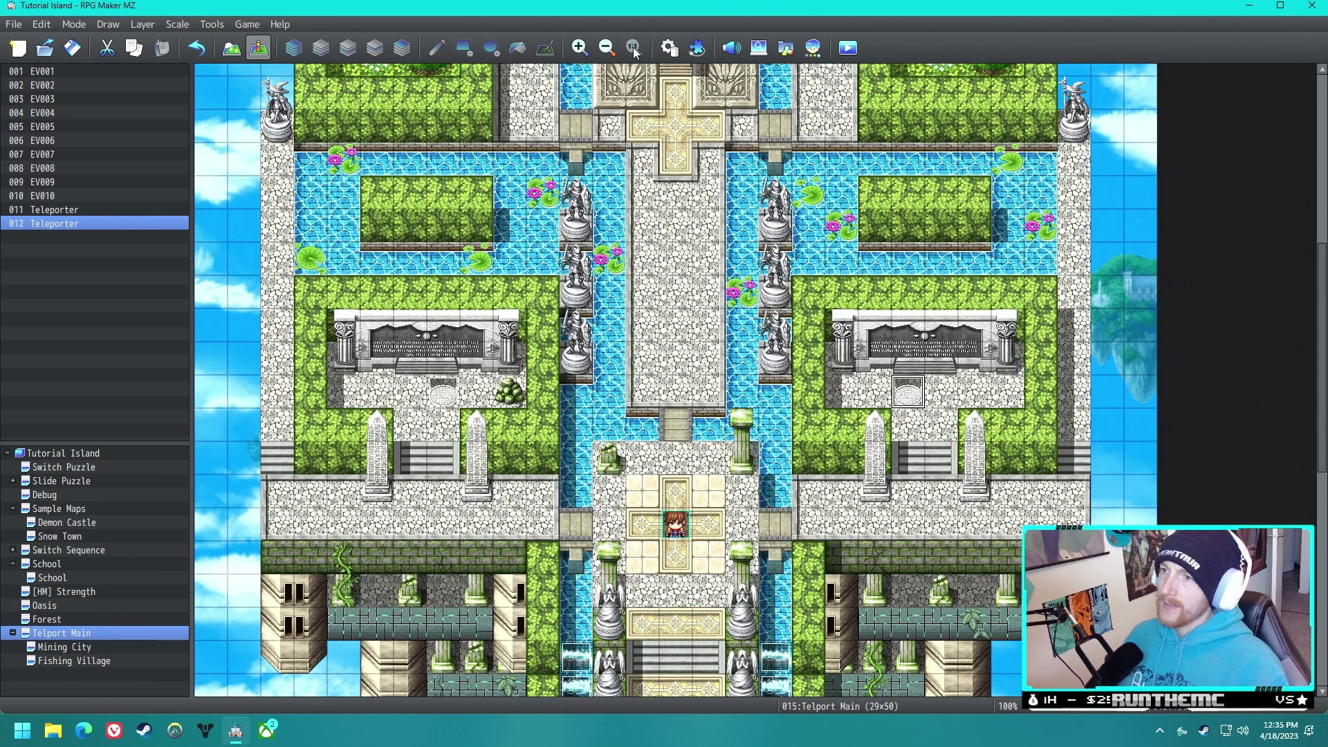
# Step: Open the Database at the Items list
pyautogui.click(669, 47)
pyautogui.click(310, 202)
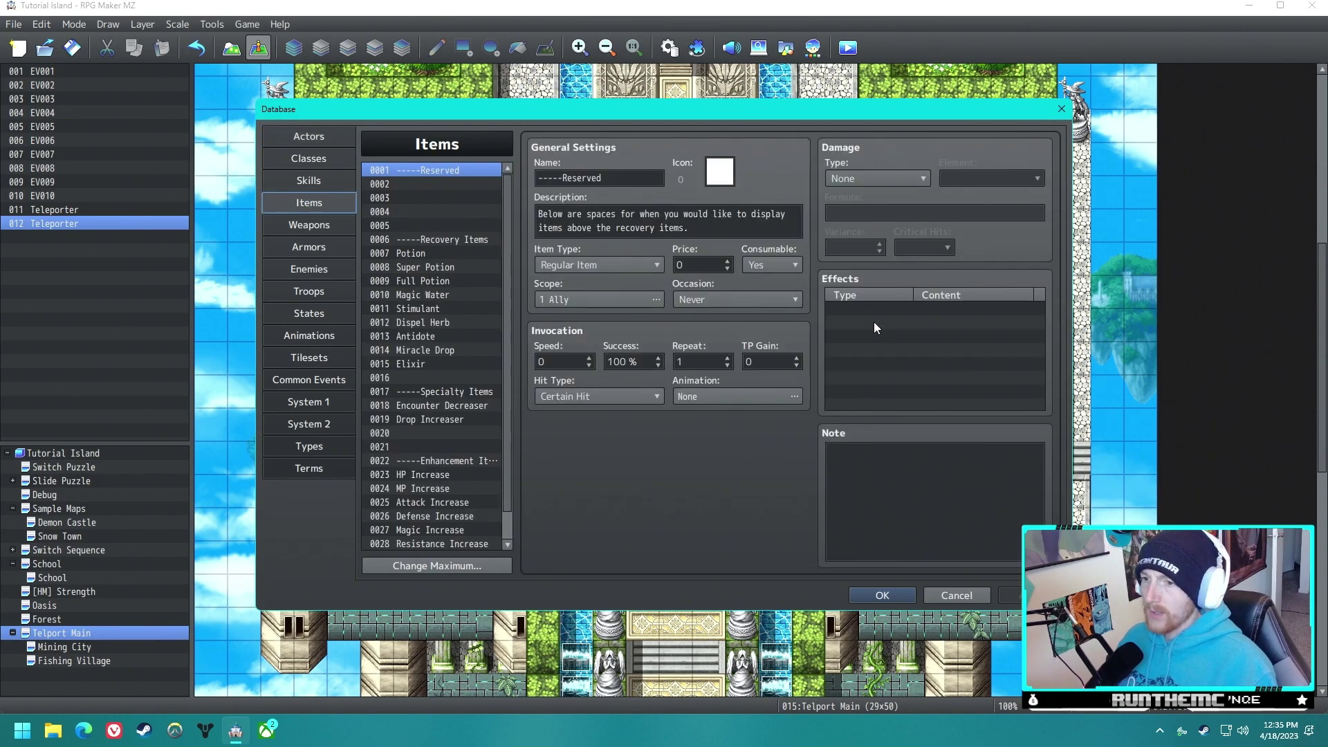
pyautogui.doubleClick(863, 306)
# Step: Name item 0002 'Return Stone' and give it the white orb icon
pyautogui.click(941, 256)
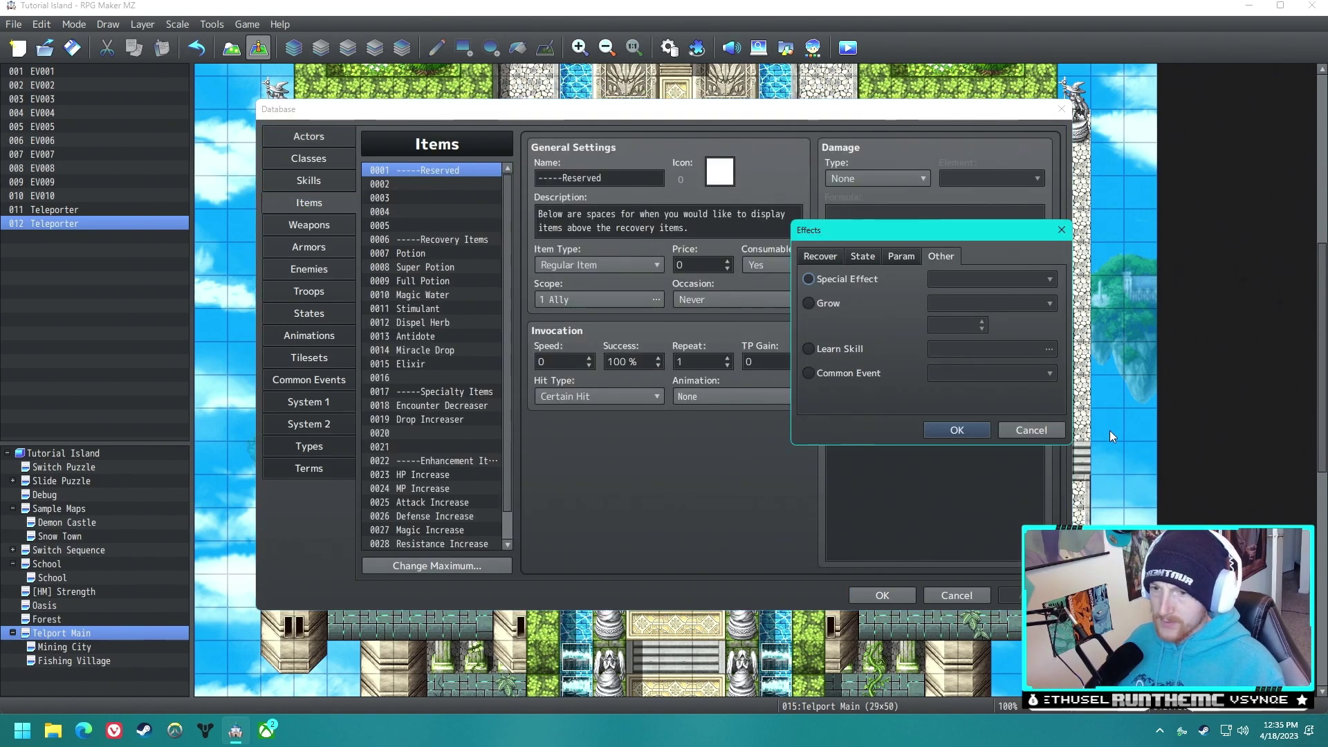
pyautogui.click(1028, 431)
pyautogui.click(441, 182)
pyautogui.click(563, 174)
pyautogui.write('Return Stone')
pyautogui.click(719, 172)
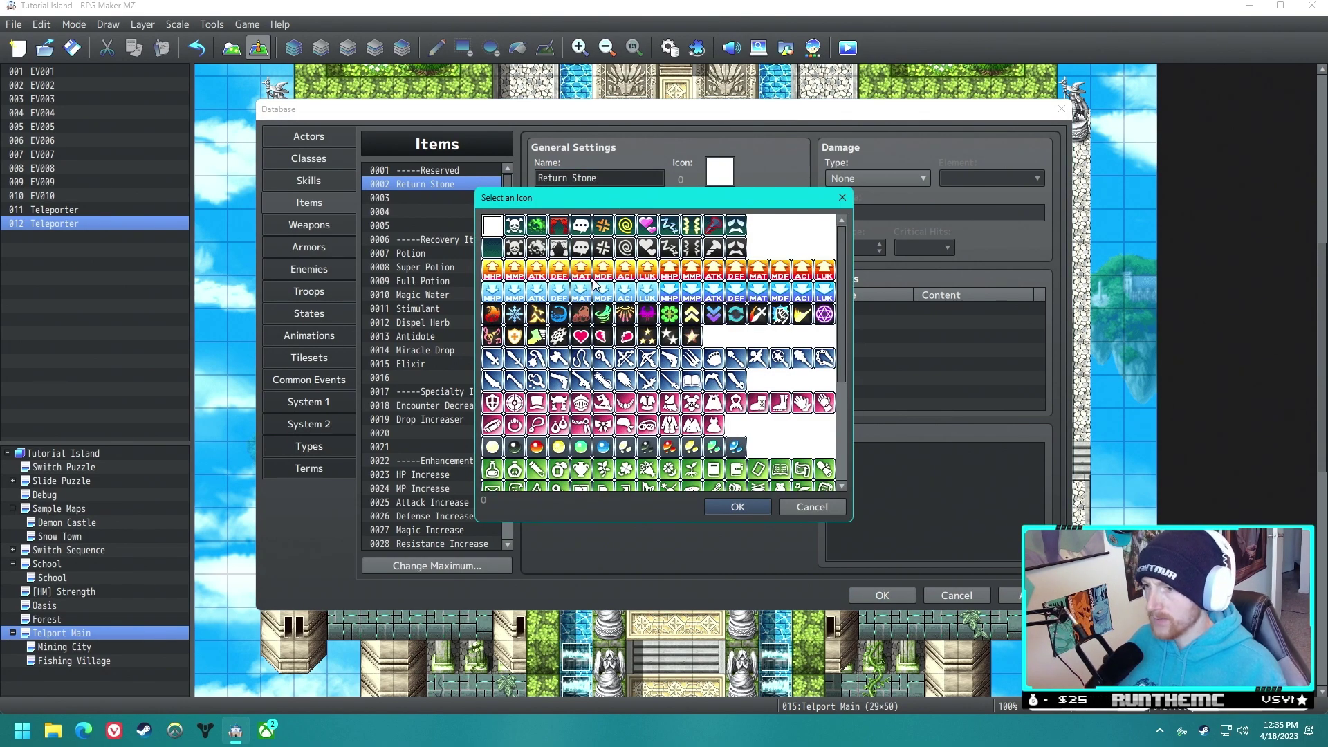
pyautogui.scroll(-2, 595, 312)
pyautogui.doubleClick(492, 356)
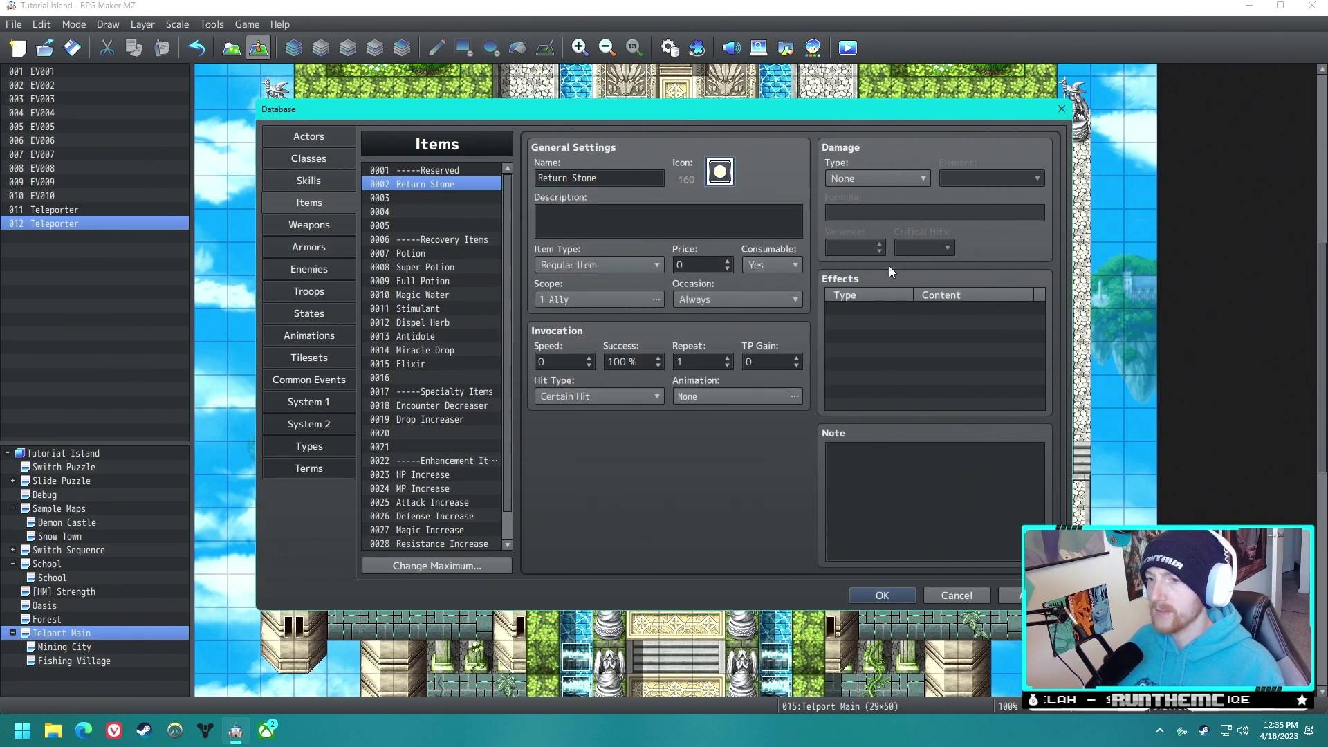
# Step: Make Return Stone a Key Item usable from the Menu Screen with scope None
pyautogui.click(732, 300)
pyautogui.click(712, 342)
pyautogui.click(571, 304)
pyautogui.click(524, 331)
pyautogui.click(734, 422)
pyautogui.click(599, 265)
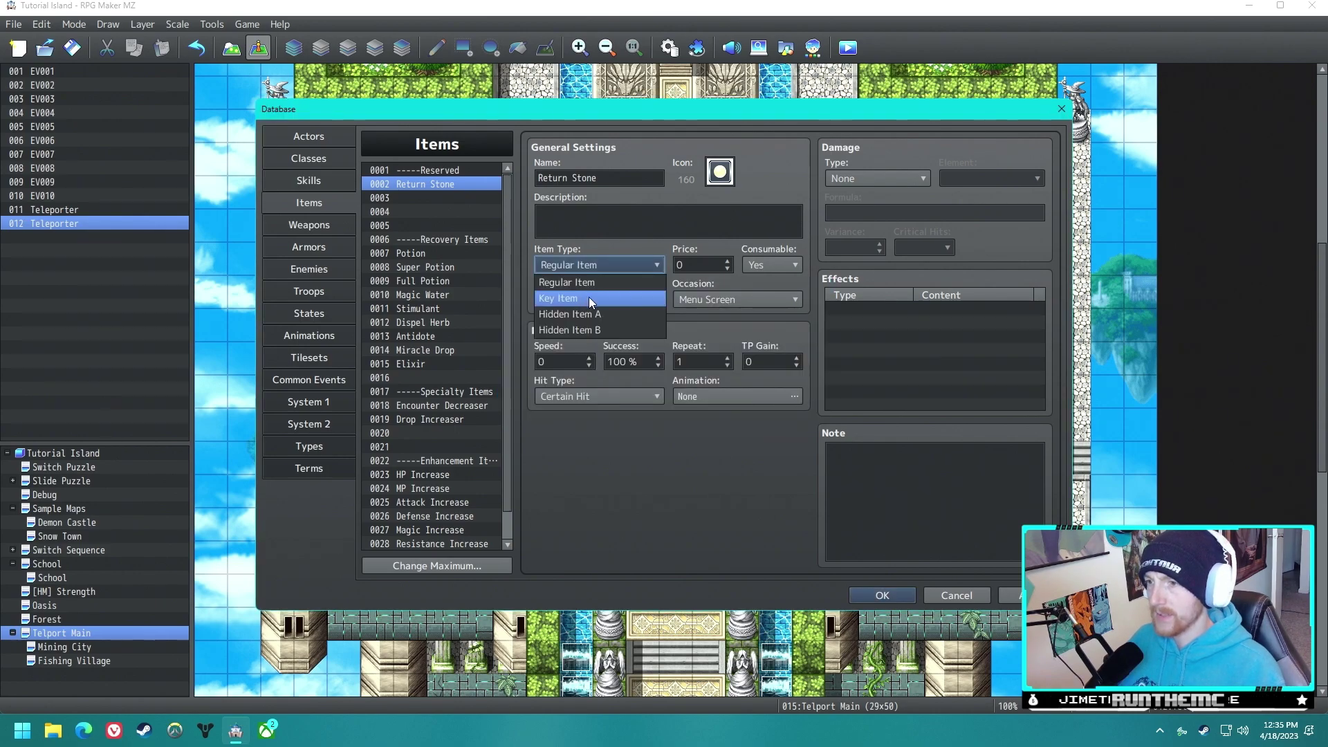
pyautogui.click(588, 297)
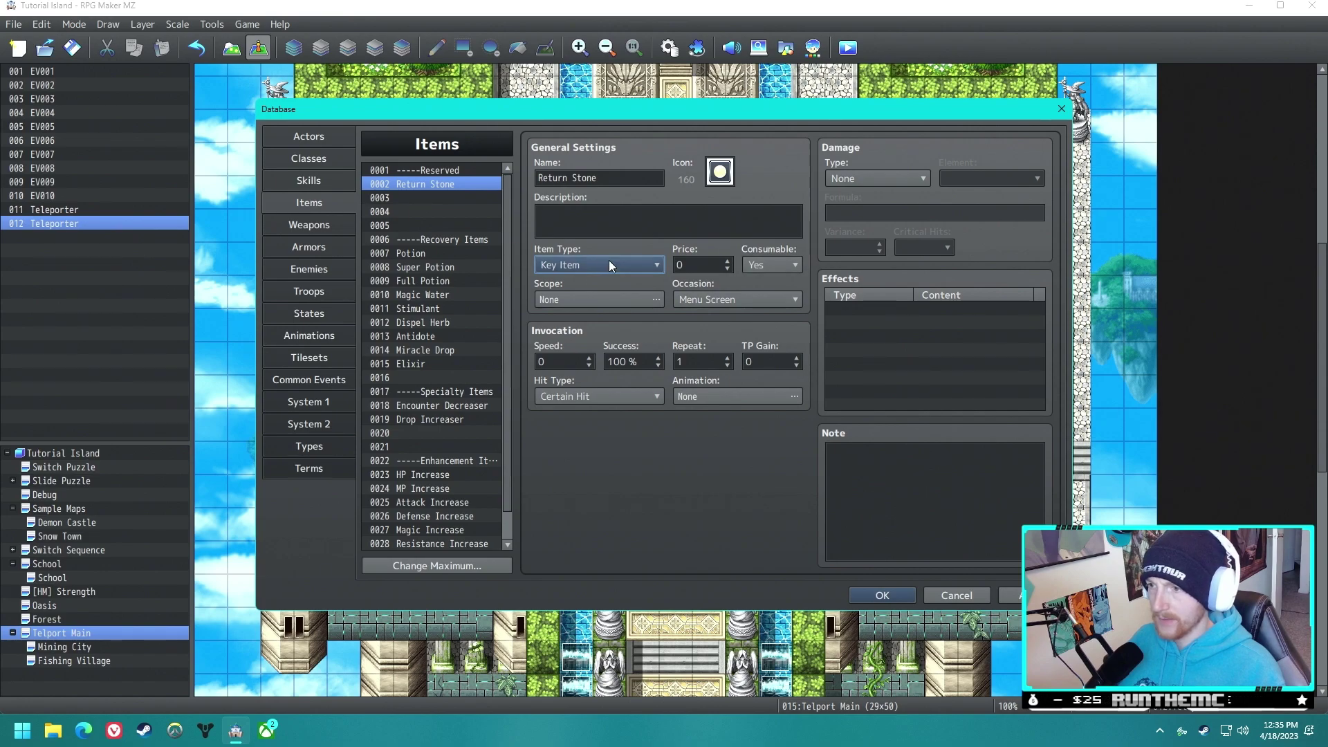
# Step: Raise the common event maximum to 7 and name common event 0007 'Return'
pyautogui.click(313, 381)
pyautogui.click(441, 565)
pyautogui.write('7')
pyautogui.press('Return')
pyautogui.click(457, 253)
pyautogui.click(636, 179)
pyautogui.write('Return')
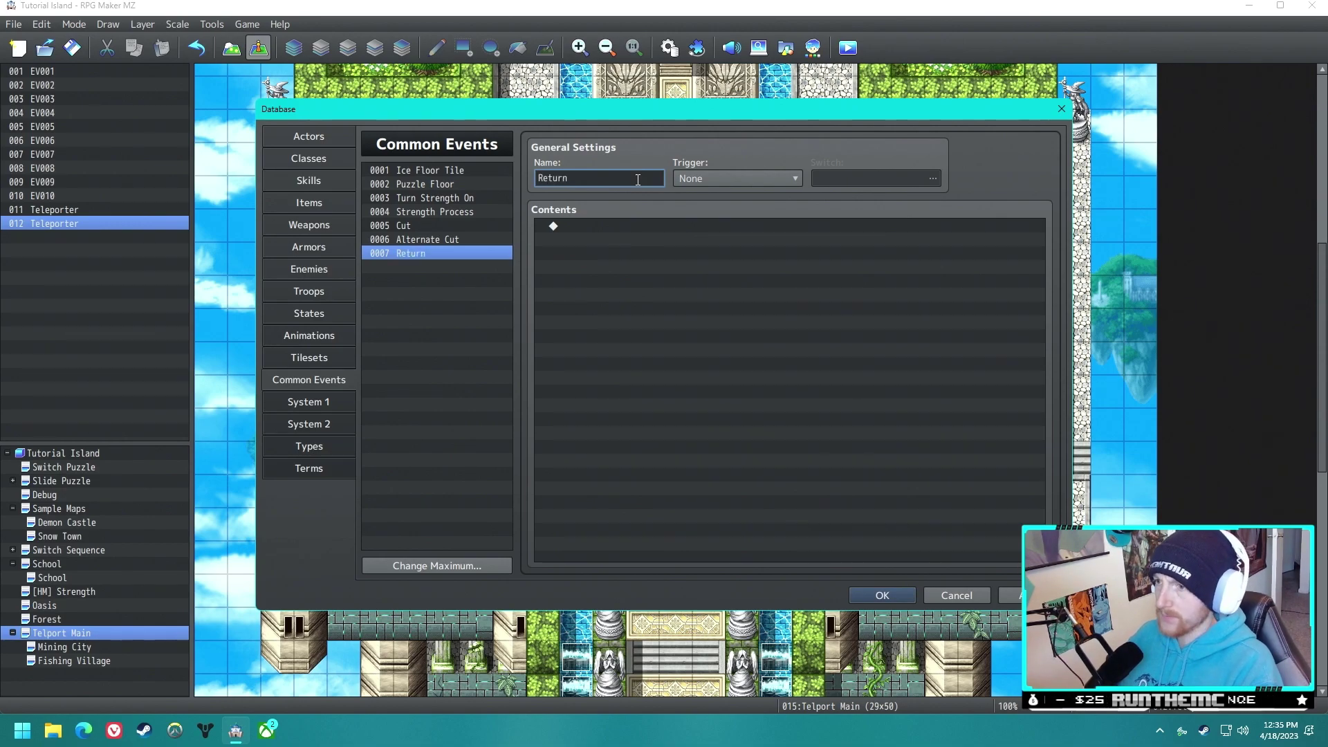
pyautogui.click(325, 204)
# Step: Add a Show Text message 'What would you like to do'
pyautogui.doubleClick(920, 308)
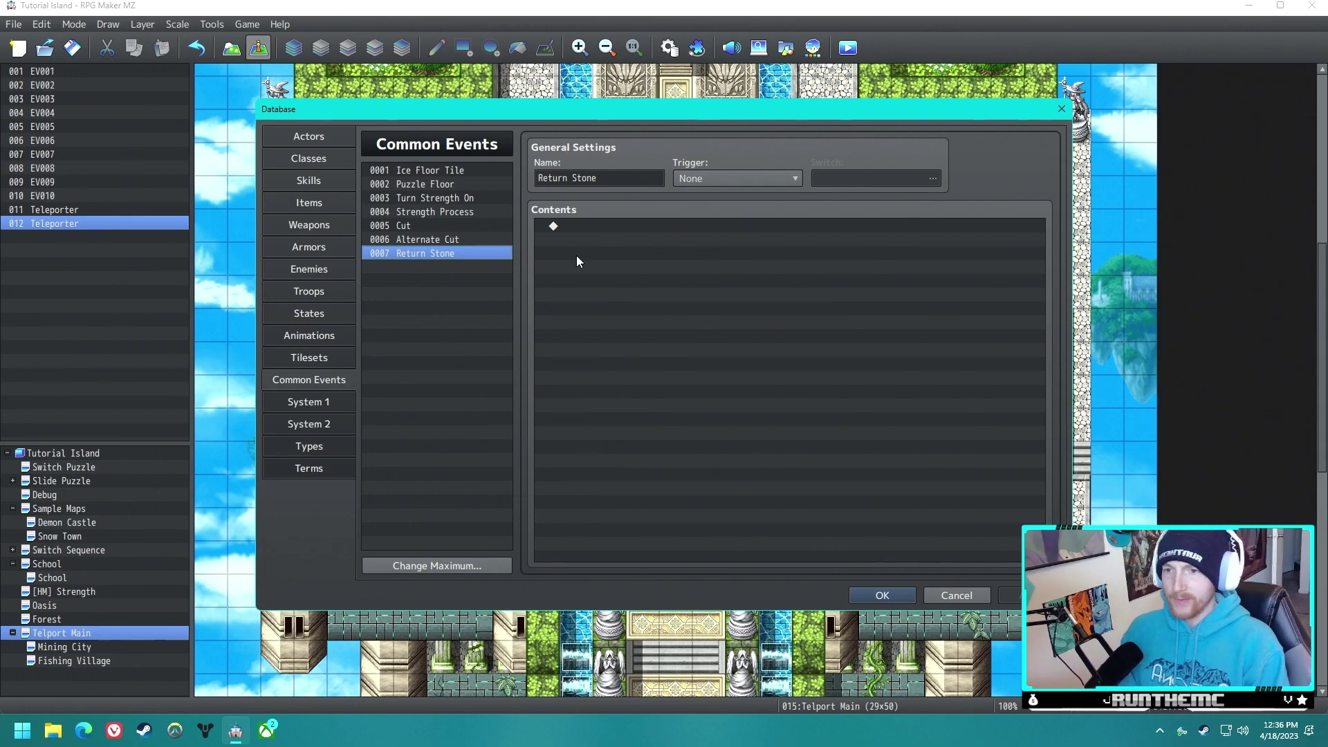
pyautogui.doubleClick(584, 230)
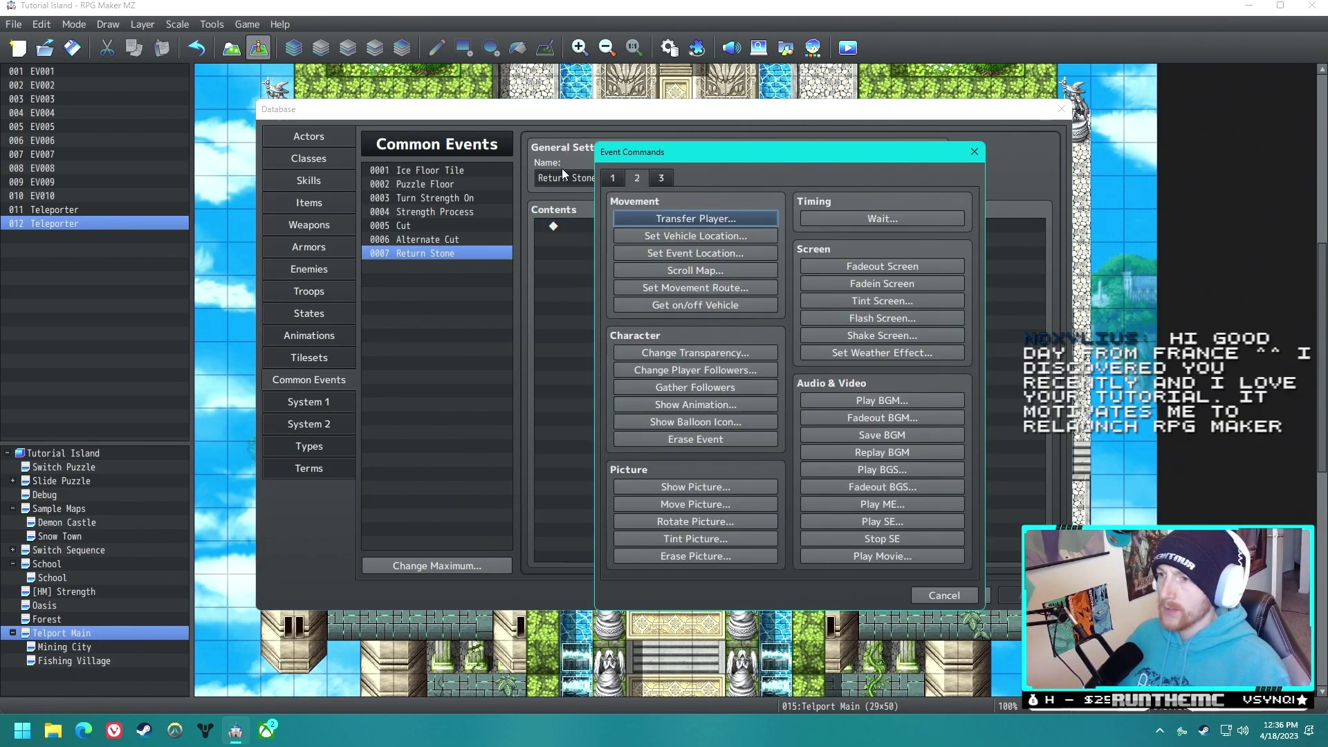
pyautogui.click(611, 179)
pyautogui.click(729, 222)
pyautogui.write('What wou')
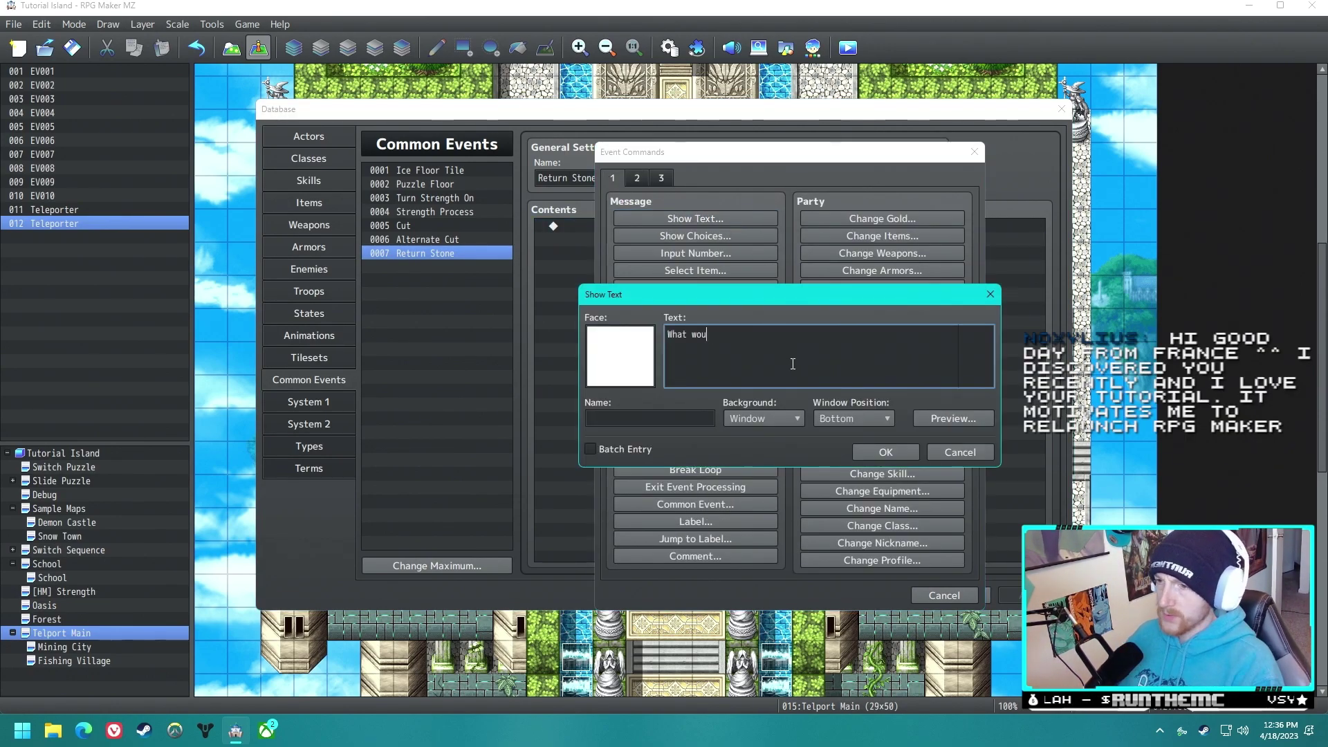
pyautogui.write('ld you like to do')
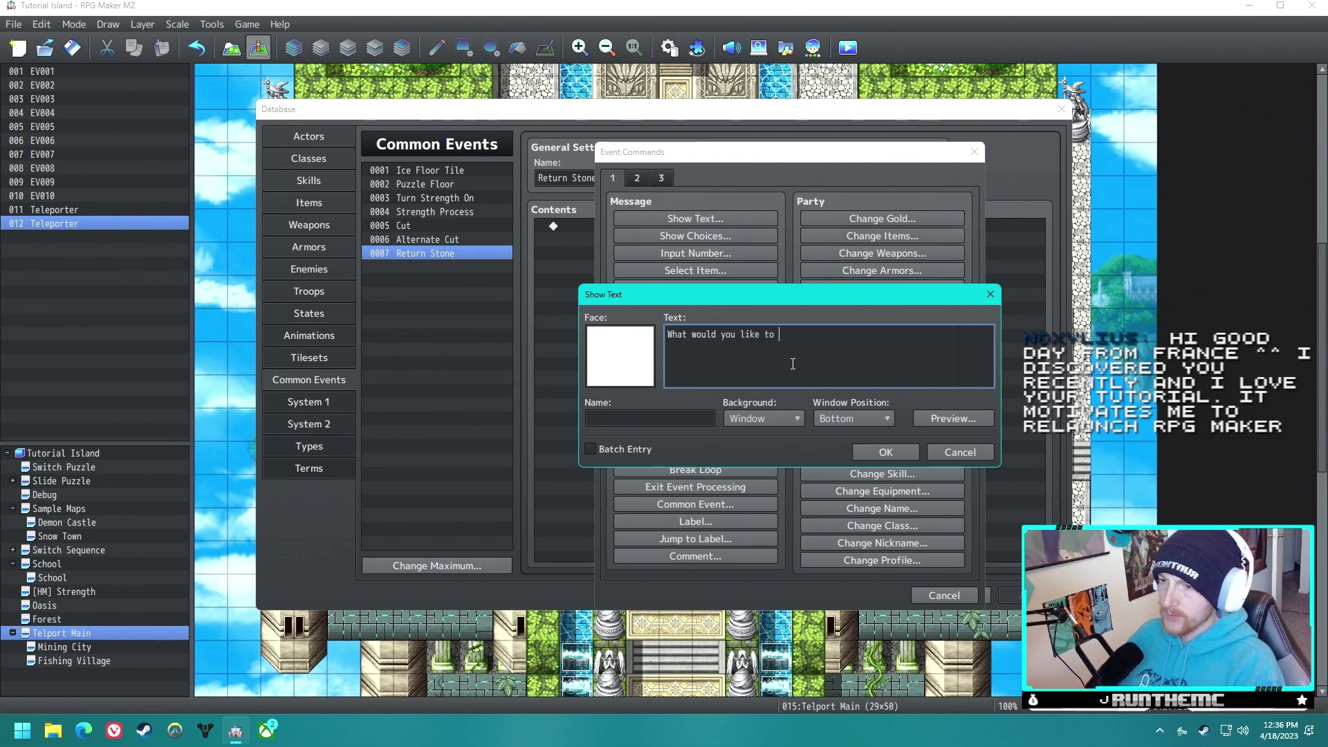
pyautogui.click(886, 452)
# Step: Add choices Return to Location 1, Return to Location 2 and Save Location
pyautogui.click(696, 236)
pyautogui.write('Return to')
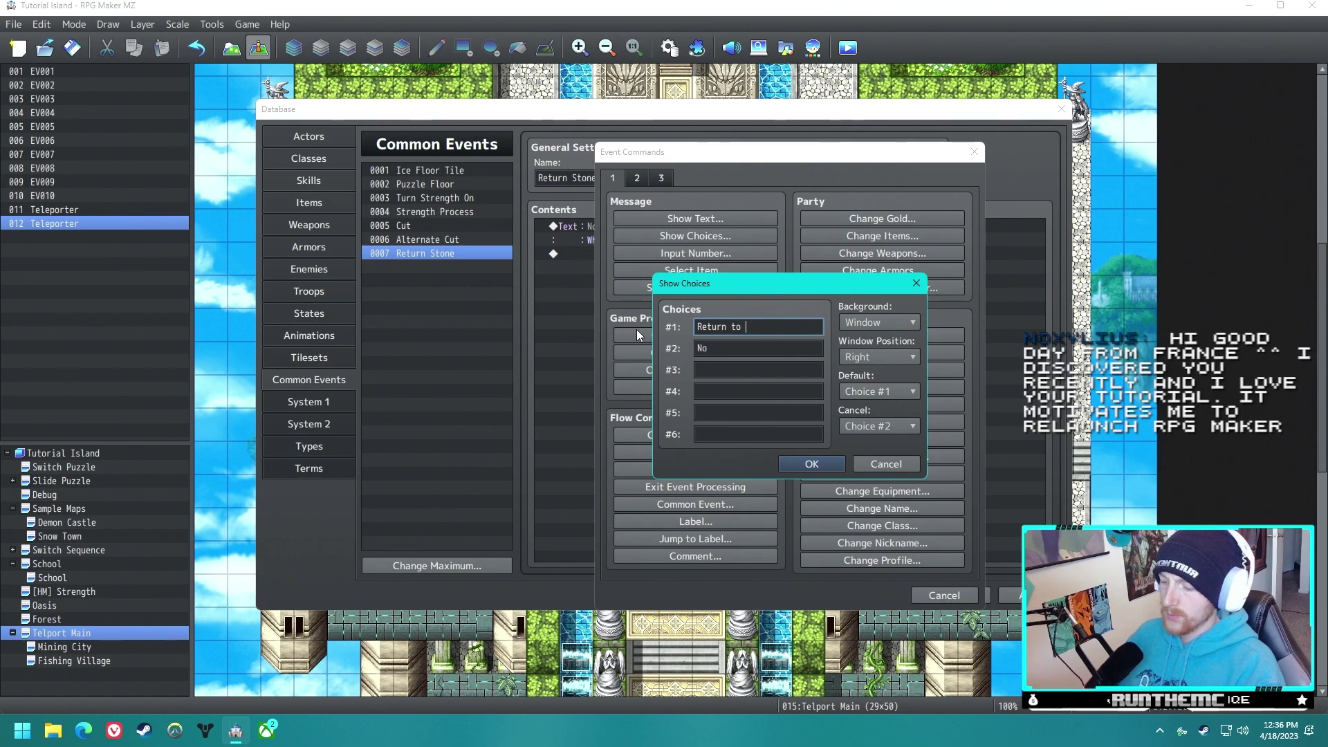
pyautogui.write(' Sto')
pyautogui.press('BackSpace')
pyautogui.press('BackSpace')
pyautogui.press('BackSpace')
pyautogui.press('BackSpace')
pyautogui.write('Location')
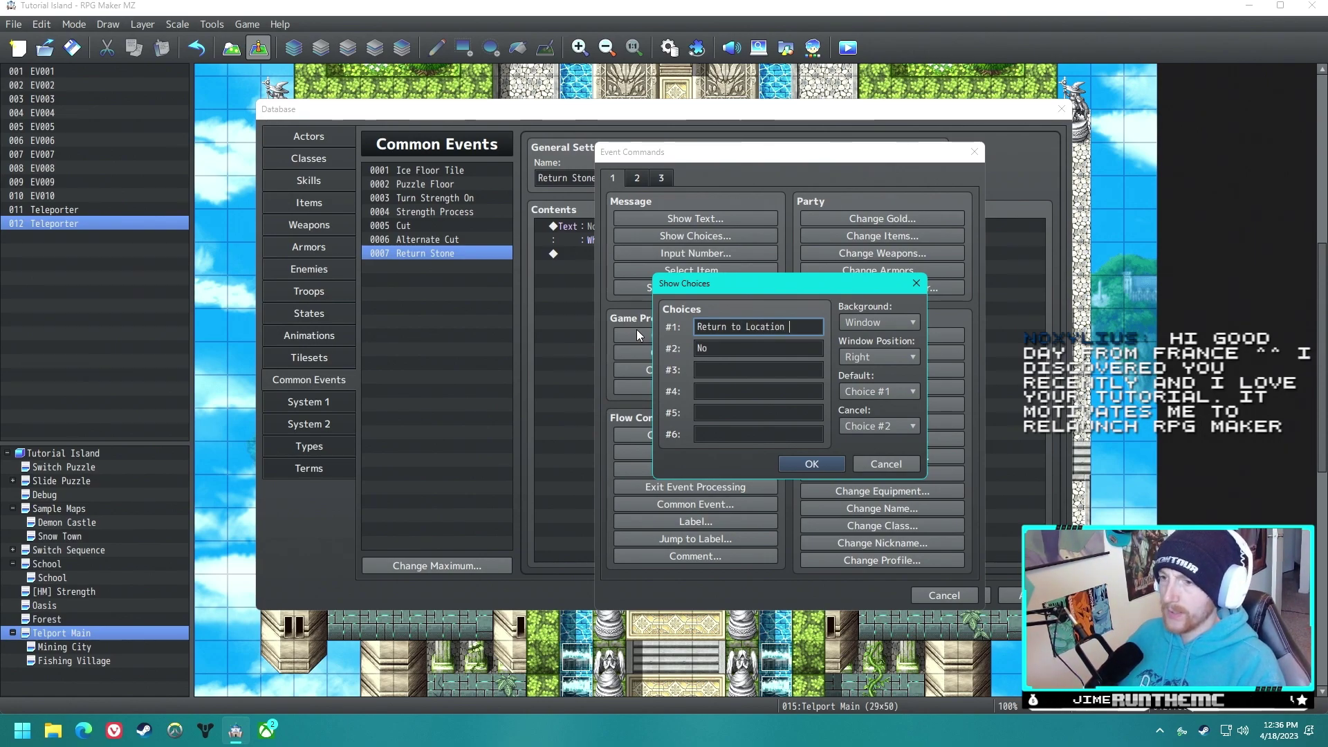
pyautogui.write(' 1')
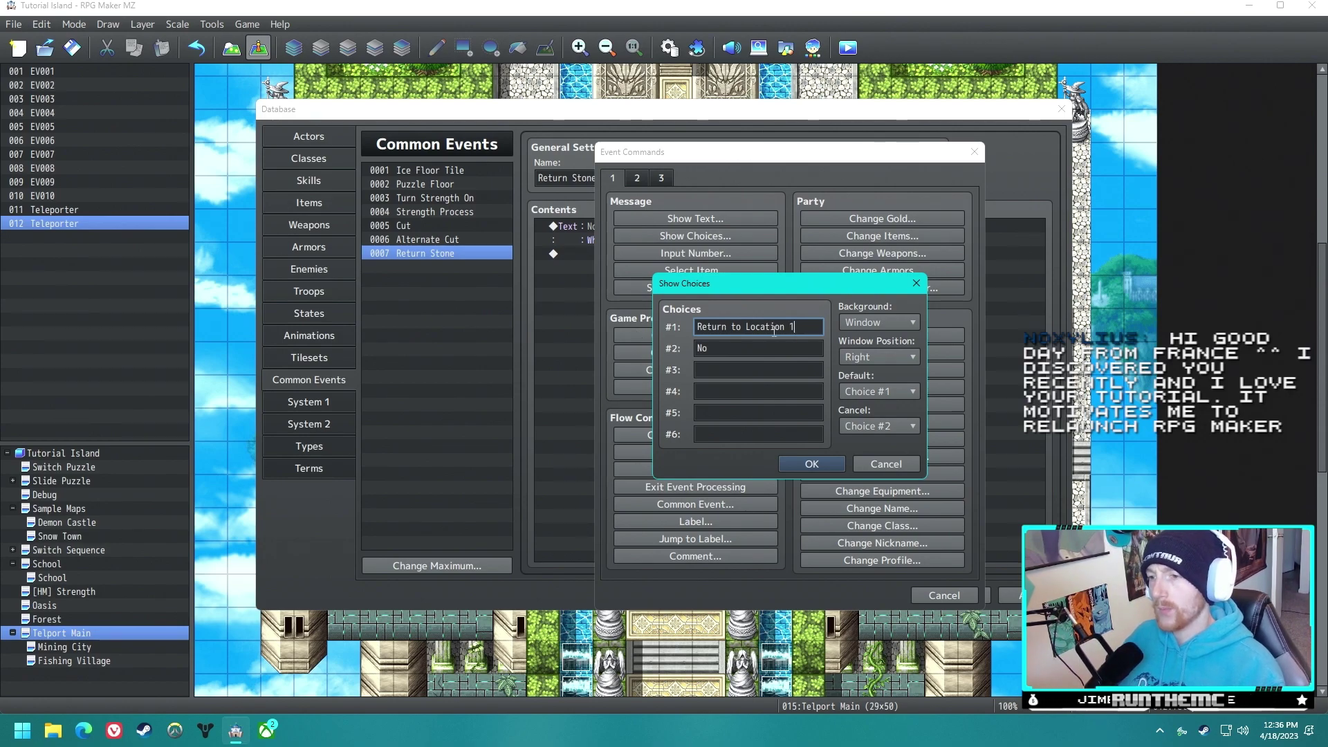
pyautogui.click(729, 348)
pyautogui.write('Re')
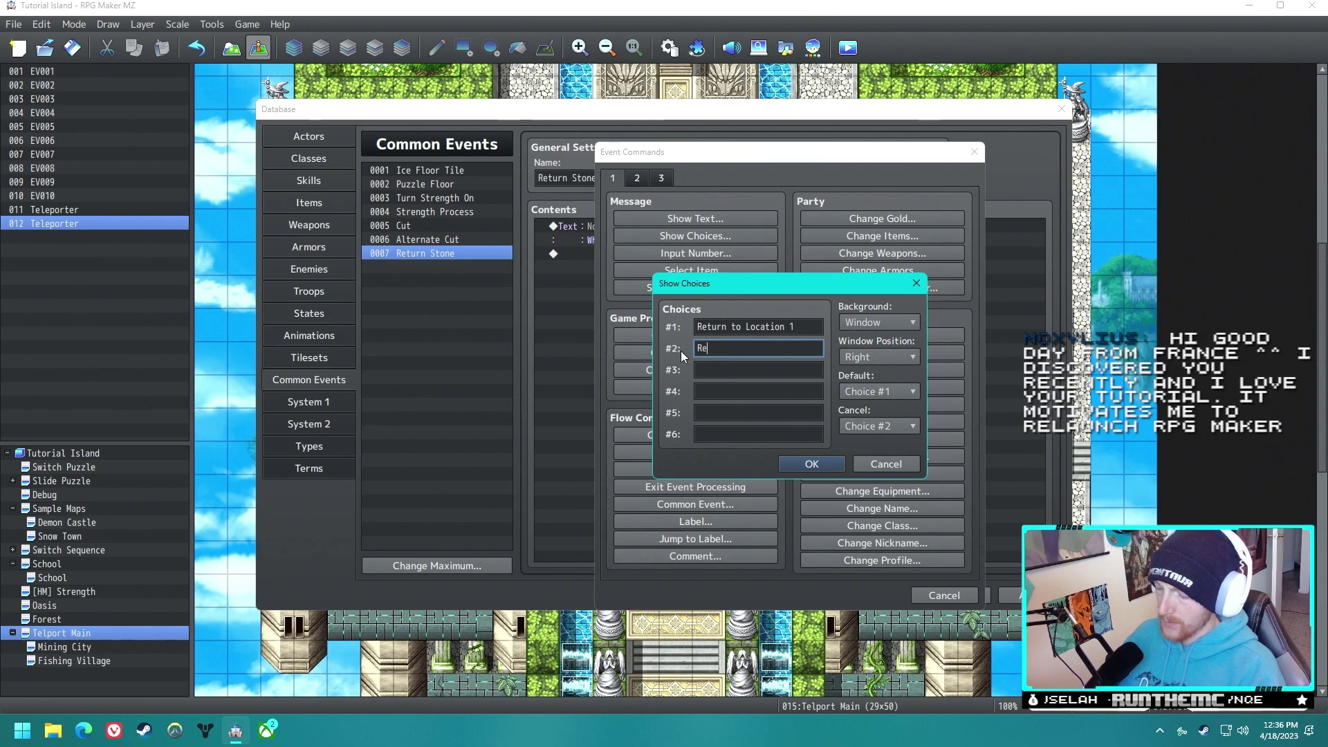
pyautogui.write('turn to Location 2')
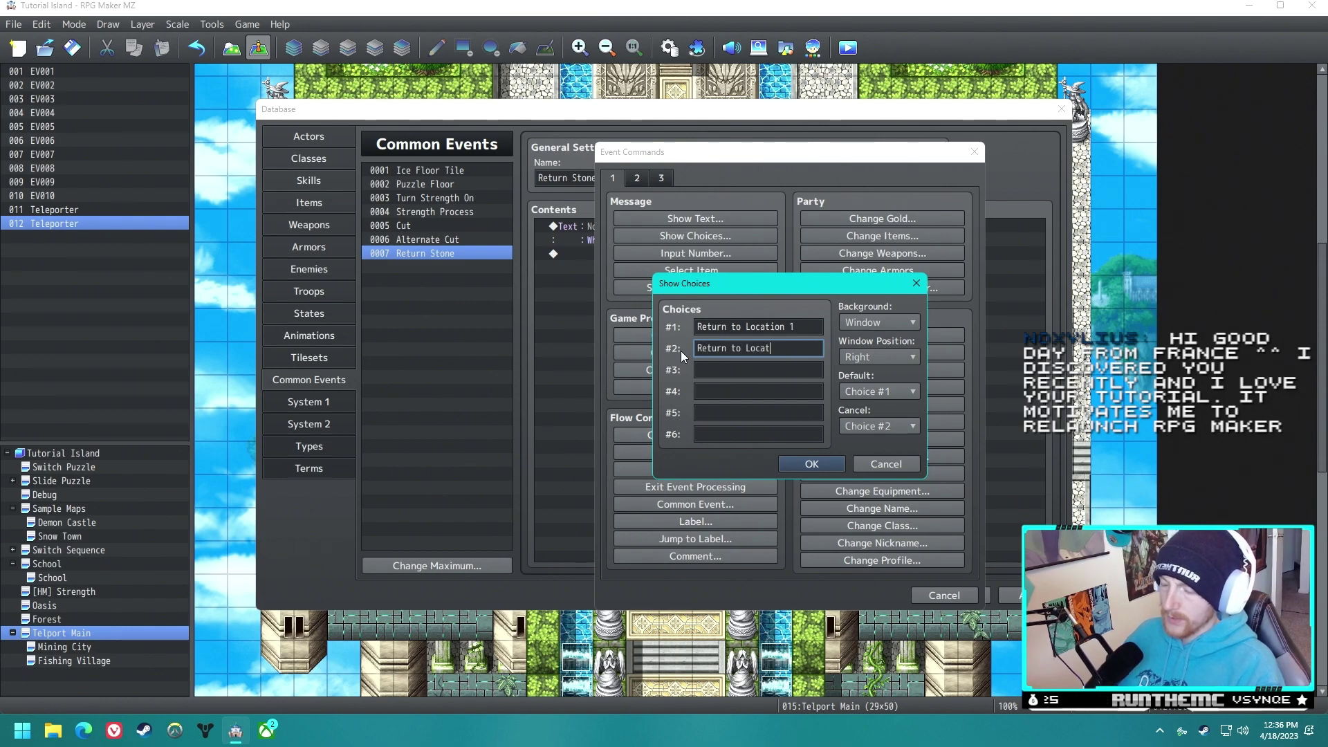
pyautogui.click(742, 392)
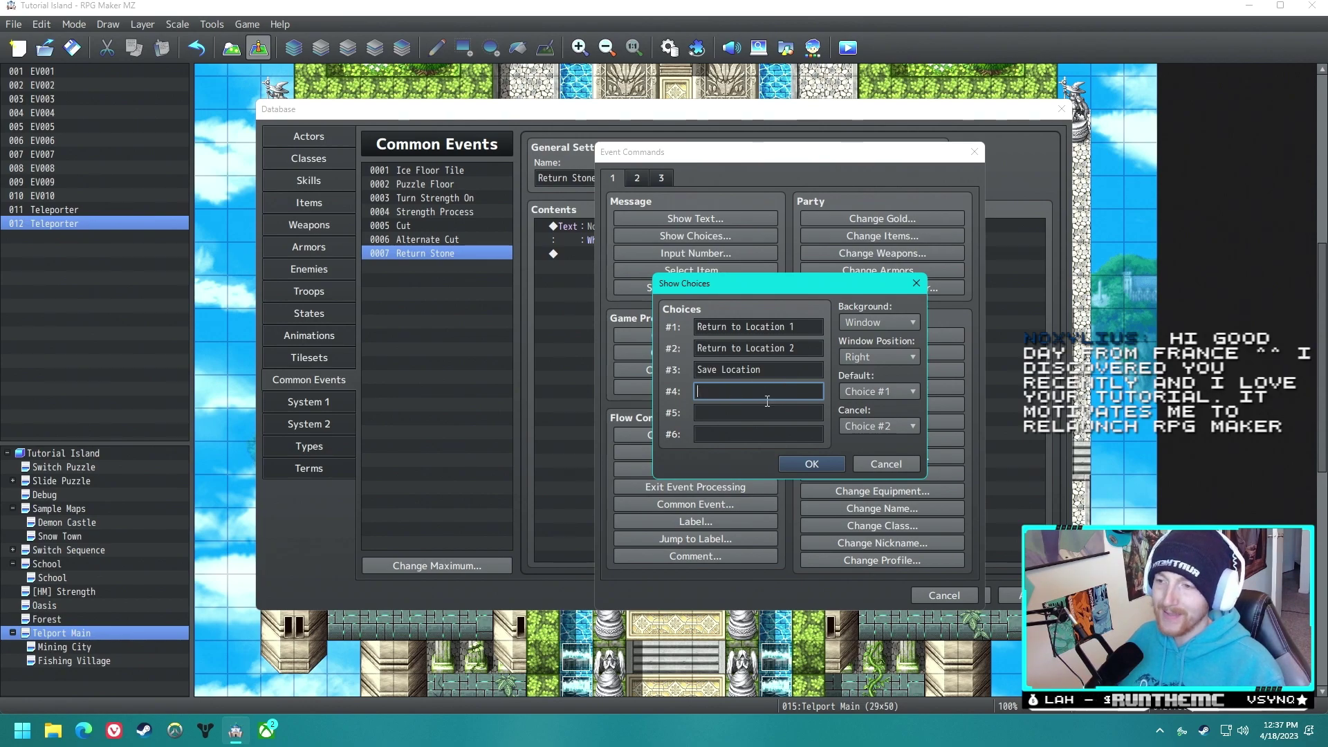
pyautogui.click(802, 463)
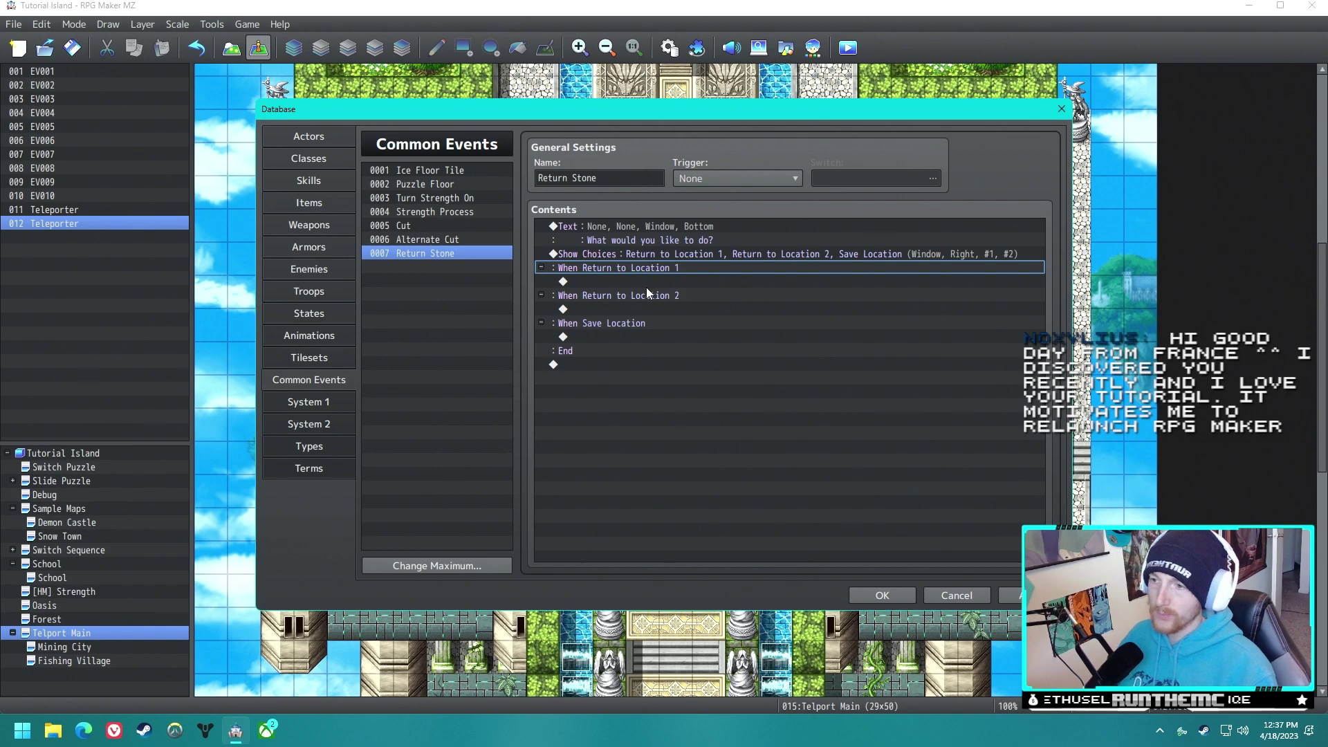
# Step: Under Save Location, add the message 'Which slot would you like to save in?'
pyautogui.doubleClick(665, 283)
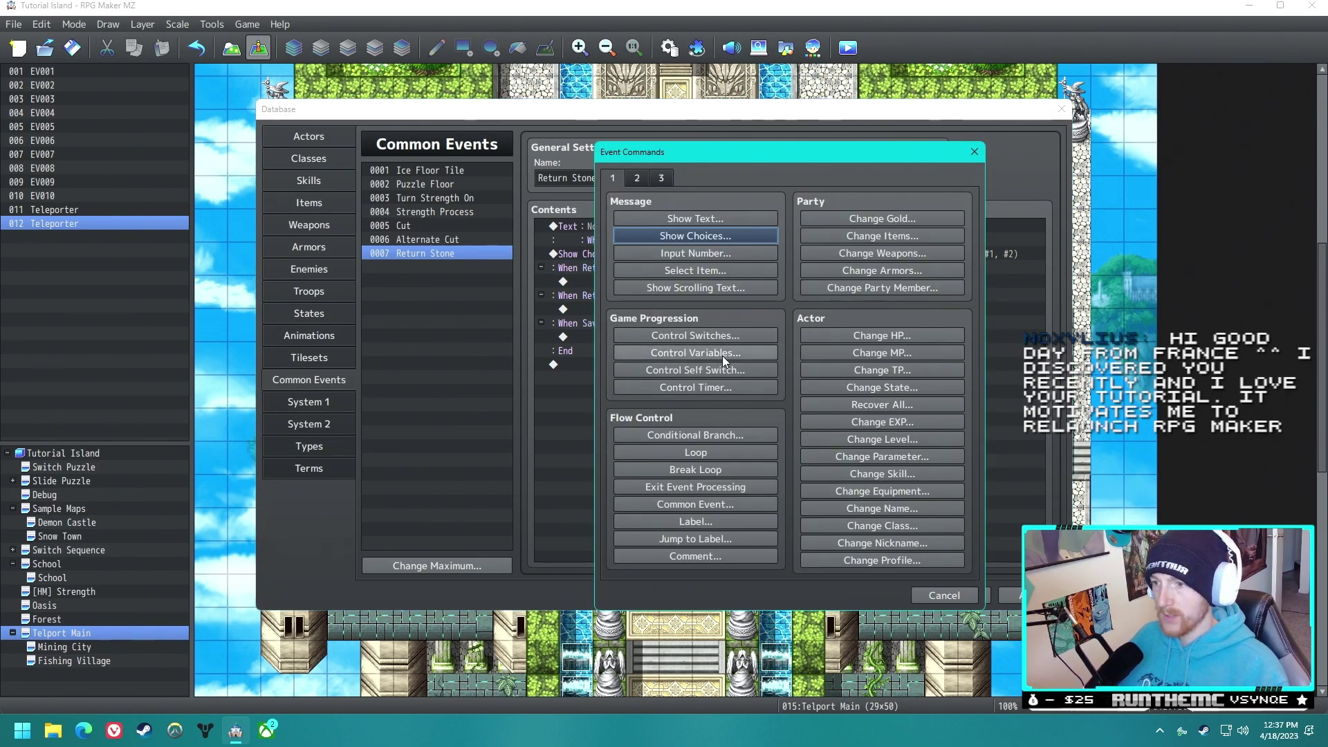
pyautogui.click(685, 355)
pyautogui.click(766, 280)
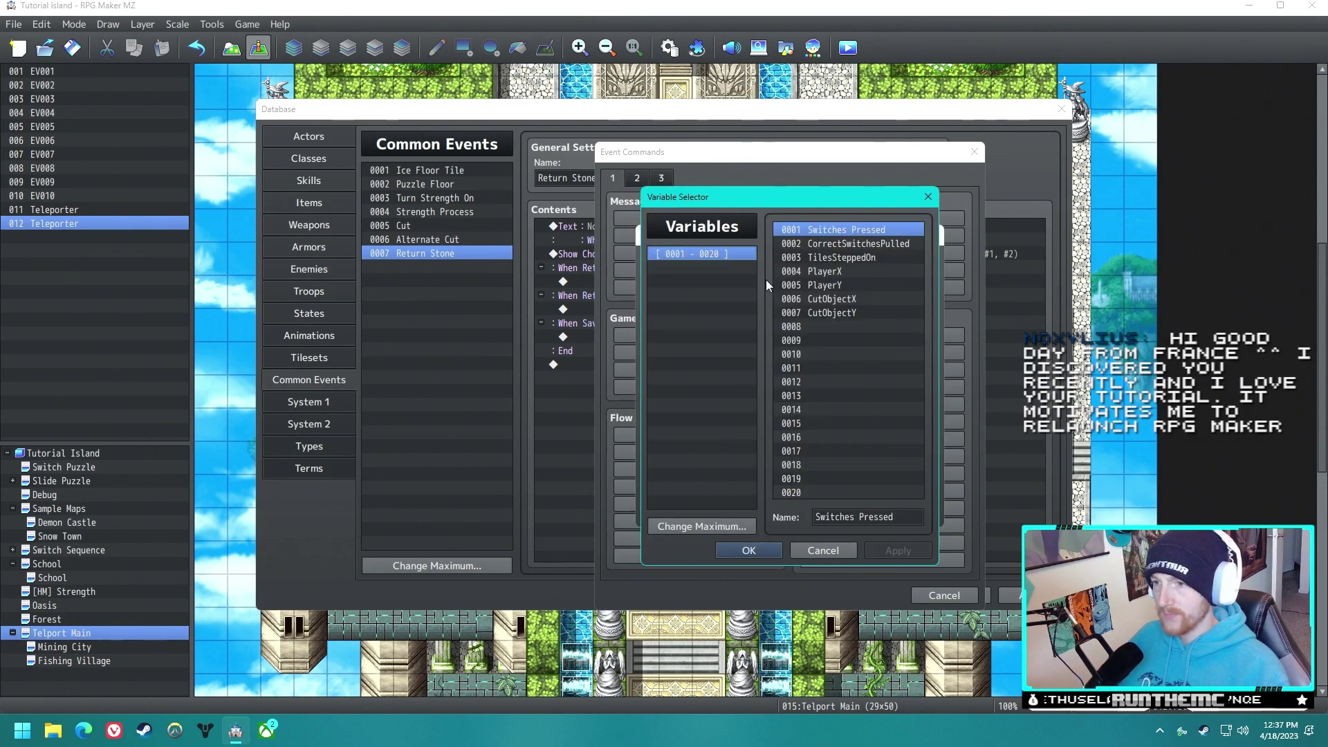
pyautogui.press('Escape')
pyautogui.press('Escape')
pyautogui.click(944, 595)
pyautogui.click(658, 337)
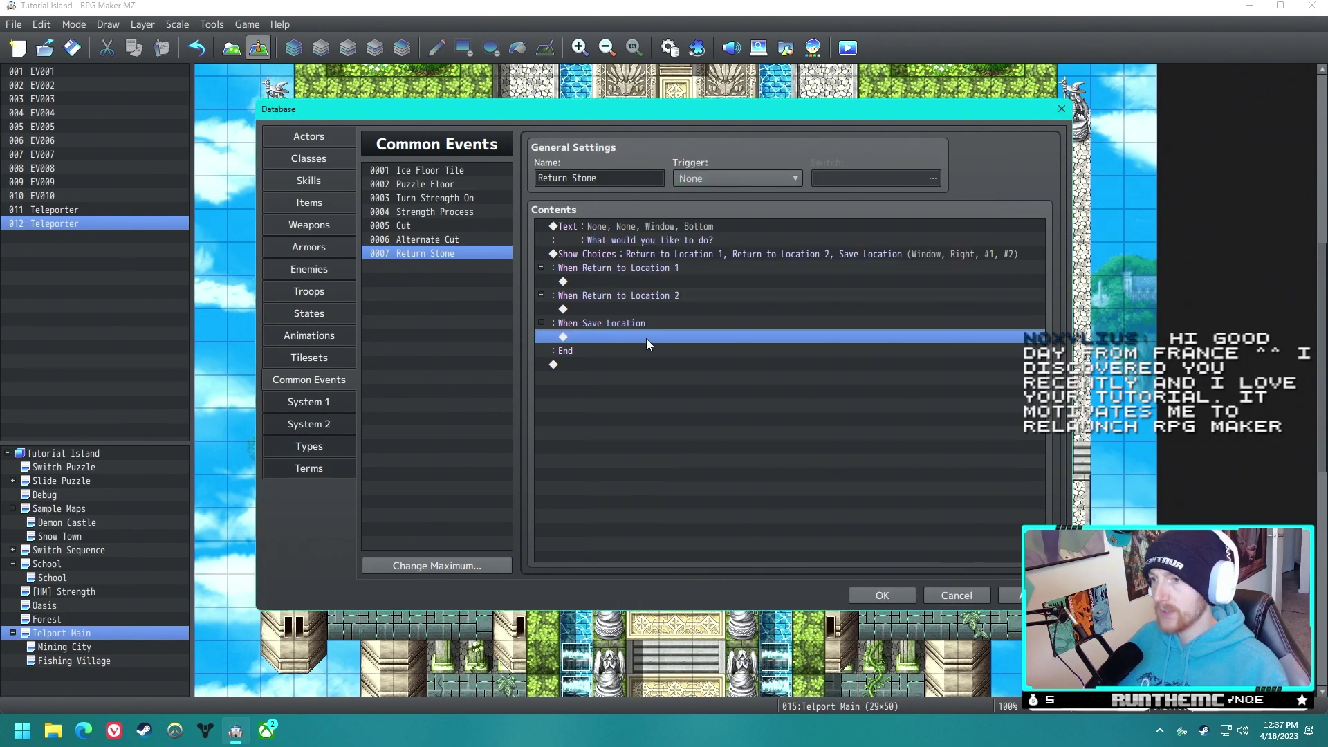
pyautogui.doubleClick(618, 337)
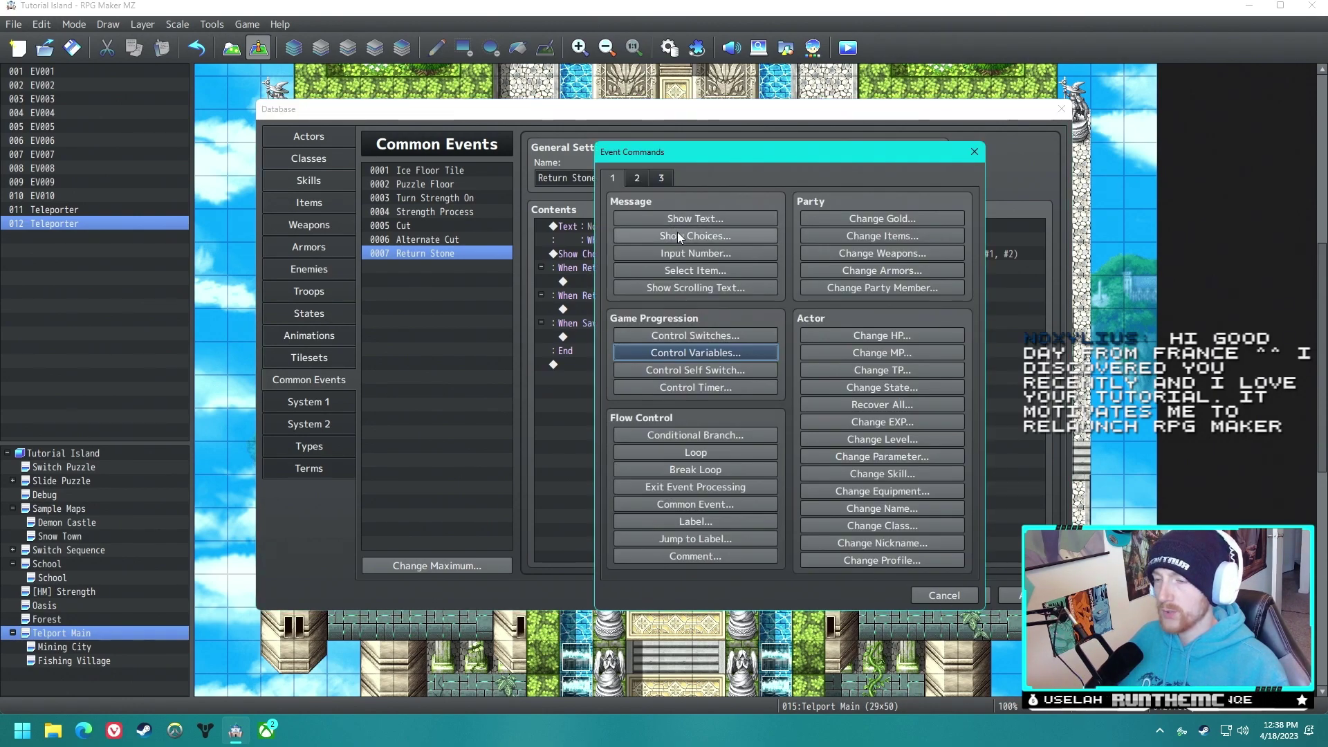
pyautogui.click(680, 237)
pyautogui.press('Escape')
pyautogui.click(707, 220)
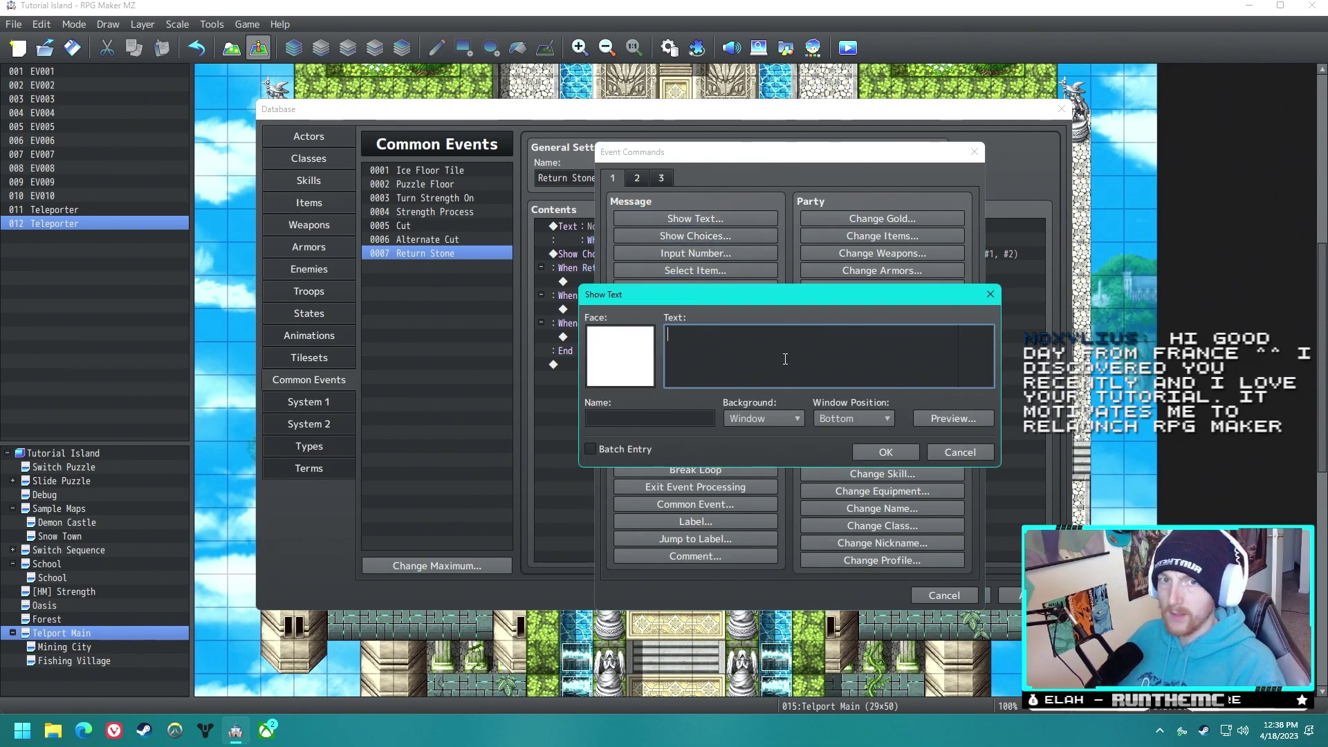
pyautogui.write('Which slot would you l')
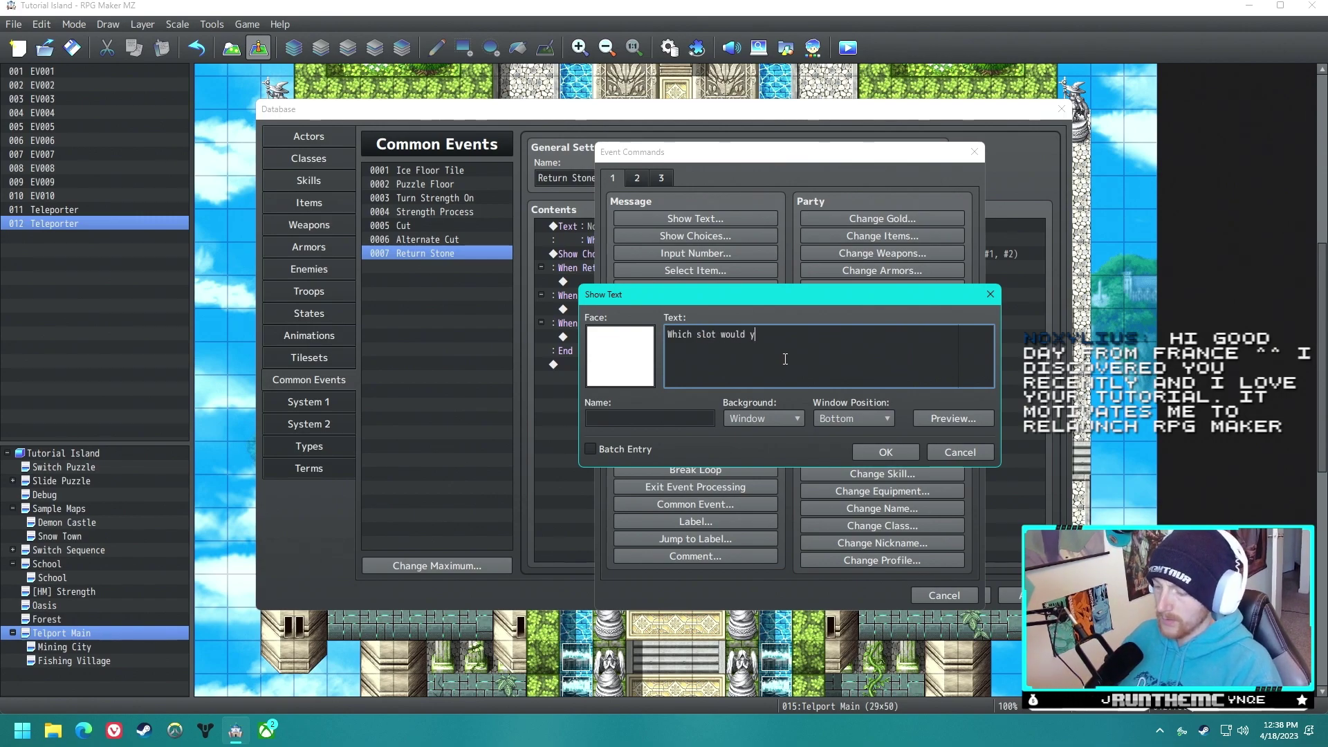
pyautogui.click(885, 452)
pyautogui.press('Return')
# Step: Add a slot choice list with Location 1 and Location 2
pyautogui.click(695, 236)
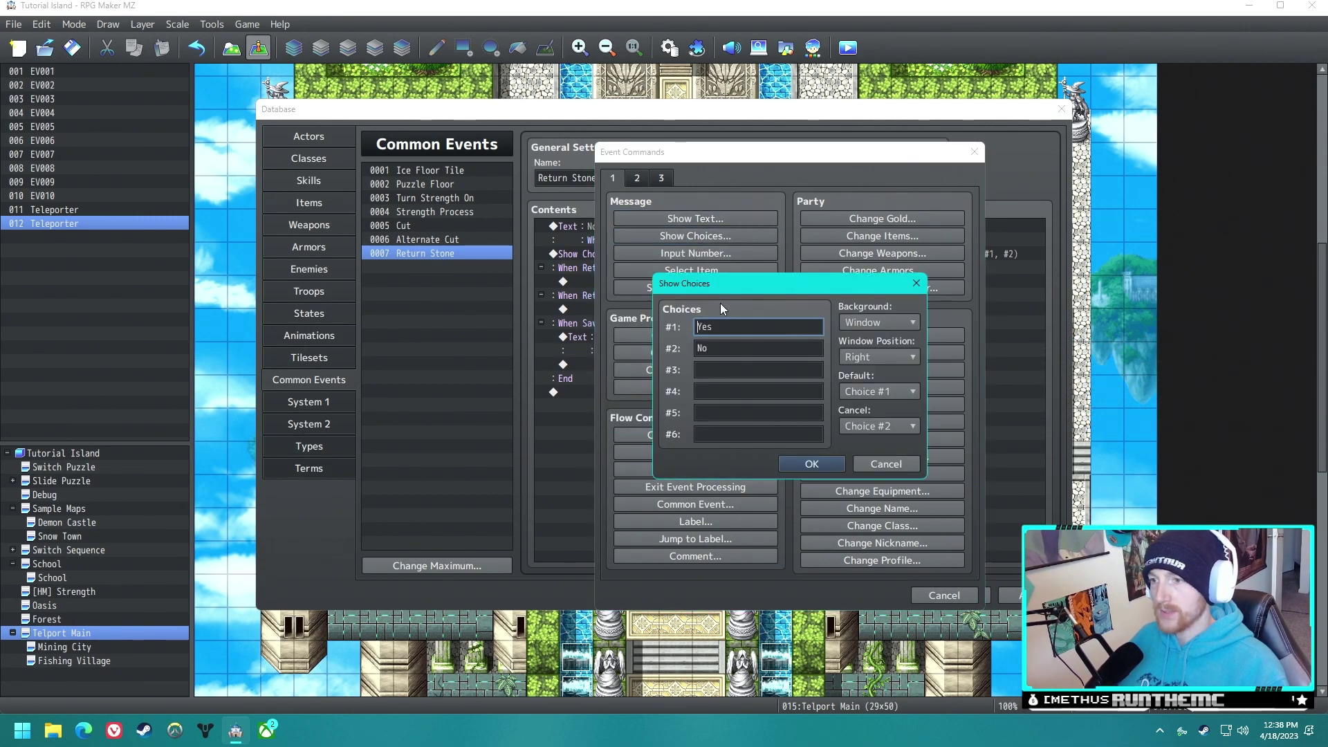
pyautogui.press('BackSpace')
pyautogui.press('BackSpace')
pyautogui.press('BackSpace')
pyautogui.write('Loca')
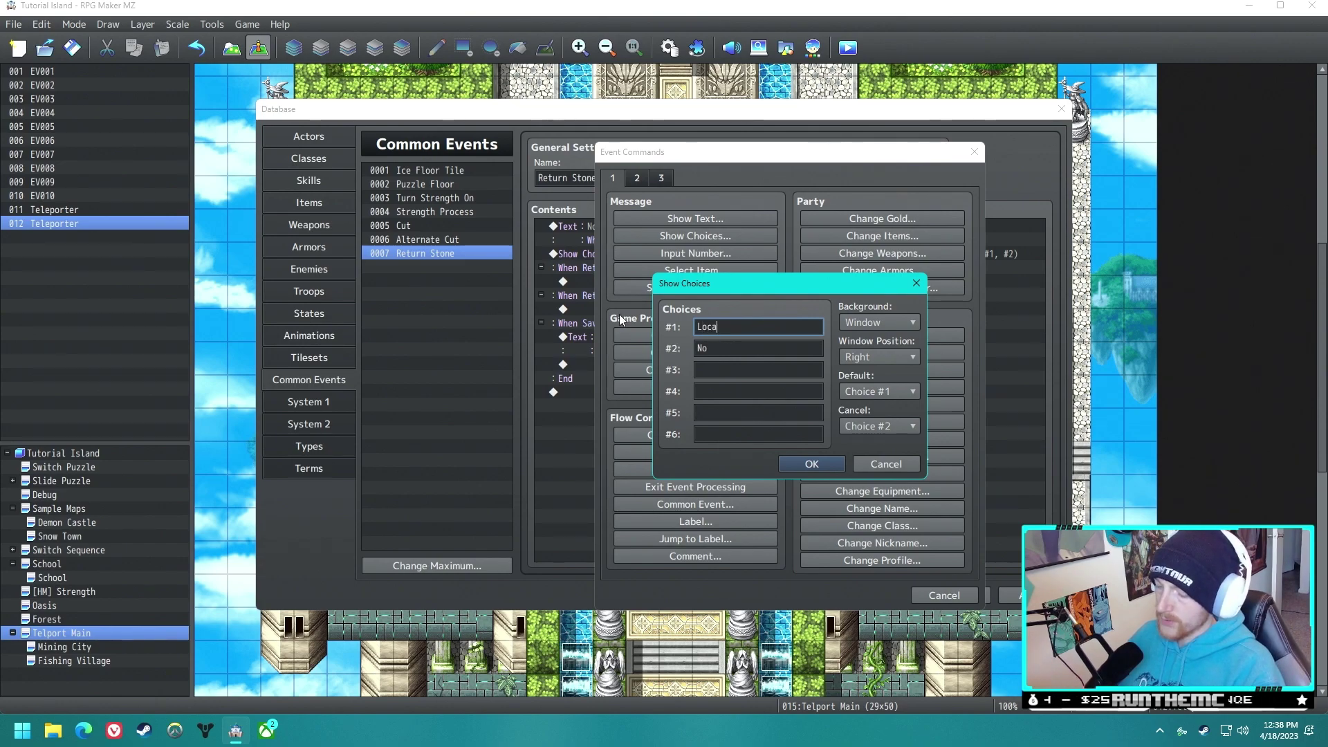
pyautogui.write('tion 1')
pyautogui.press('Tab')
pyautogui.write('Location 2')
pyautogui.hotkey('shift', 'Tab')
pyautogui.press('Tab')
pyautogui.click(809, 463)
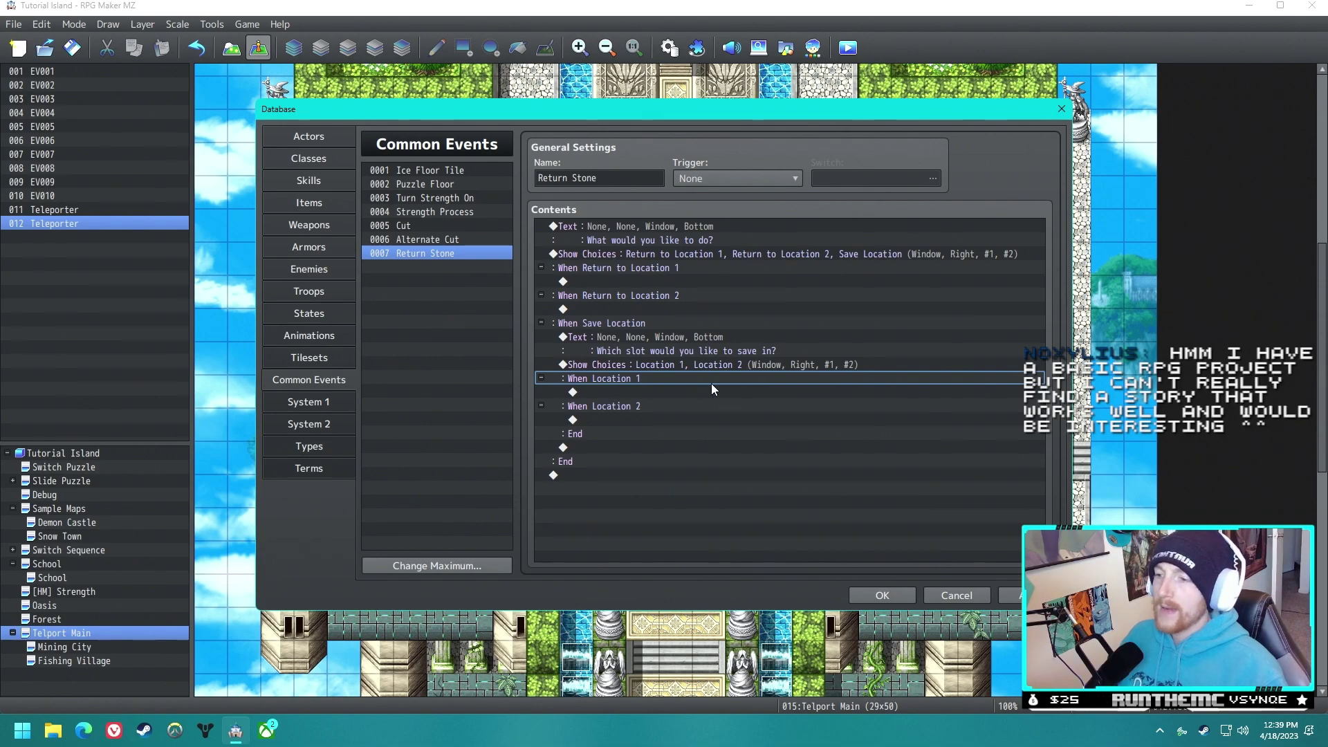
pyautogui.doubleClick(664, 395)
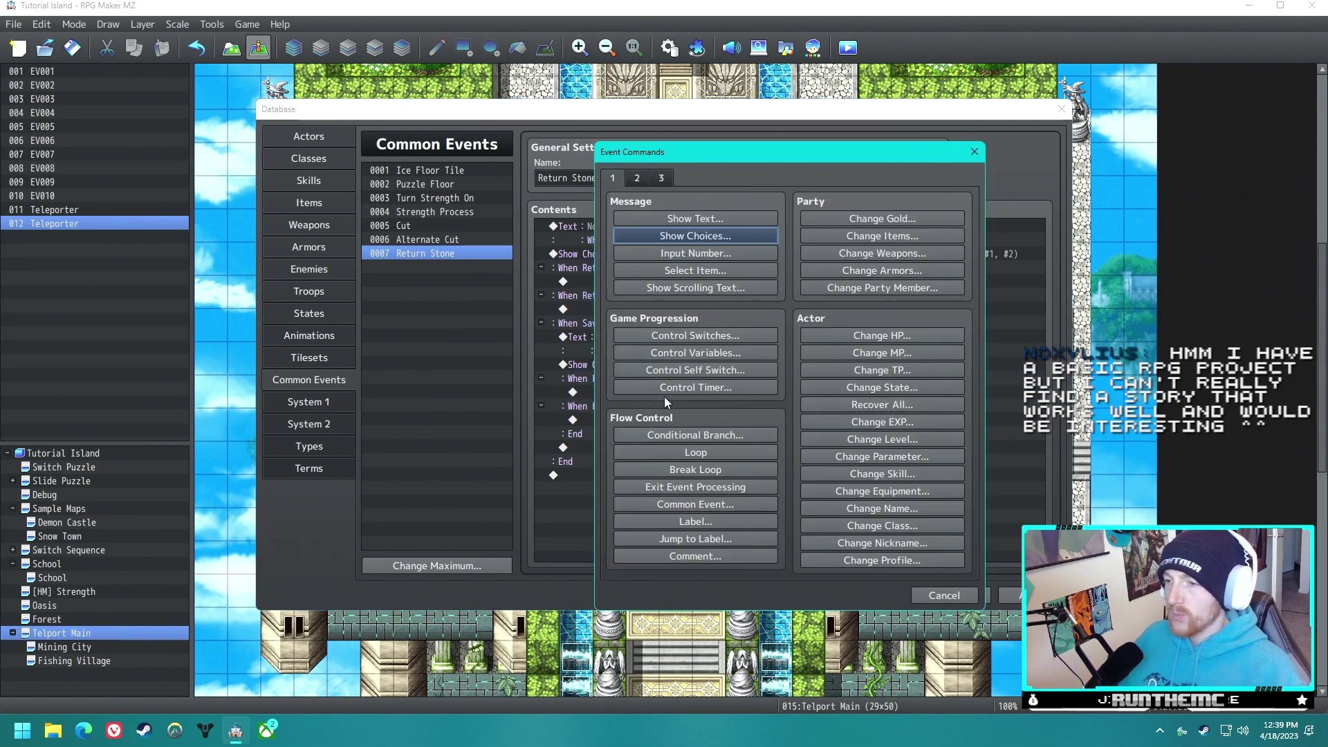
# Step: Name variables 0008 'Location 1 X' and 0009 'Location 1 Y'
pyautogui.click(688, 351)
pyautogui.click(878, 270)
pyautogui.click(849, 327)
pyautogui.click(853, 517)
pyautogui.write('Location1X')
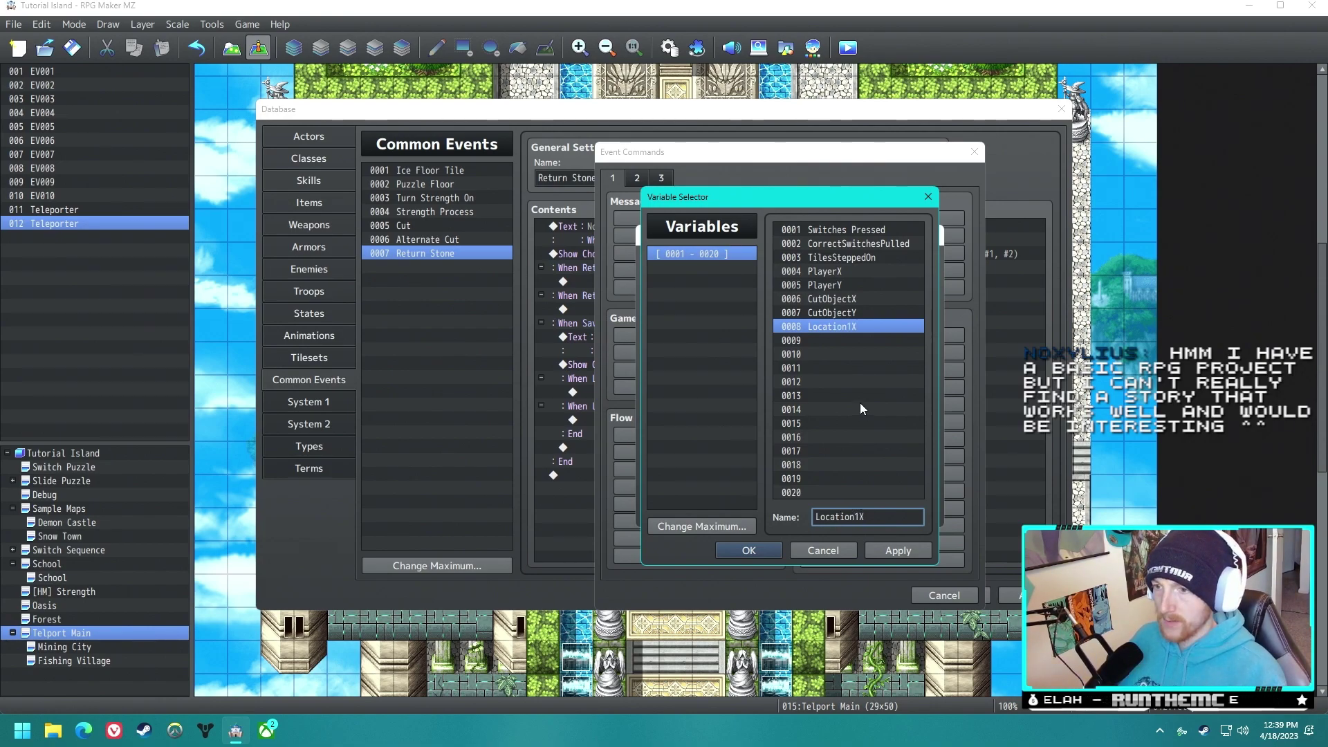
pyautogui.click(848, 340)
pyautogui.click(833, 517)
pyautogui.write('Location 1')
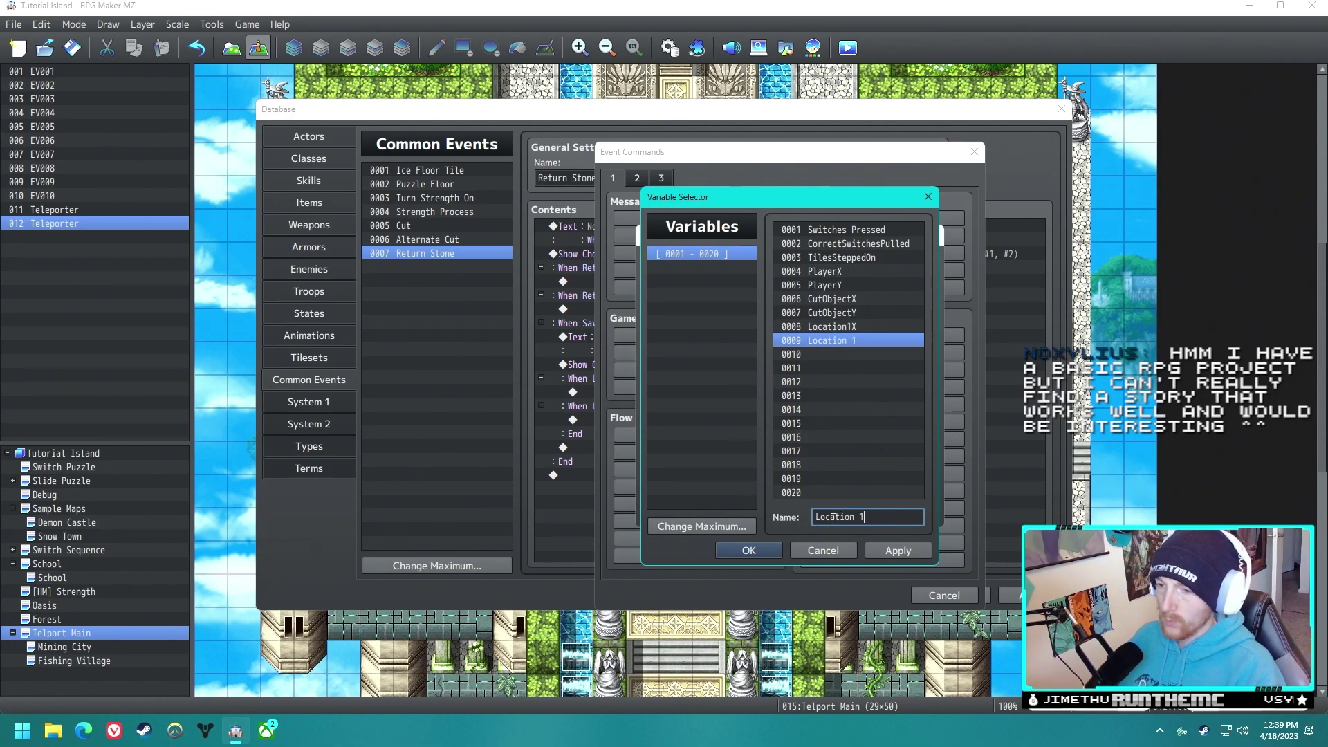
pyautogui.write(' Y')
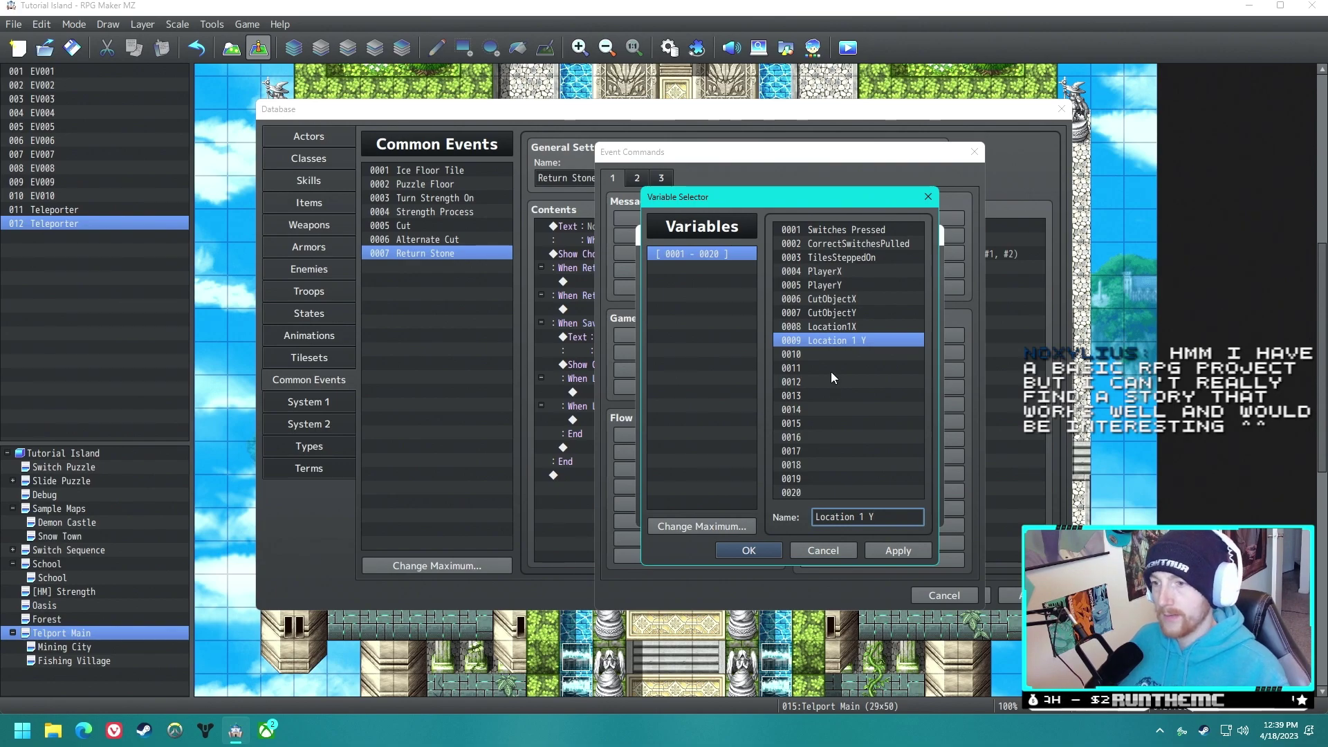
pyautogui.click(851, 328)
pyautogui.doubleClick(843, 518)
pyautogui.press('BackSpace')
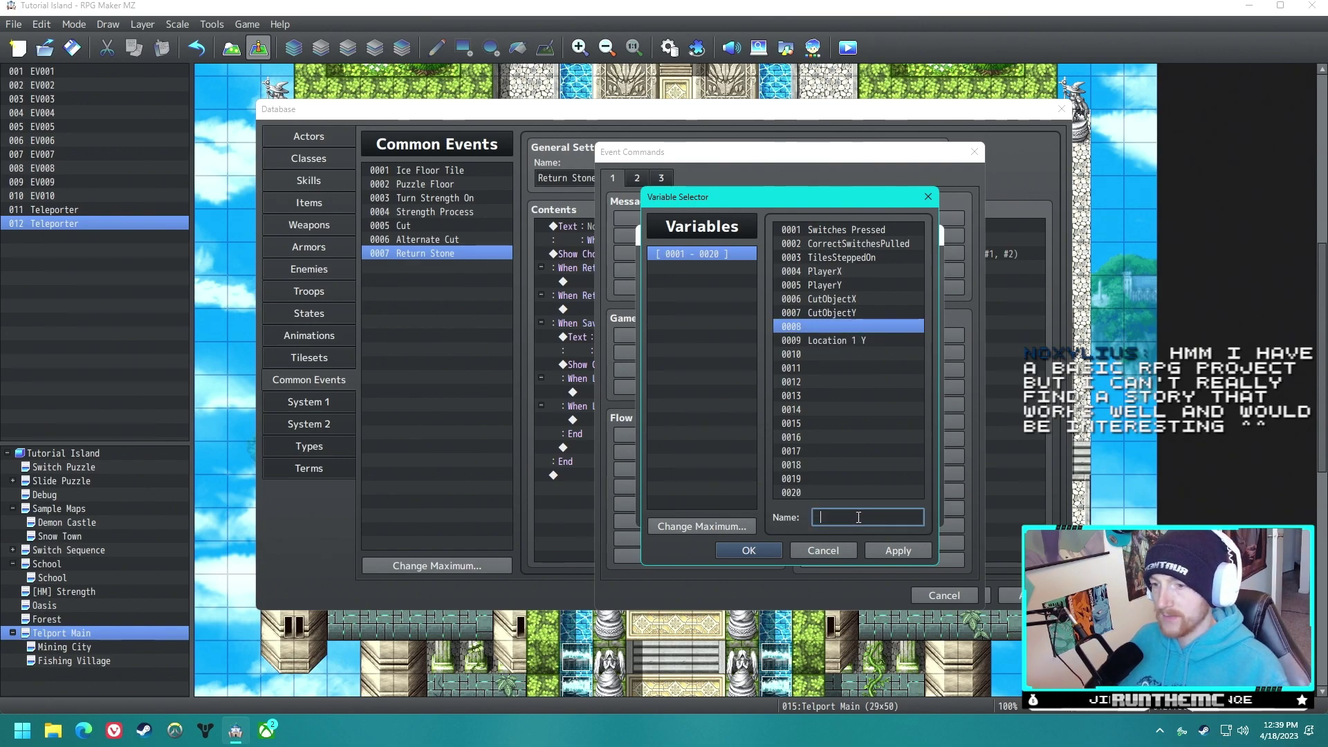
pyautogui.hotkey('ctrl', 'z')
pyautogui.press('Left')
pyautogui.press('Left')
pyautogui.press('Left')
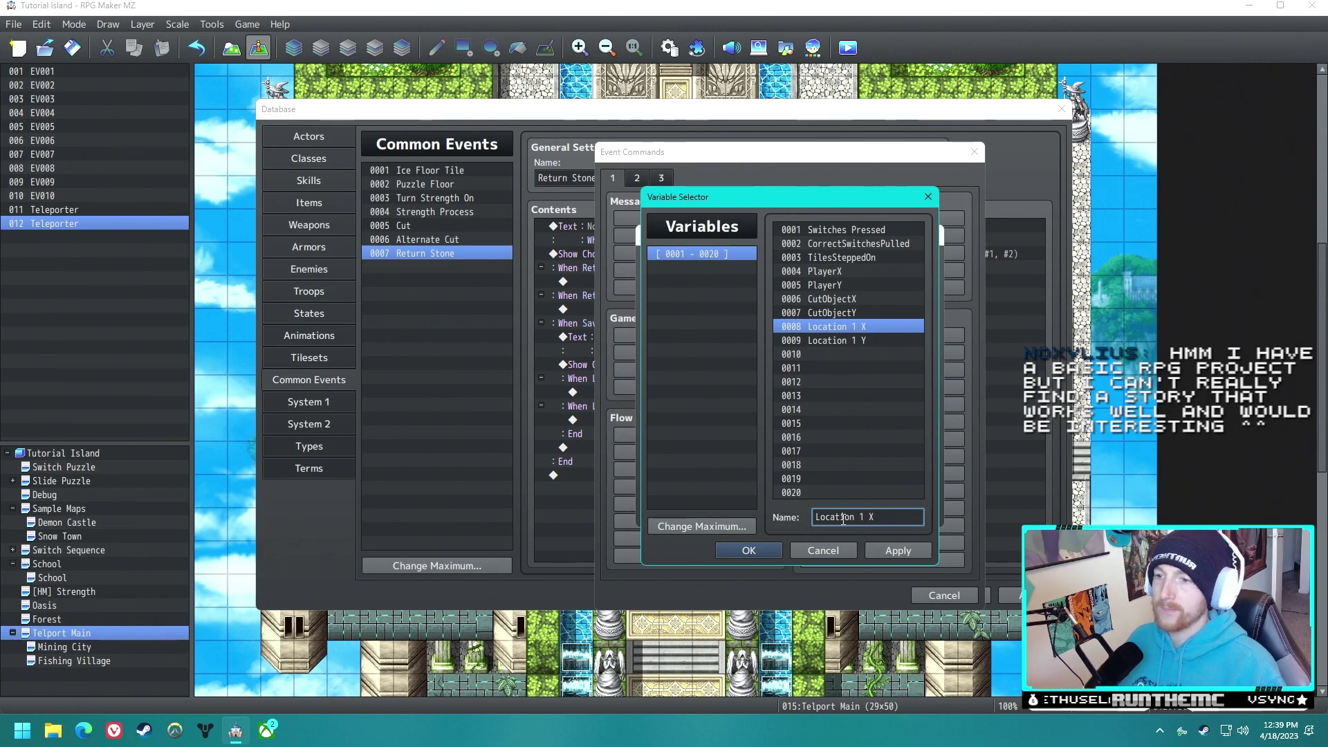
# Step: Name variables 0010 'Location 1 Map ID' and 0011 'Location 1 Name', then select Location 1 X
pyautogui.click(903, 354)
pyautogui.click(832, 517)
pyautogui.write('Loc')
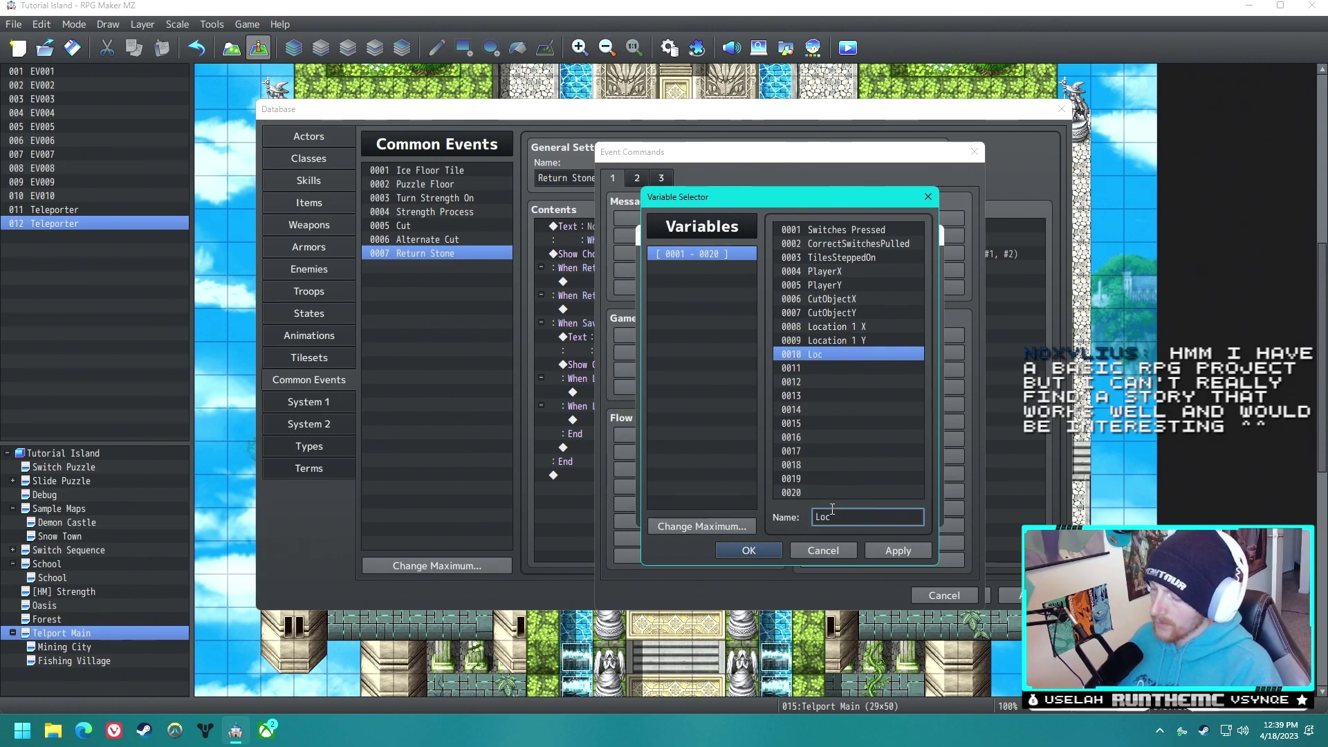
pyautogui.write('ation 1 Ma')
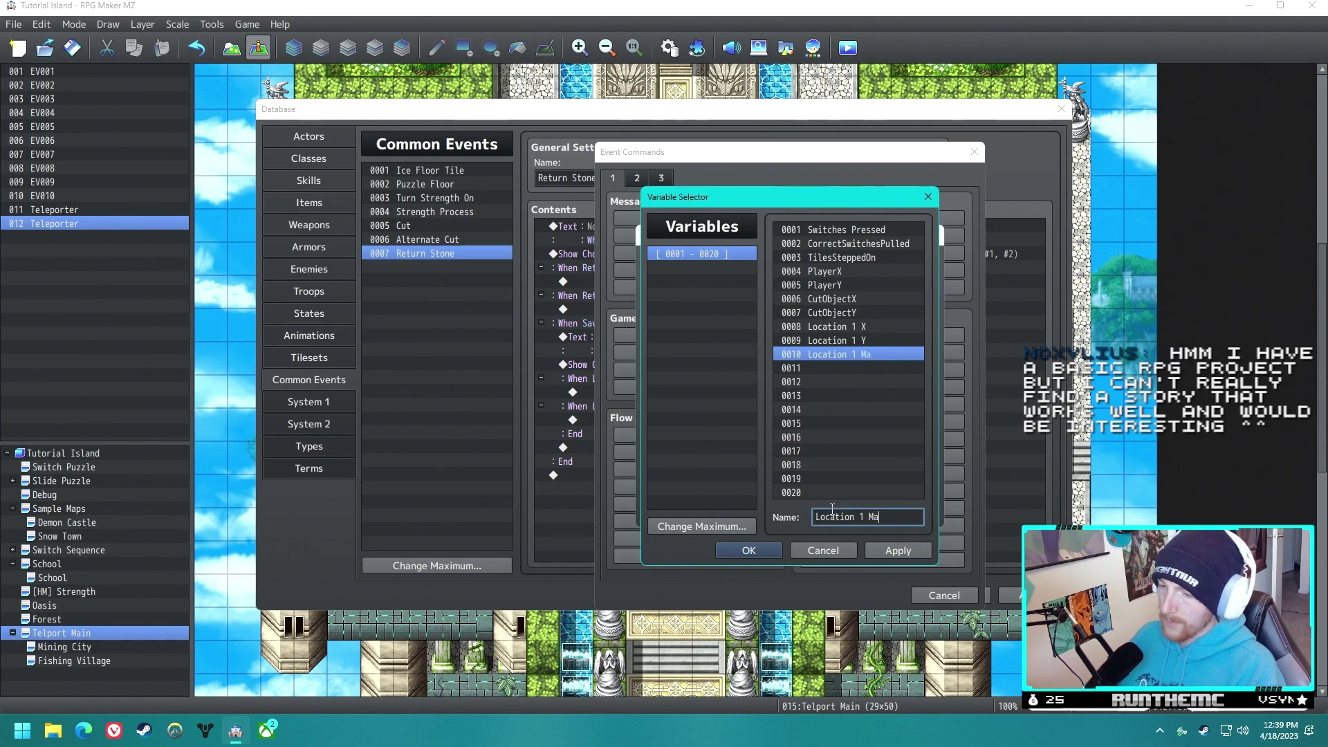
pyautogui.write('p ID')
pyautogui.press('Down')
pyautogui.write('Loca')
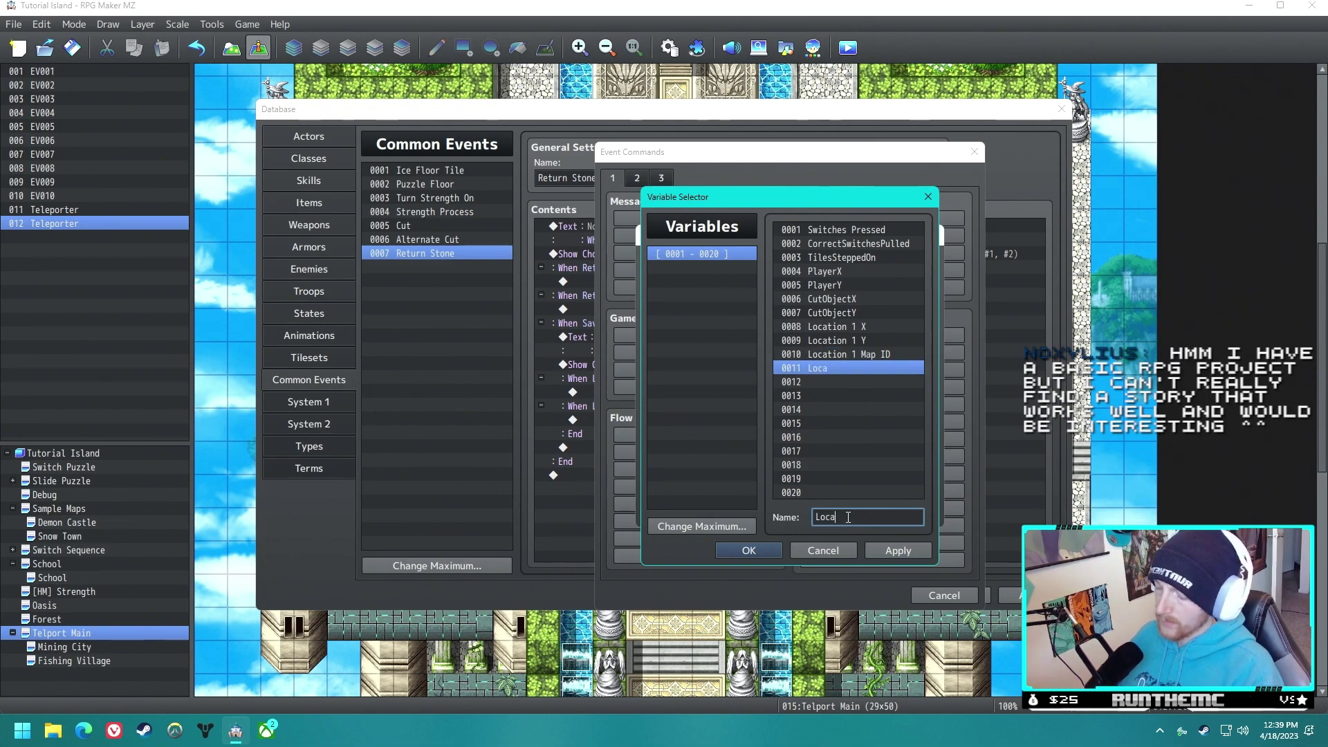
pyautogui.write('tion 1 Name')
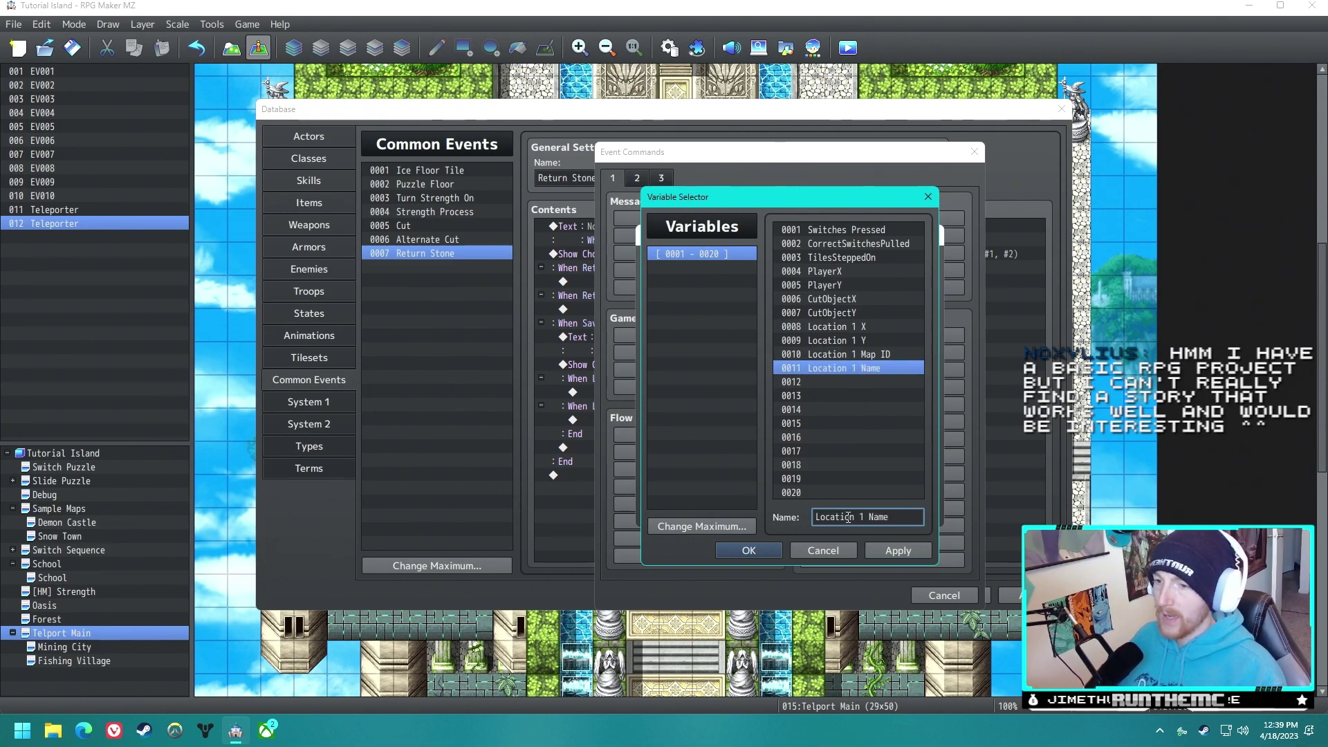
pyautogui.click(888, 355)
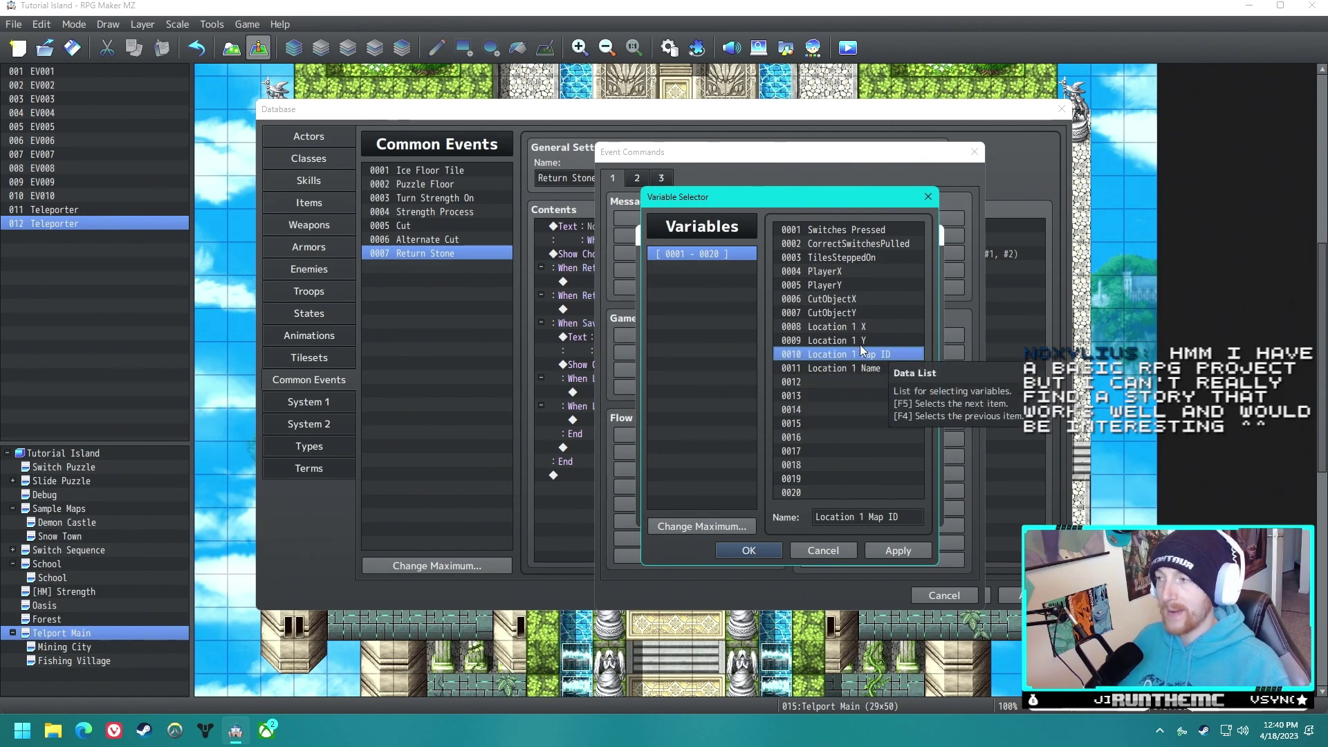
pyautogui.click(831, 327)
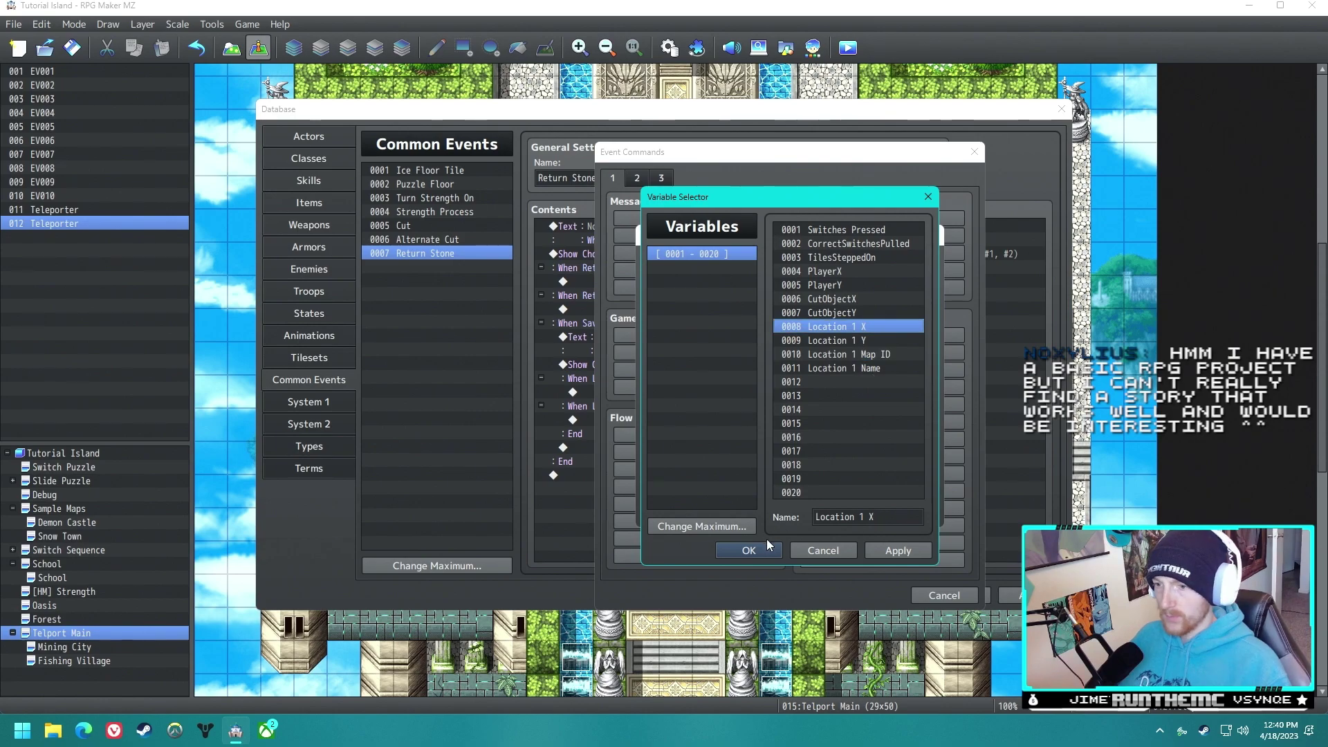
# Step: Store the player's map X in variable 0008 Location 1 X
pyautogui.click(767, 552)
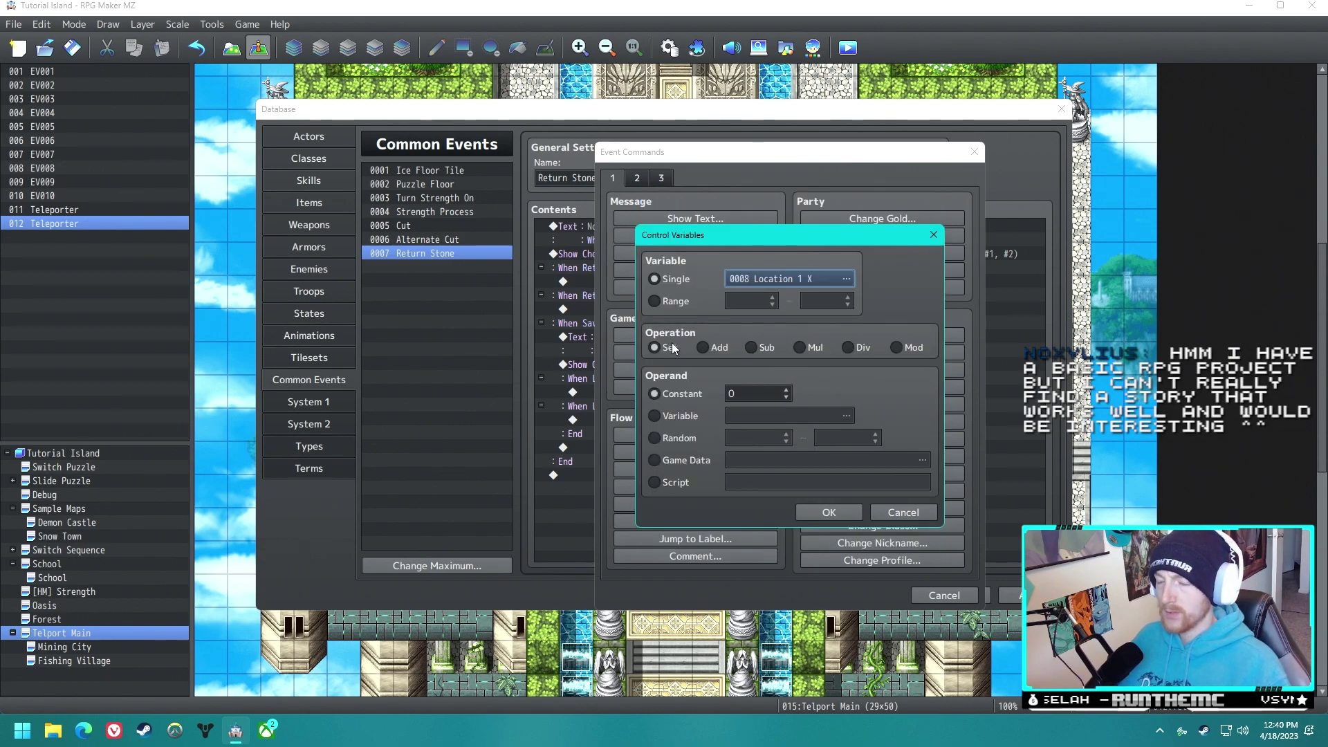
pyautogui.click(655, 461)
pyautogui.click(767, 462)
pyautogui.click(658, 469)
pyautogui.click(742, 470)
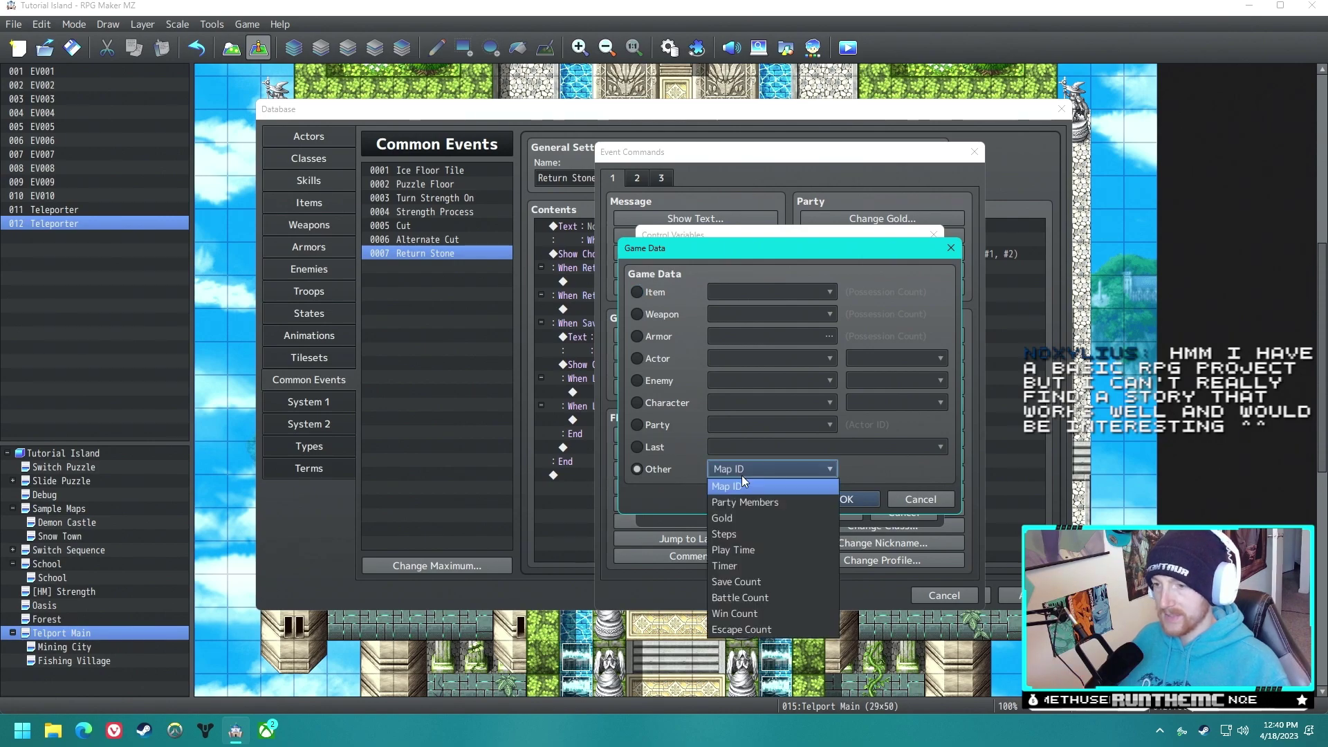
pyautogui.click(657, 457)
pyautogui.click(756, 447)
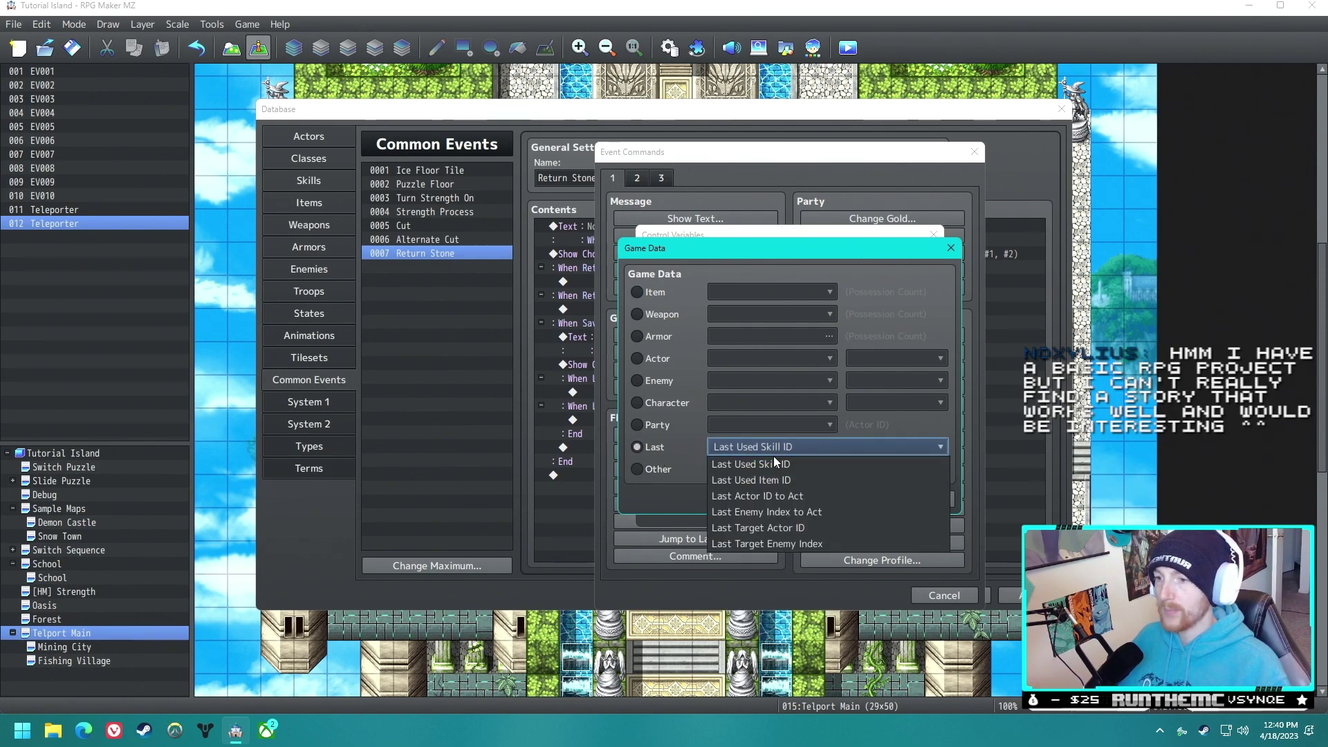
pyautogui.click(724, 527)
pyautogui.click(655, 425)
pyautogui.click(657, 403)
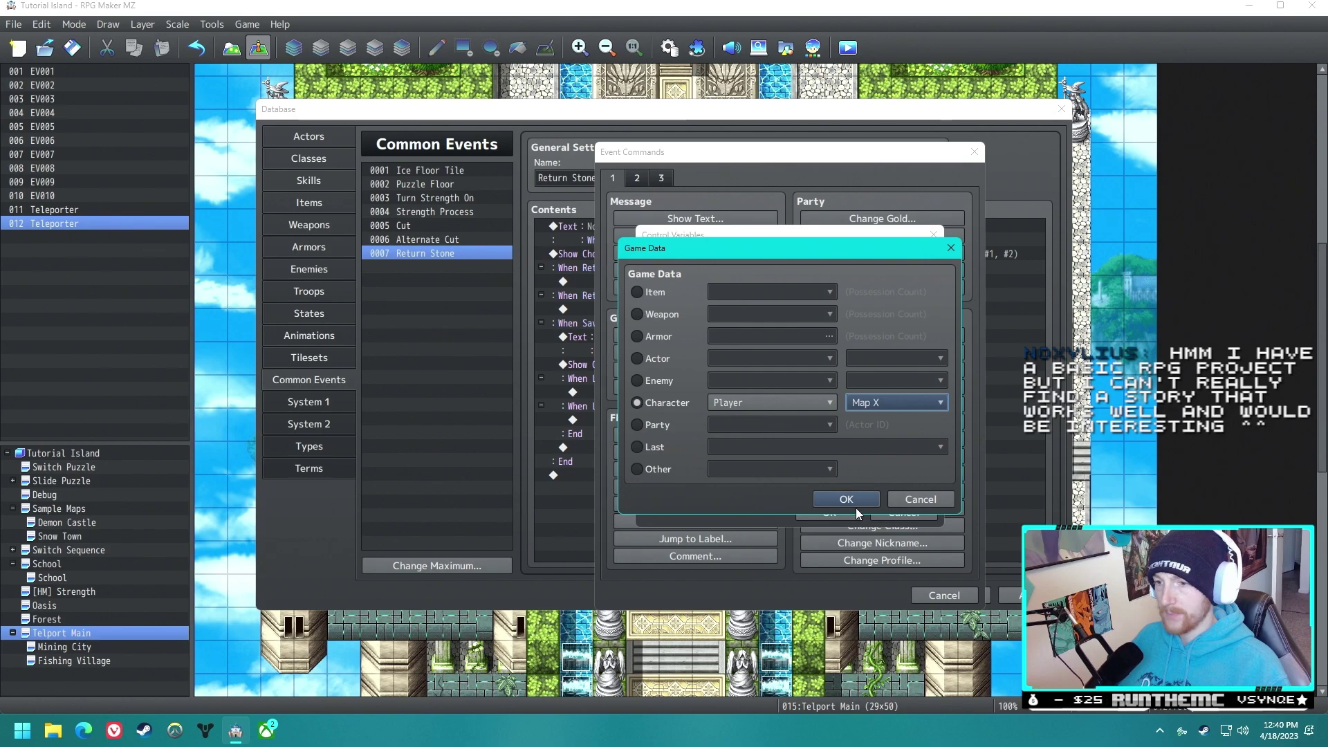
pyautogui.click(855, 504)
# Step: Store the player's map Y in variable 0009 and the current Map ID in variable 0010
pyautogui.click(830, 278)
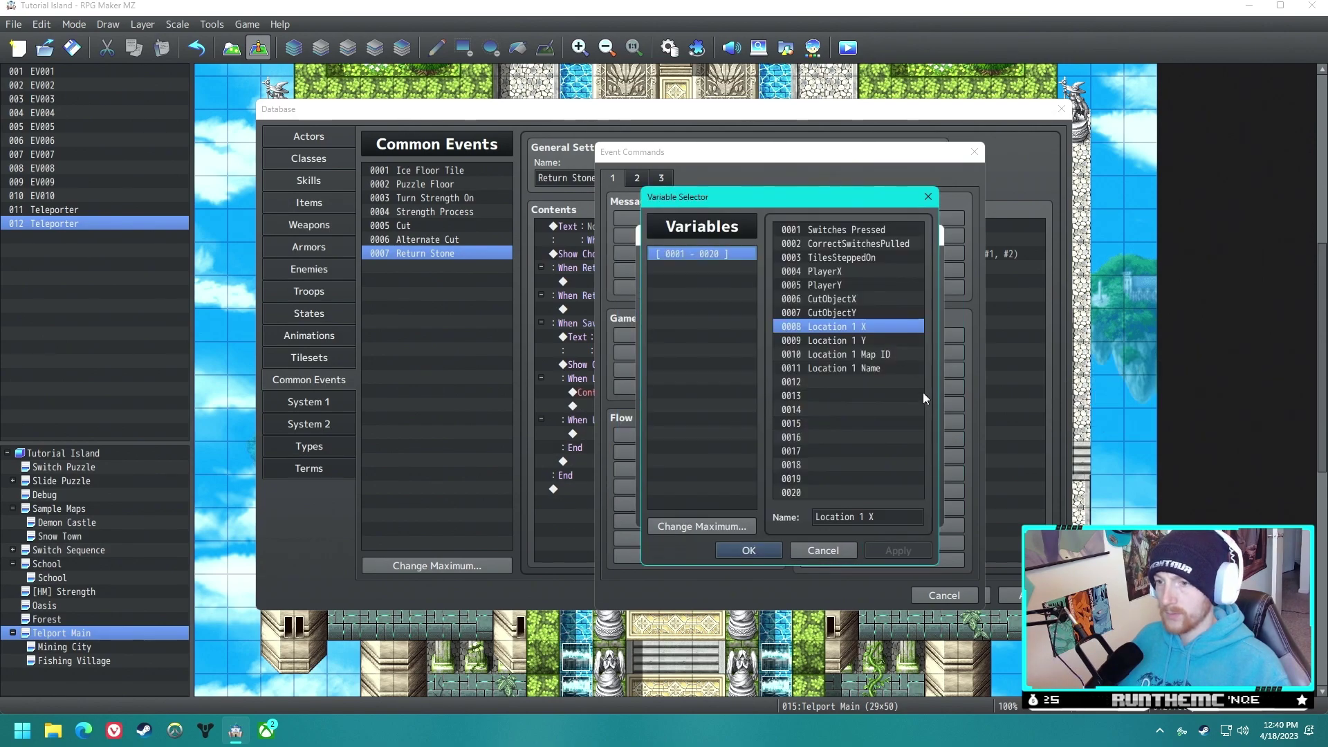
pyautogui.doubleClick(851, 339)
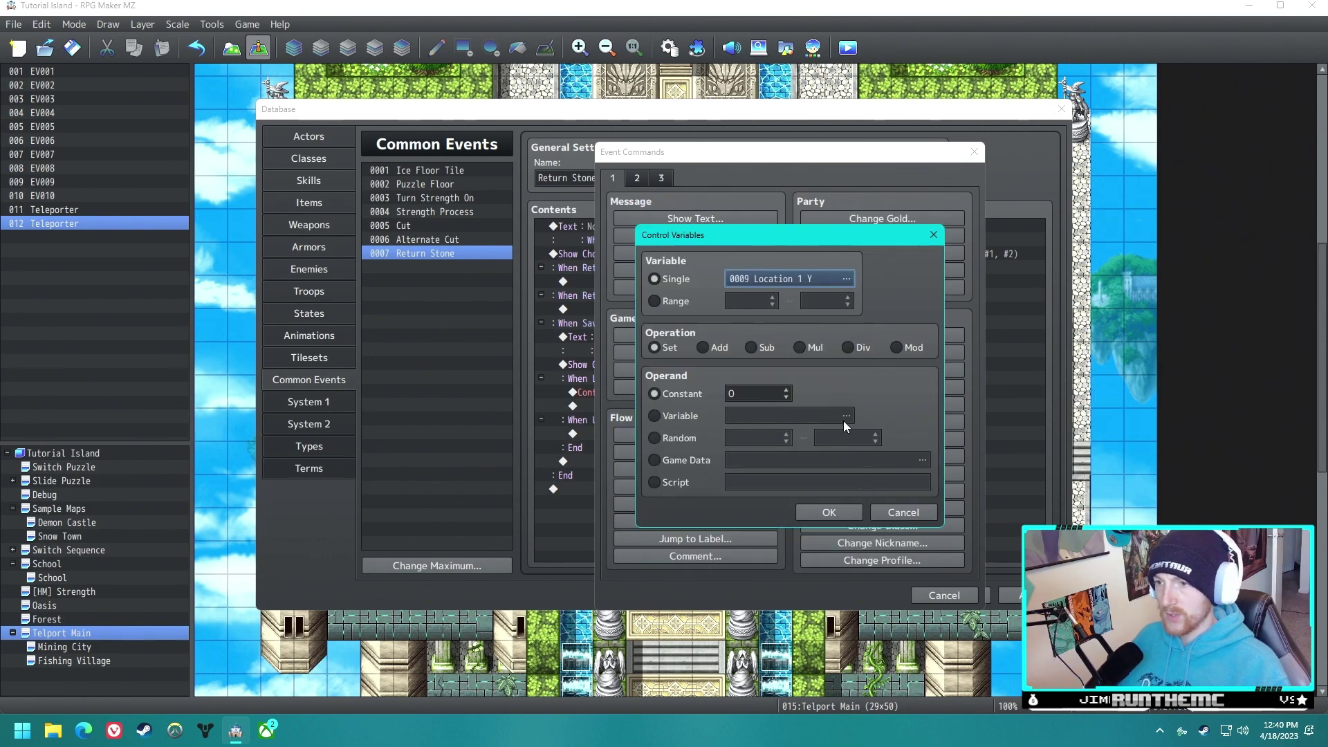
pyautogui.click(683, 459)
pyautogui.click(783, 460)
pyautogui.click(636, 425)
pyautogui.click(770, 423)
pyautogui.click(666, 402)
pyautogui.click(665, 403)
pyautogui.click(654, 469)
pyautogui.click(847, 499)
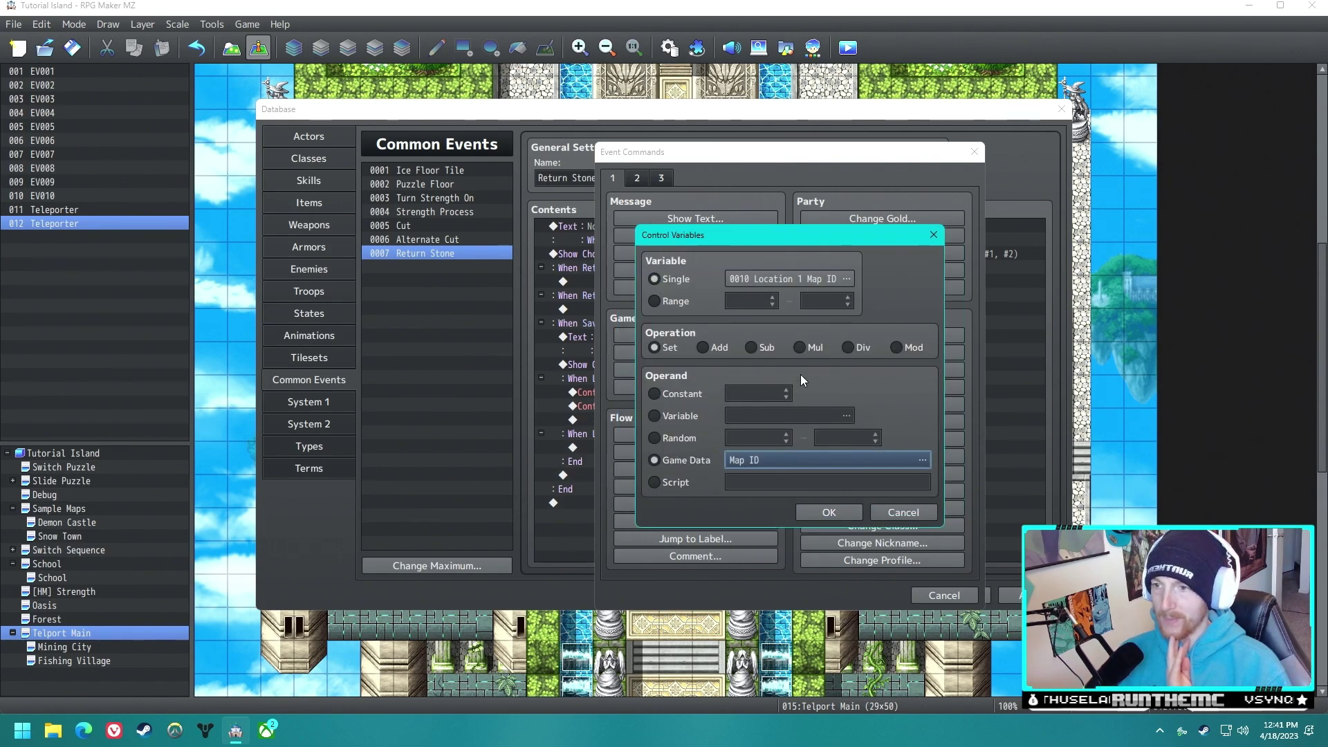
pyautogui.click(823, 516)
pyautogui.doubleClick(768, 433)
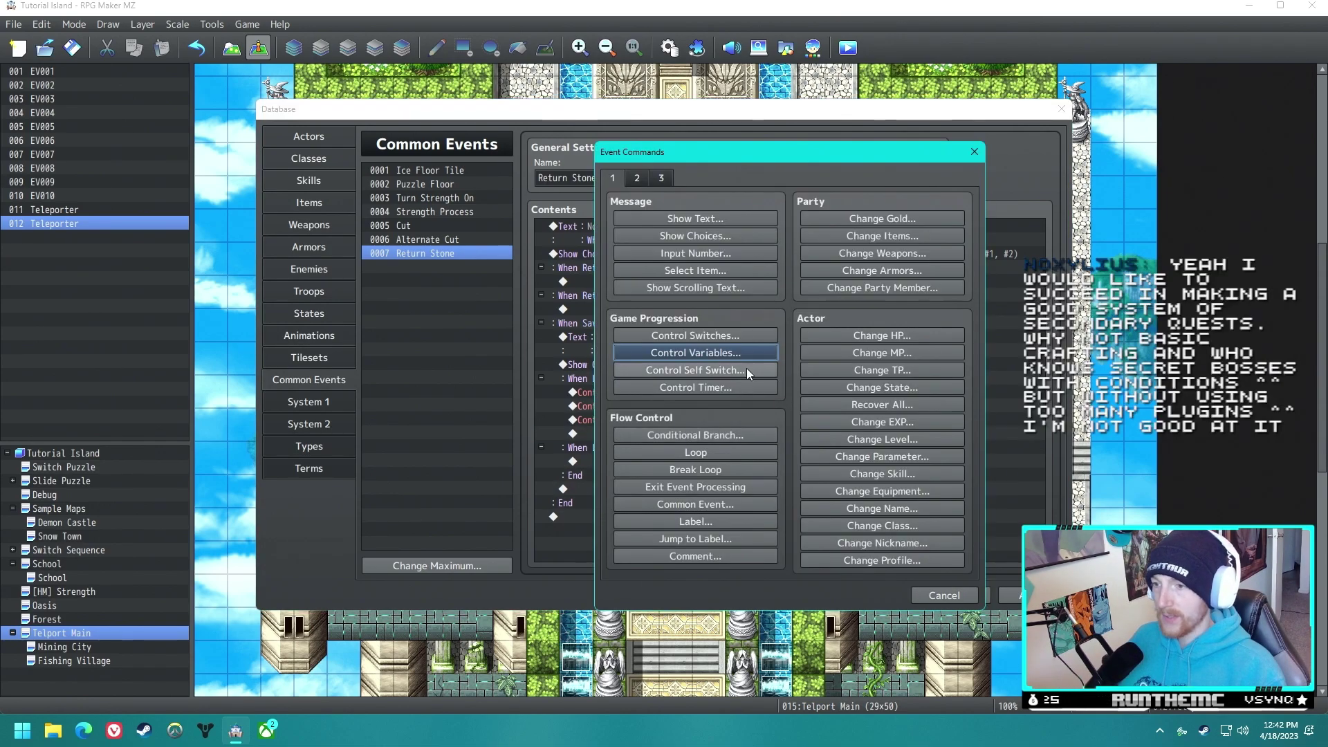
# Step: Insert a 'todo' comment line in the Location 1 branch
pyautogui.click(635, 180)
pyautogui.click(613, 178)
pyautogui.click(696, 556)
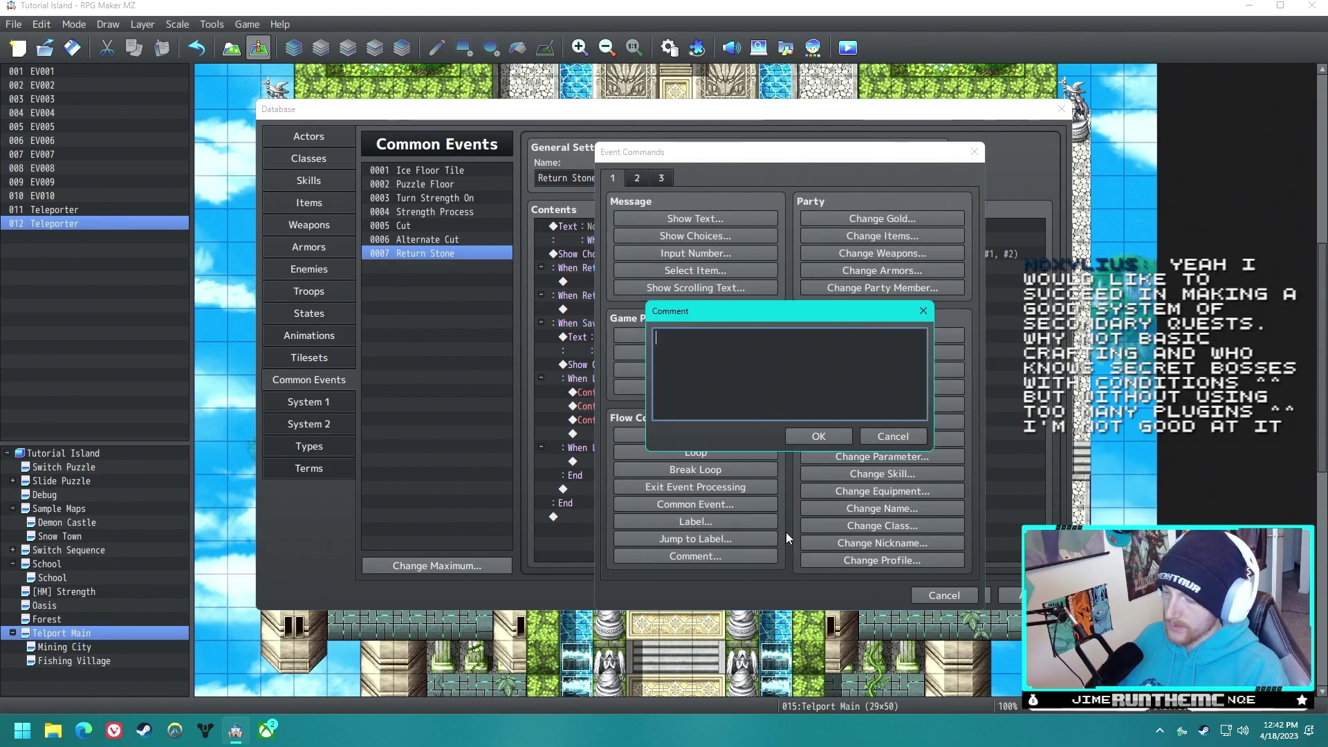
pyautogui.write('todo')
pyautogui.click(818, 436)
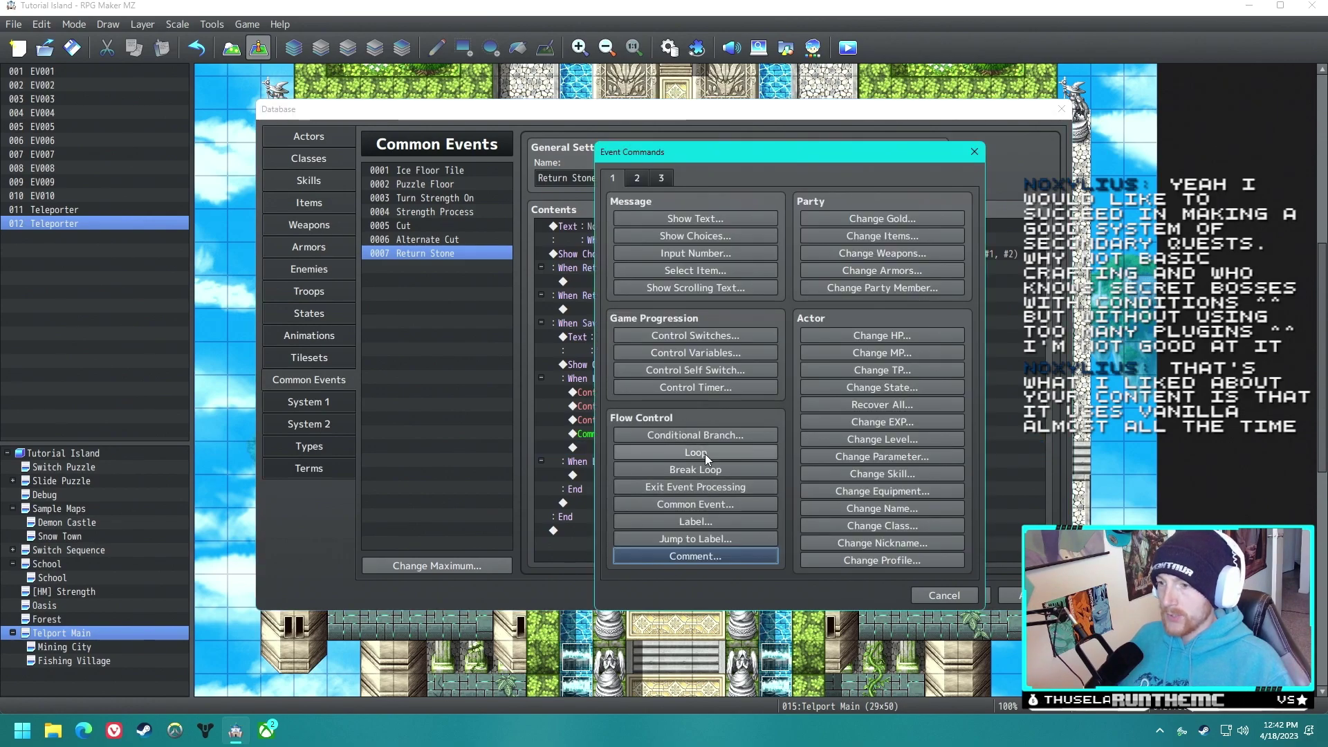
pyautogui.click(704, 435)
pyautogui.click(916, 501)
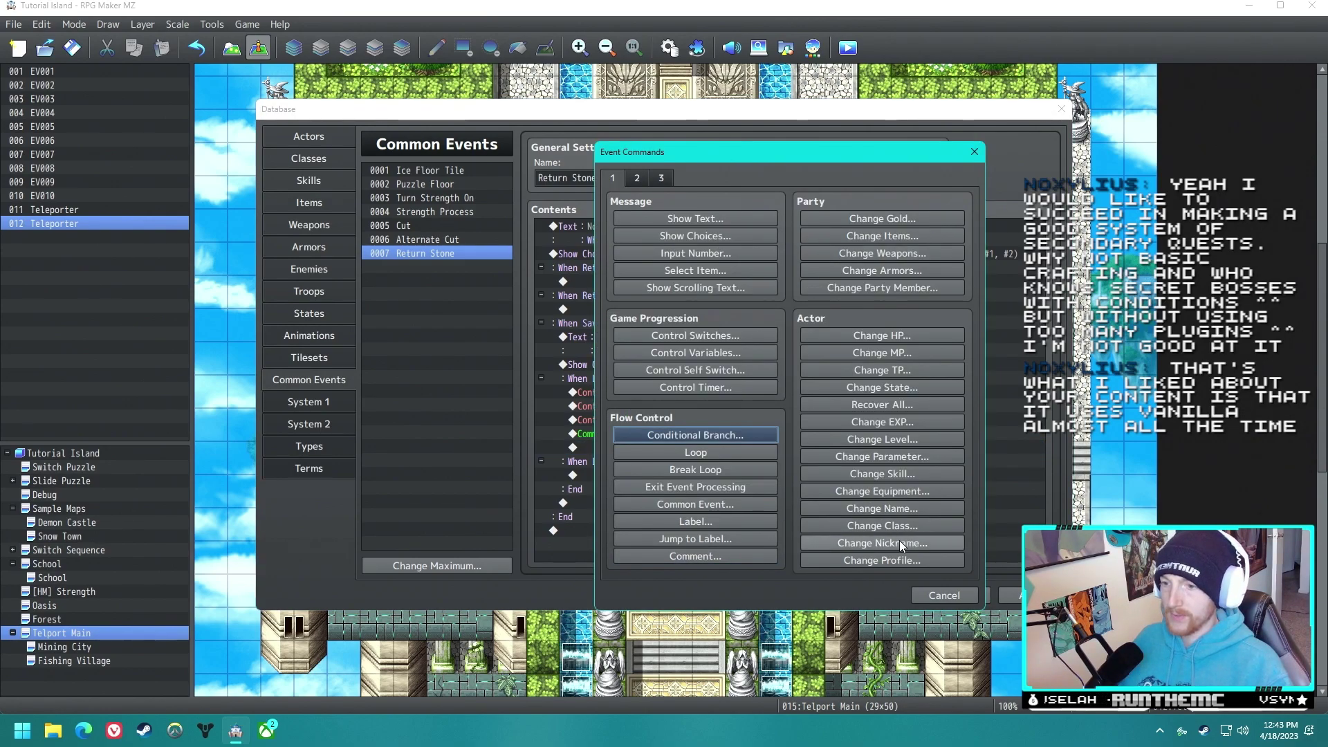
# Step: Close the database and check Mining City's map ID in the map list
pyautogui.click(974, 152)
pyautogui.click(882, 595)
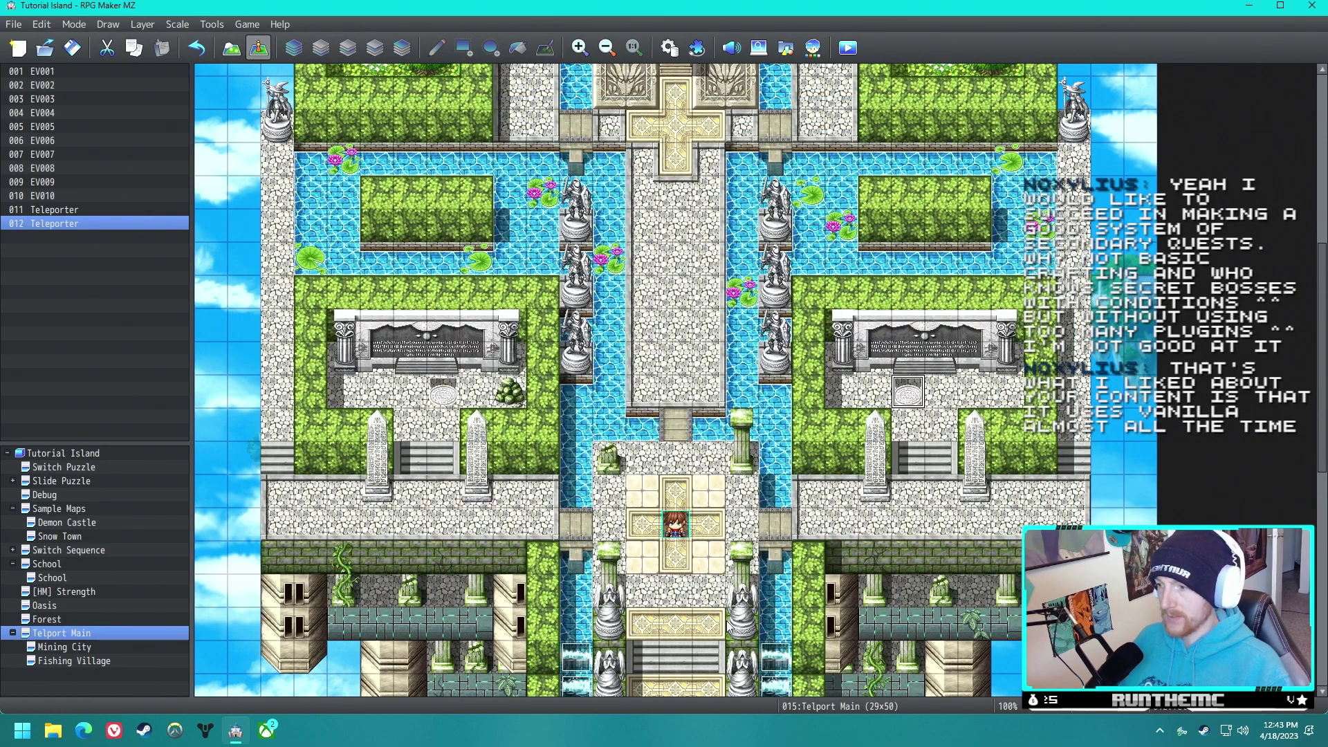
pyautogui.click(83, 648)
pyautogui.click(110, 661)
pyautogui.click(102, 648)
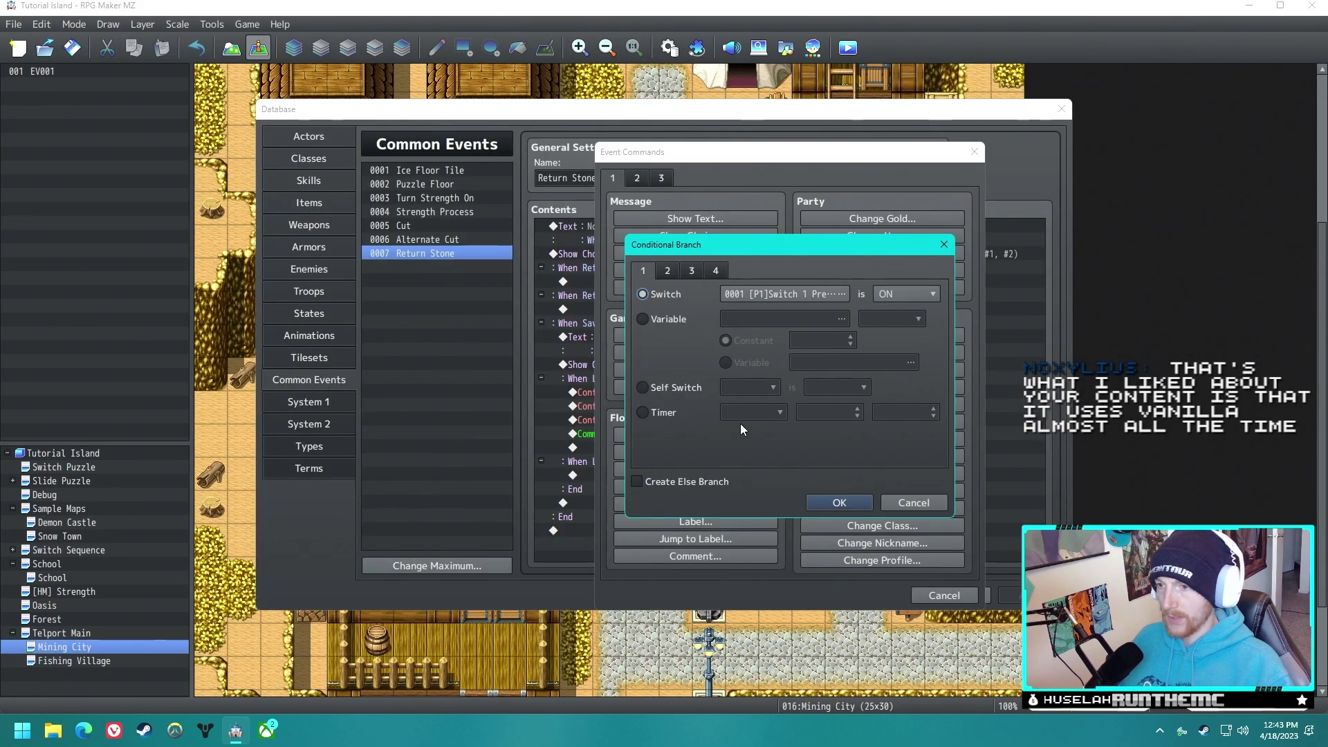
# Step: Add a conditional branch testing variable 0010 Location 1 Map ID equals 16
pyautogui.click(797, 295)
pyautogui.click(846, 356)
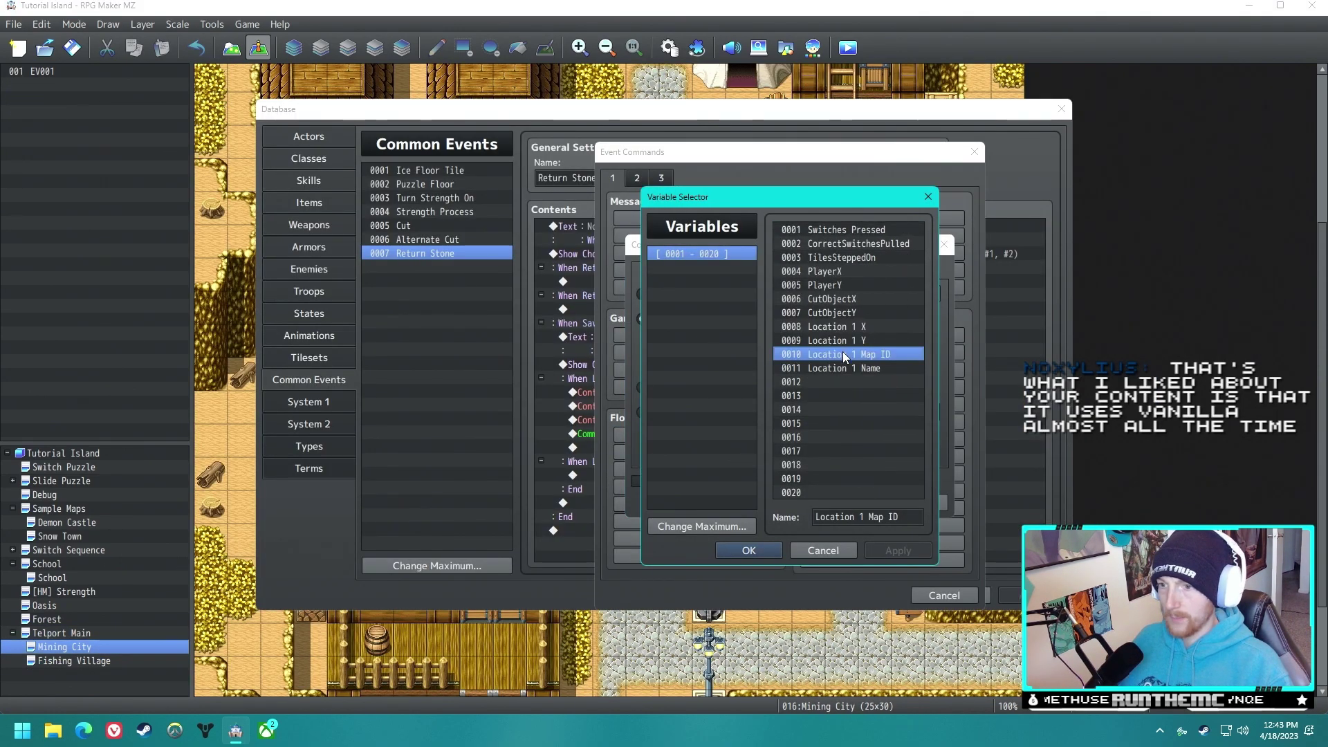
pyautogui.doubleClick(846, 354)
pyautogui.doubleClick(825, 340)
pyautogui.write('16')
pyautogui.press('Return')
pyautogui.press('Return')
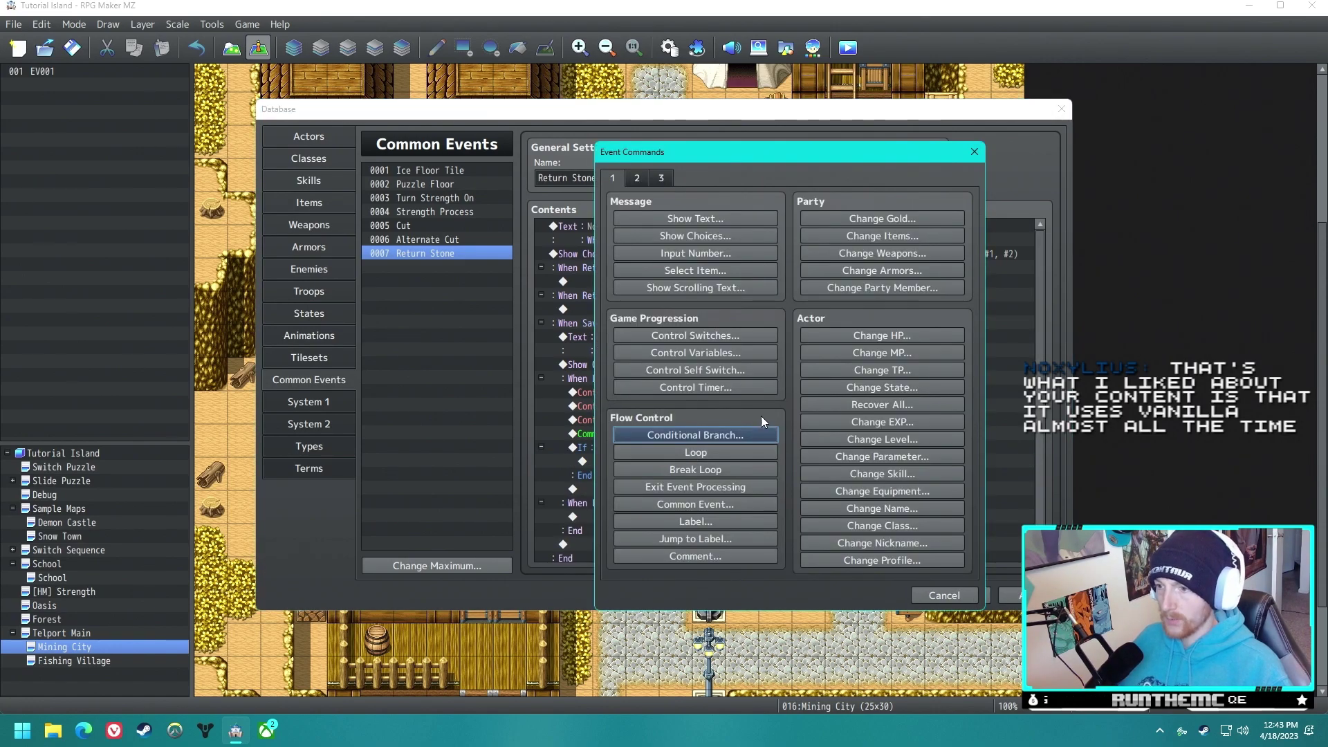
# Step: Start a Location 1 Name variable change, then cancel without adding it
pyautogui.click(696, 353)
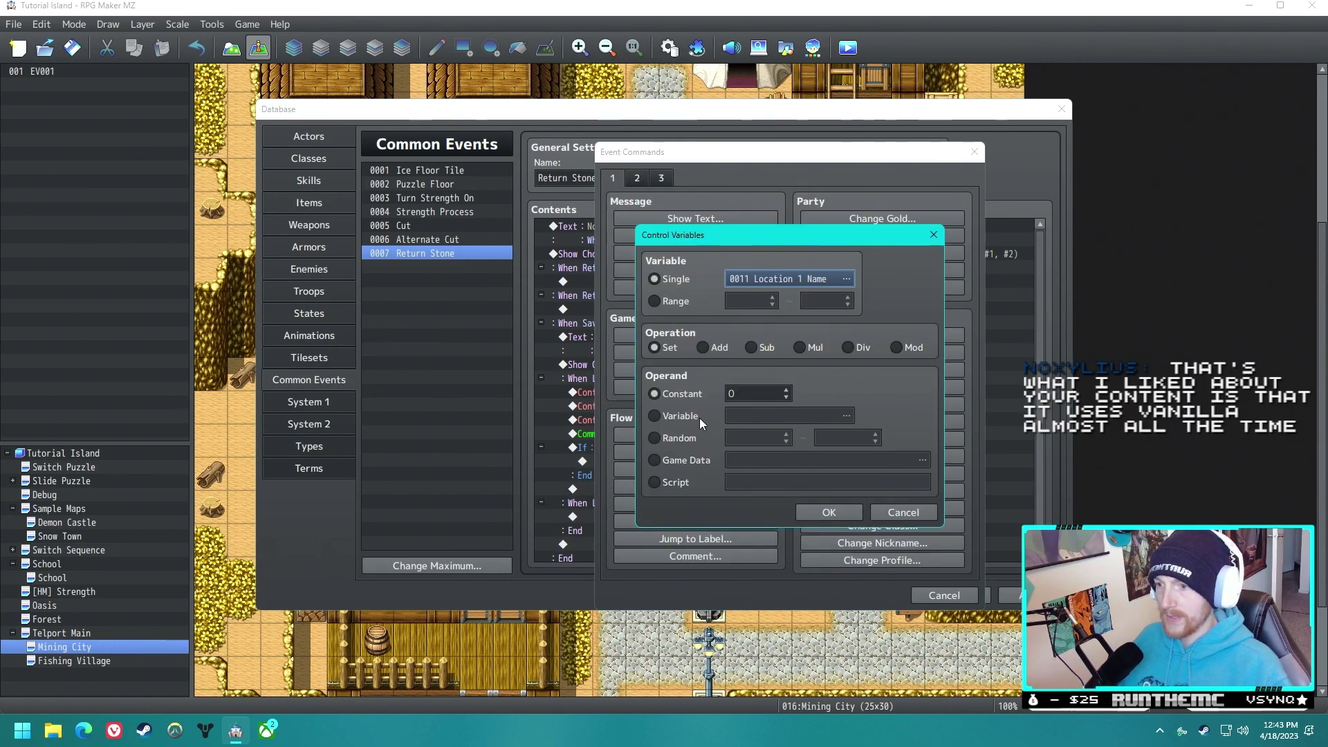
pyautogui.click(670, 418)
pyautogui.click(687, 460)
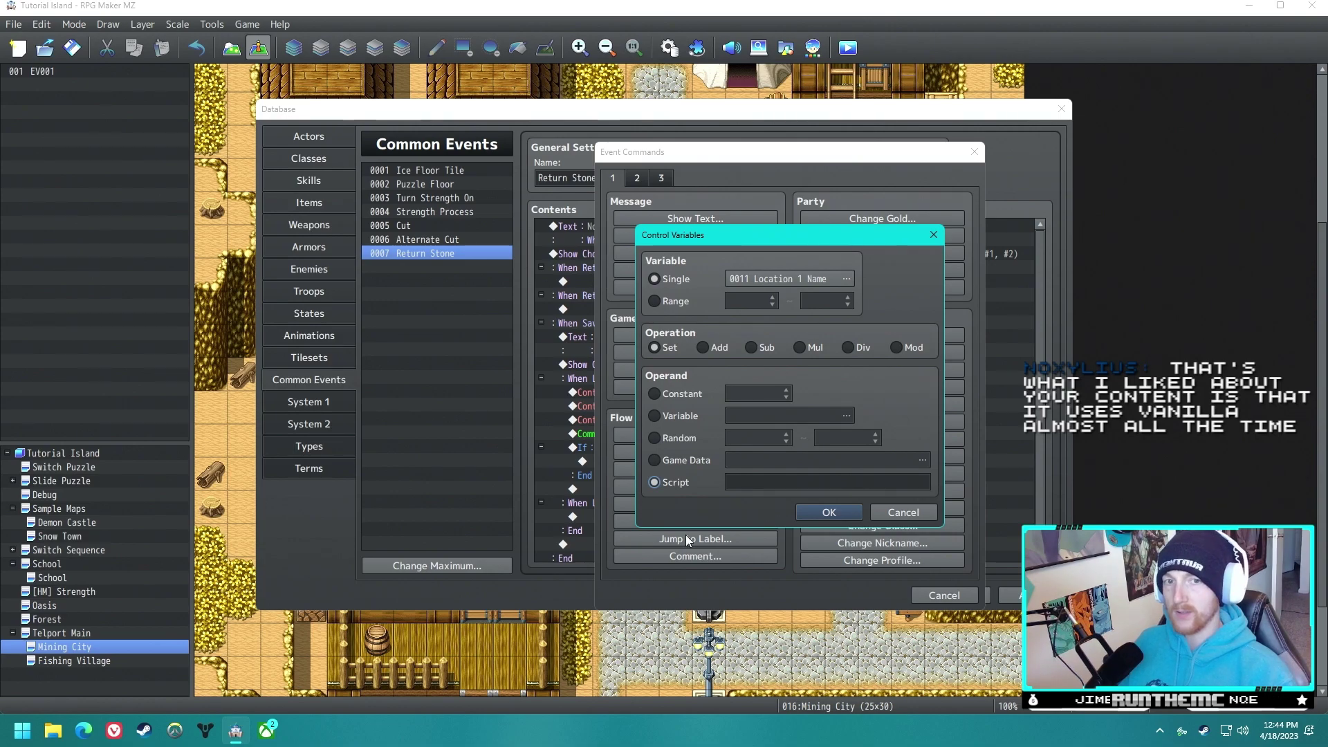
pyautogui.press('Escape')
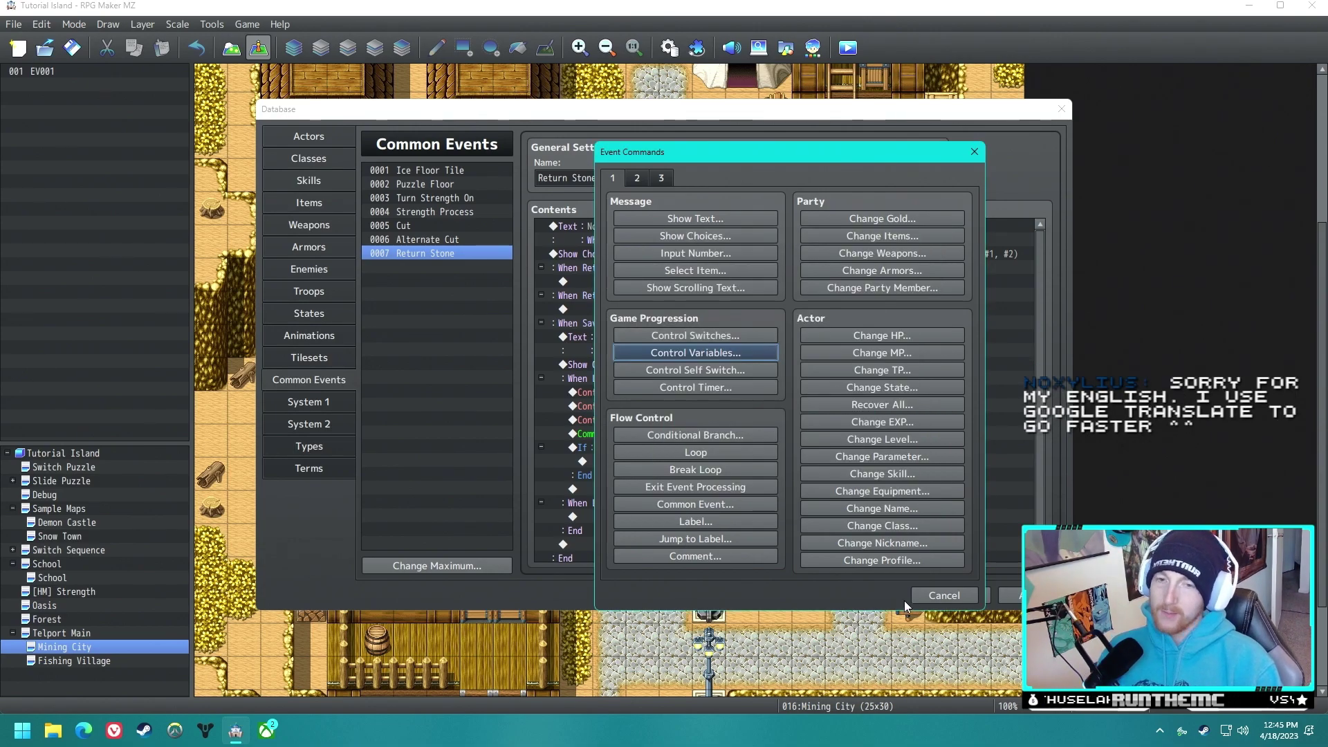
pyautogui.click(961, 598)
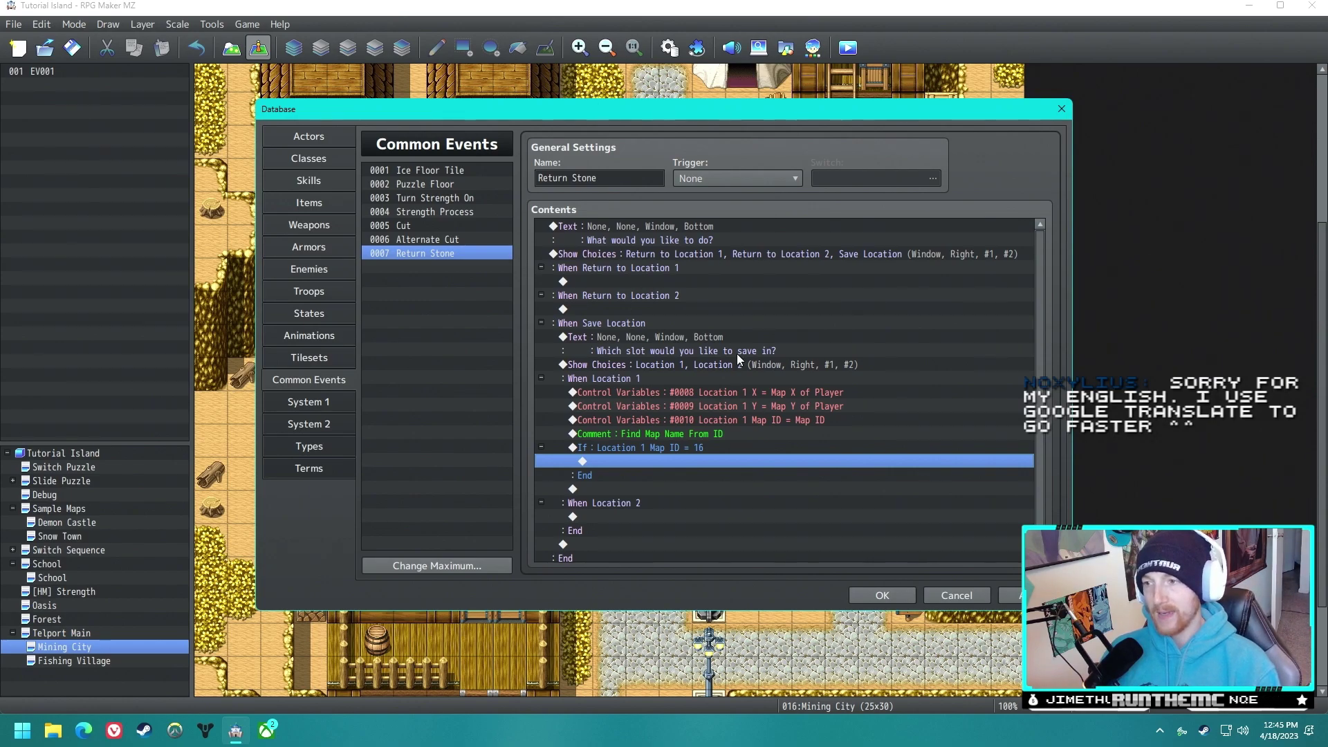
# Step: Back in Return Stone, set #0011 Location 1 Name to Mining City inside the Map ID 16 check
pyautogui.doubleClick(643, 462)
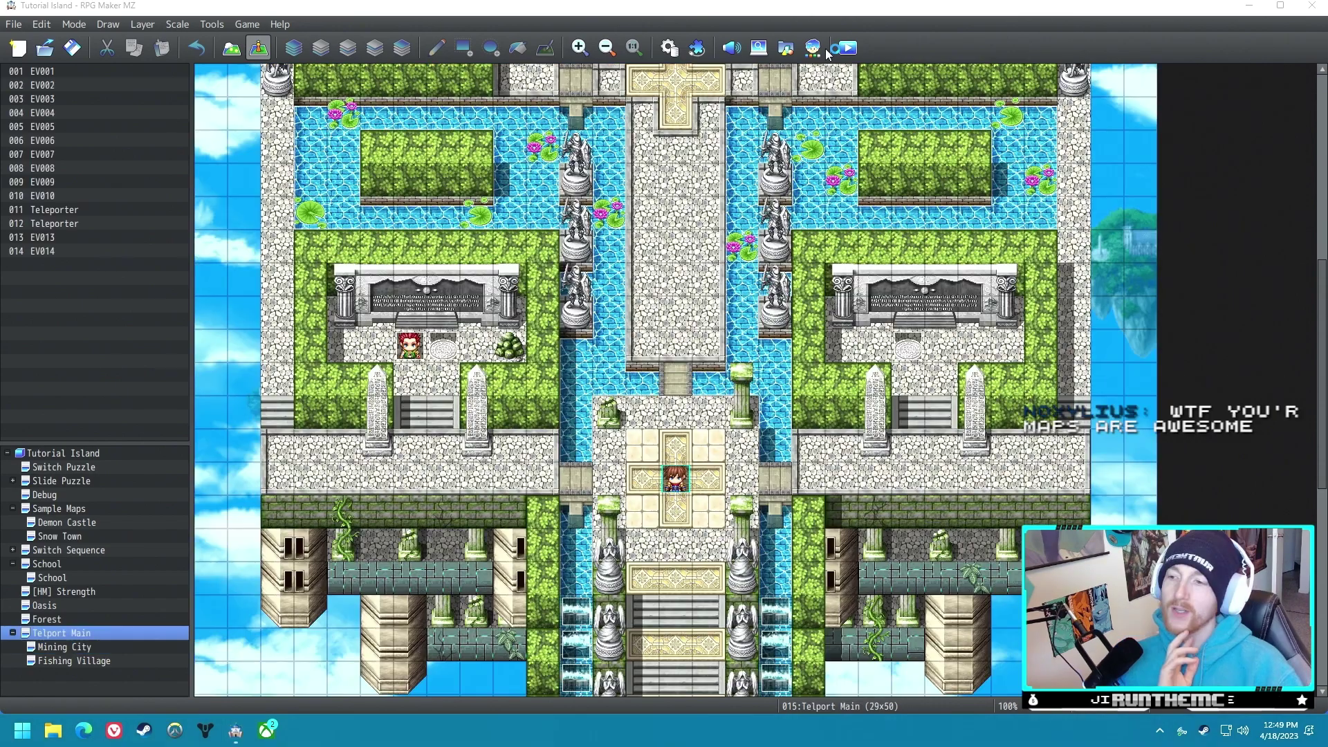
pyautogui.click(670, 49)
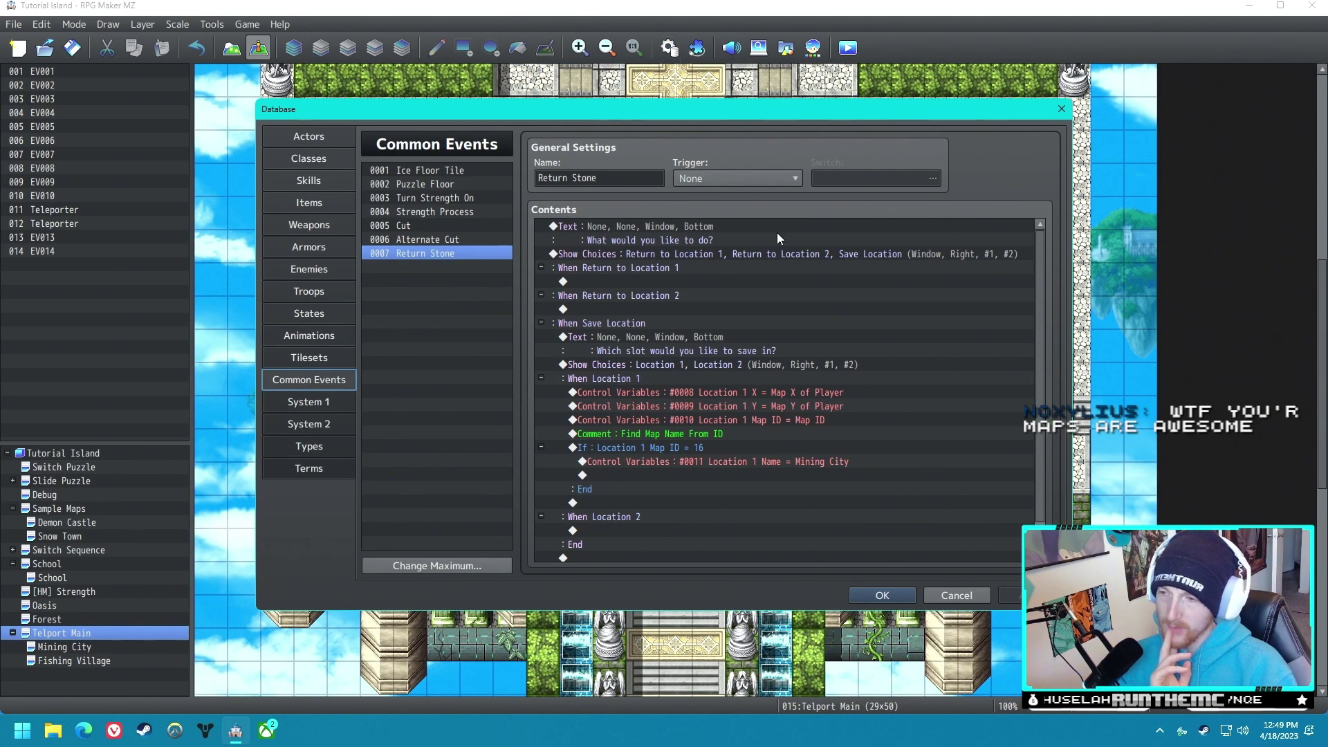
pyautogui.click(802, 460)
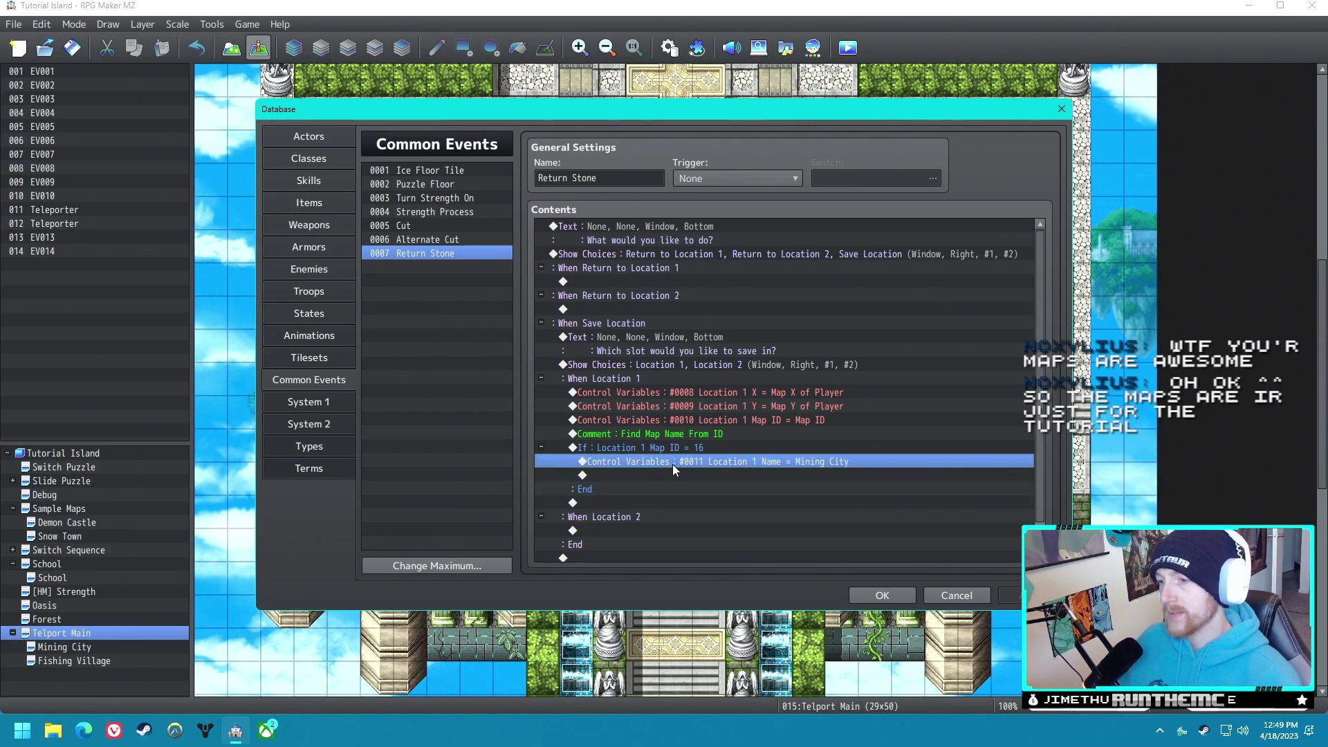
pyautogui.click(675, 475)
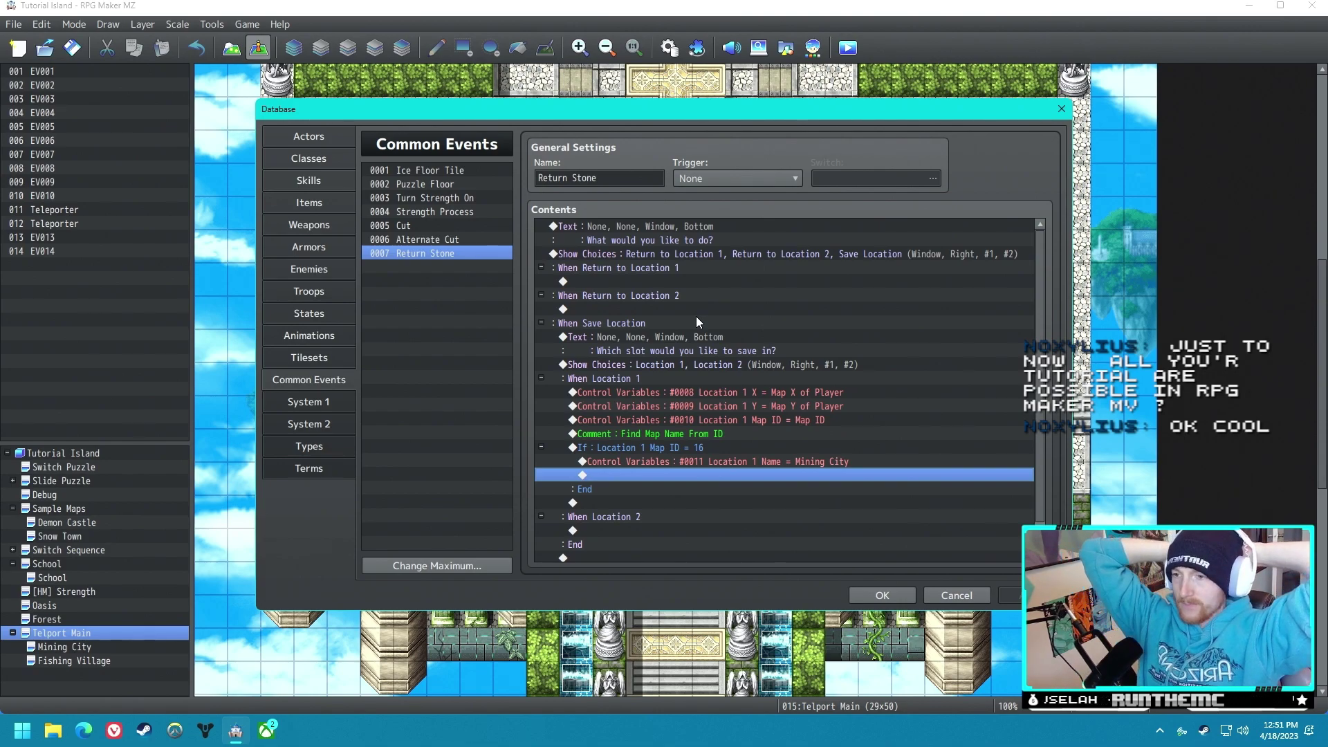
pyautogui.click(651, 270)
# Step: Remove the 'Return to Location 2' choice and make 'Save Location' the second choice
pyautogui.doubleClick(672, 255)
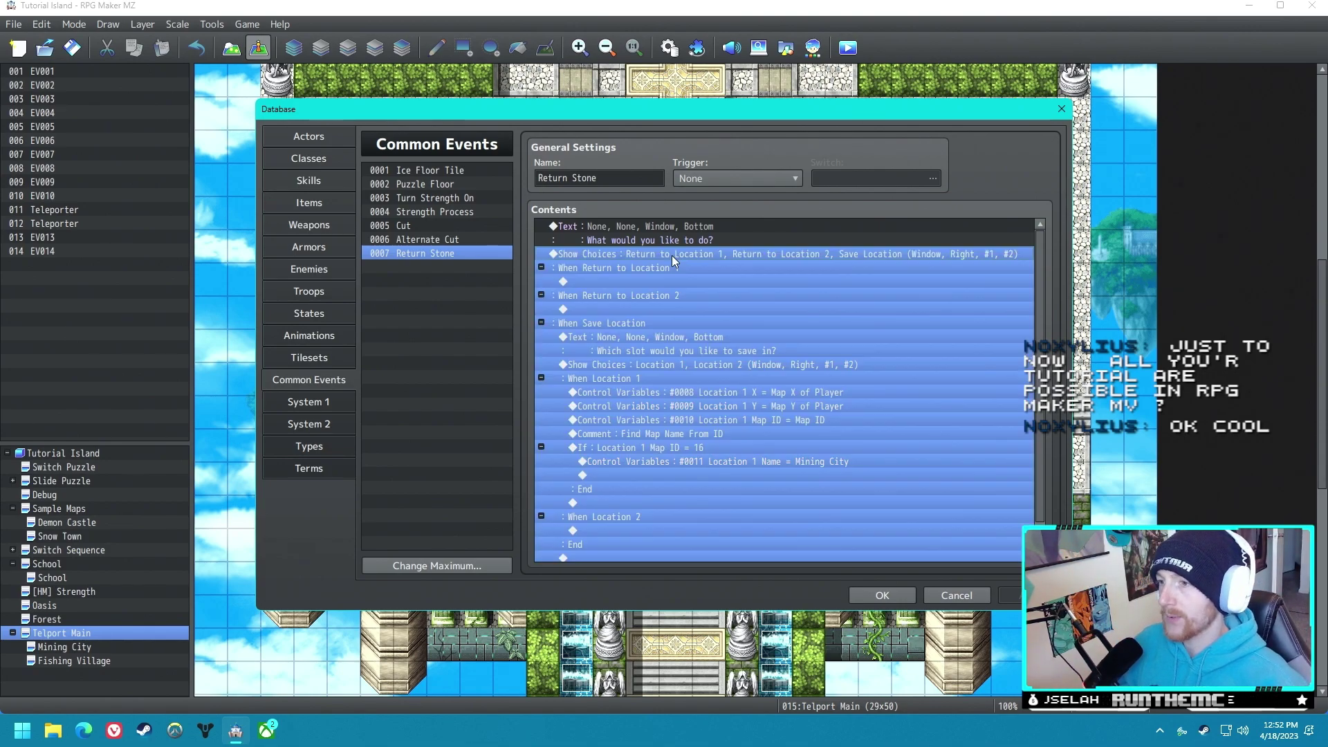
pyautogui.press('Tab')
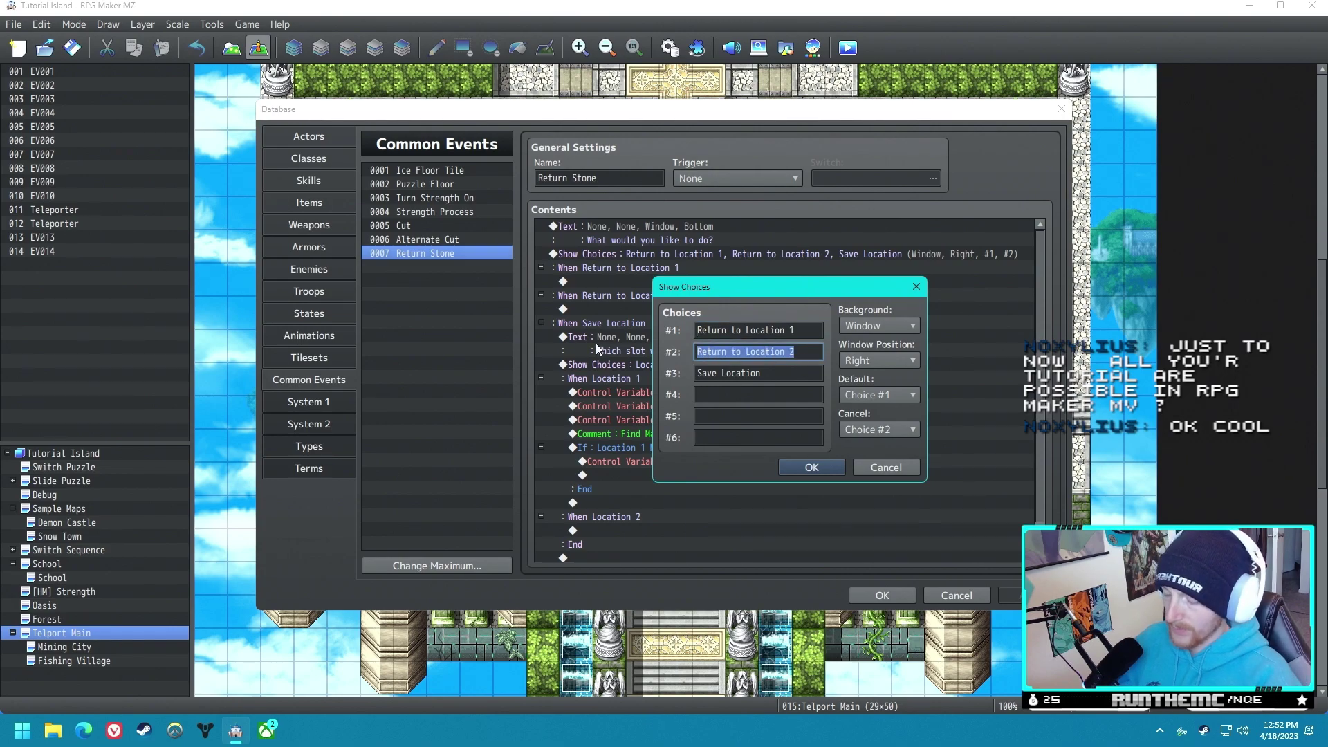
pyautogui.press('BackSpace')
pyautogui.press('Tab')
pyautogui.press('BackSpace')
pyautogui.click(757, 352)
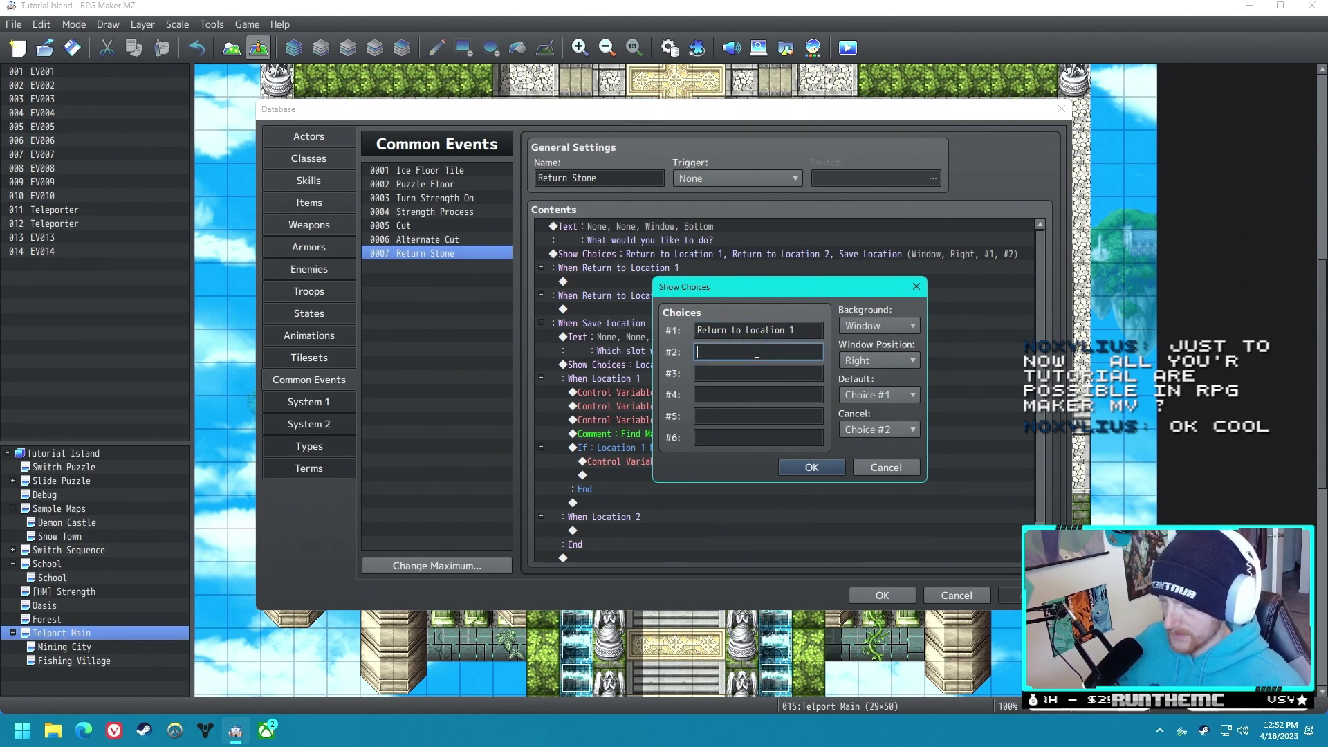
pyautogui.write('Save Location')
pyautogui.click(809, 331)
pyautogui.click(810, 330)
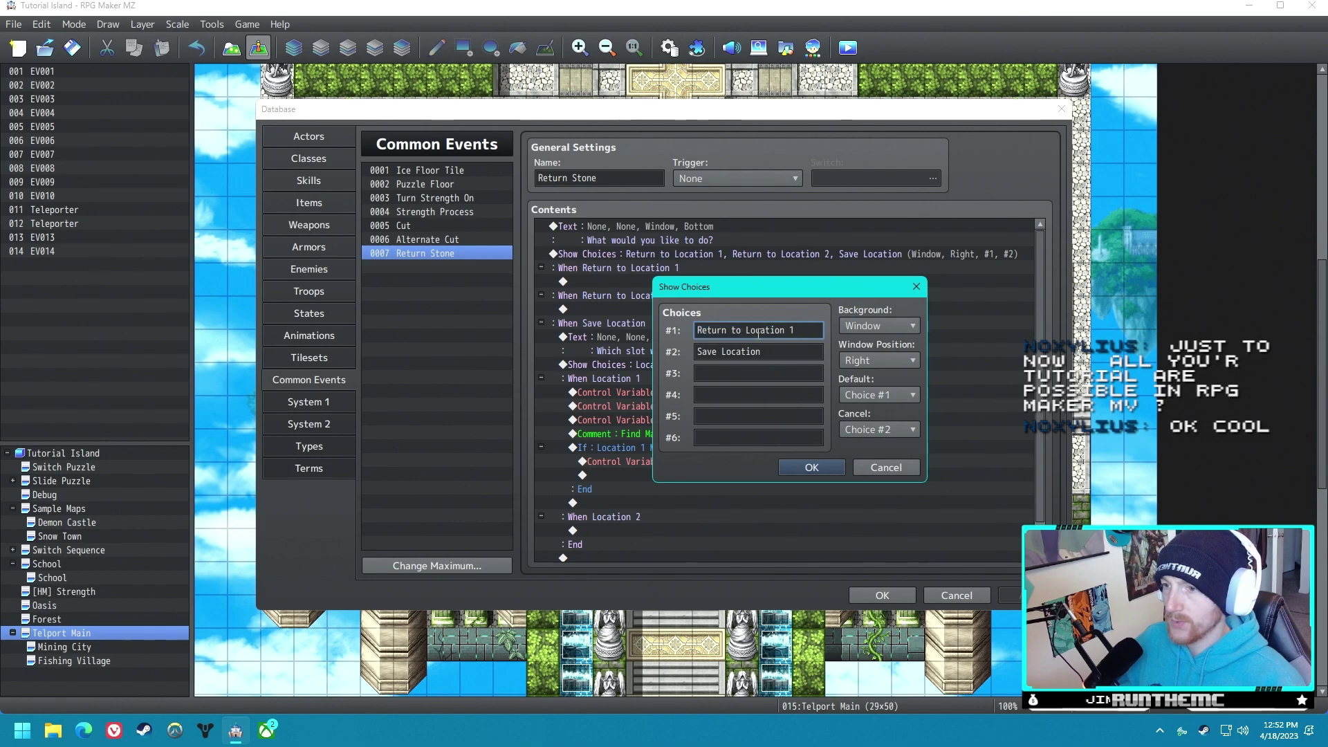
pyautogui.press('Return')
pyautogui.doubleClick(678, 283)
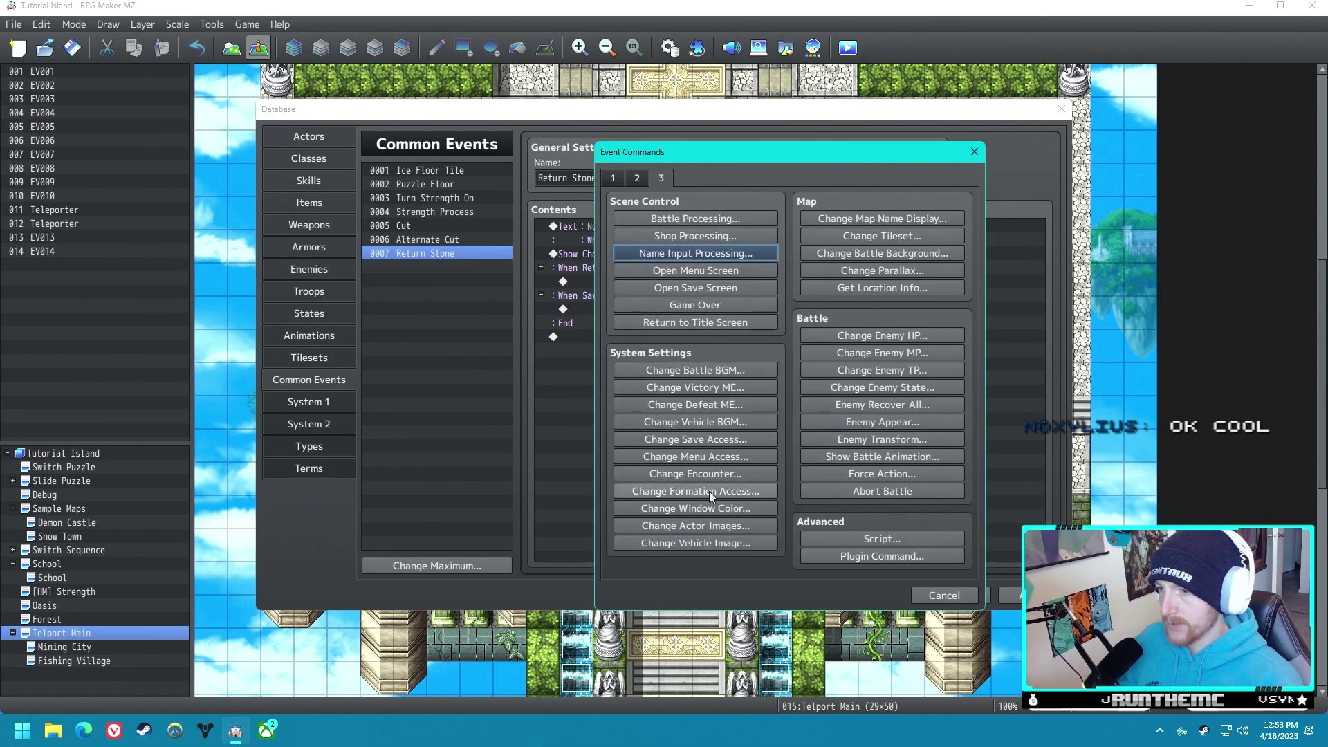
# Step: Add a Location 1 Map ID = 15 conditional branch and paste the copied commands under it
pyautogui.click(613, 178)
pyautogui.click(695, 434)
pyautogui.click(770, 319)
pyautogui.doubleClick(846, 355)
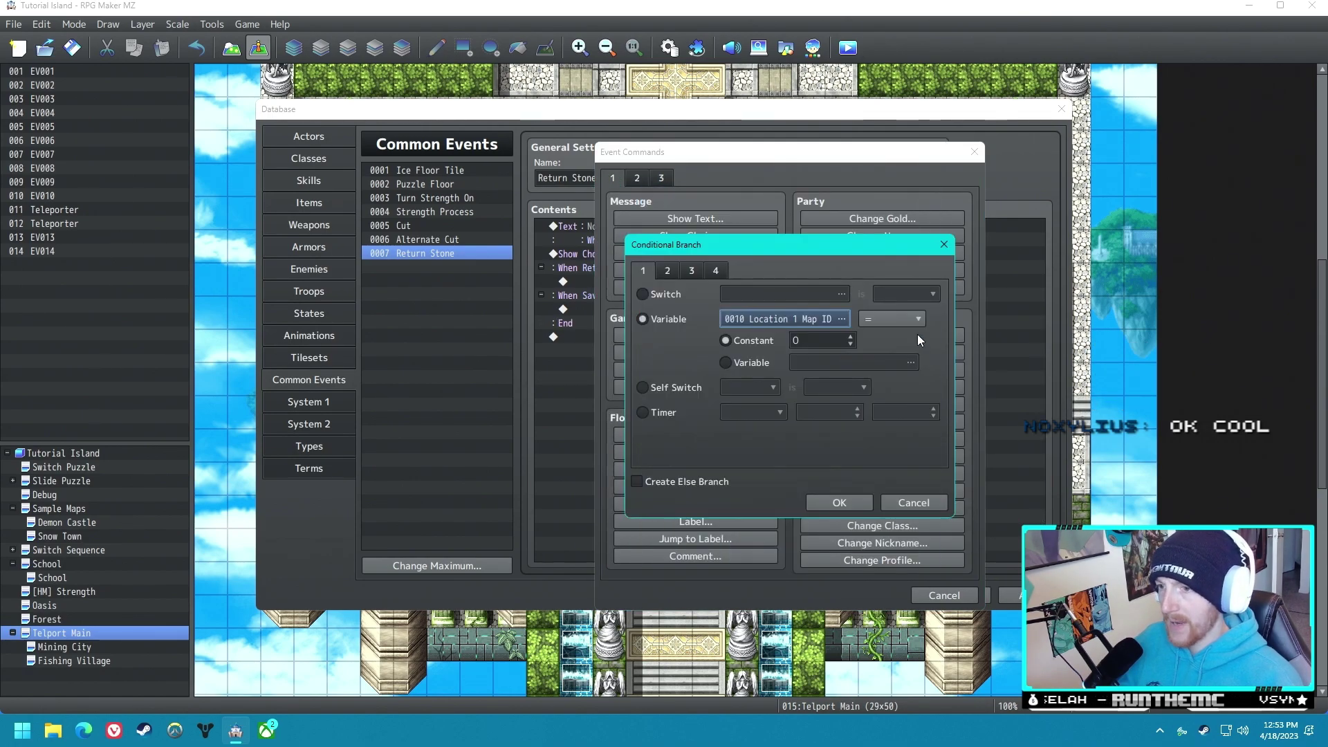
pyautogui.doubleClick(817, 340)
pyautogui.write('15')
pyautogui.click(833, 496)
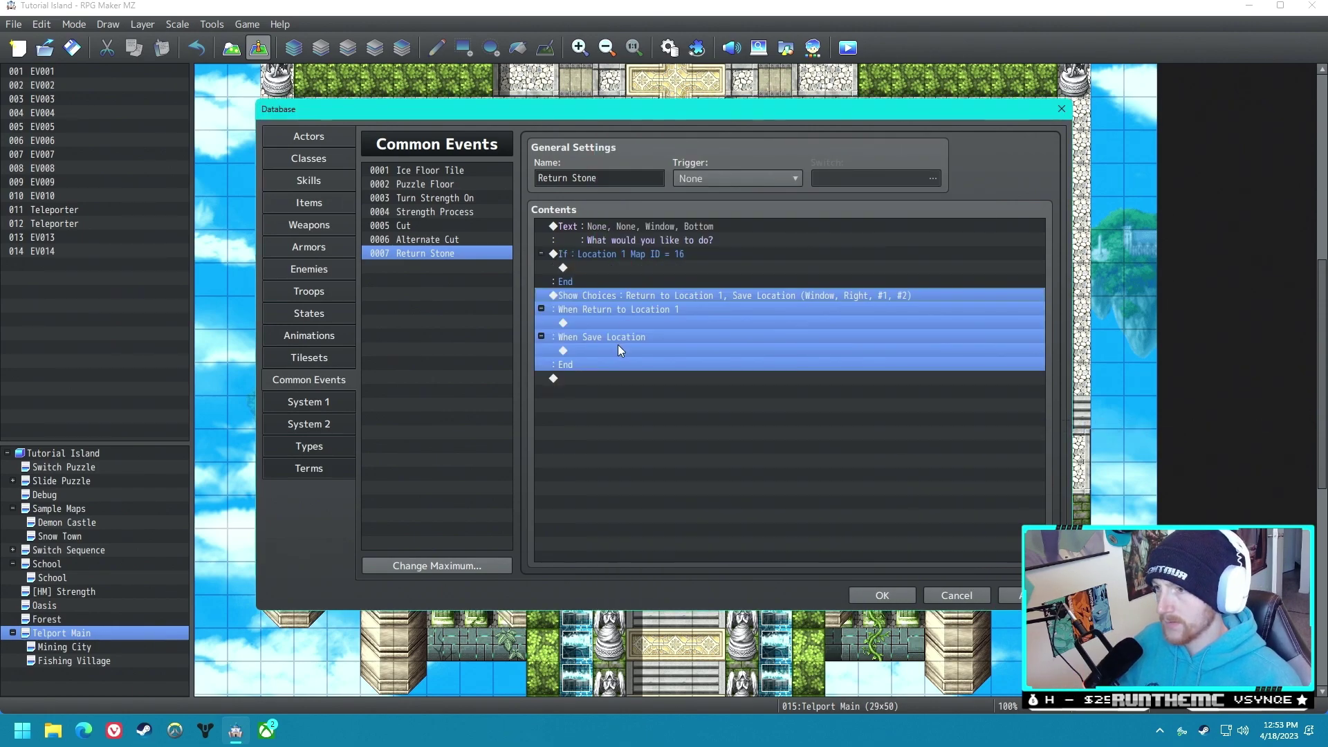
pyautogui.click(618, 350)
pyautogui.hotkey('ctrl', 'v')
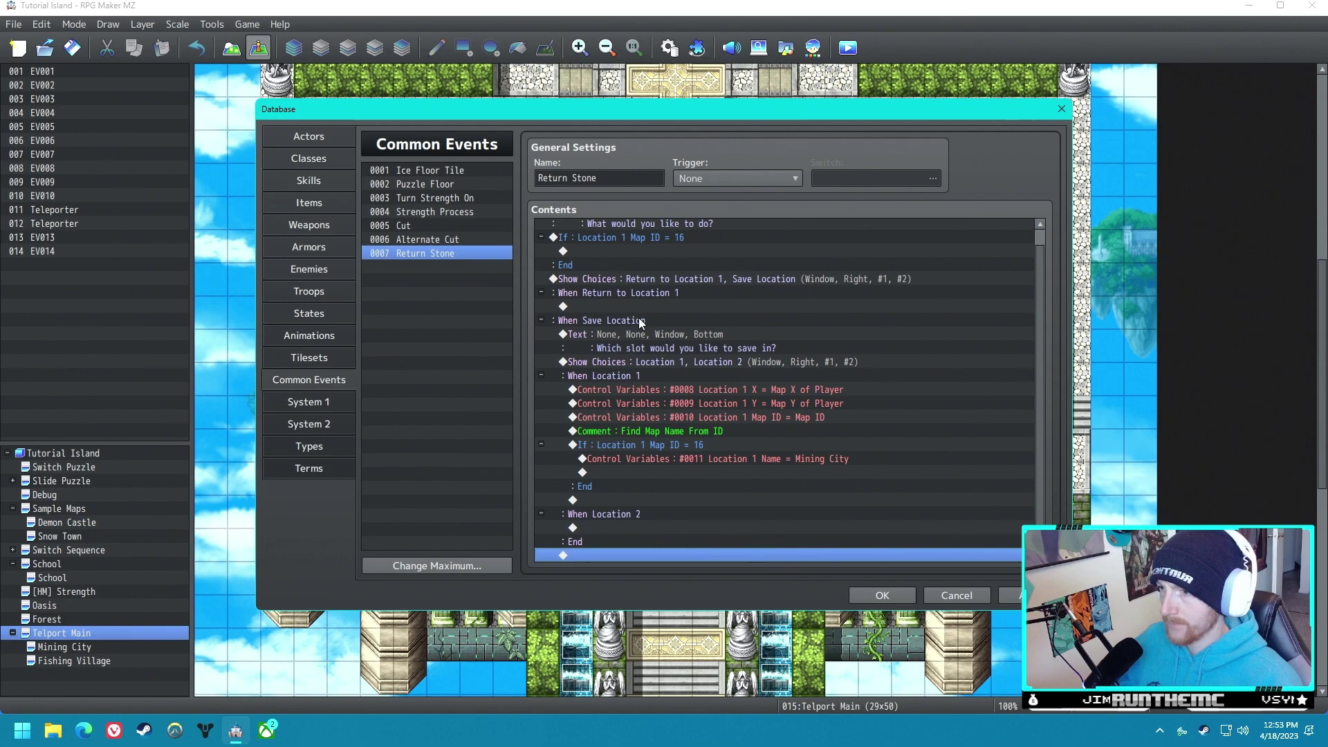
# Step: Rename the first choice to 'Return to Mining City'
pyautogui.doubleClick(569, 312)
pyautogui.press('BackSpace')
pyautogui.write('Return to Mining City')
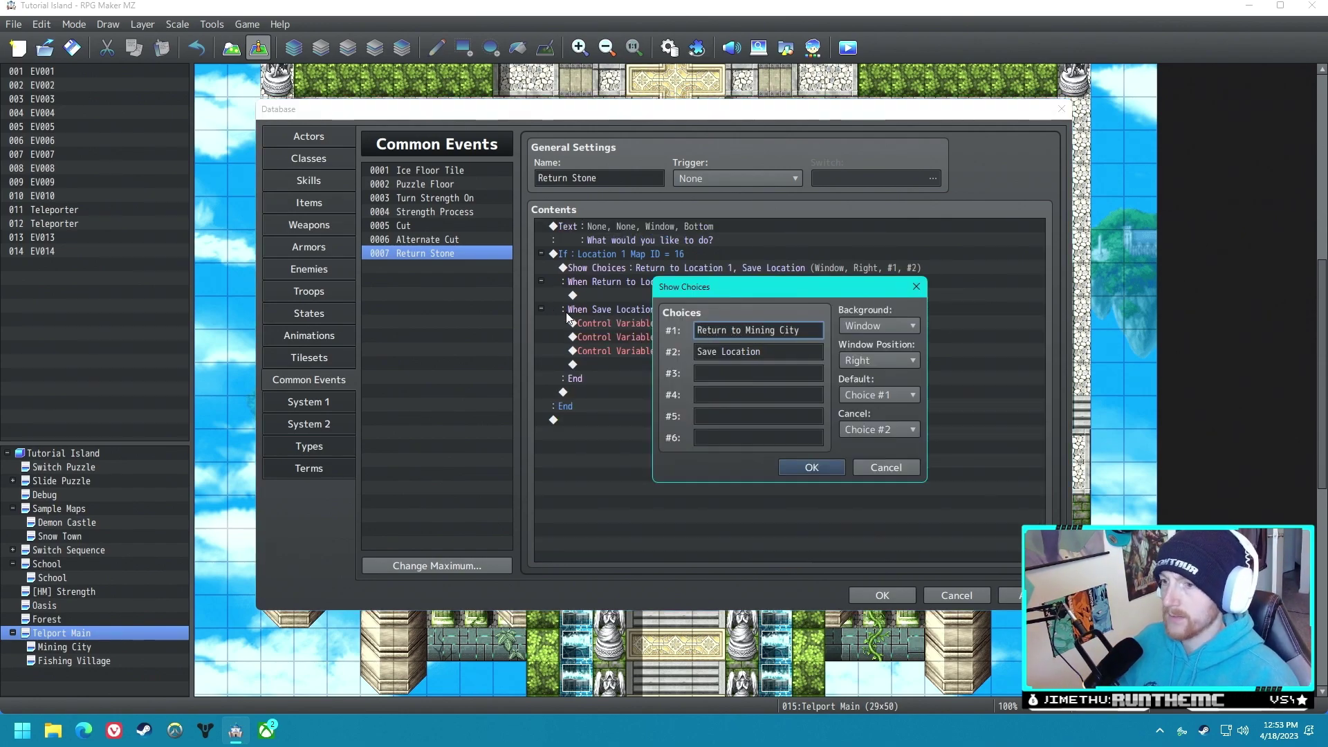
pyautogui.press('Return')
pyautogui.click(664, 252)
pyautogui.click(700, 272)
pyautogui.click(700, 269)
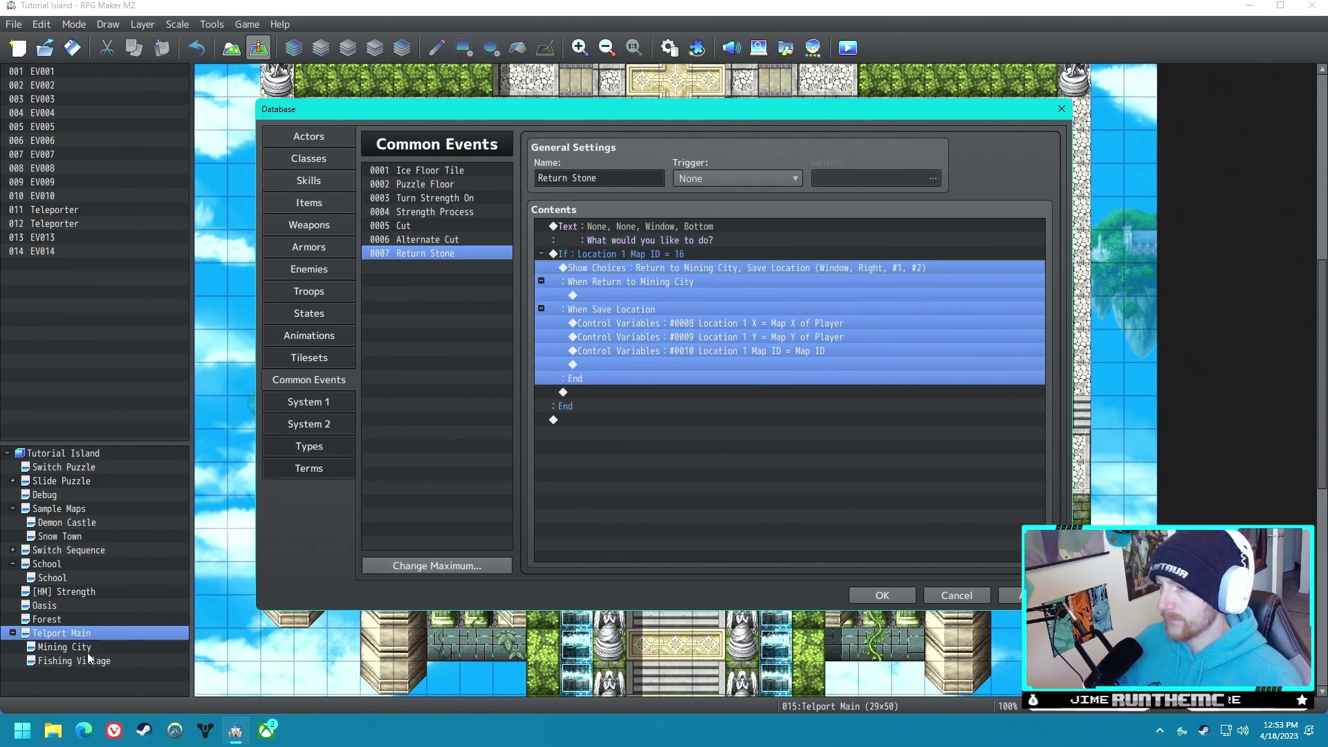
pyautogui.click(661, 326)
pyautogui.click(667, 272)
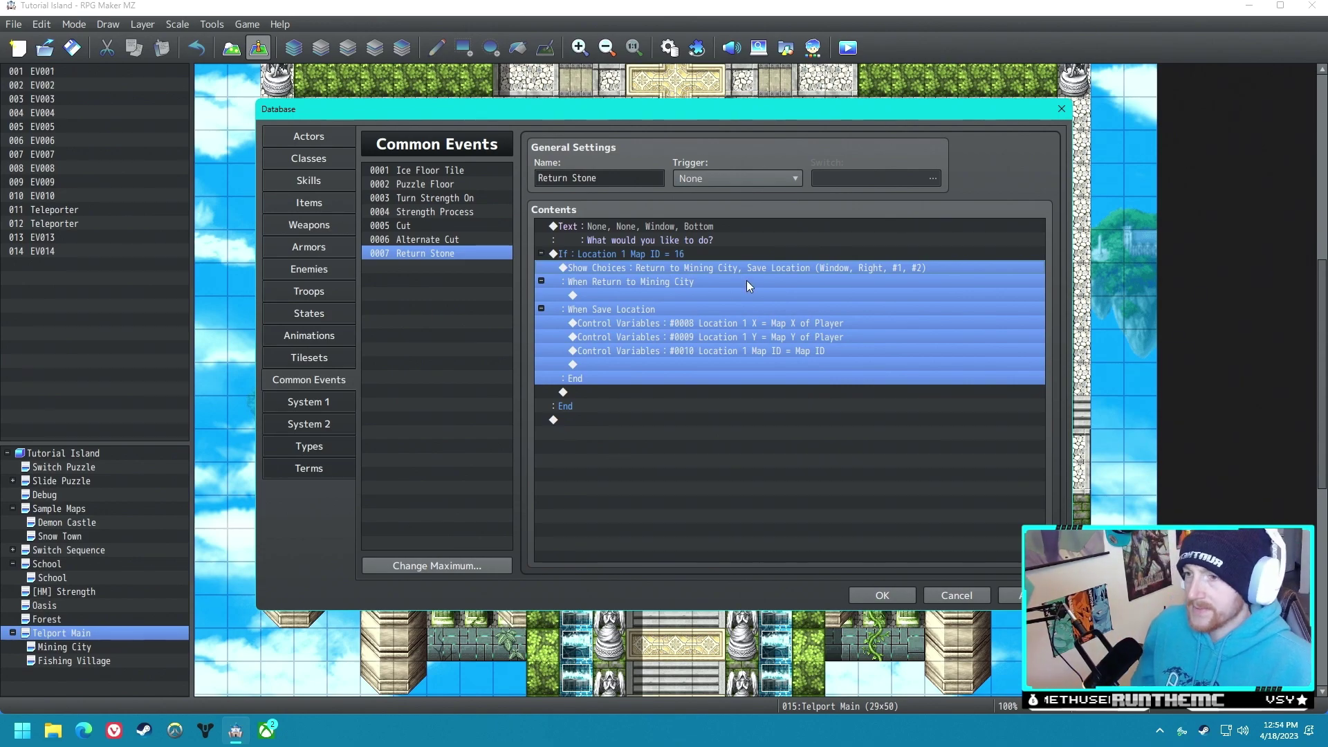
pyautogui.click(617, 289)
pyautogui.click(667, 268)
# Step: Set the second and third choices to 'Return to Last Location' and 'Save Location'
pyautogui.doubleClick(667, 268)
pyautogui.press('Tab')
pyautogui.write('Return to Last Location')
pyautogui.click(727, 374)
pyautogui.write('Save Location')
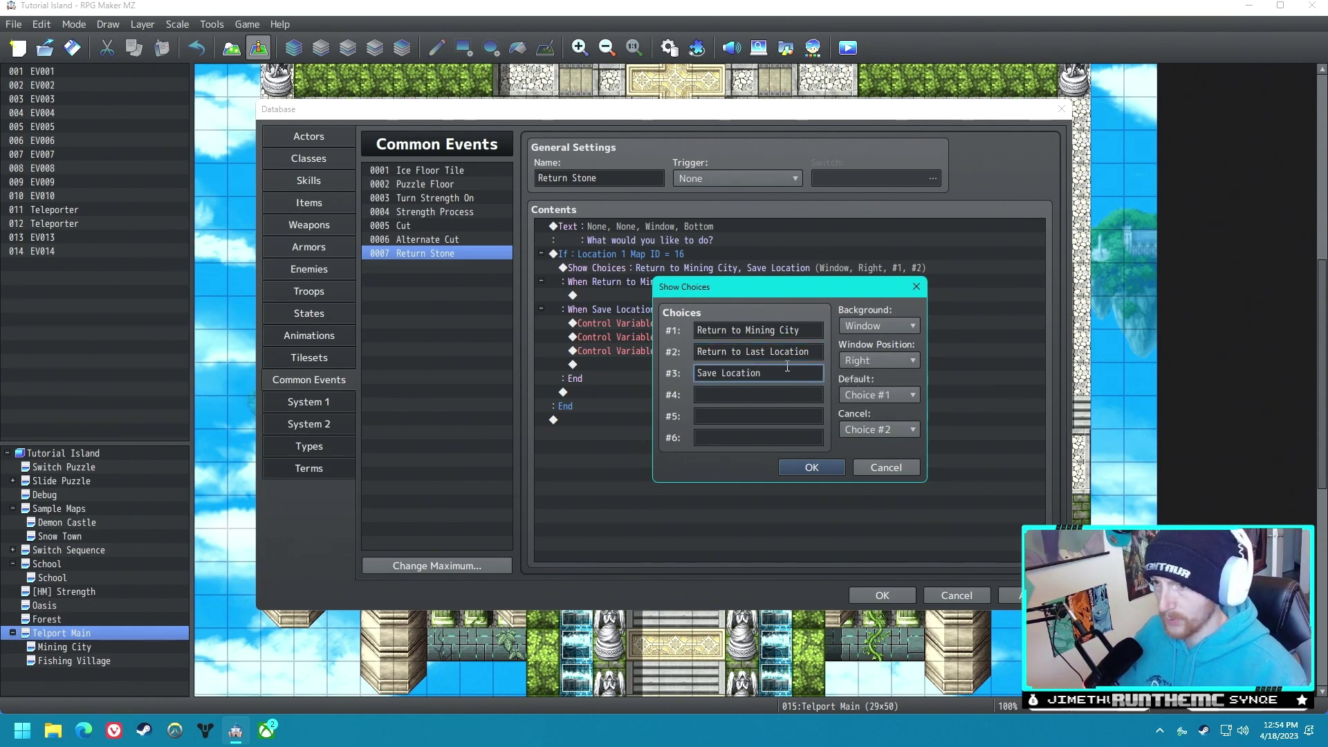
pyautogui.click(812, 467)
pyautogui.click(643, 323)
pyautogui.click(609, 351)
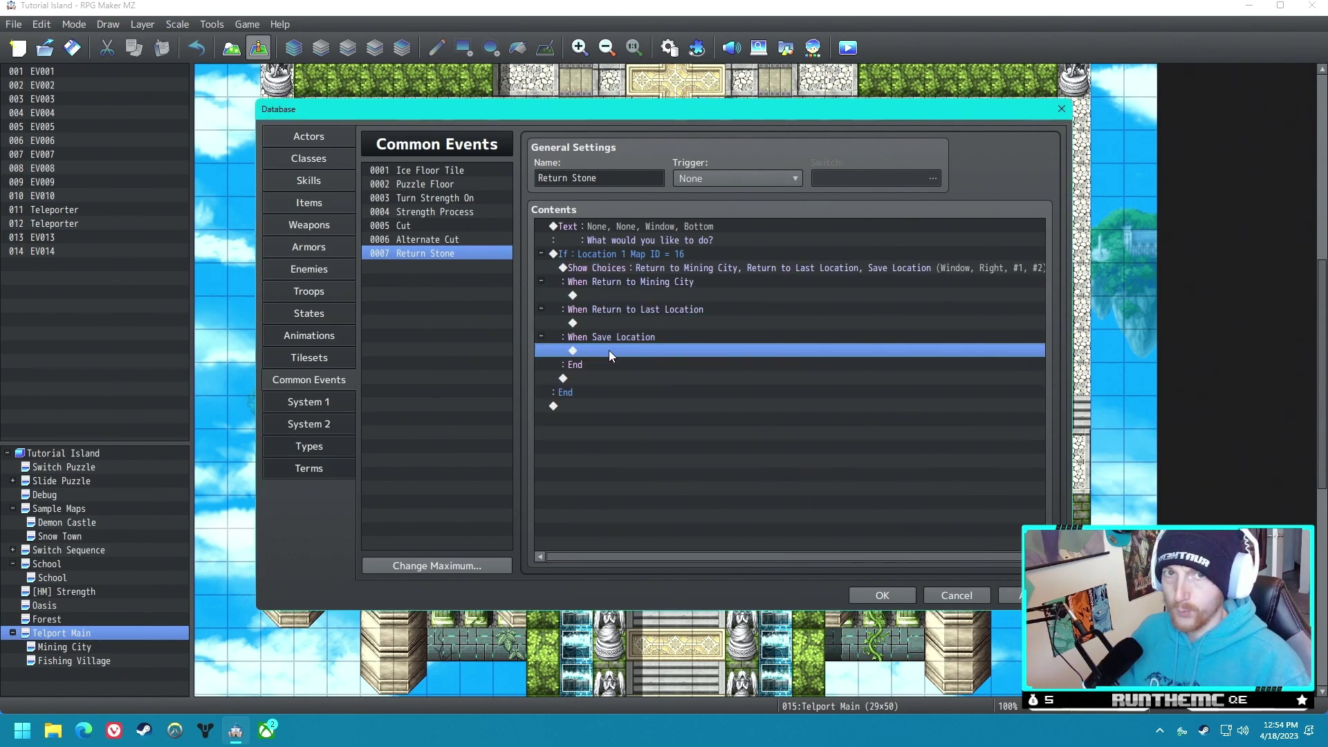
# Step: Paste the three location variable commands back and add a 'Save Location' label
pyautogui.hotkey('ctrl', 'v')
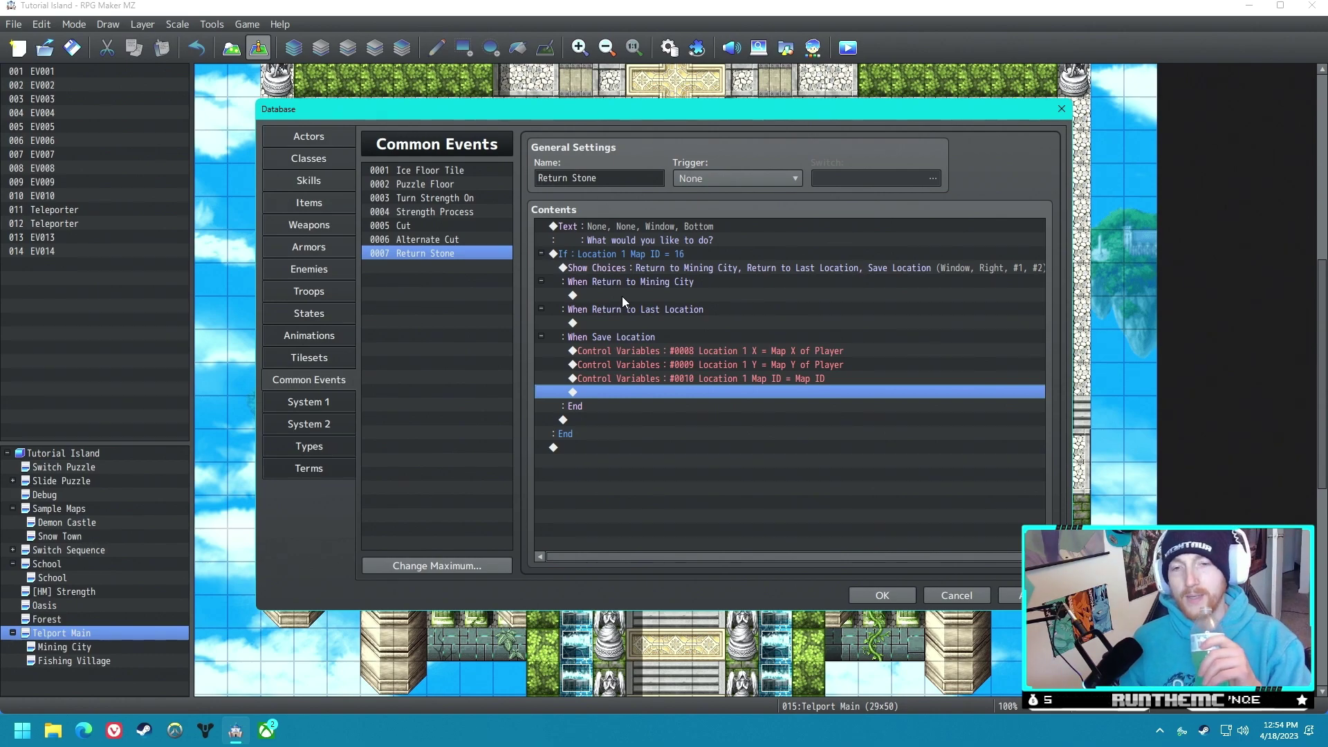
pyautogui.press('Return')
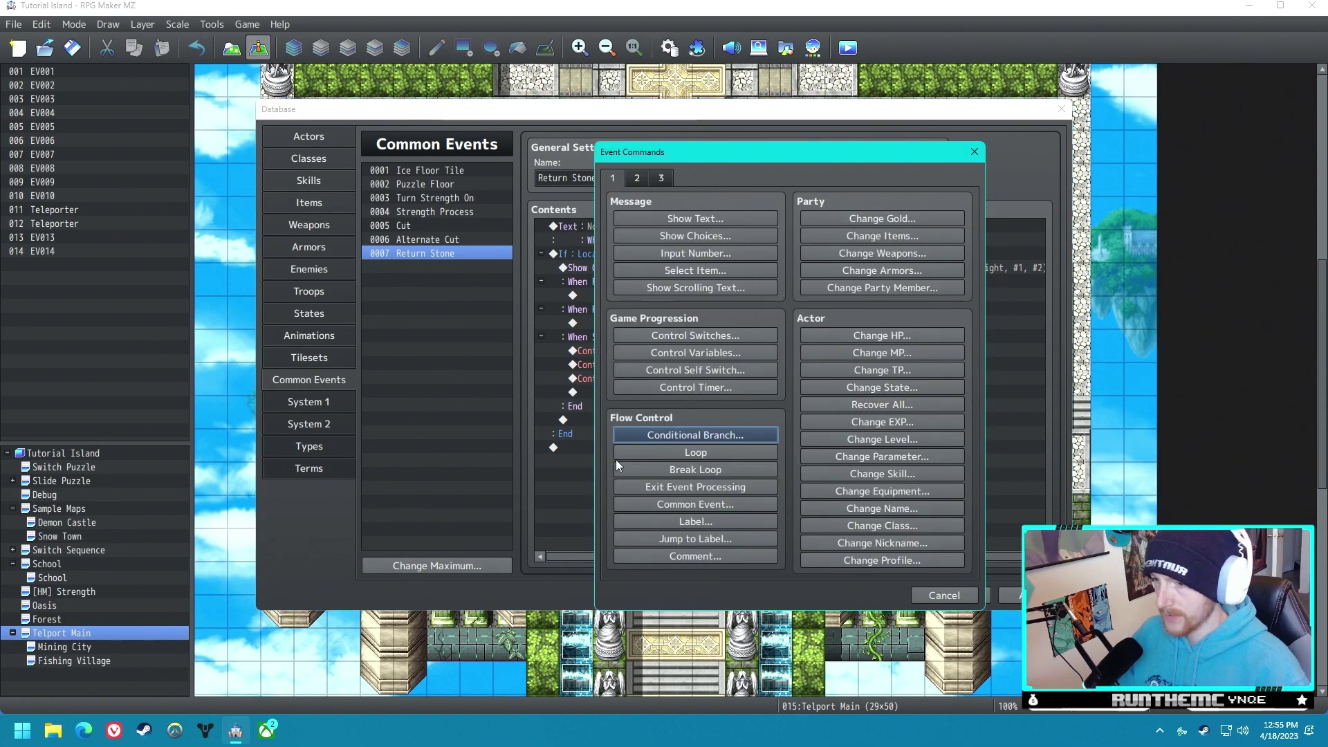
pyautogui.click(690, 520)
pyautogui.write('S')
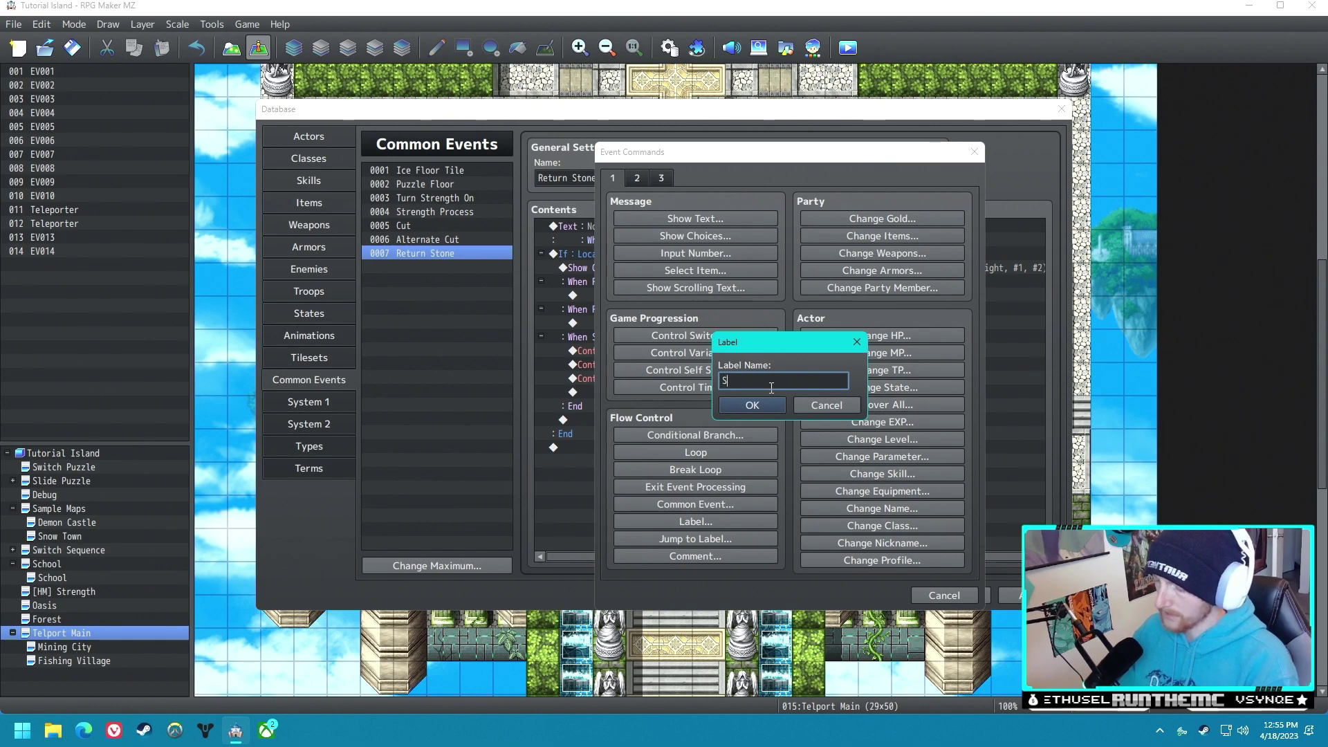
pyautogui.write('ave Local')
pyautogui.press('Return')
pyautogui.press('Return')
# Step: Add a 'Return To Last Location' label and a matching Jump to Label command
pyautogui.click(696, 521)
pyautogui.write('Return To Last Loca')
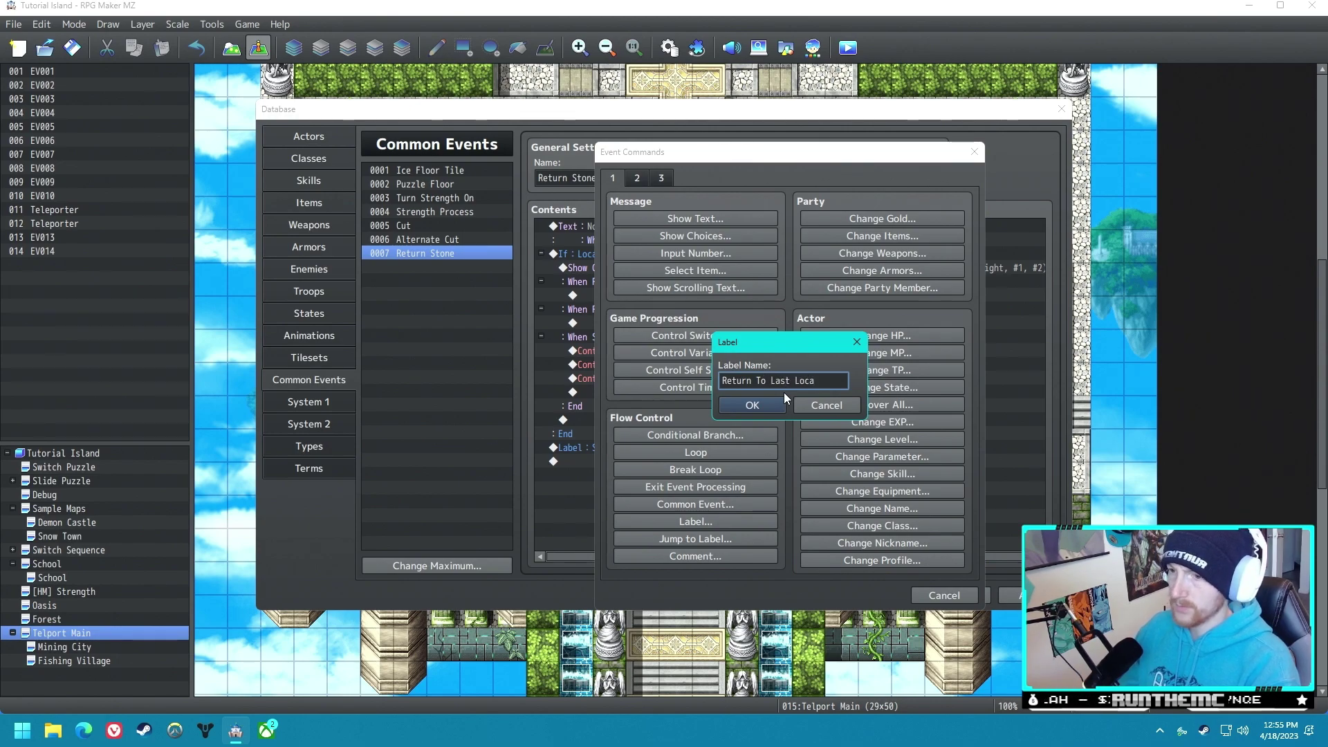
pyautogui.press('Return')
pyautogui.click(703, 539)
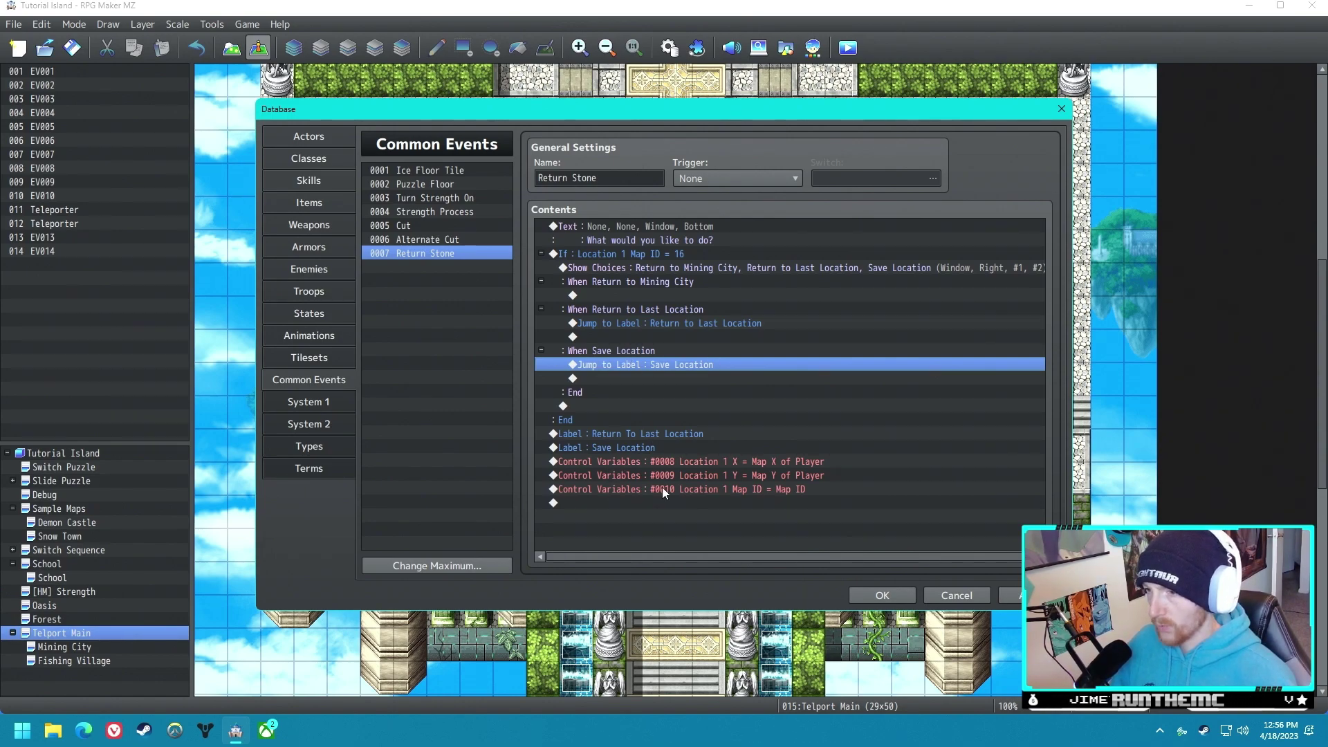
pyautogui.click(573, 257)
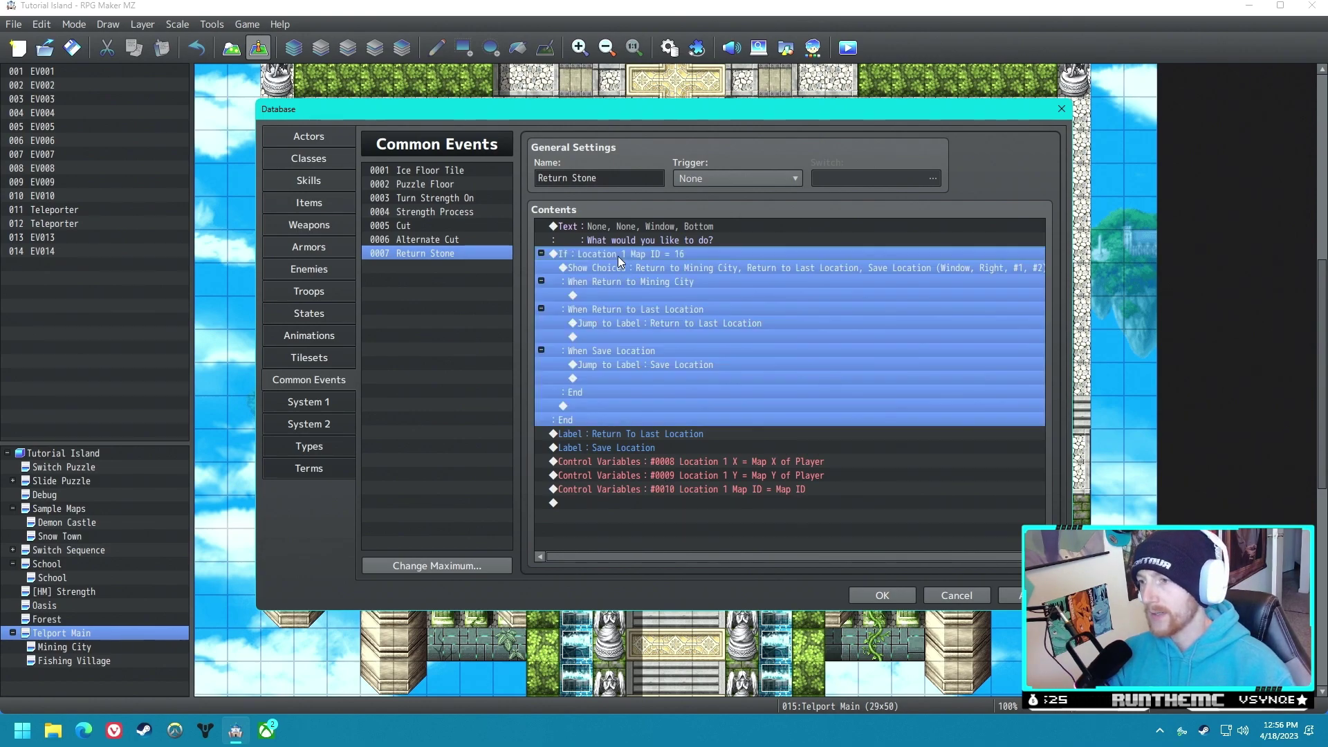
# Step: Duplicate the Map ID If block and change the copy's condition to Map ID 17
pyautogui.click(646, 257)
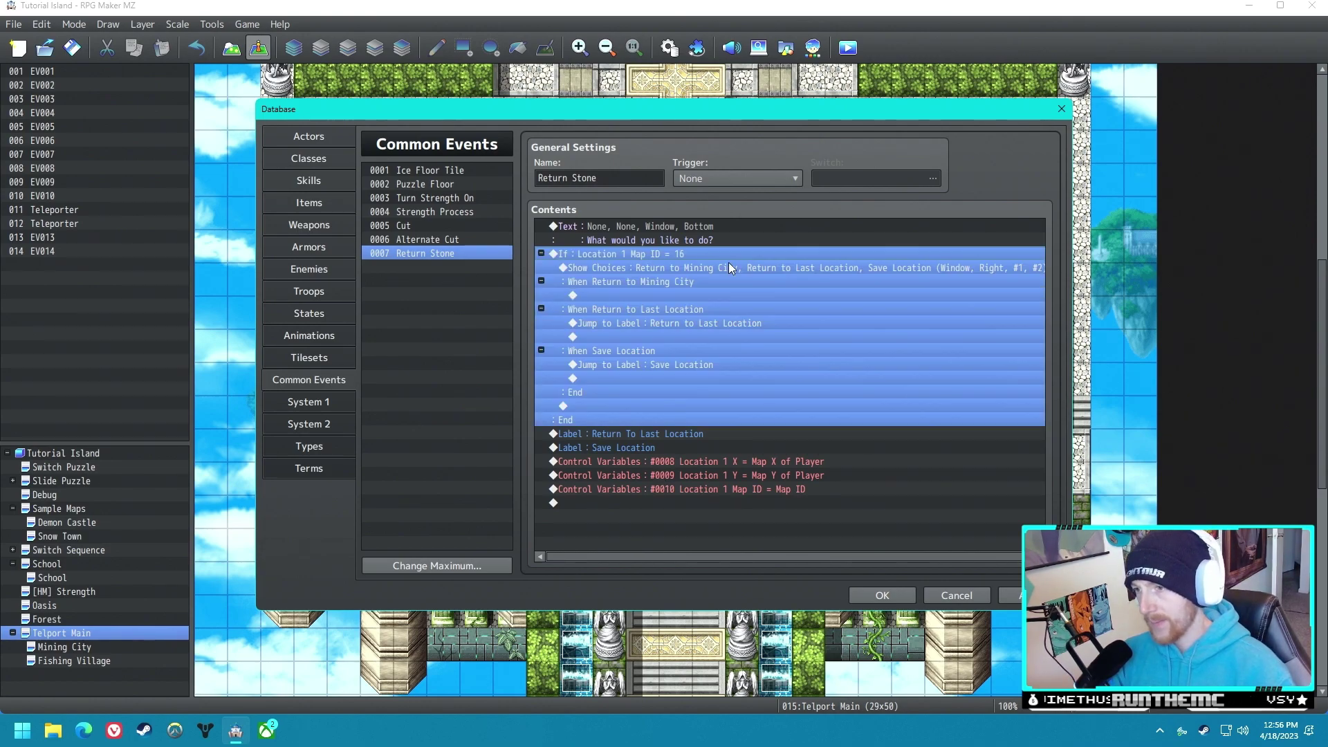
pyautogui.click(677, 323)
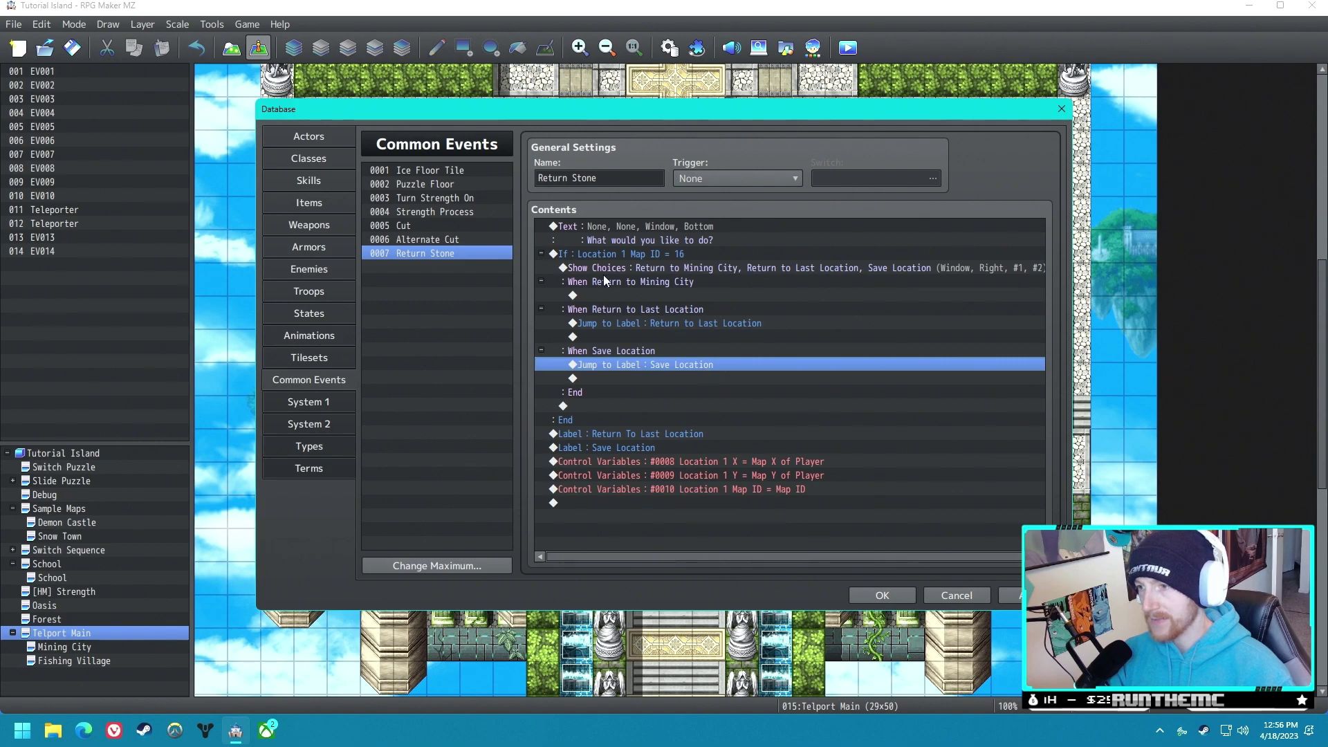
pyautogui.click(649, 254)
pyautogui.hotkey('ctrl', 'c')
pyautogui.click(612, 436)
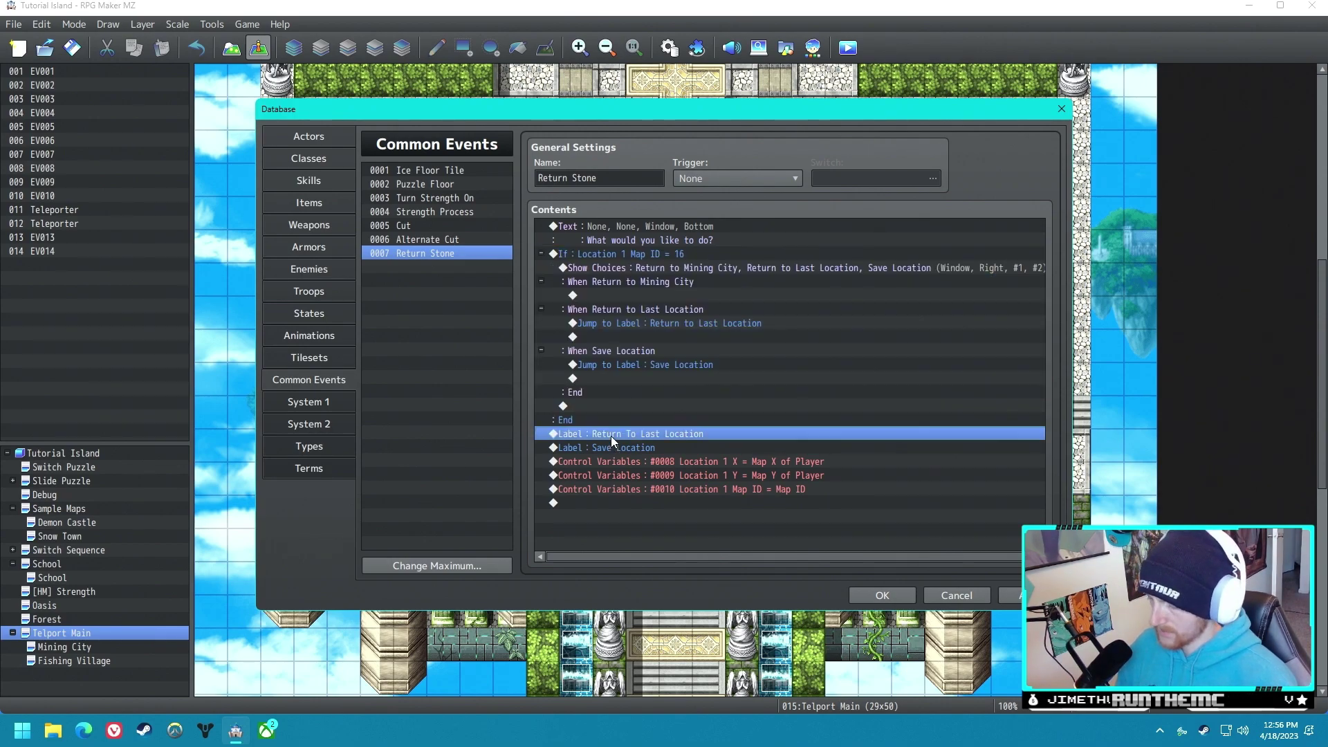
pyautogui.hotkey('ctrl', 'v')
pyautogui.doubleClick(693, 364)
pyautogui.doubleClick(816, 344)
pyautogui.write('17')
pyautogui.click(839, 505)
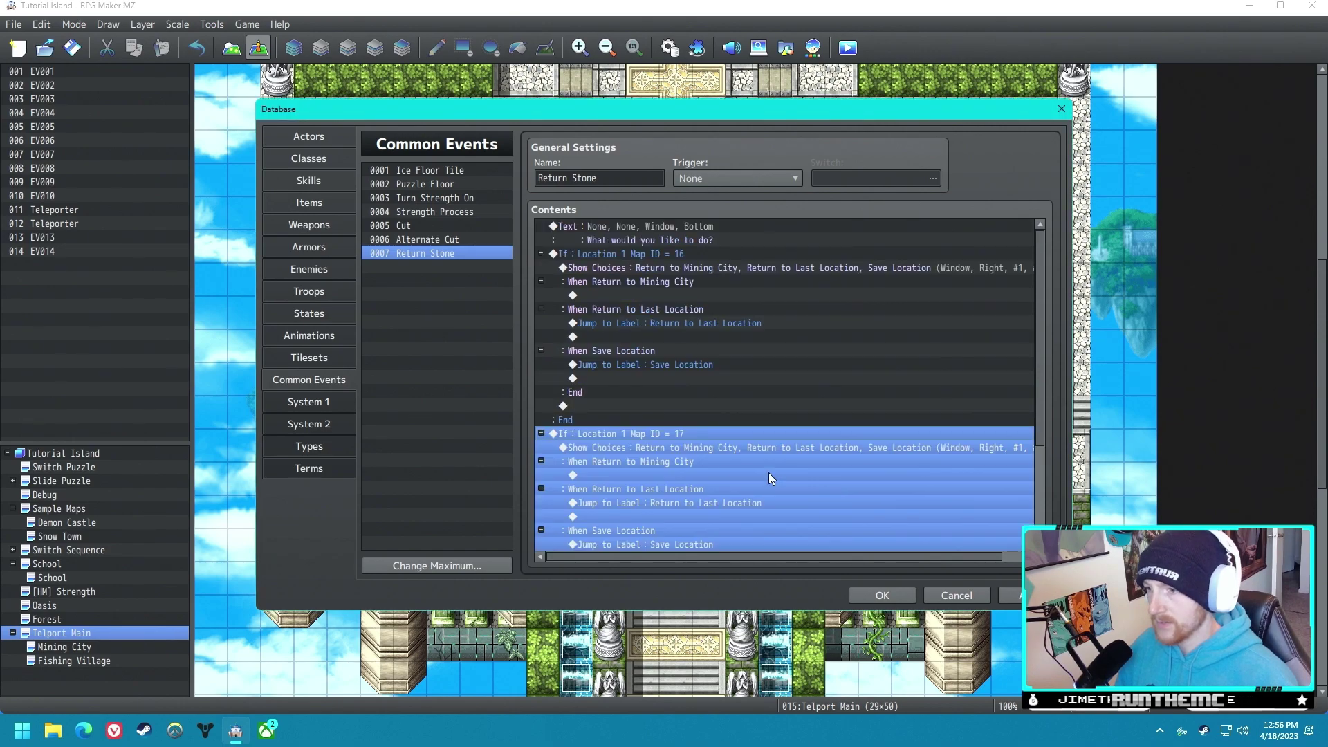
# Step: Add a Transfer Player to variables Location 1 Map ID, X and Y under the return branch
pyautogui.click(682, 443)
pyautogui.scroll(-1, 695, 433)
pyautogui.doubleClick(683, 408)
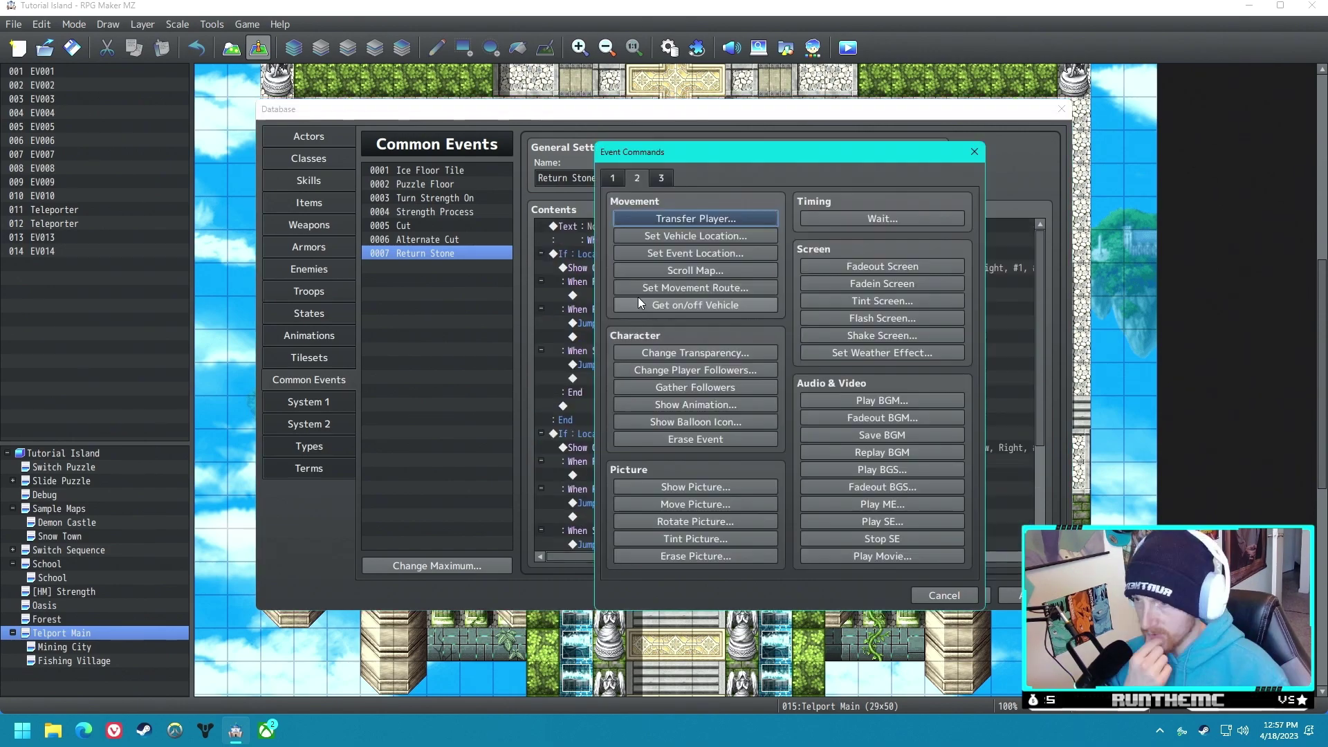
pyautogui.click(696, 220)
pyautogui.click(733, 355)
pyautogui.click(868, 369)
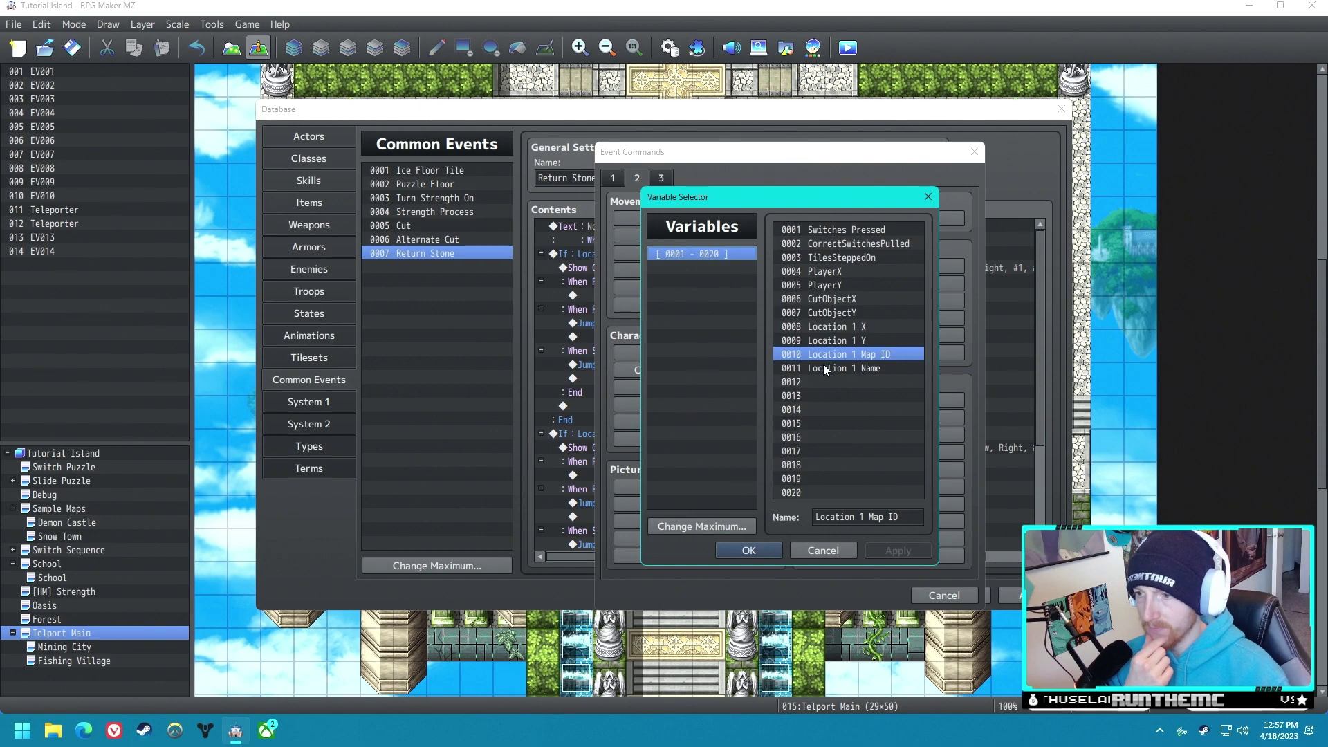
pyautogui.doubleClick(844, 354)
pyautogui.click(844, 389)
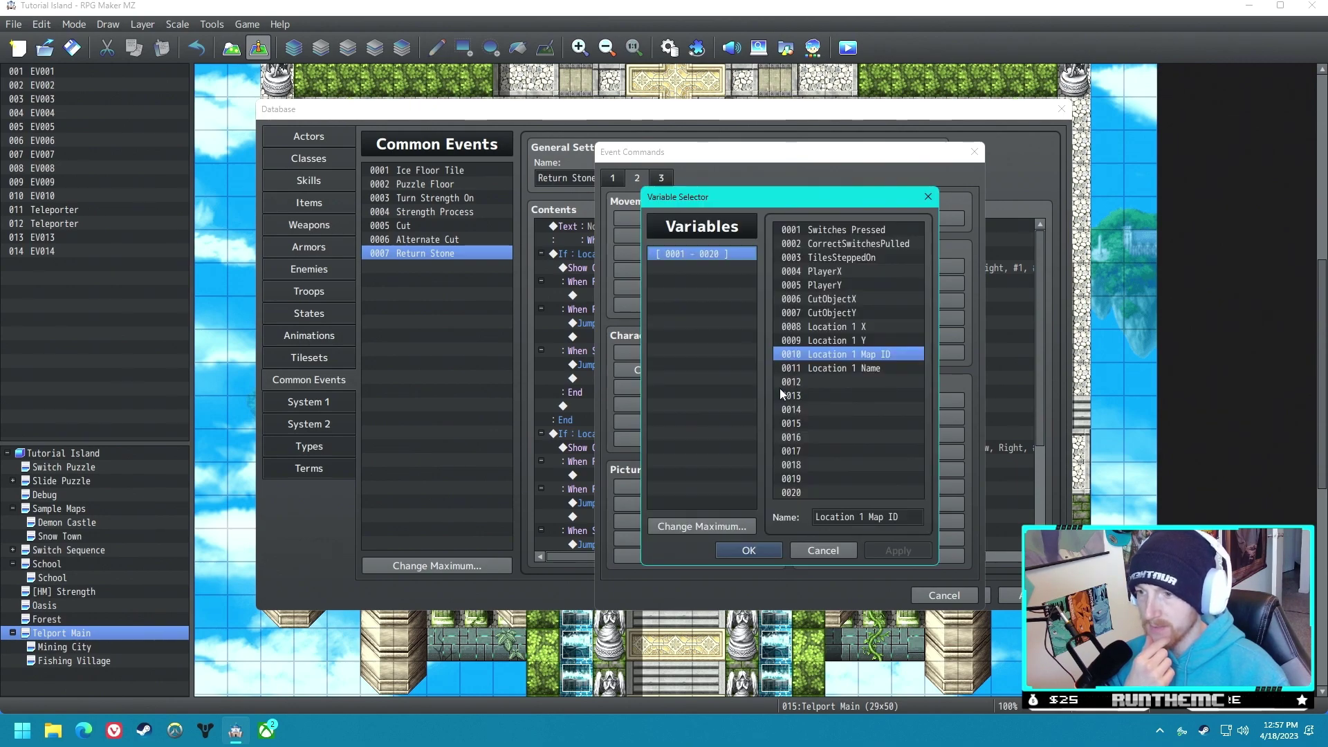
pyautogui.doubleClick(834, 328)
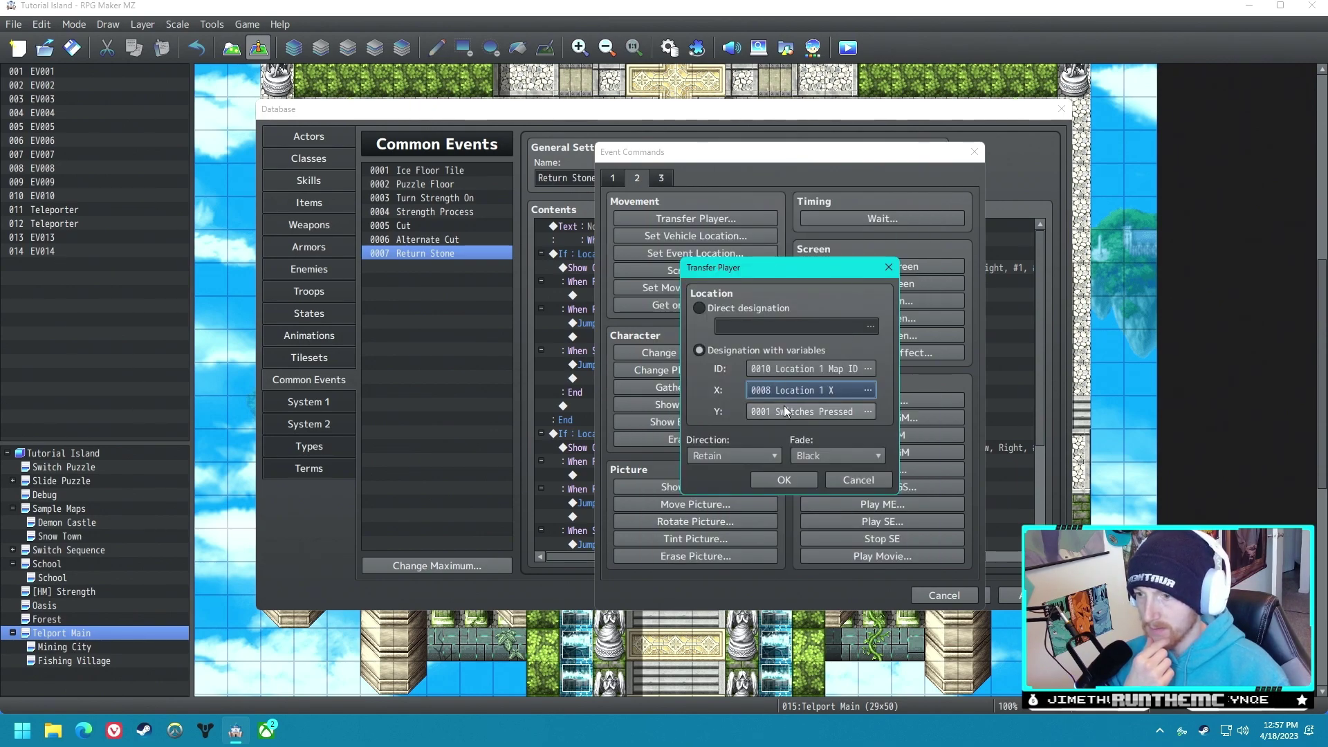
pyautogui.click(764, 413)
pyautogui.doubleClick(832, 342)
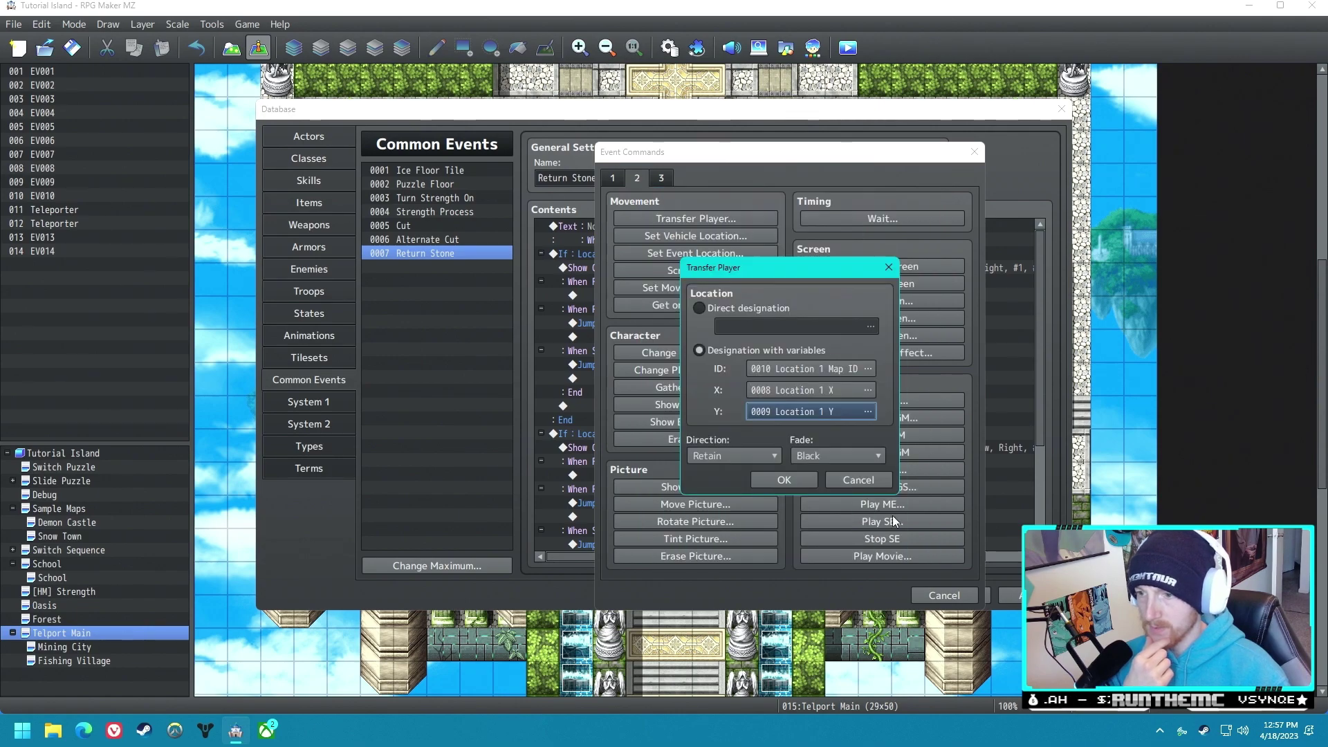
pyautogui.click(786, 483)
# Step: Copy the transfer command into the Return to Fishing Village branch
pyautogui.hotkey('ctrl', 'c')
pyautogui.click(638, 461)
pyautogui.hotkey('ctrl', 'v')
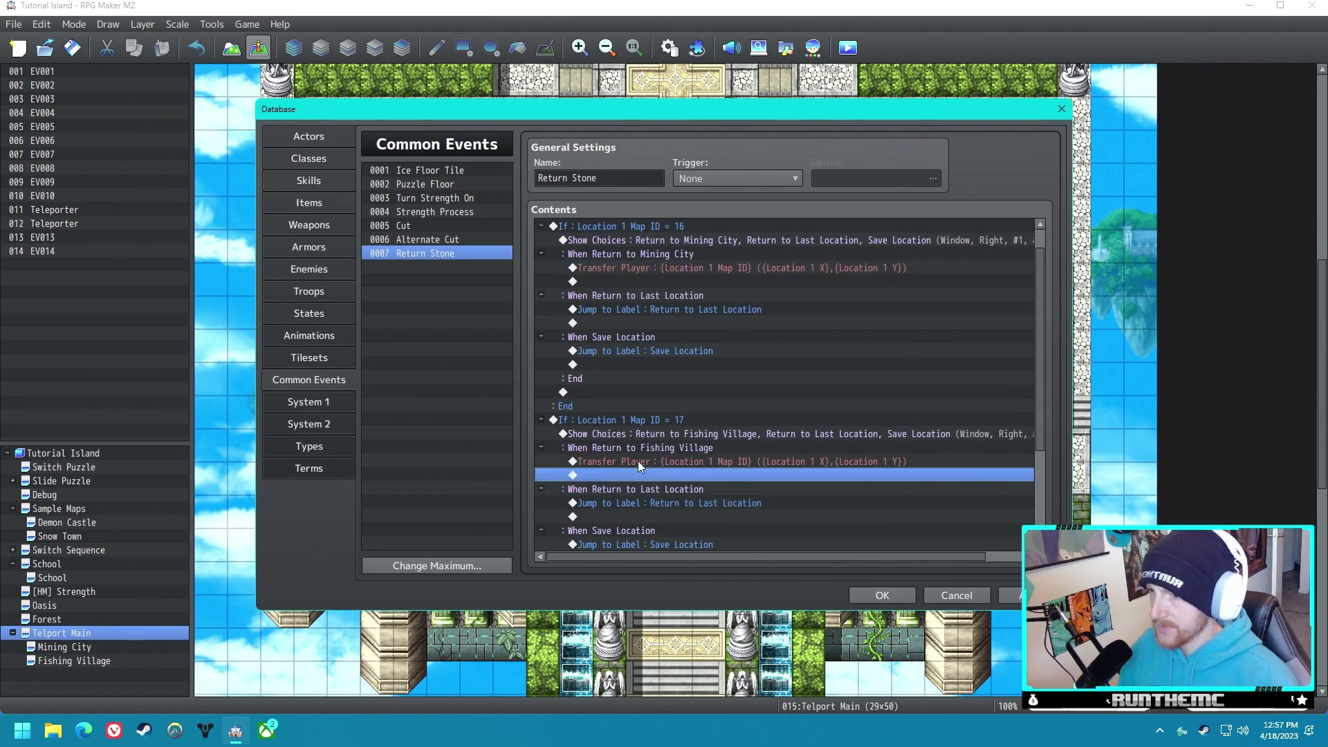
pyautogui.scroll(-3, 599, 475)
# Step: Add a new Label command named 'Save Last Location Data' to Return Stone
pyautogui.click(666, 479)
pyautogui.rightClick(578, 476)
pyautogui.click(586, 484)
pyautogui.click(623, 180)
pyautogui.click(750, 521)
pyautogui.write('Save Last Location Data')
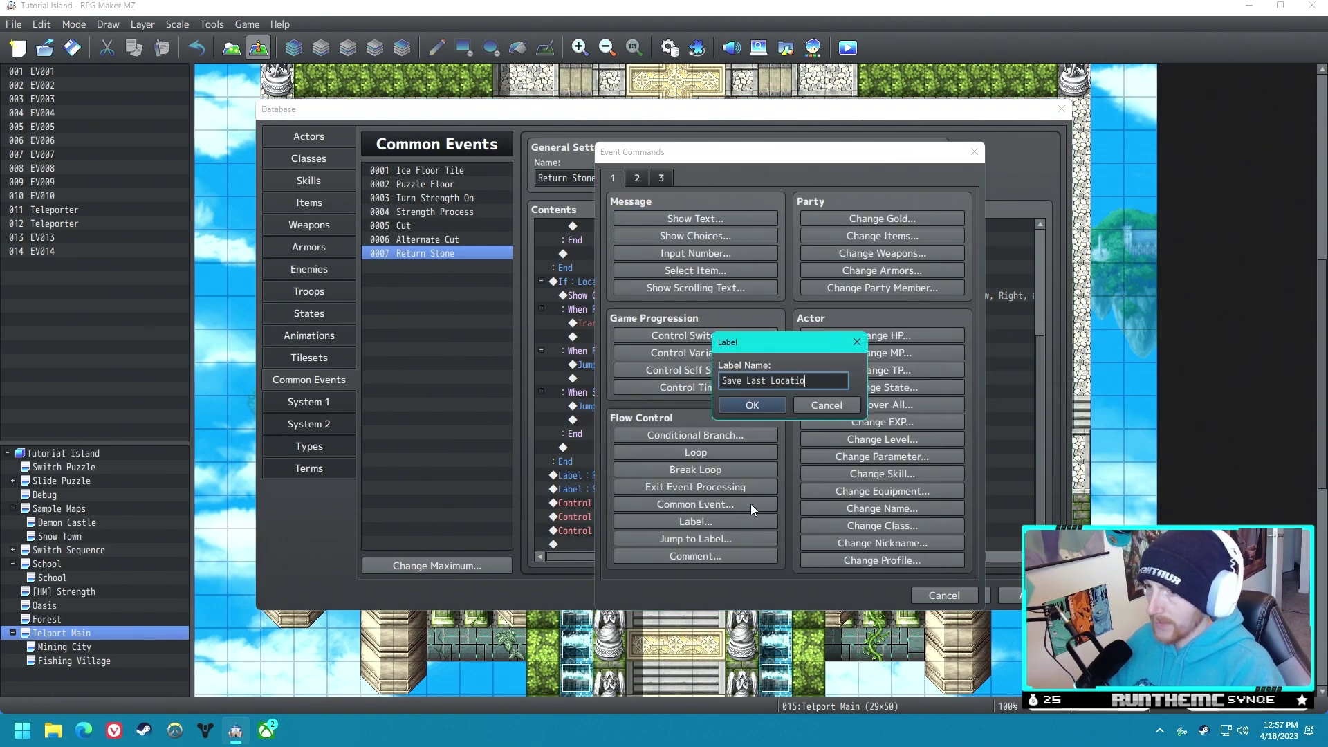
pyautogui.press('Return')
# Step: Insert Exit Event Processing directly above the Save Last Location Data label
pyautogui.rightClick(647, 530)
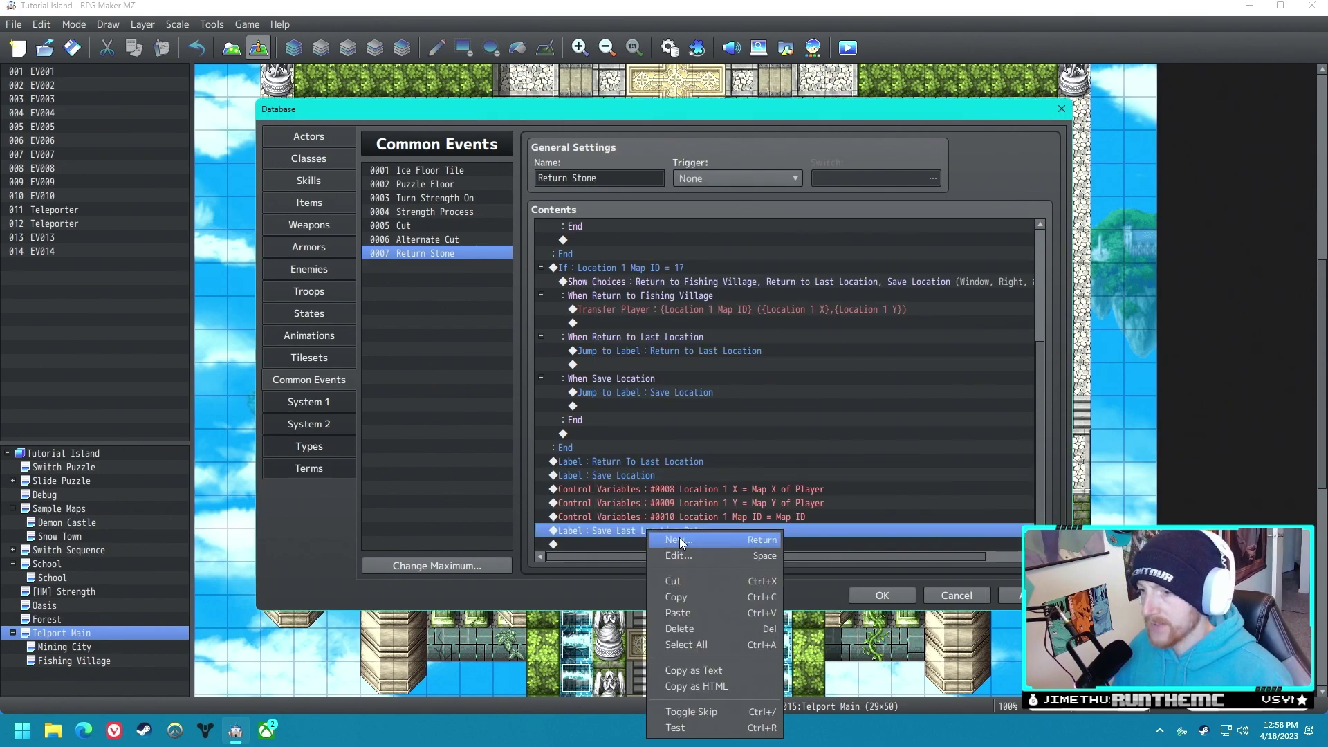
pyautogui.click(661, 541)
pyautogui.click(698, 488)
pyautogui.click(659, 529)
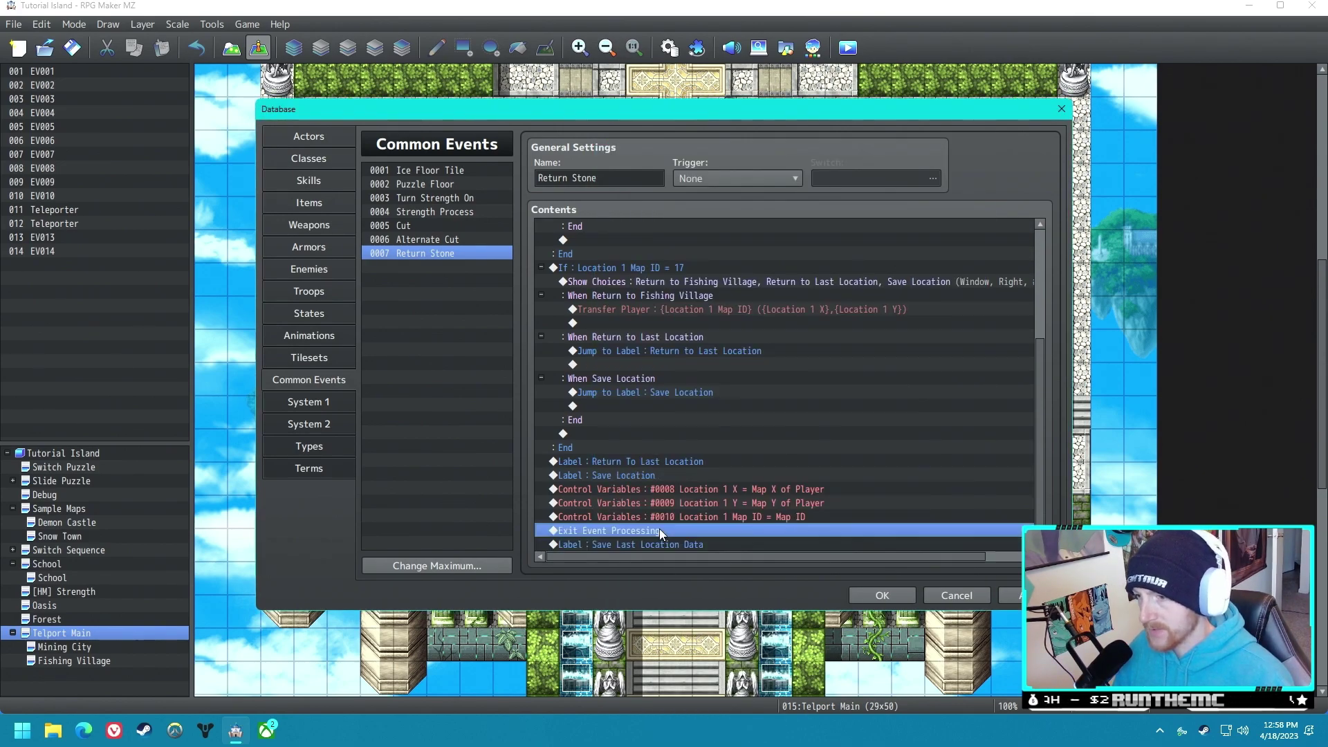
# Step: Abandon the unfinished Show Text message and close the Database with OK
pyautogui.press('Insert')
pyautogui.click(687, 218)
pyautogui.write('Save')
pyautogui.press('BackSpace')
pyautogui.press('BackSpace')
pyautogui.press('BackSpace')
pyautogui.press('Escape')
pyautogui.click(869, 596)
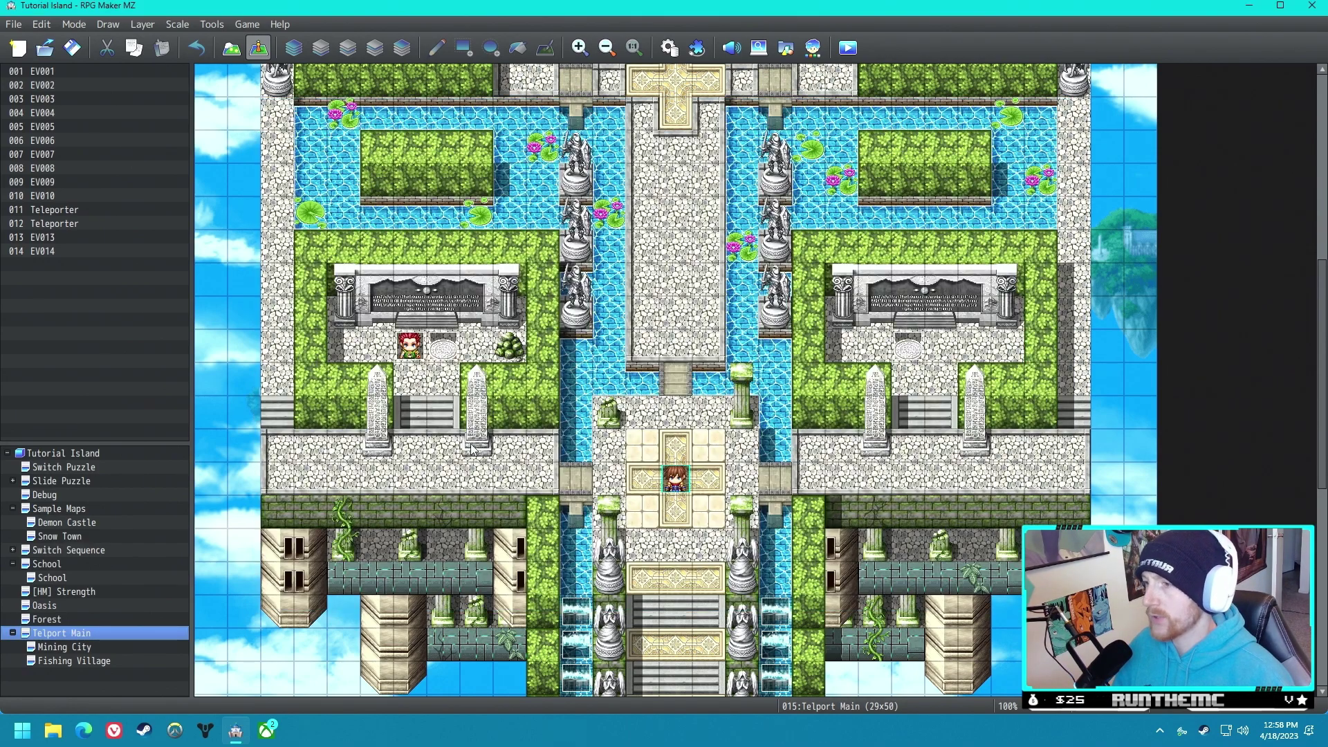
# Step: Open event EV014 on Telport Main's top-left tile and start a new command
pyautogui.scroll(10, 449, 342)
pyautogui.doubleClick(223, 87)
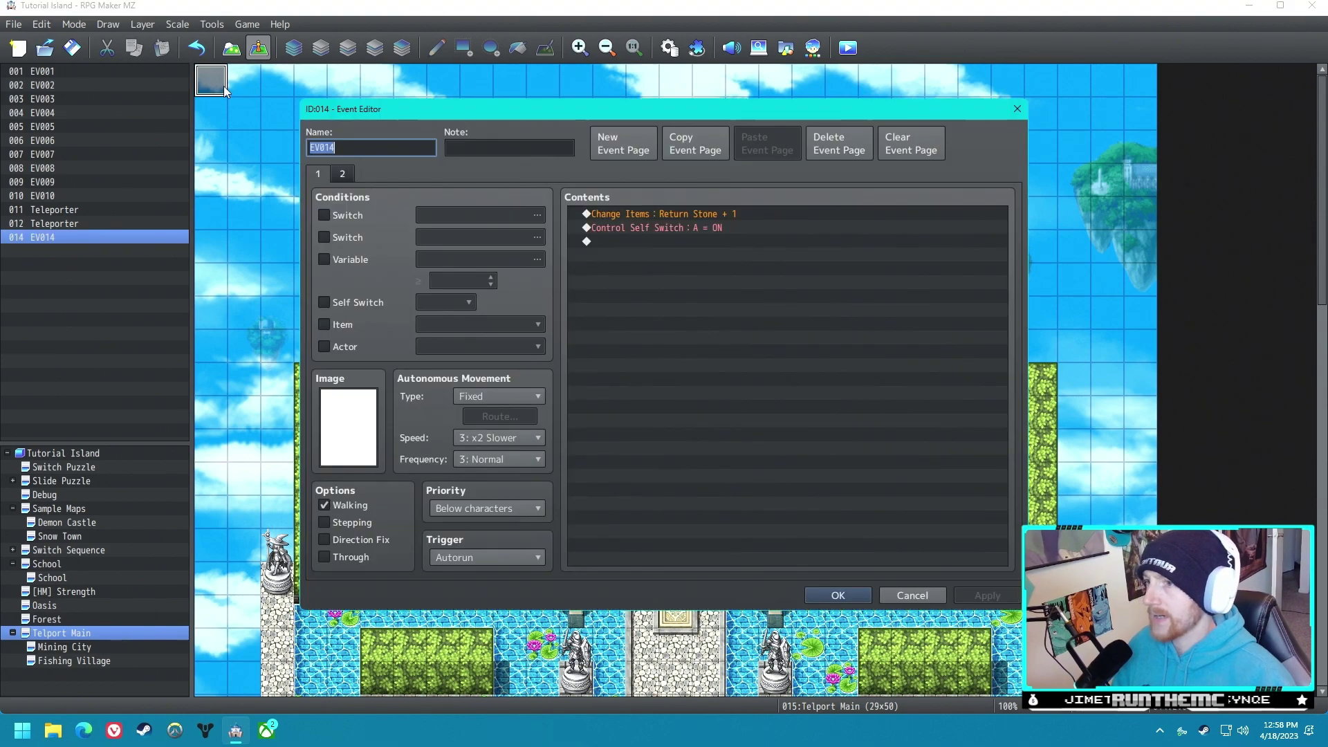
pyautogui.rightClick(667, 230)
pyautogui.click(692, 236)
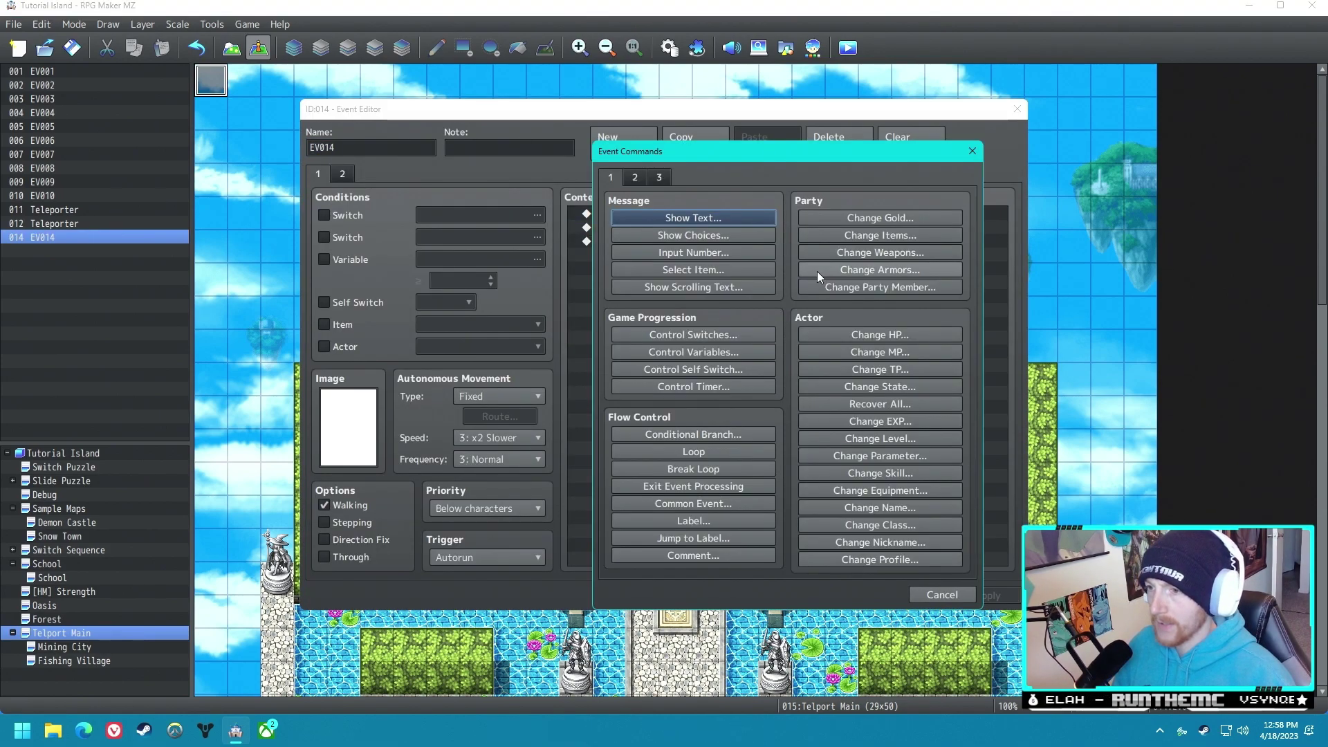
pyautogui.click(633, 179)
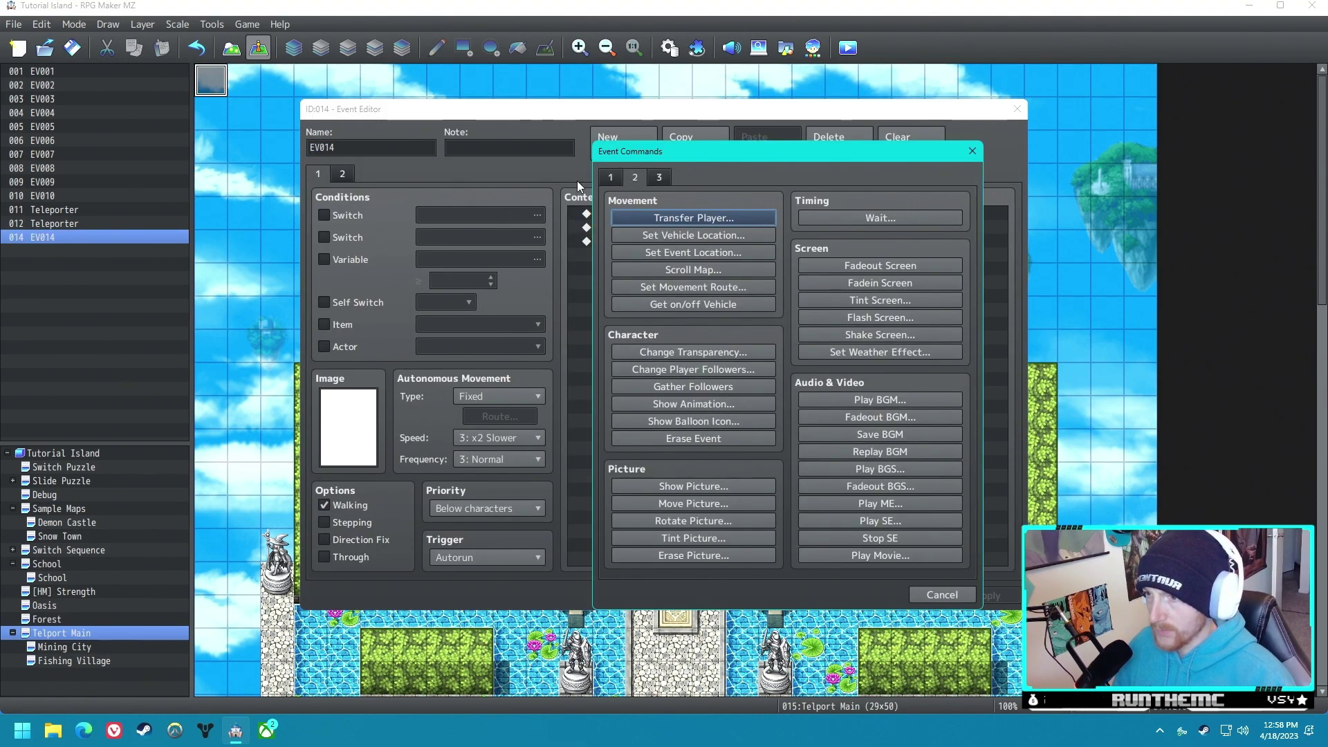
pyautogui.click(611, 176)
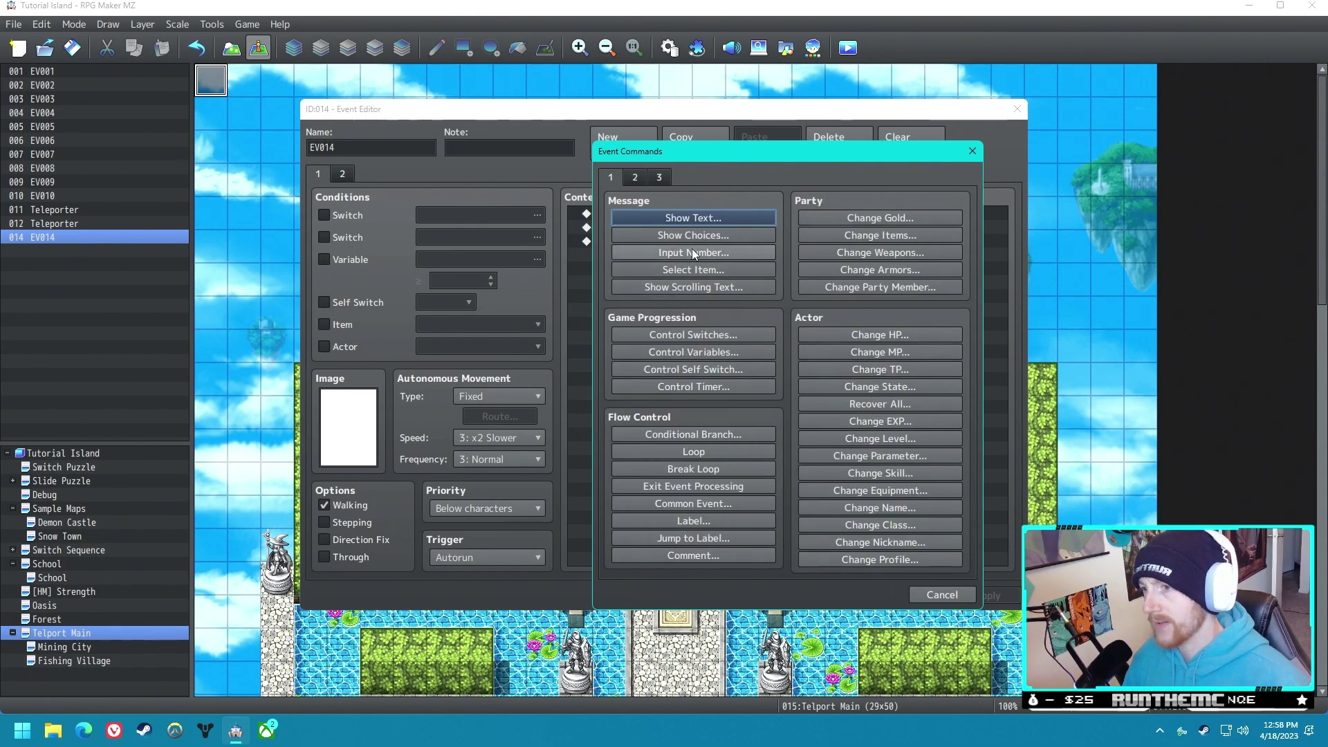
# Step: Add Control Variables setting Location 1 Y to the player's map Y
pyautogui.click(719, 352)
pyautogui.click(837, 279)
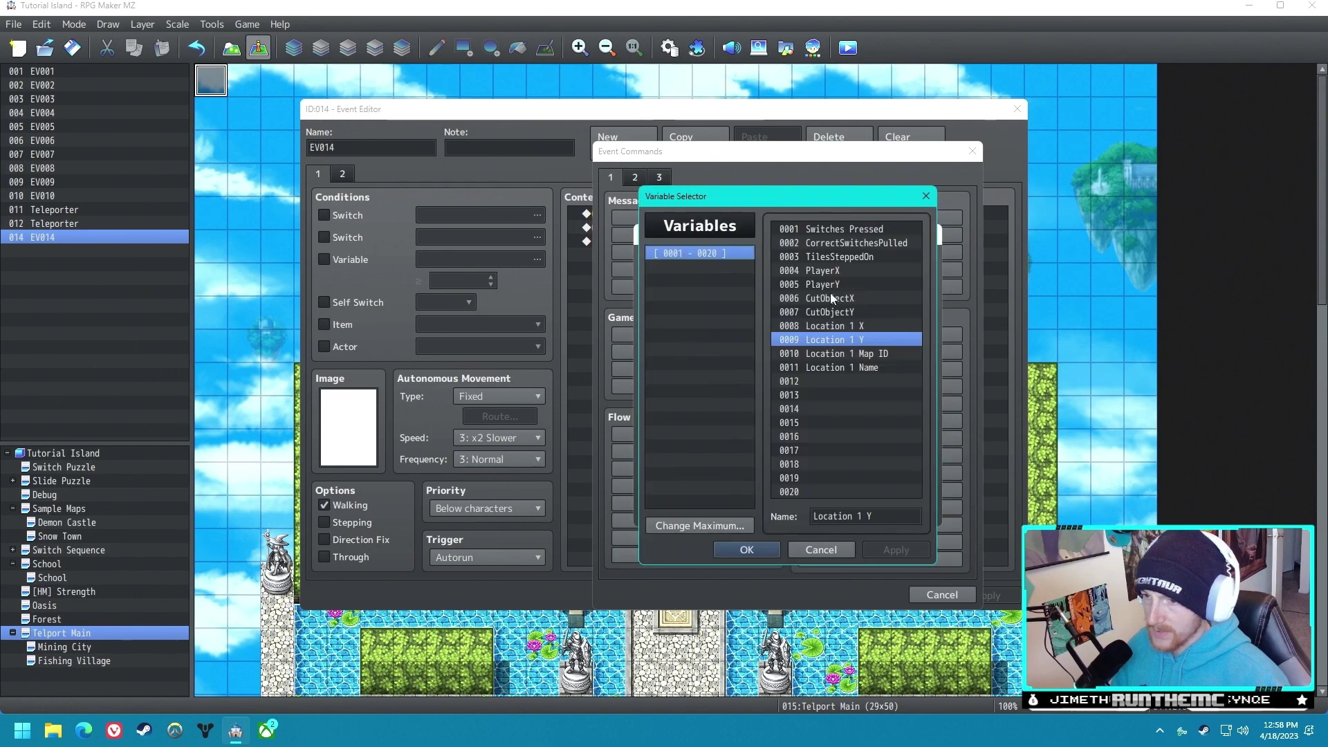
pyautogui.click(845, 326)
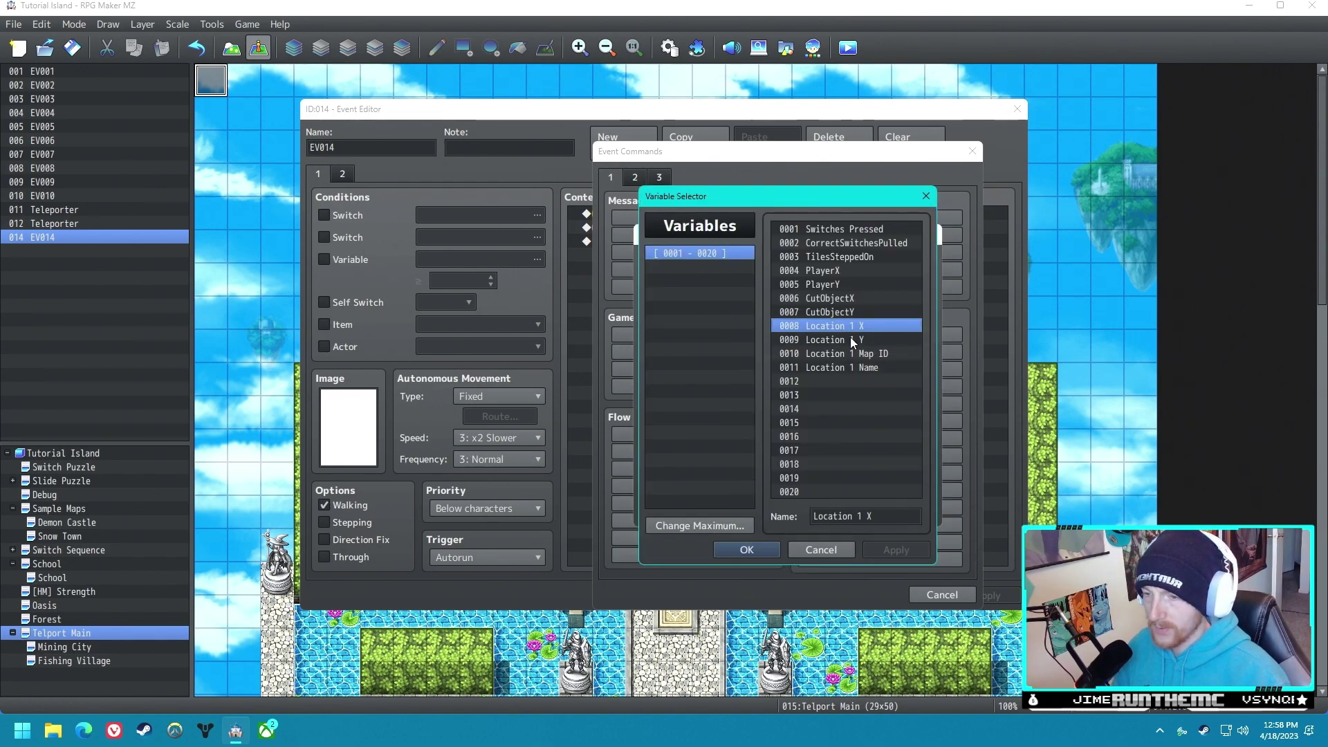
pyautogui.doubleClick(865, 341)
pyautogui.click(762, 460)
pyautogui.click(716, 425)
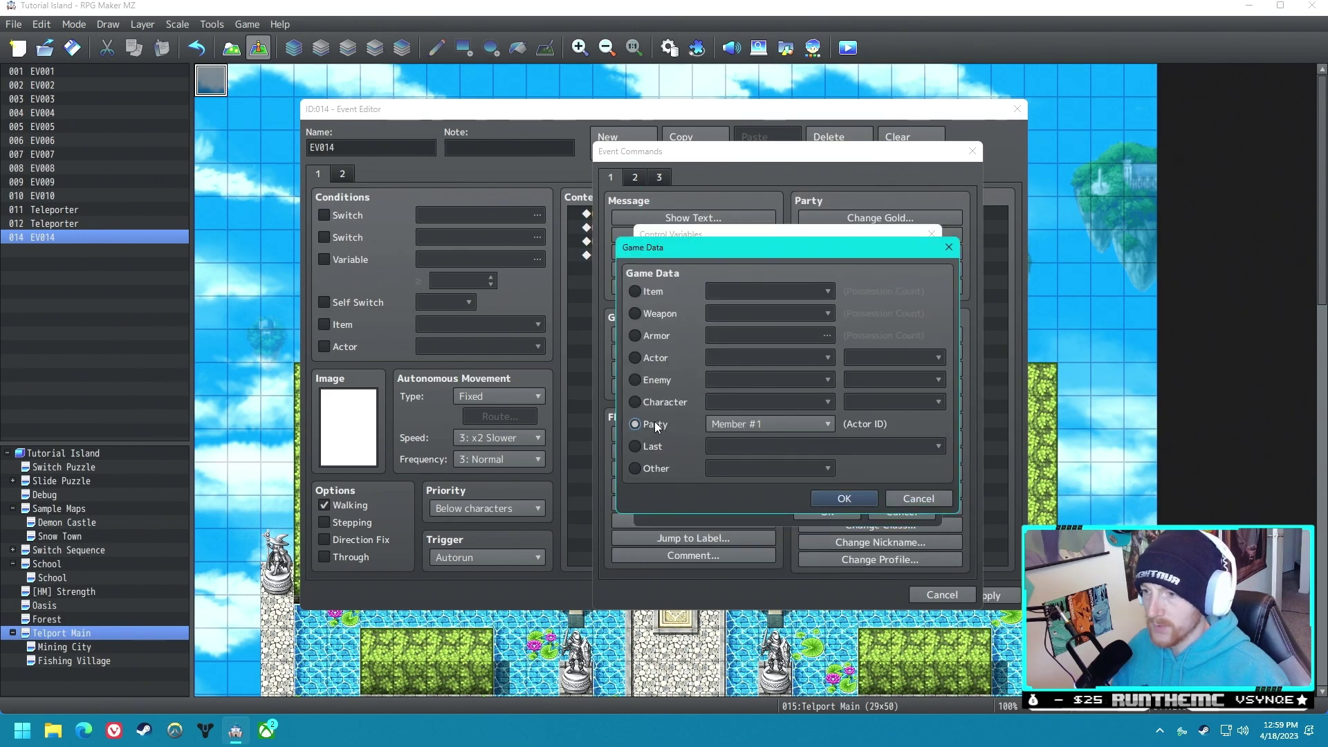
pyautogui.click(815, 408)
pyautogui.click(894, 402)
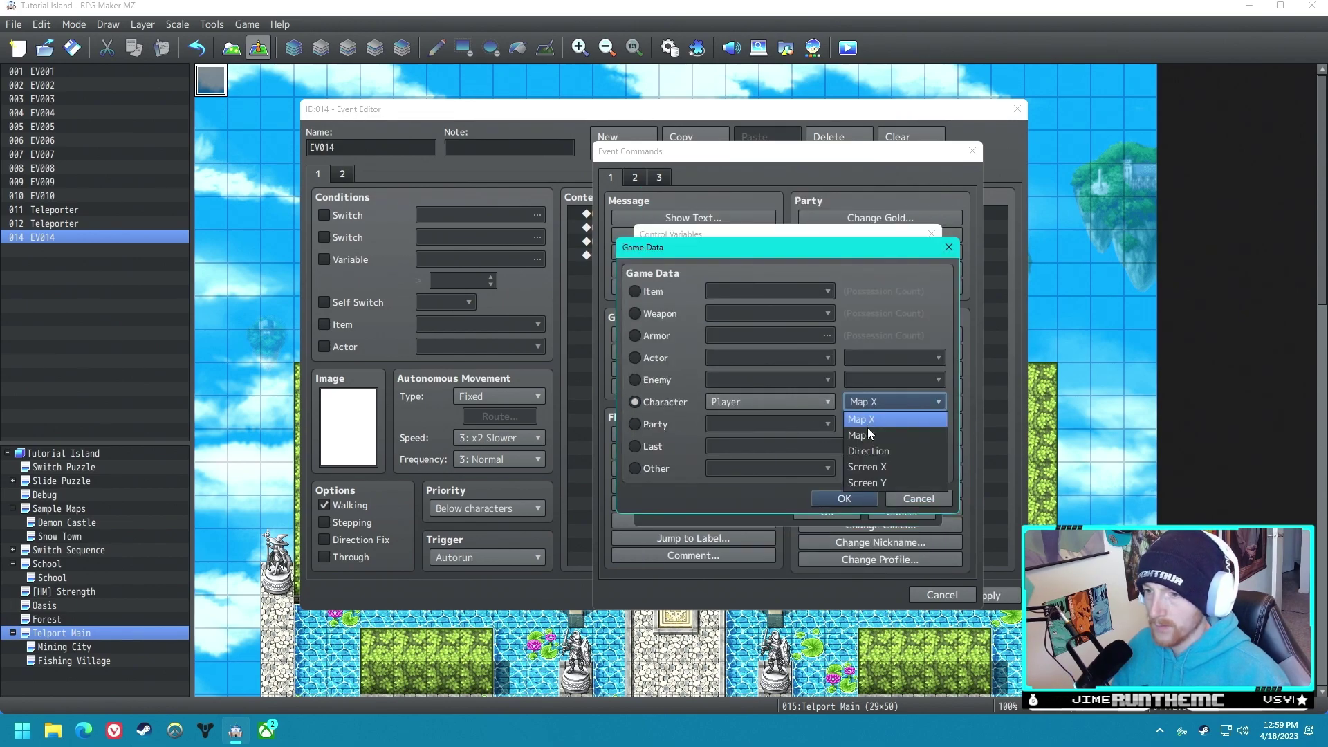
pyautogui.click(867, 424)
pyautogui.click(844, 498)
pyautogui.click(828, 516)
# Step: Add Control Variables setting Location 1 Map ID to the map ID, then confirm the event
pyautogui.click(694, 351)
pyautogui.click(789, 278)
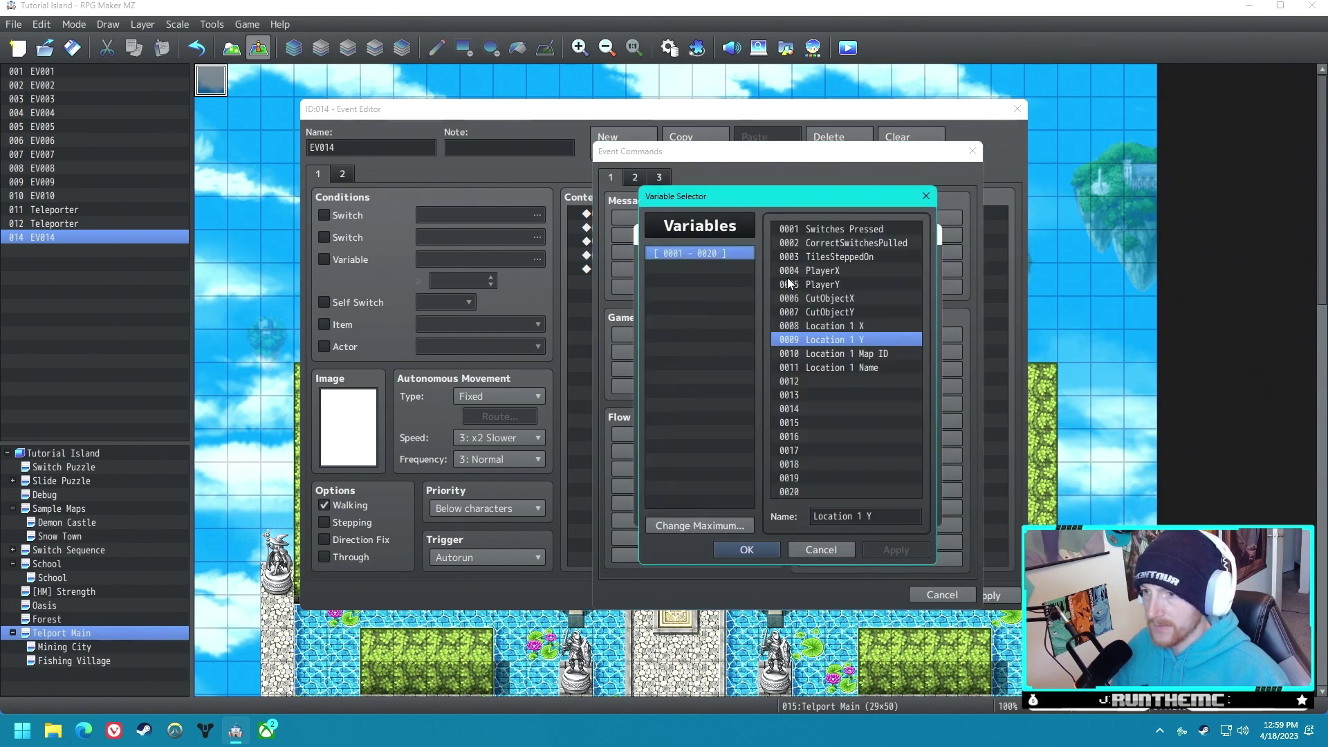
pyautogui.doubleClick(840, 353)
pyautogui.click(830, 512)
pyautogui.click(838, 596)
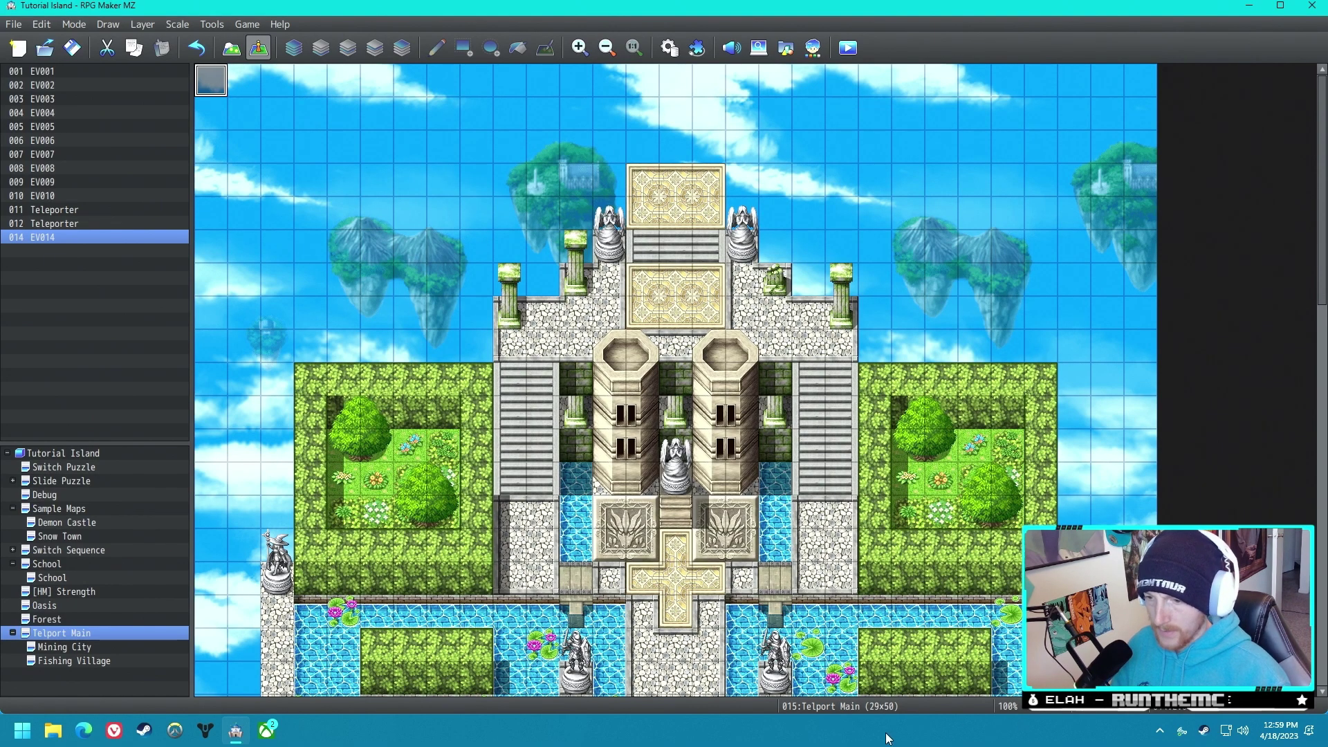
# Step: In Return Stone, duplicate the Map ID = 16 branch and change the copy's condition to 15
pyautogui.scroll(-4, 456, 651)
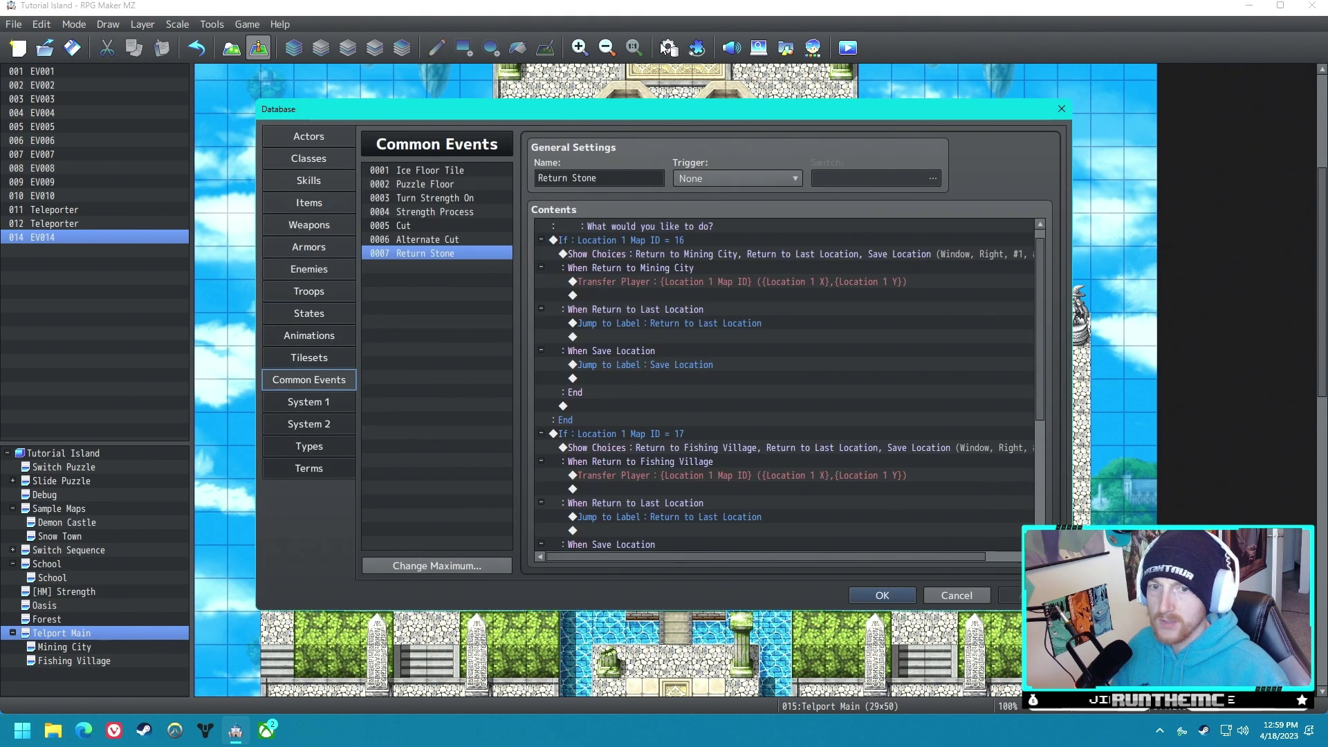
pyautogui.click(669, 47)
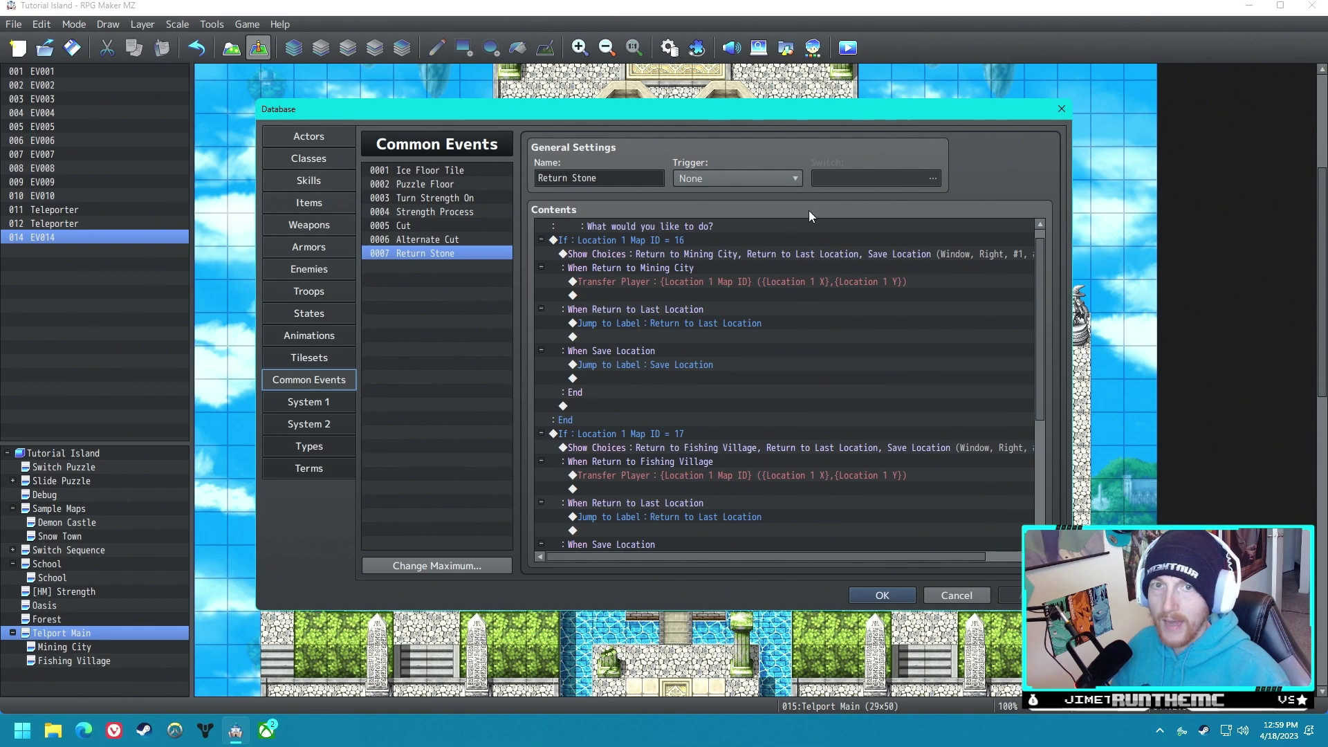
pyautogui.scroll(1, 633, 272)
pyautogui.click(630, 254)
pyautogui.rightClick(629, 254)
pyautogui.click(651, 320)
pyautogui.hotkey('ctrl', 'v')
pyautogui.doubleClick(649, 254)
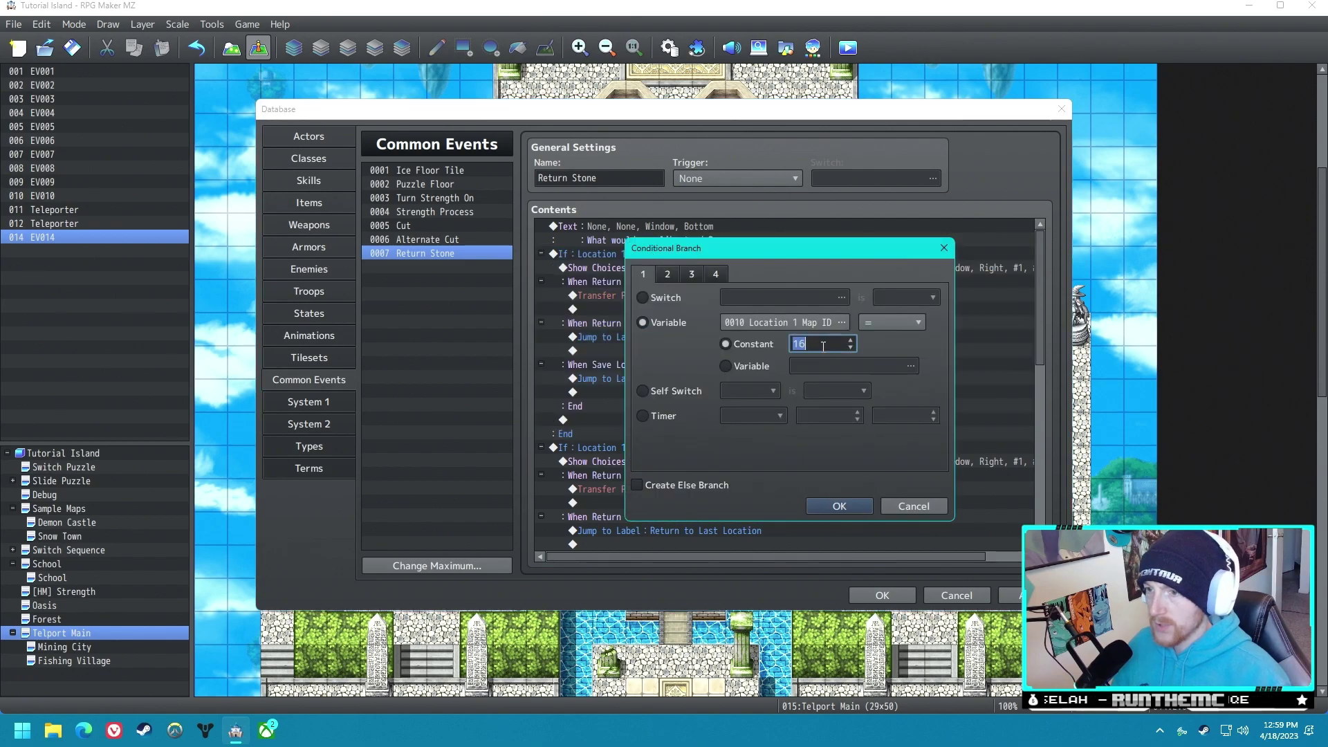
pyautogui.click(823, 346)
pyautogui.press('BackSpace')
pyautogui.write('5')
pyautogui.press('Return')
# Step: Replace Mining City in the copied branch's first choice with new text
pyautogui.doubleClick(699, 270)
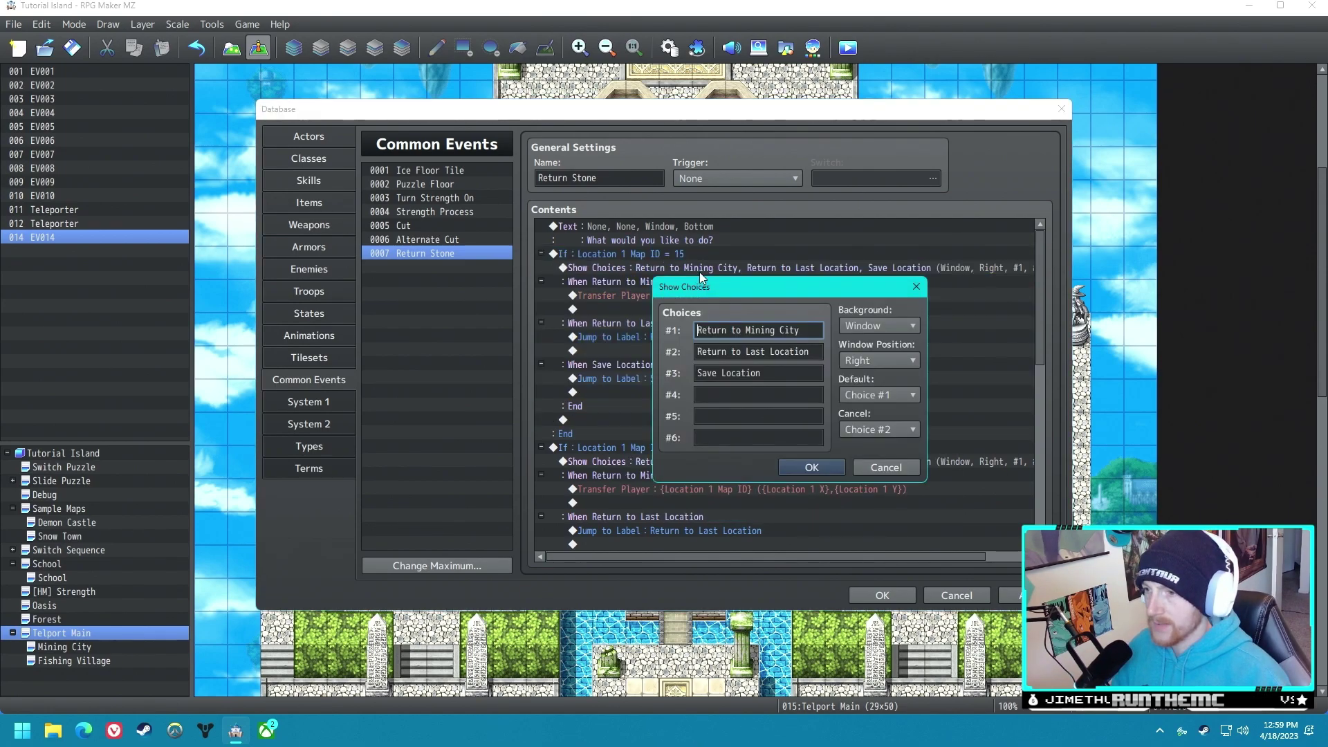
pyautogui.moveTo(801, 331); pyautogui.dragTo(748, 333)
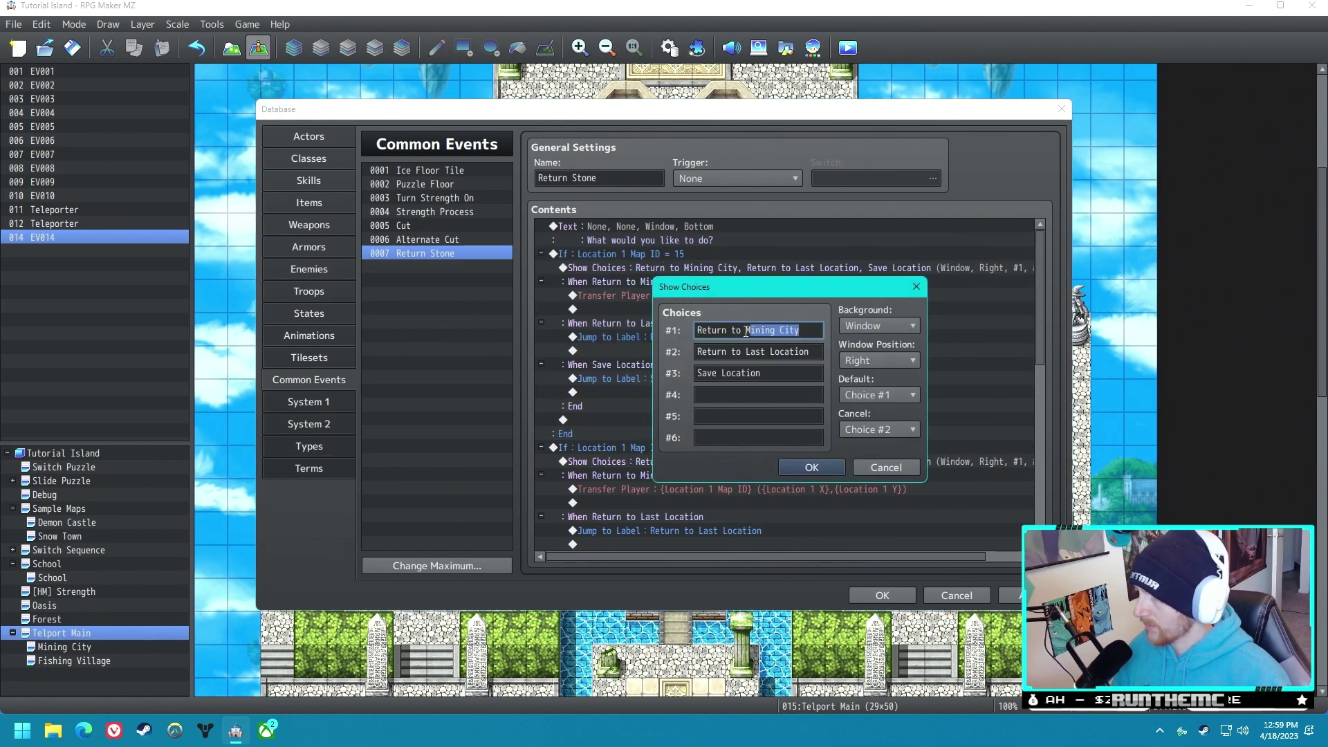
pyautogui.write('Te')
pyautogui.press('Return')
# Step: Name variables 0012–0014 Last Location X, Last Location Y, Last Location ID and clear 0011's name
pyautogui.doubleClick(637, 543)
pyautogui.click(708, 353)
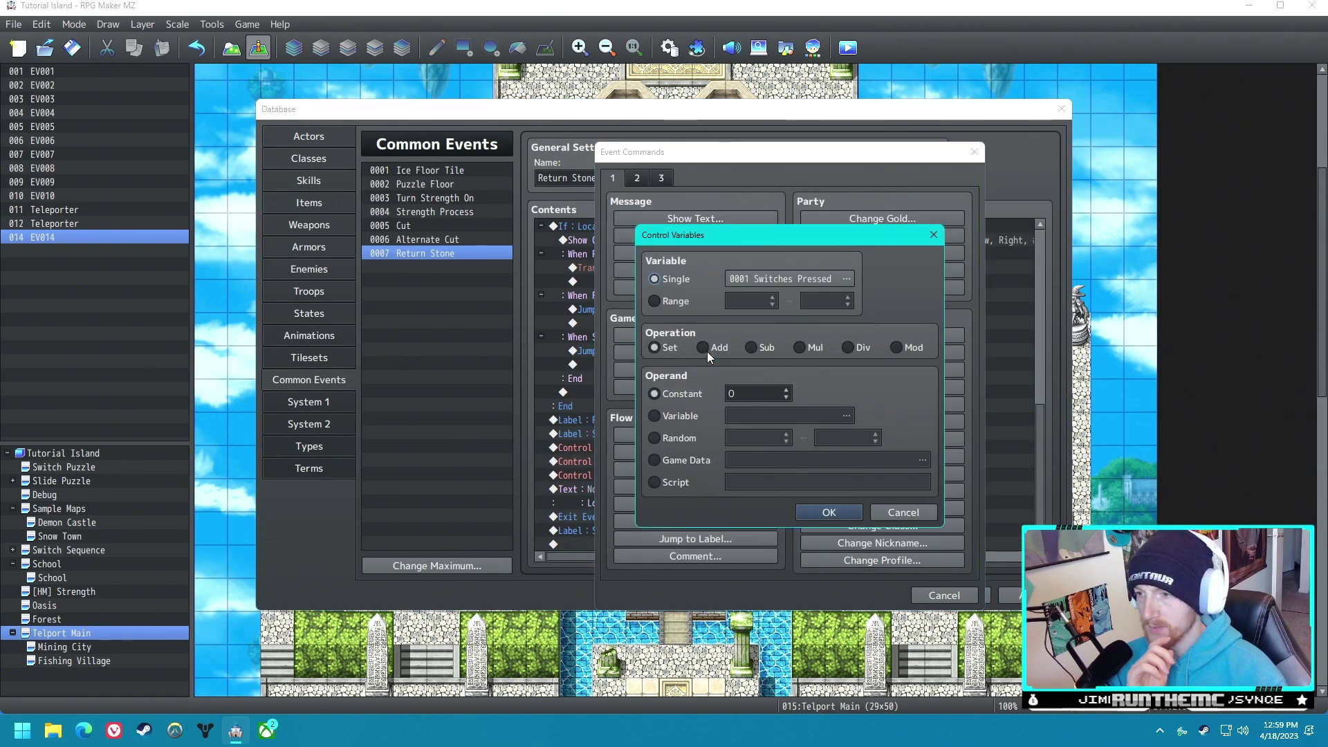
pyautogui.click(802, 277)
pyautogui.click(827, 383)
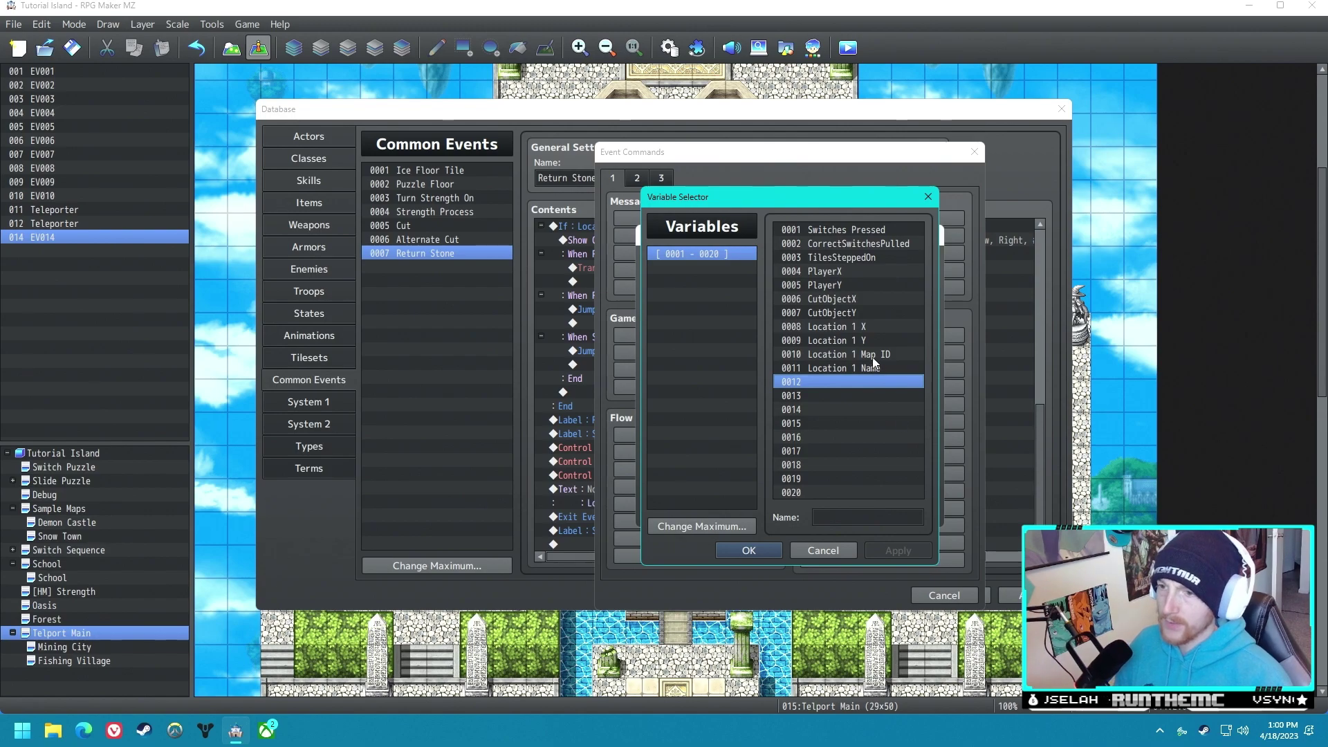
pyautogui.click(839, 518)
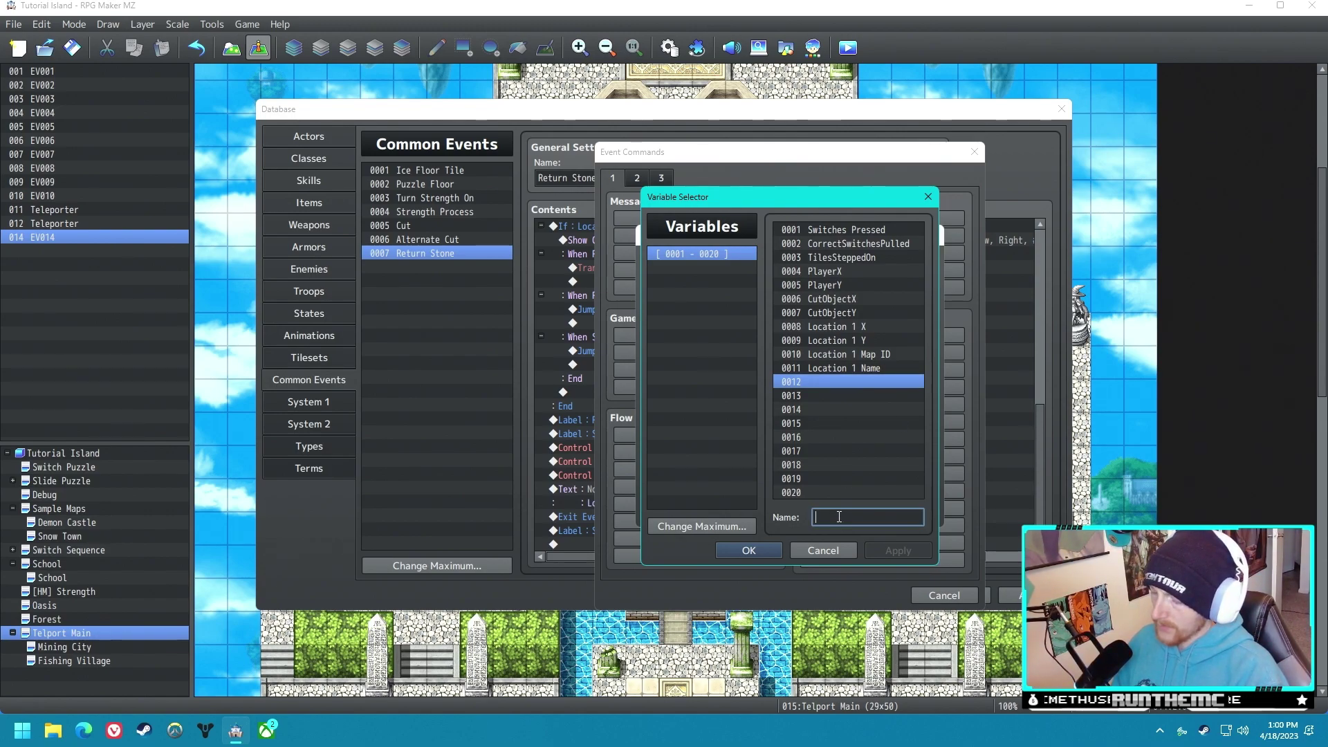
pyautogui.write('Last Location X')
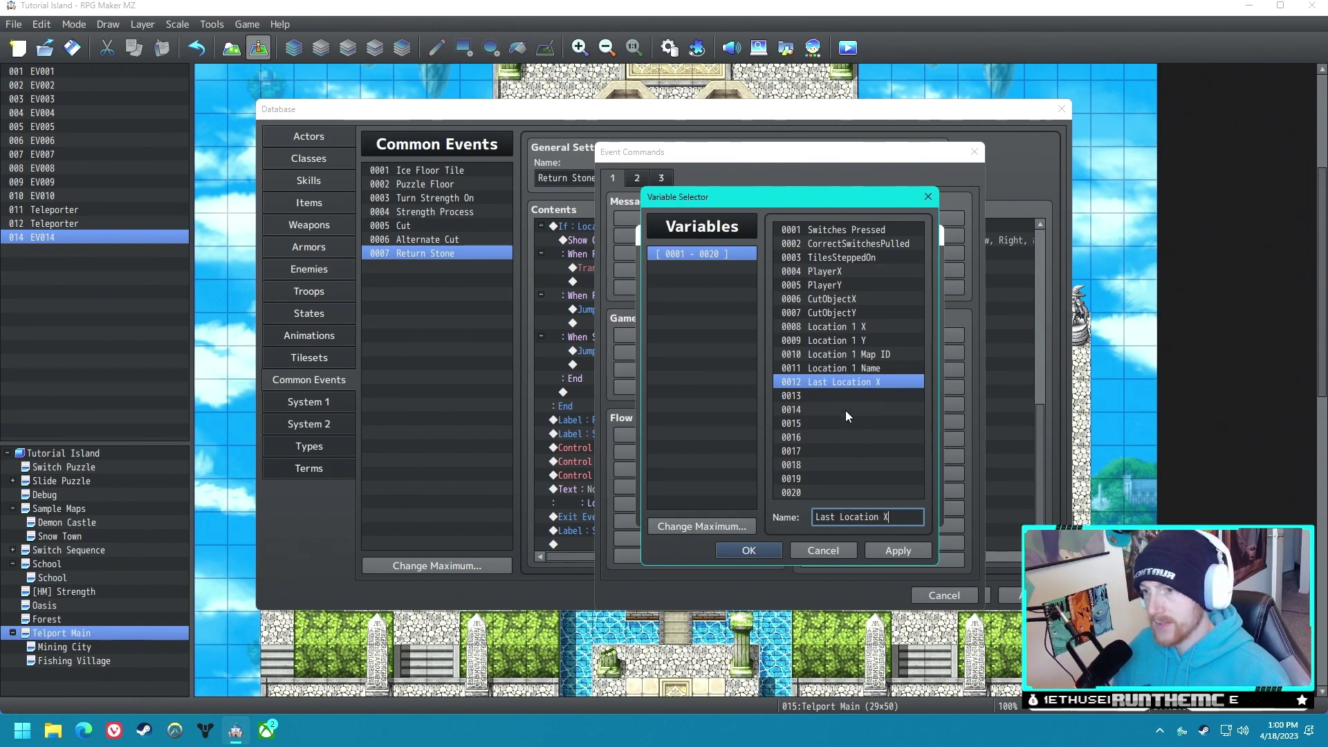
pyautogui.click(845, 396)
pyautogui.click(854, 518)
pyautogui.write('Last Location Y')
pyautogui.click(832, 409)
pyautogui.click(868, 518)
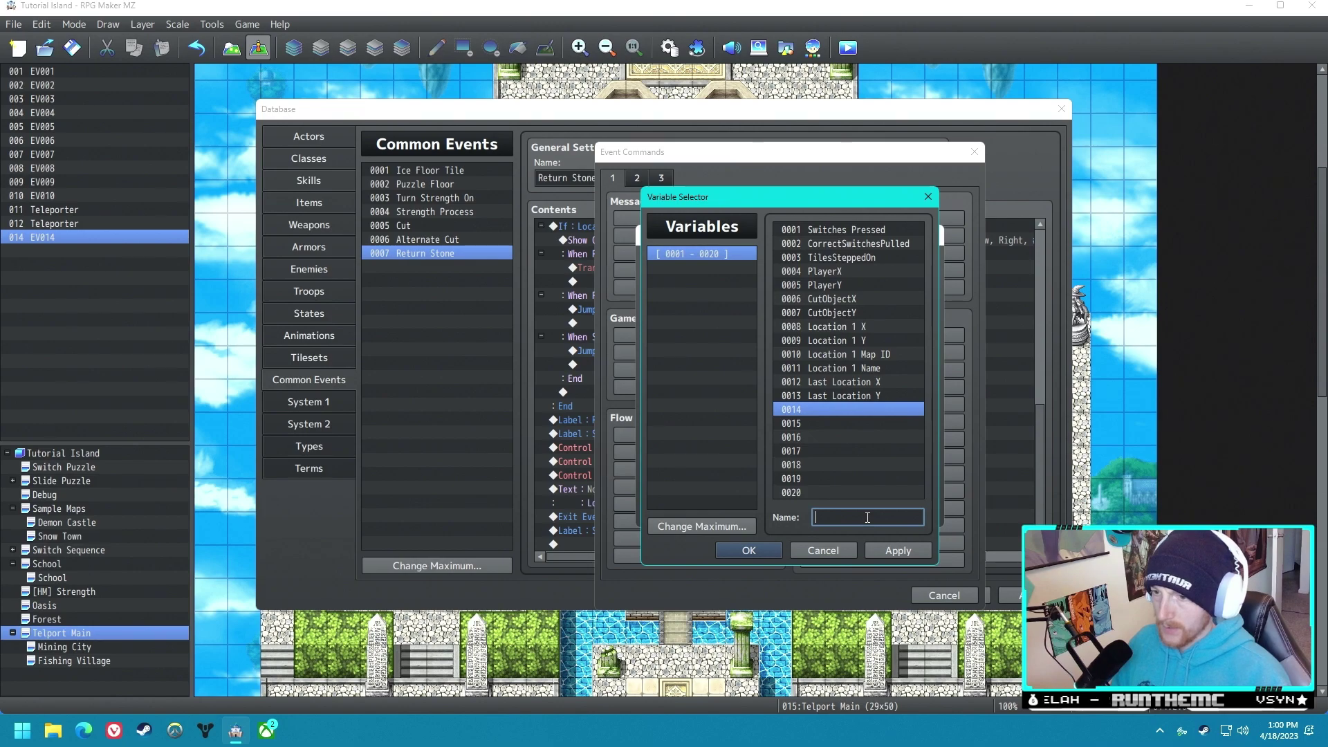
pyautogui.write('Last Lo')
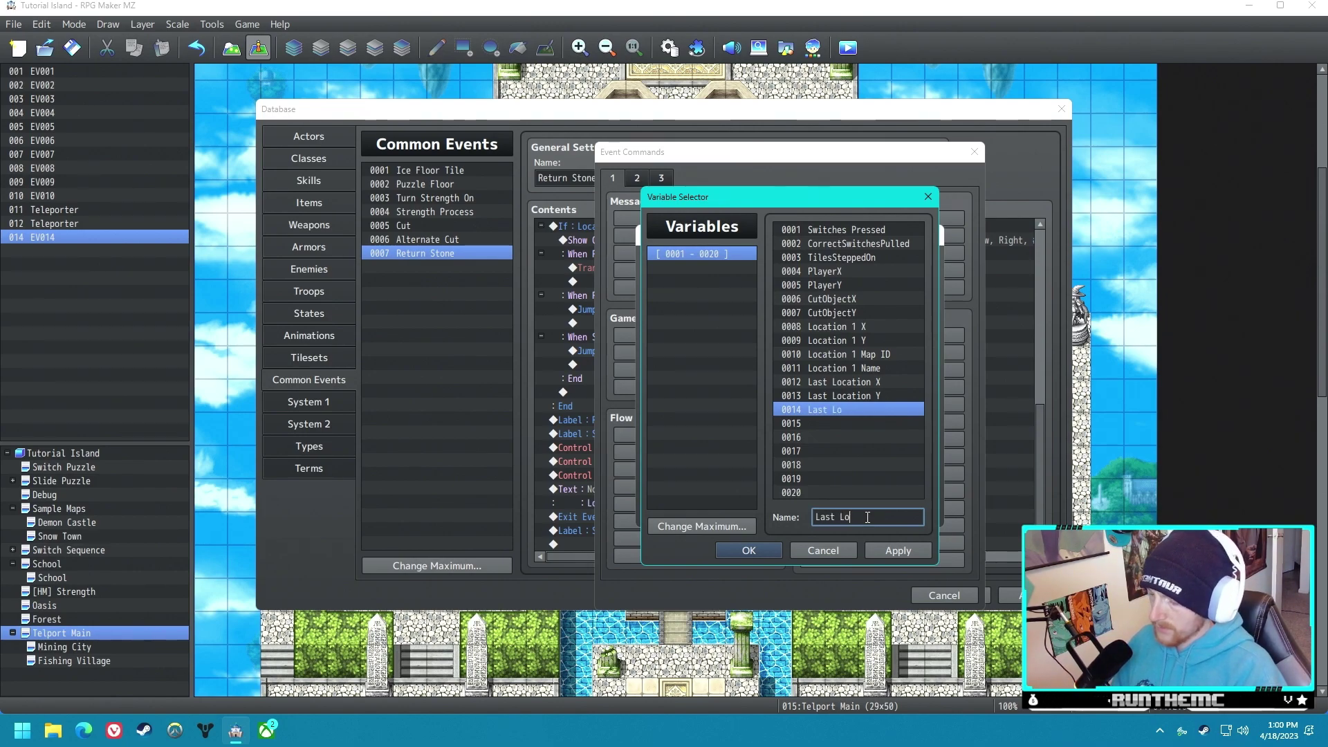
pyautogui.write('cation ID')
pyautogui.click(848, 368)
pyautogui.press('Delete')
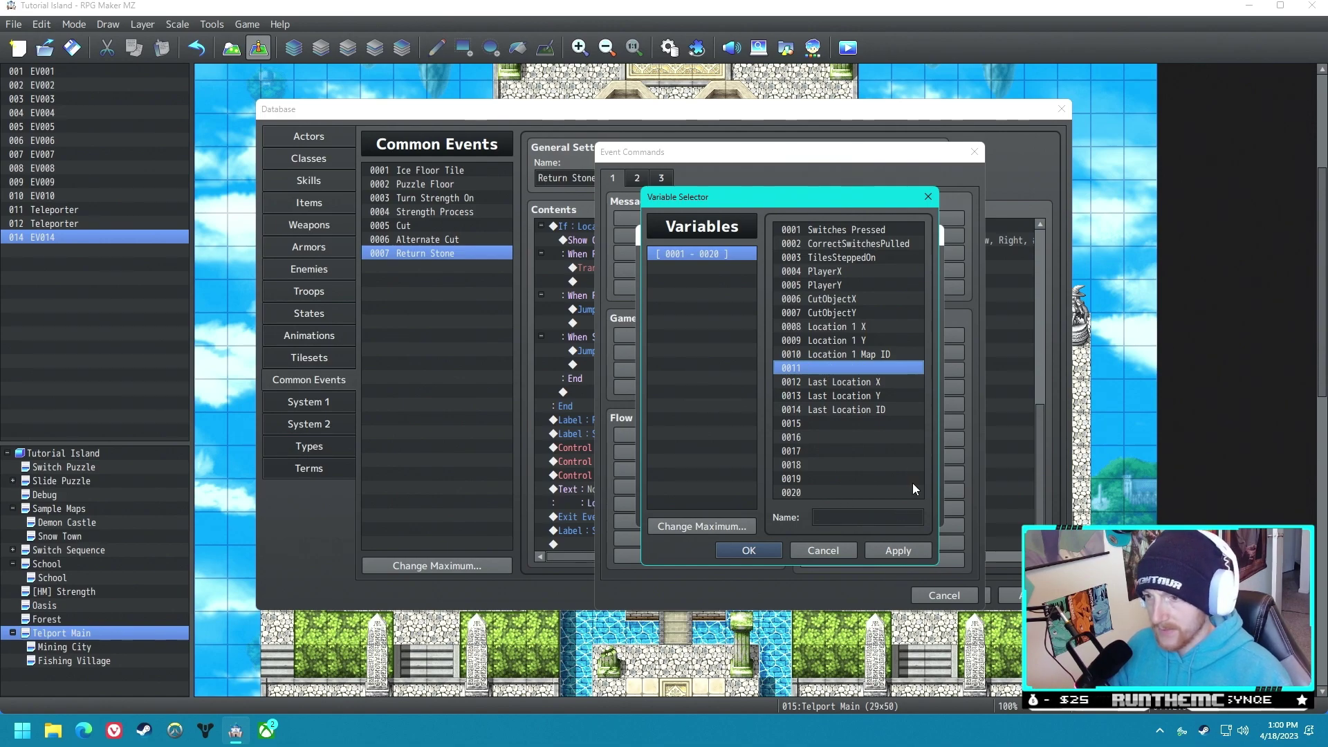
# Step: Add Control Variables setting Last Location X to the player's map X
pyautogui.click(750, 550)
pyautogui.click(666, 459)
pyautogui.click(807, 459)
pyautogui.click(658, 403)
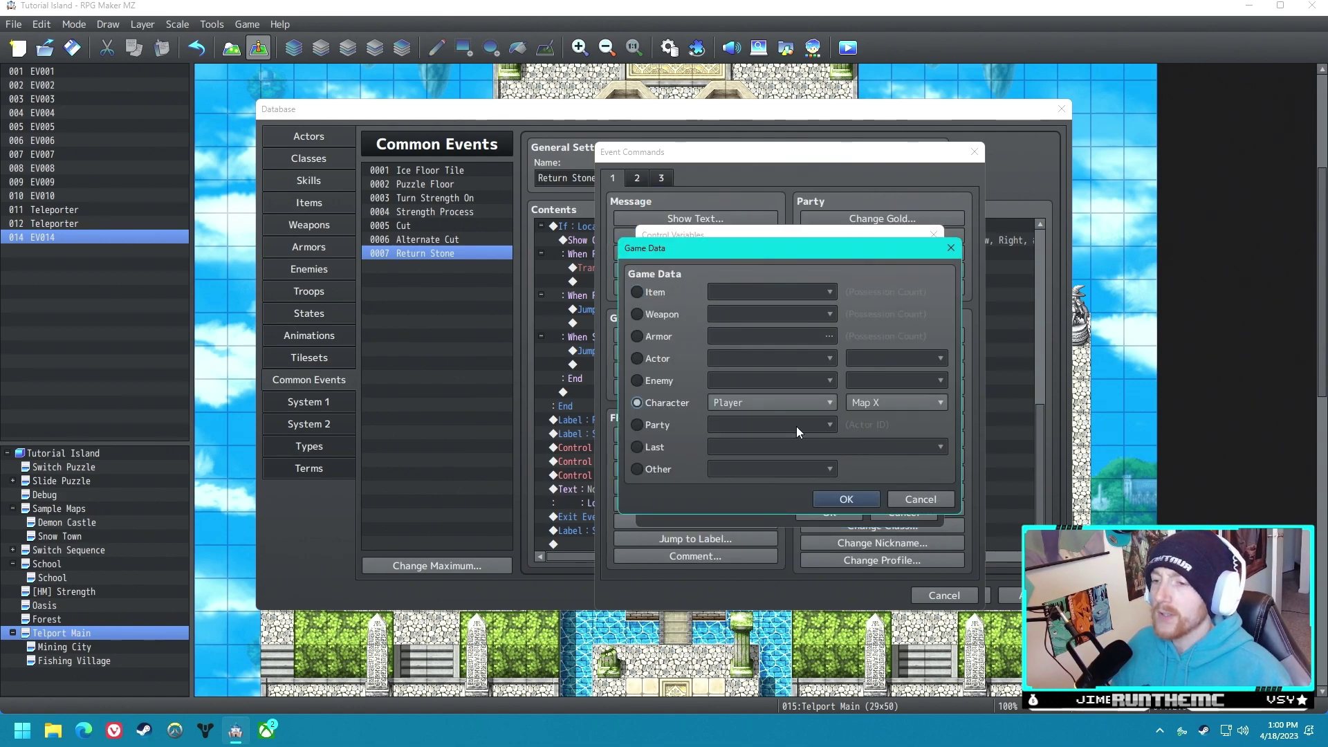
pyautogui.click(841, 499)
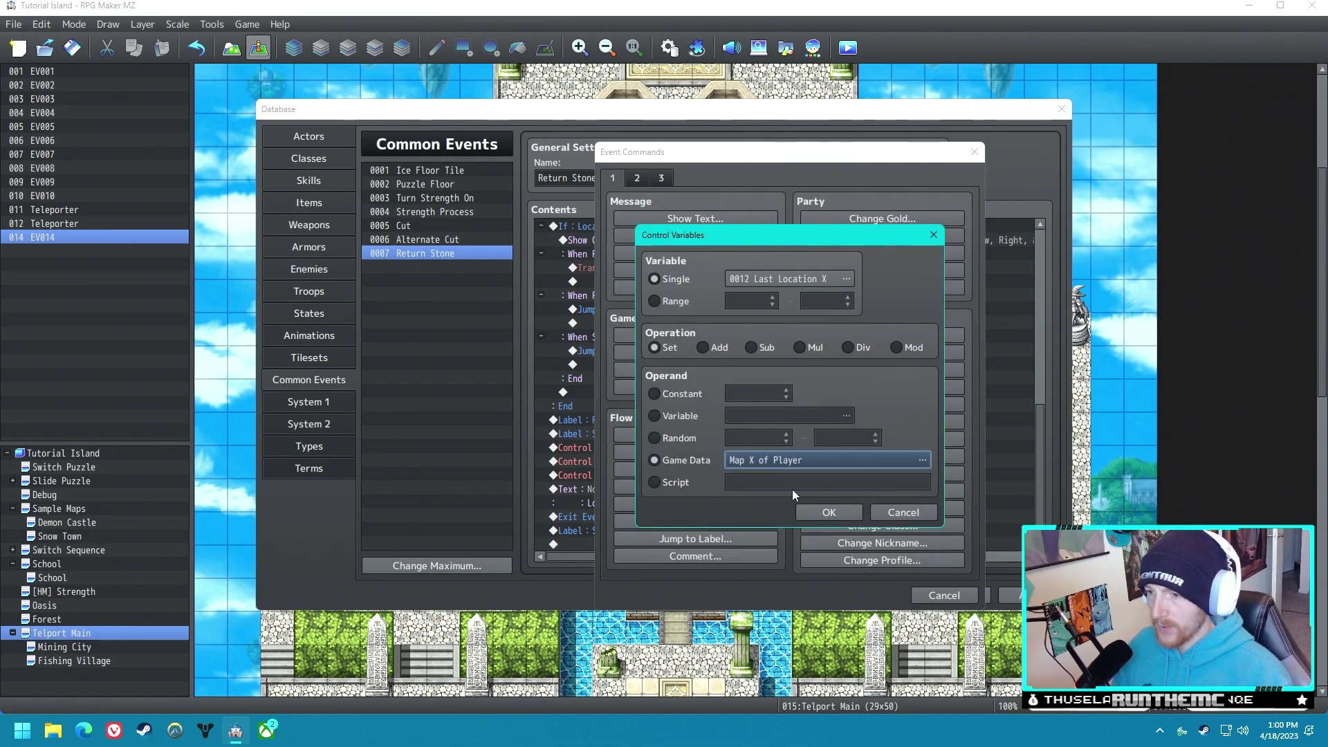
pyautogui.click(851, 516)
# Step: Add Control Variables setting Last Location Y to the player's map Y
pyautogui.doubleClick(678, 542)
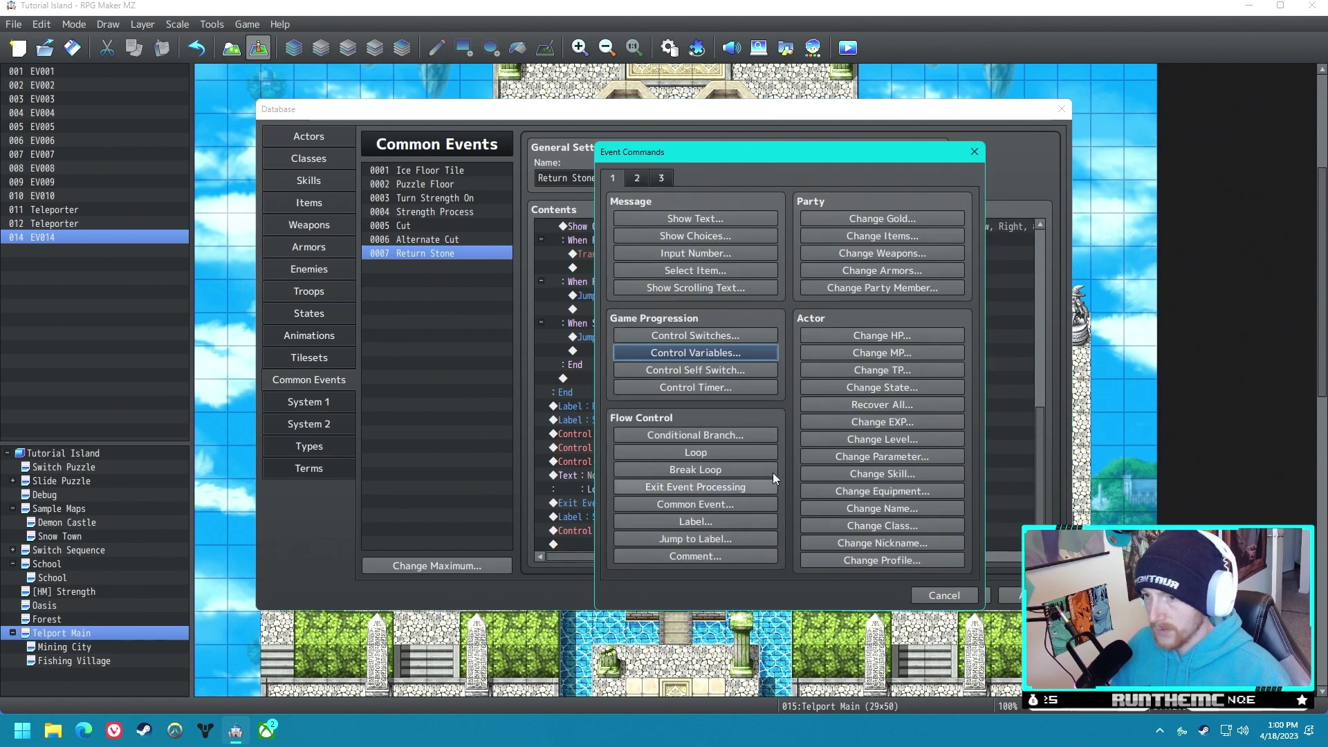
pyautogui.click(693, 354)
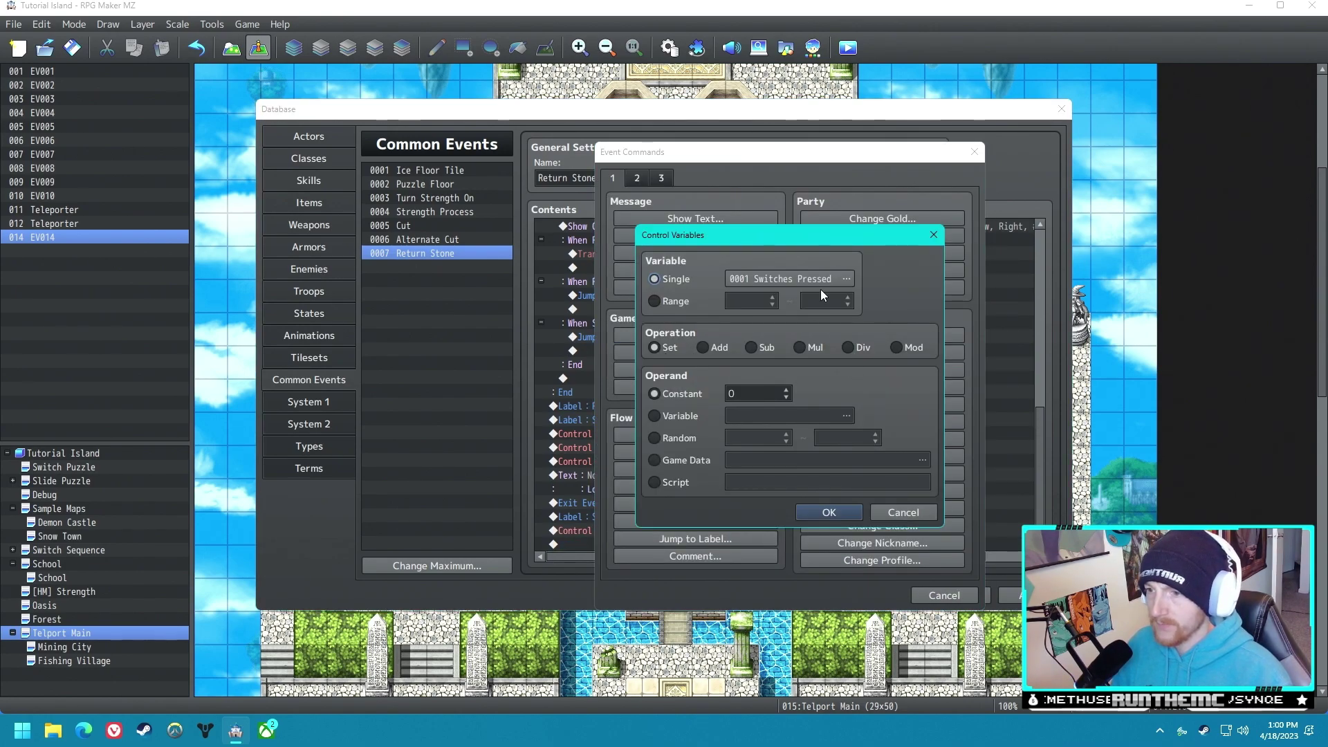
pyautogui.click(845, 278)
pyautogui.doubleClick(841, 397)
pyautogui.click(761, 460)
pyautogui.click(651, 408)
pyautogui.click(839, 499)
pyautogui.click(829, 512)
# Step: Add Control Variables setting Last Location ID to the current map ID
pyautogui.doubleClick(667, 543)
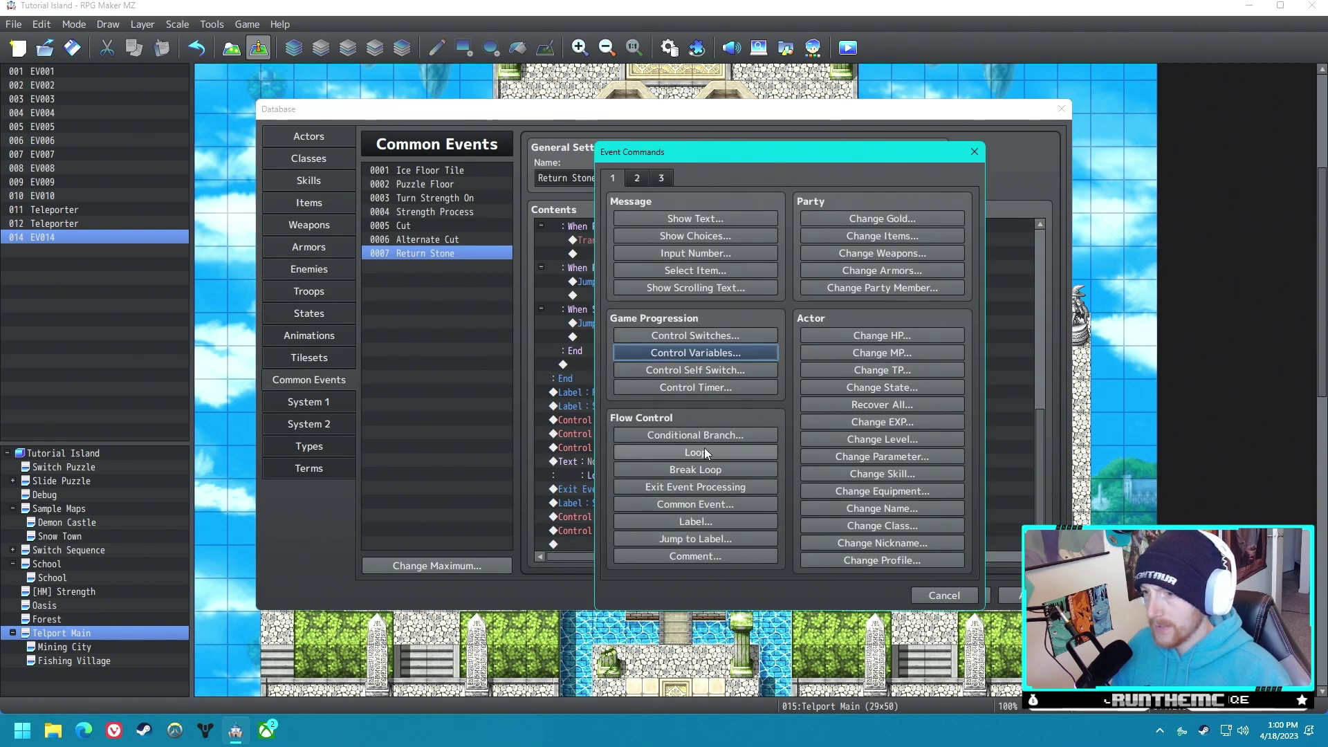
pyautogui.click(695, 352)
pyautogui.click(830, 279)
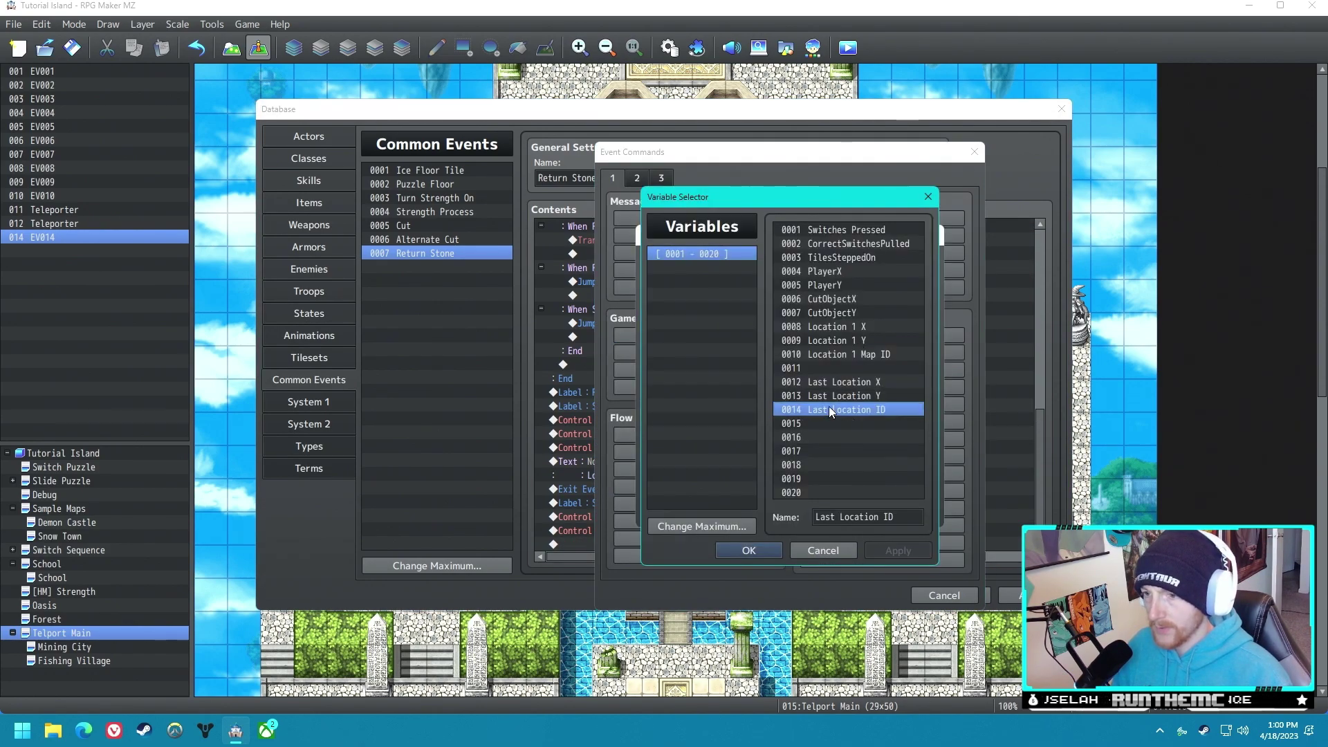
pyautogui.doubleClick(829, 408)
pyautogui.click(688, 462)
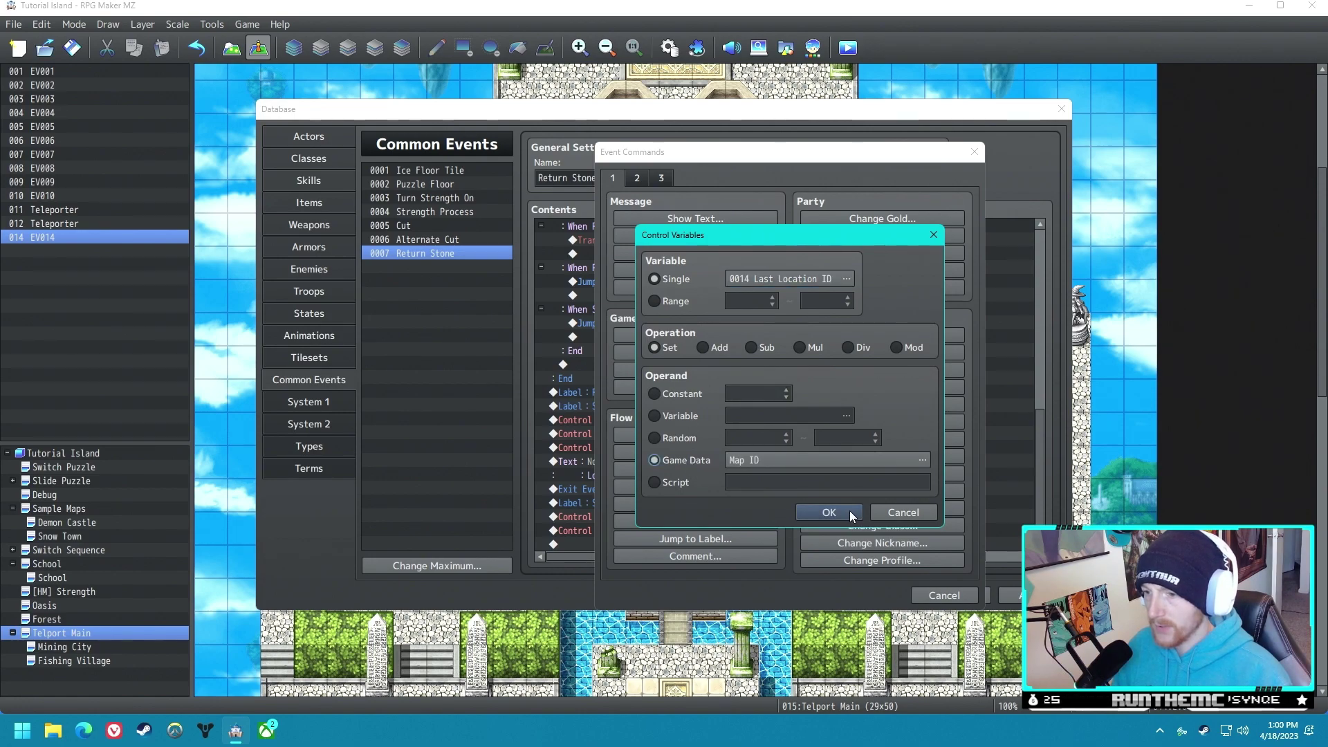
pyautogui.click(829, 512)
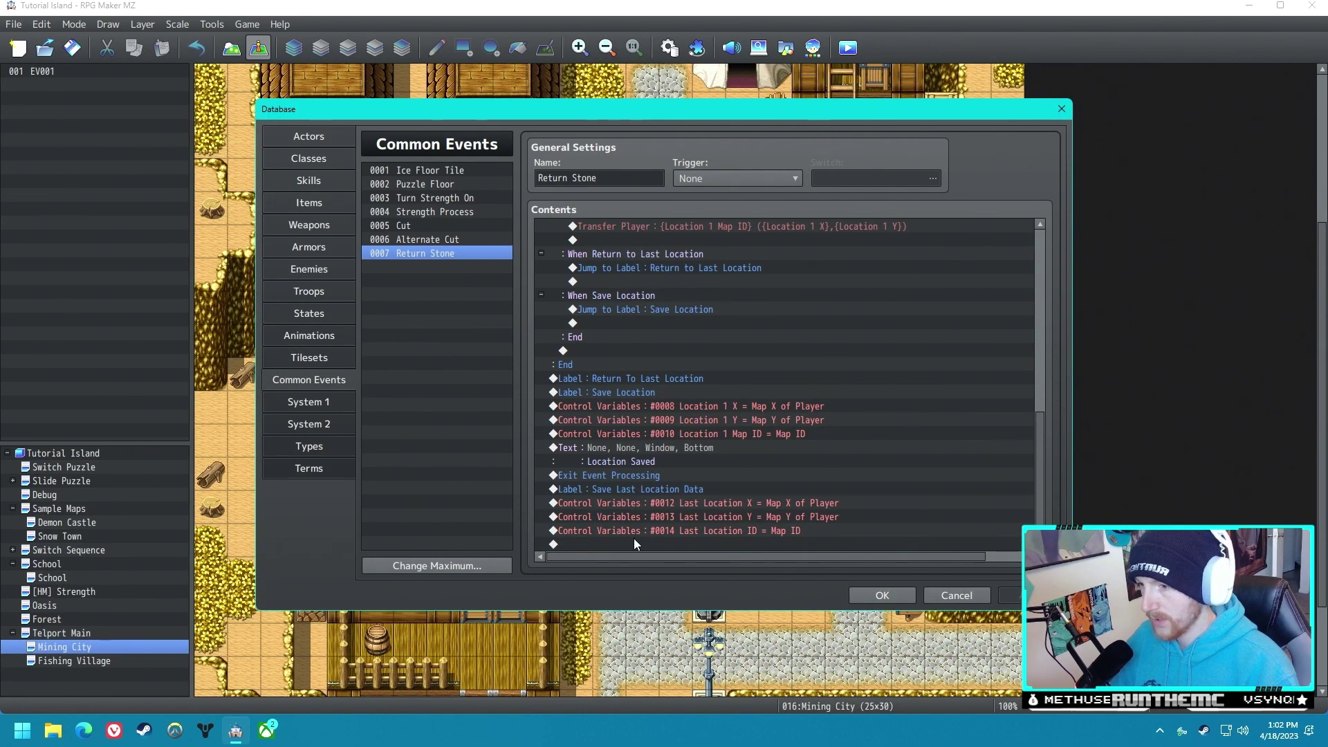
# Step: Add Exit Event Processing after the Last Location variable commands
pyautogui.scroll(10, 641, 497)
pyautogui.doubleClick(660, 309)
pyautogui.press('Escape')
pyautogui.scroll(-10, 1039, 374)
pyautogui.click(662, 544)
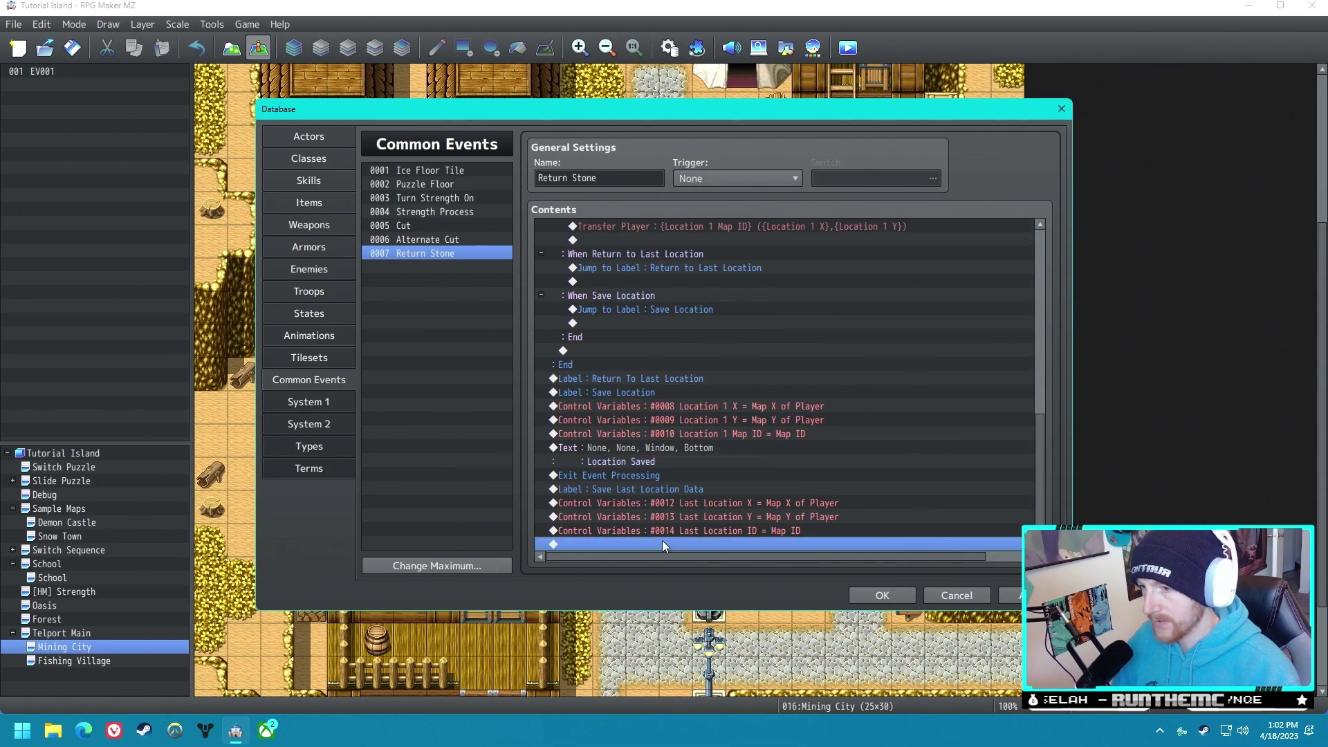
pyautogui.doubleClick(662, 541)
pyautogui.click(700, 493)
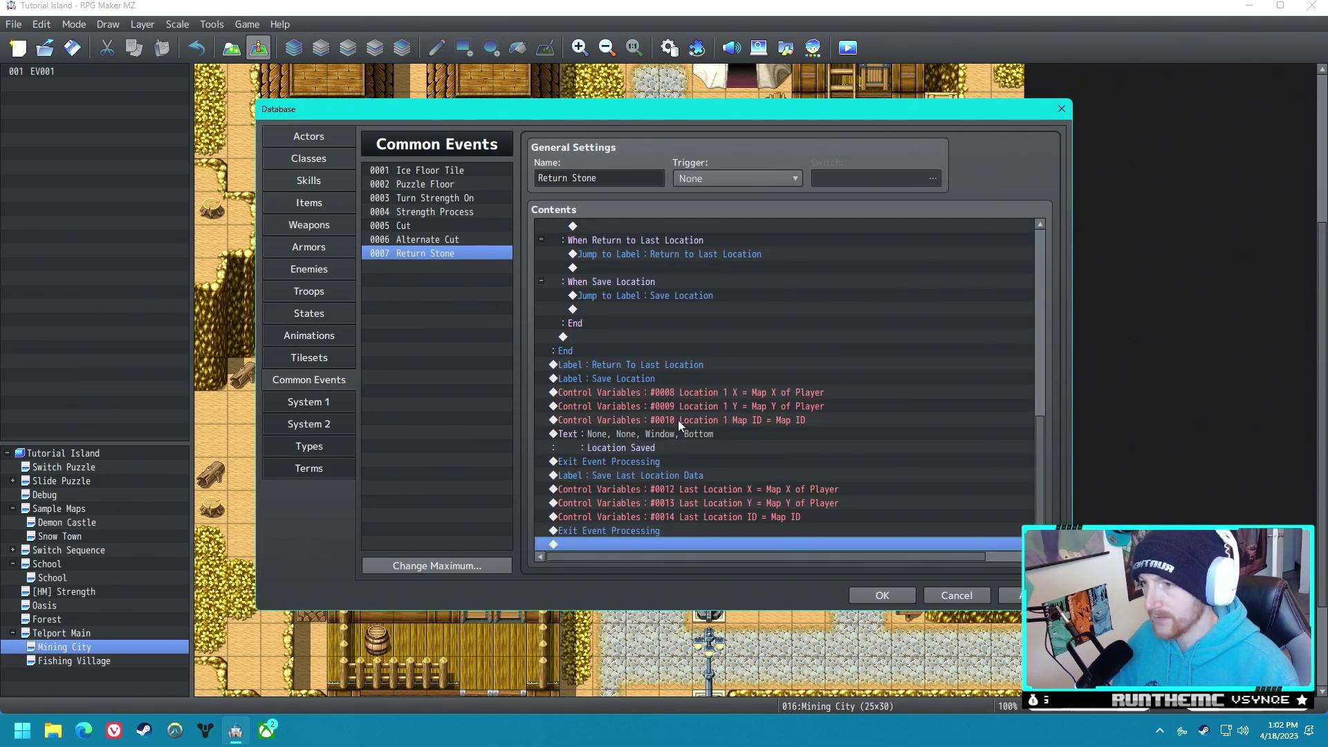
# Step: Add a Transfer Player using variables Last Location ID, Last Location X and Last Location Y
pyautogui.press('Return')
pyautogui.click(637, 177)
pyautogui.click(680, 218)
pyautogui.click(700, 350)
pyautogui.click(809, 368)
pyautogui.doubleClick(846, 388)
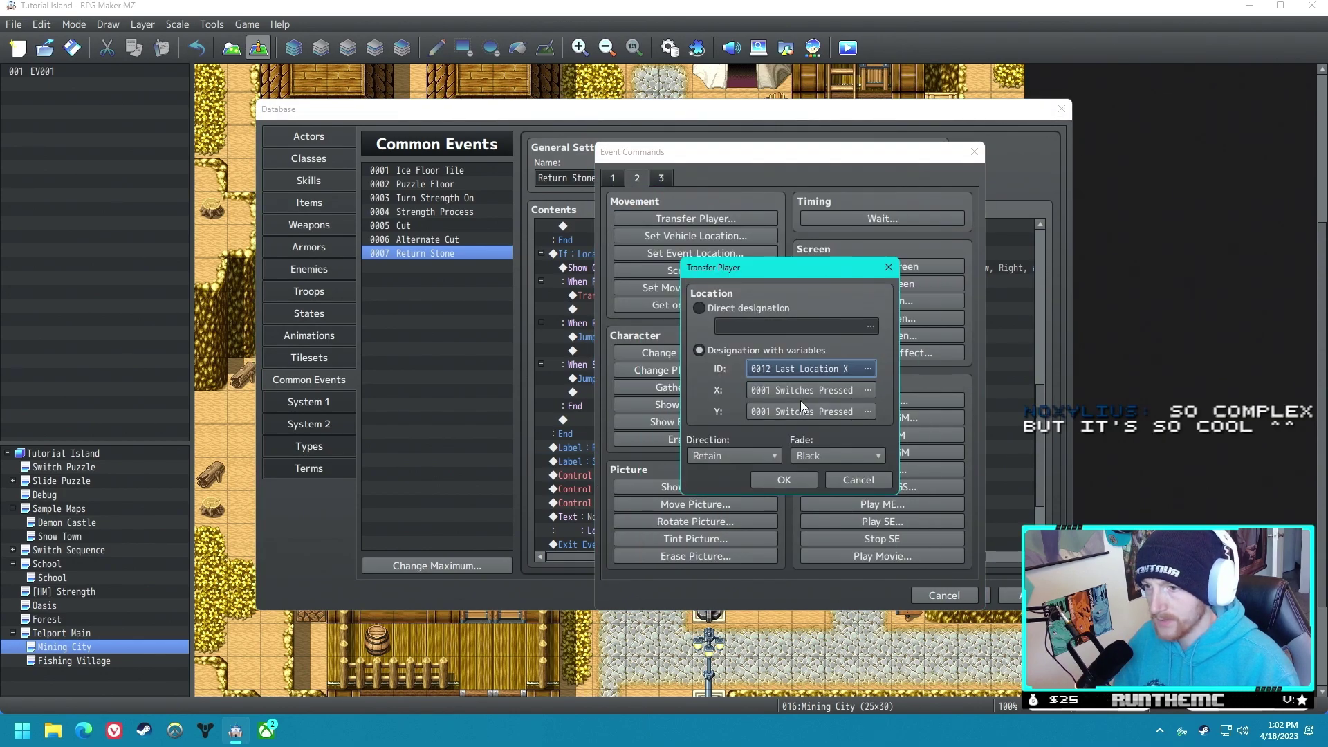
pyautogui.click(803, 391)
pyautogui.click(823, 551)
pyautogui.click(821, 374)
pyautogui.doubleClick(823, 382)
pyautogui.click(836, 391)
pyautogui.press('Return')
pyautogui.click(824, 409)
pyautogui.doubleClick(823, 396)
pyautogui.click(784, 479)
# Step: Scroll back up Return Stone's list and select the Map ID = 15 branch
pyautogui.rightClick(630, 419)
pyautogui.click(647, 430)
pyautogui.press('Escape')
pyautogui.scroll(5, 663, 454)
pyautogui.scroll(6, 1028, 383)
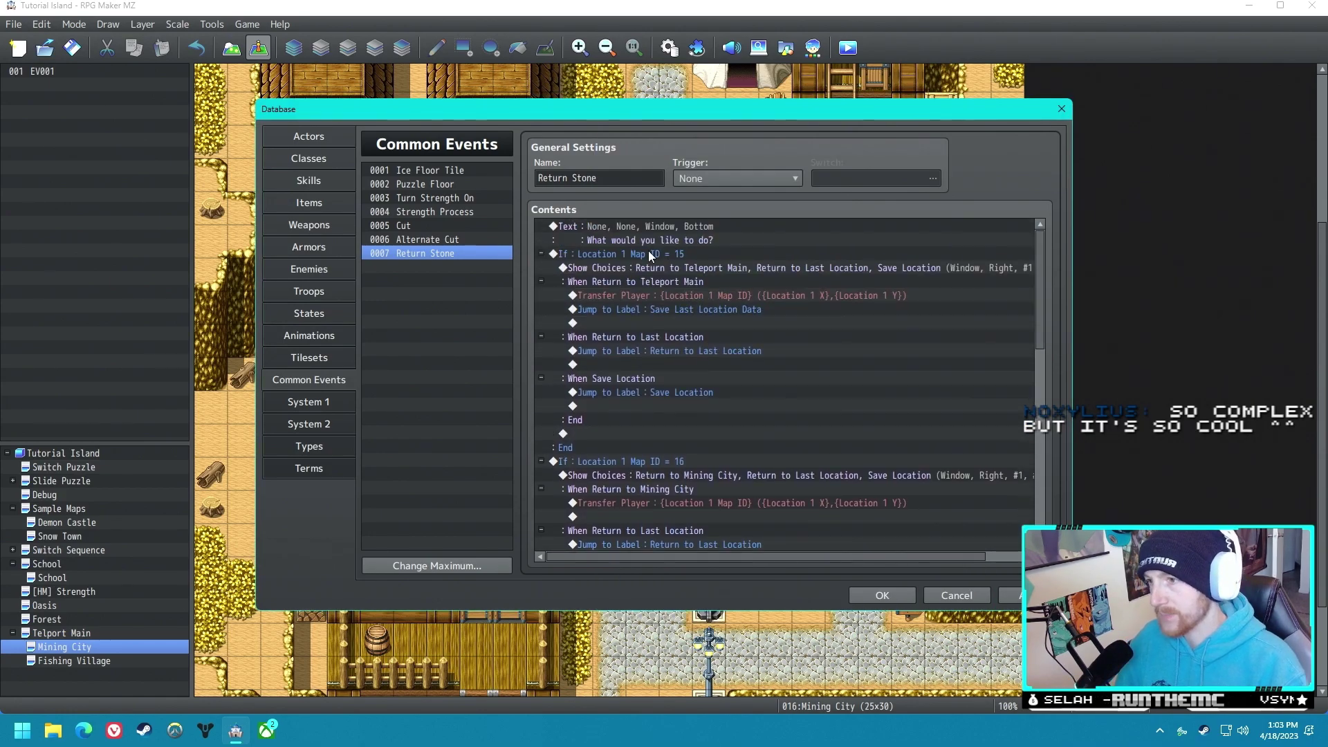
pyautogui.click(649, 254)
# Step: Add a comment above the Map ID = 15 branch, then reopen Return Stone from Telport Main
pyautogui.rightClick(651, 256)
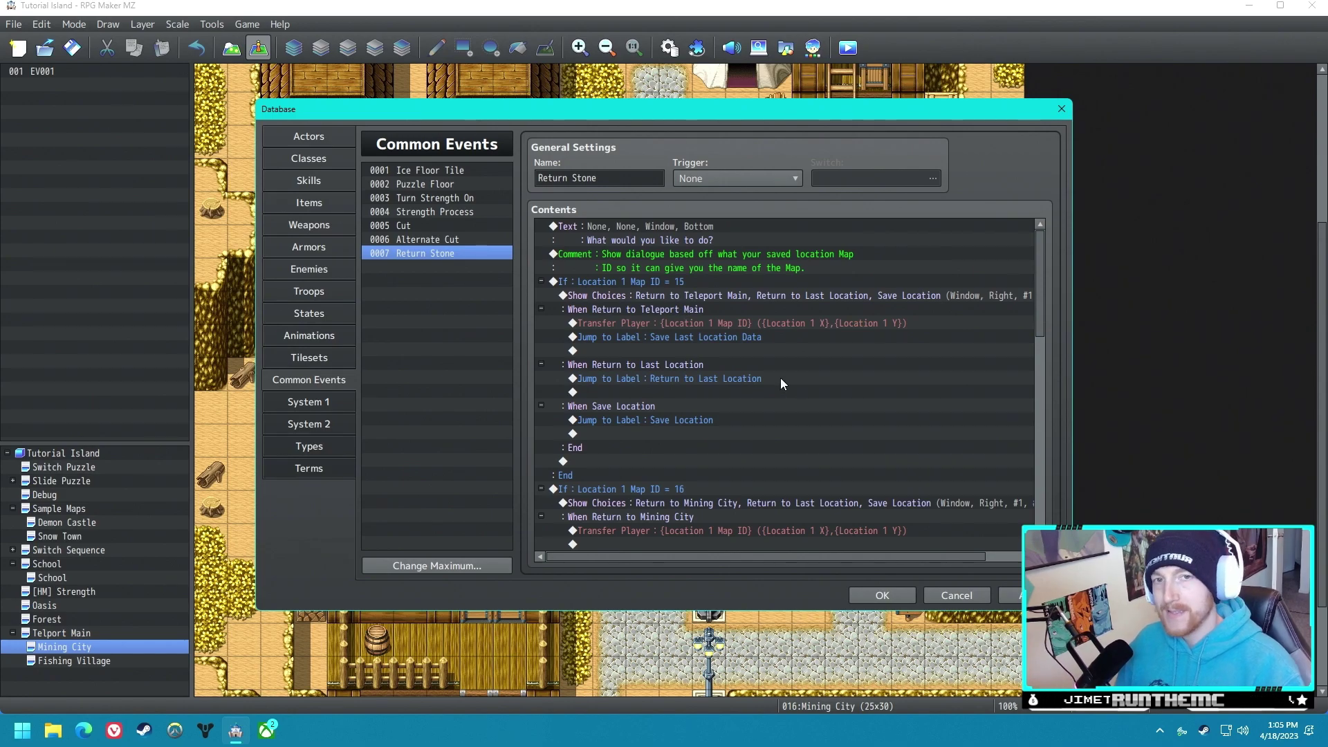
pyautogui.click(888, 593)
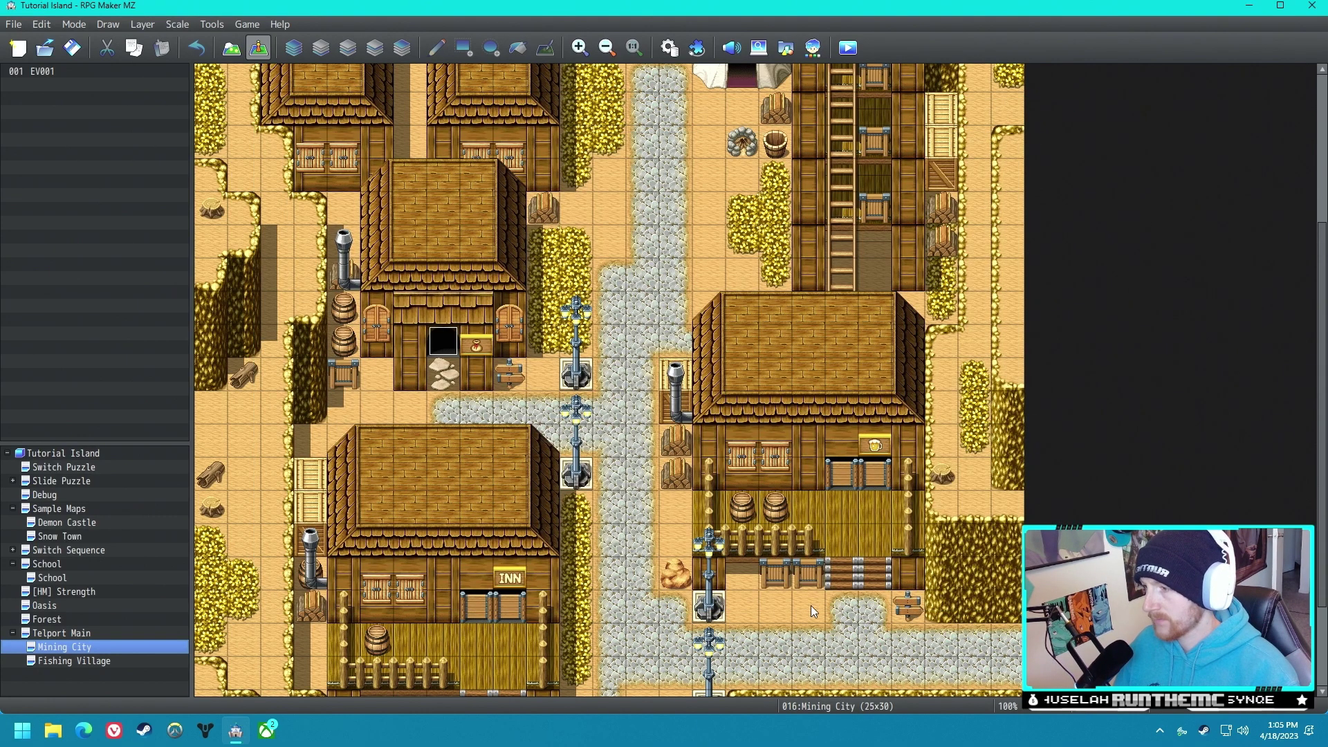
pyautogui.click(82, 631)
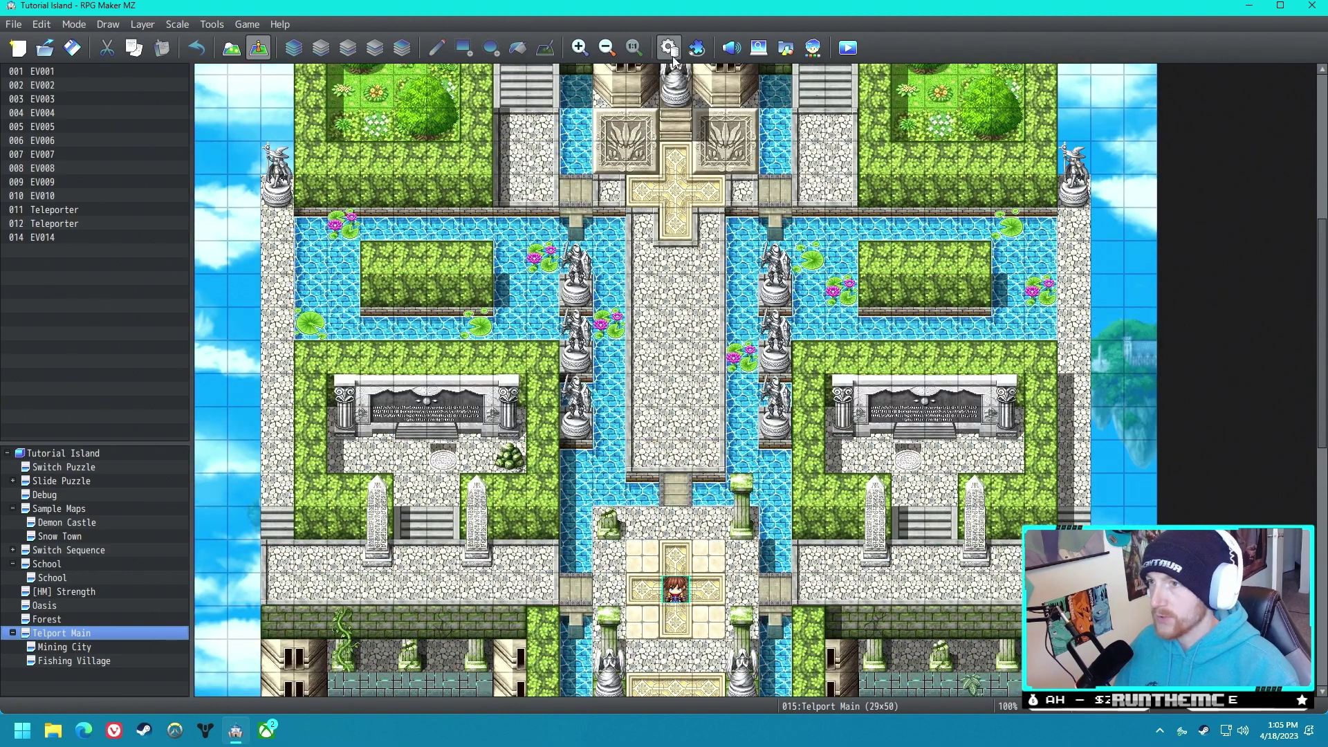
pyautogui.click(672, 58)
# Step: Review Return Stone's message, comments, Map ID 15 and 16 blocks, transfer and label jump
pyautogui.click(642, 242)
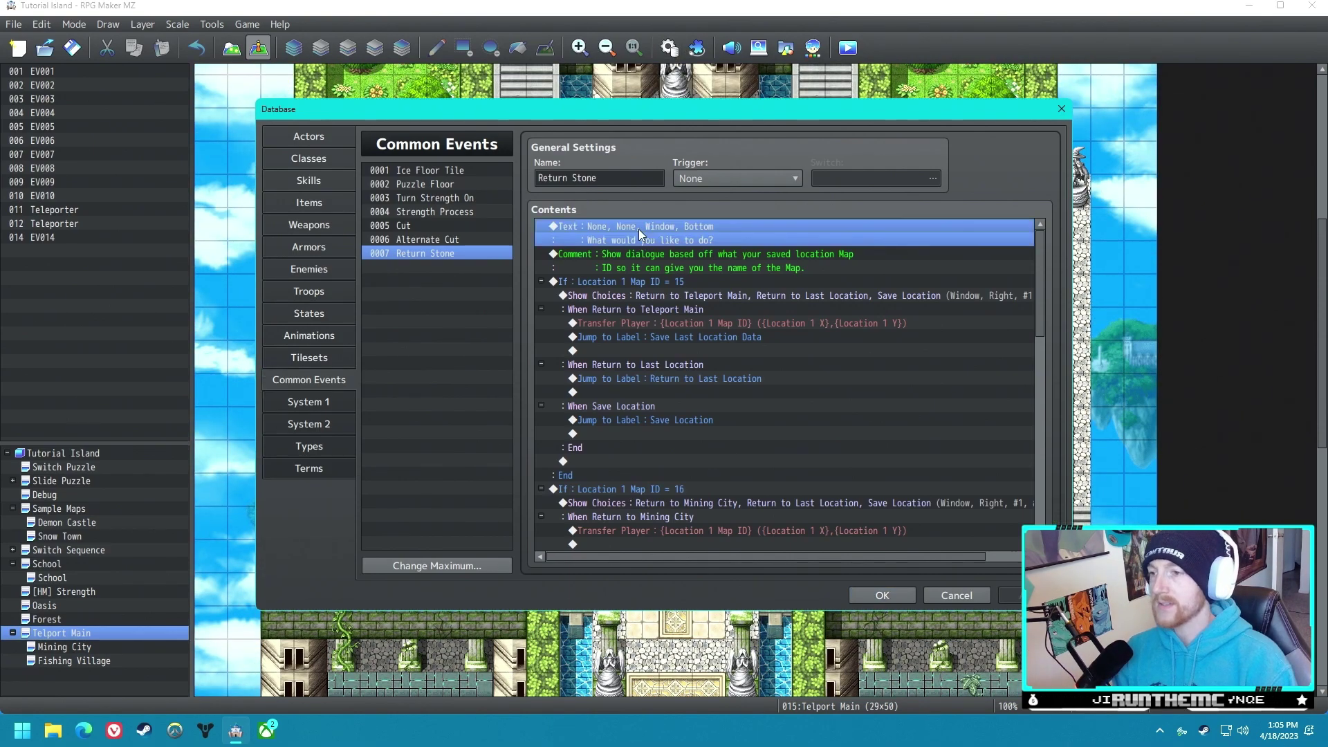
pyautogui.click(603, 258)
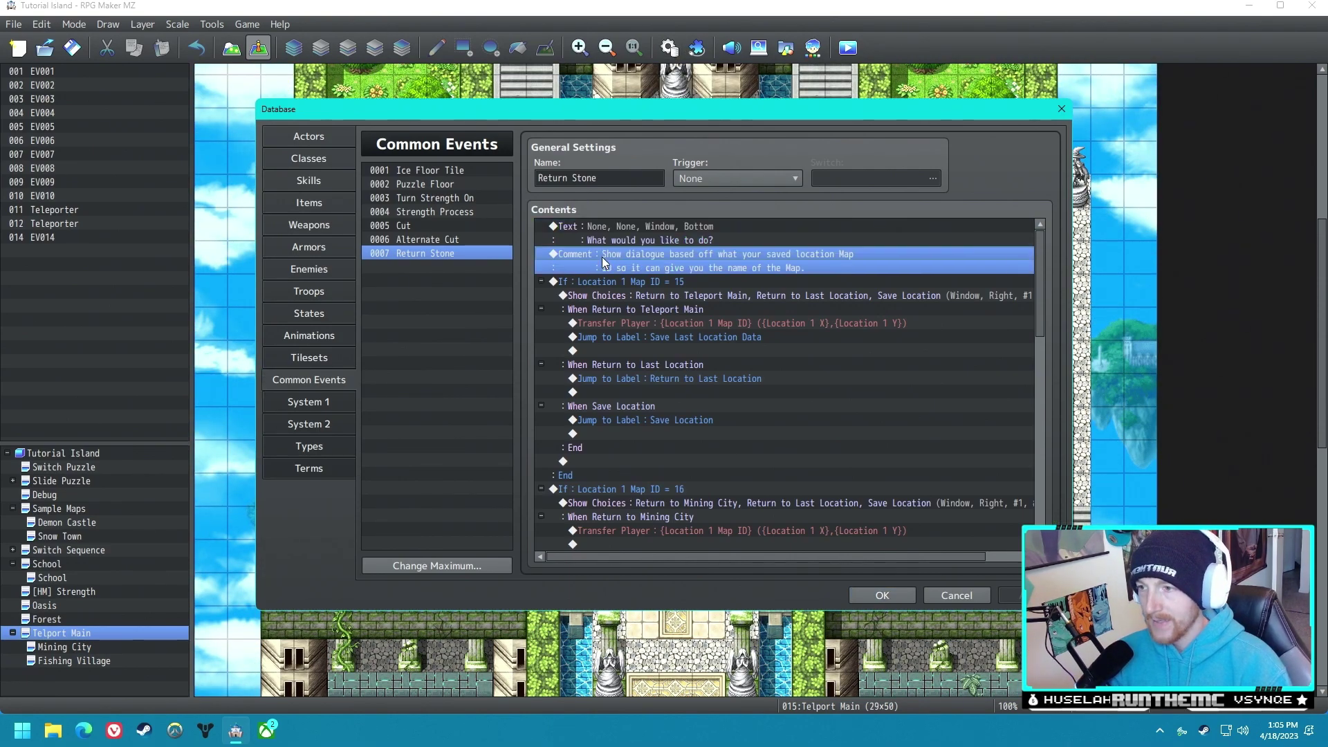
pyautogui.click(665, 288)
pyautogui.click(683, 508)
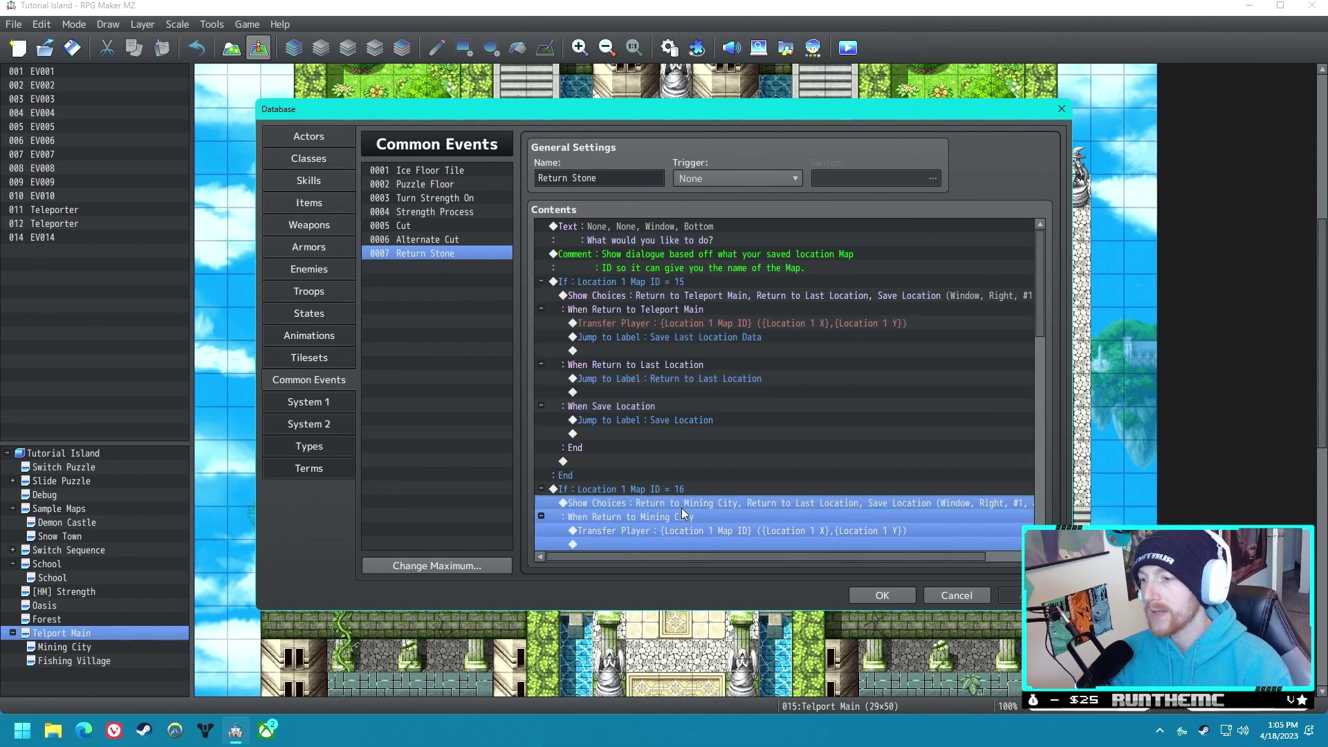
pyautogui.click(708, 306)
pyautogui.doubleClick(695, 315)
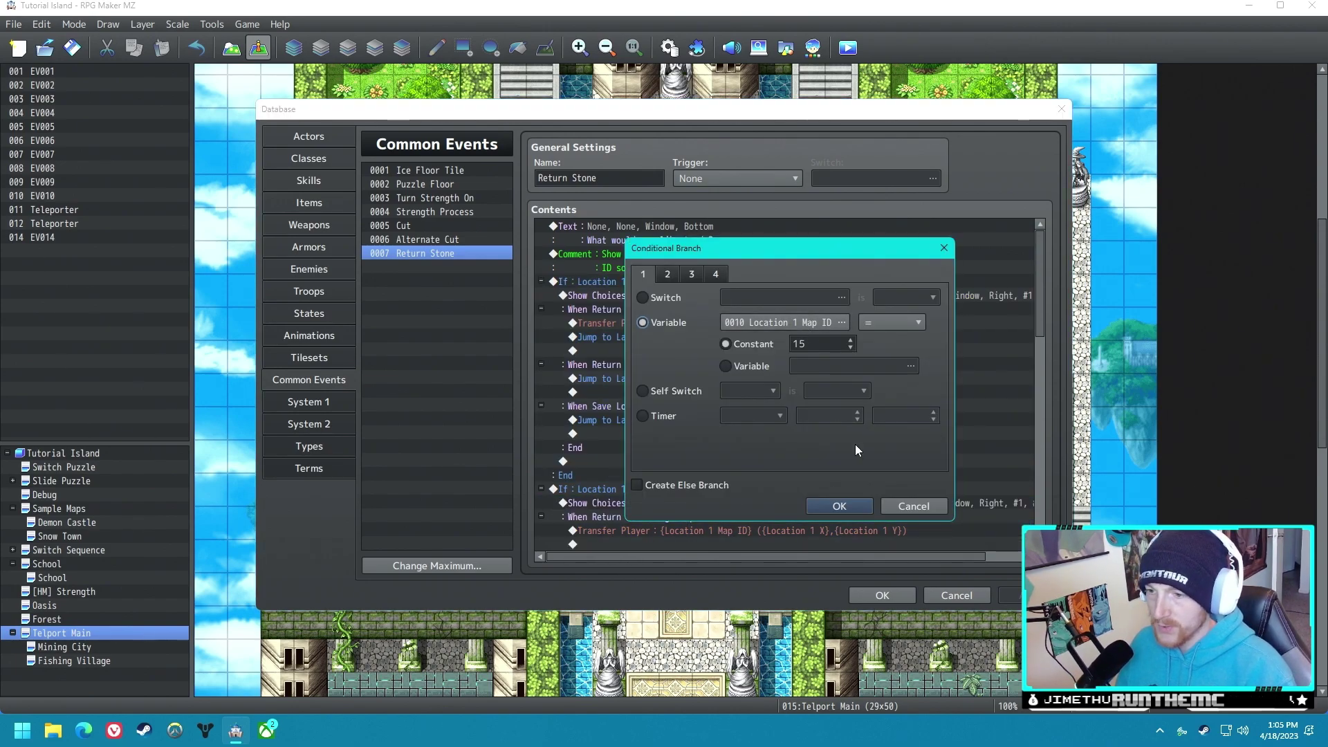
pyautogui.click(898, 509)
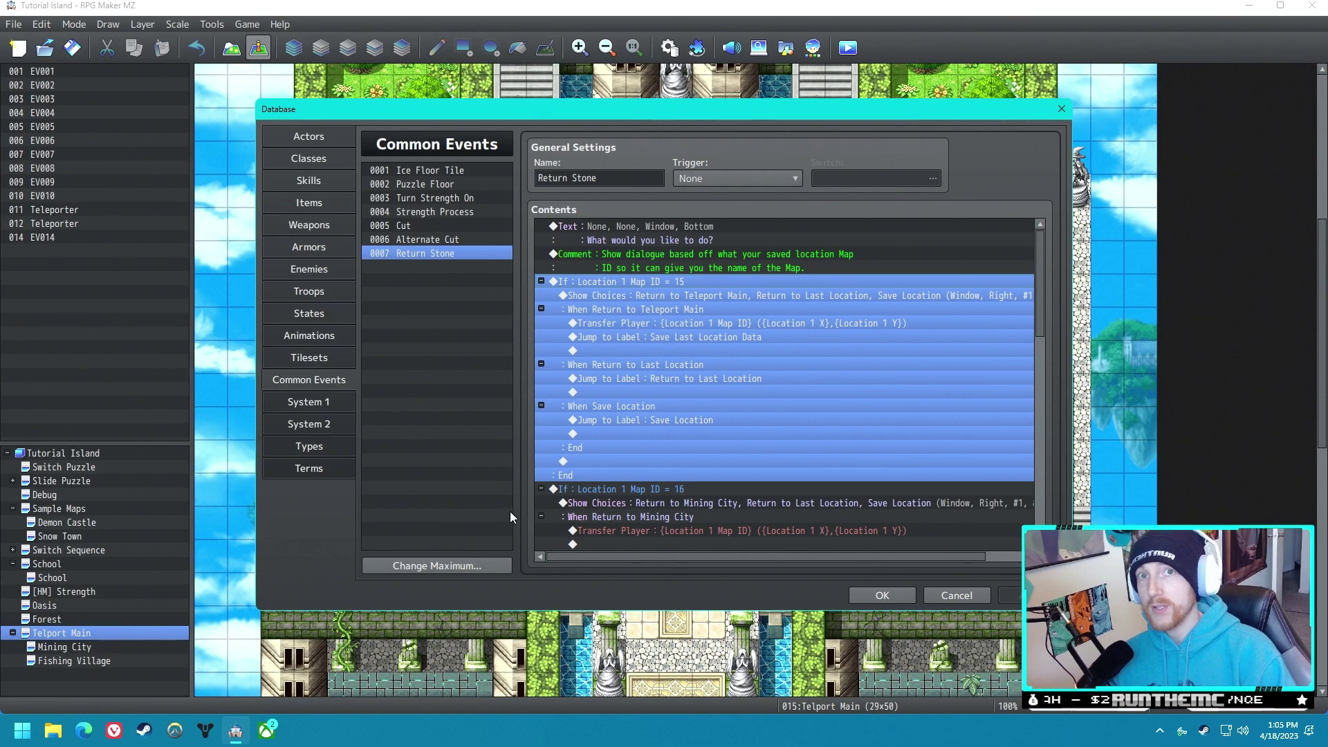
pyautogui.moveTo(679, 501)
pyautogui.mouseDown()
pyautogui.moveTo(649, 483)
pyautogui.moveTo(661, 503)
pyautogui.mouseUp()
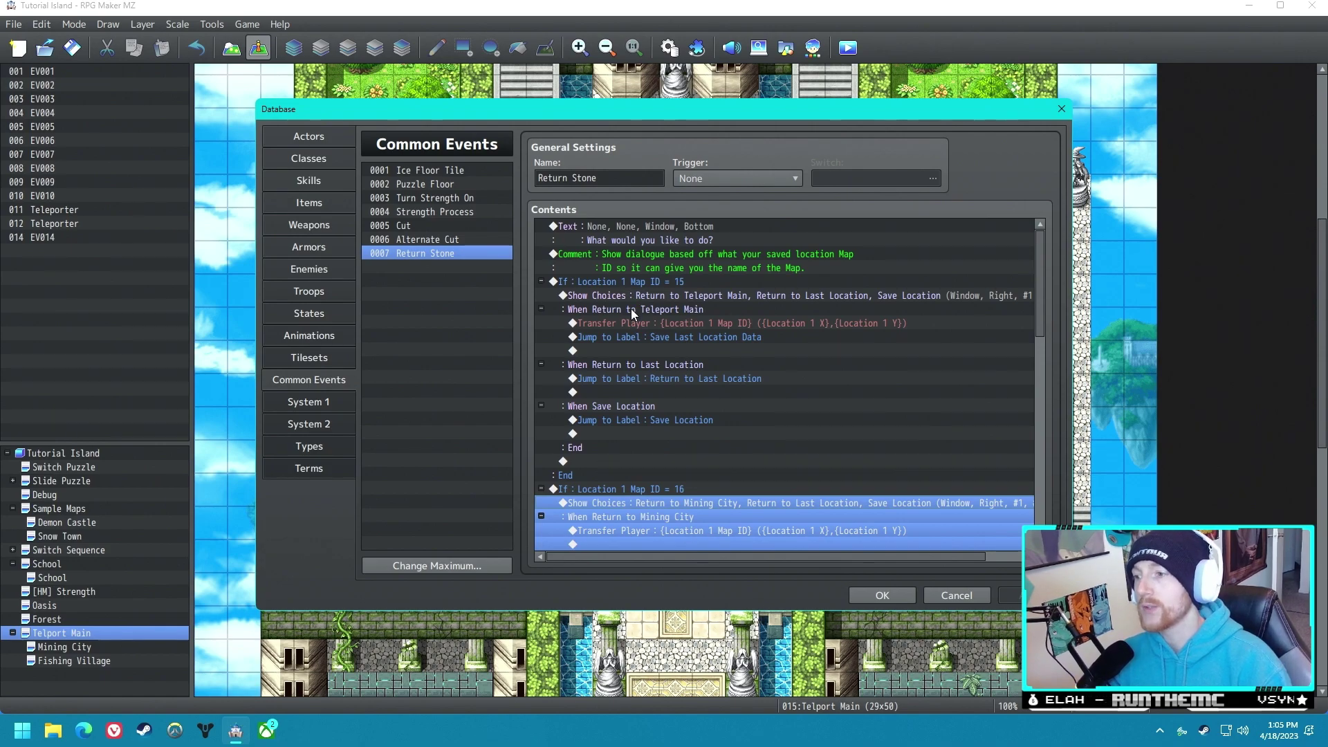
pyautogui.click(641, 323)
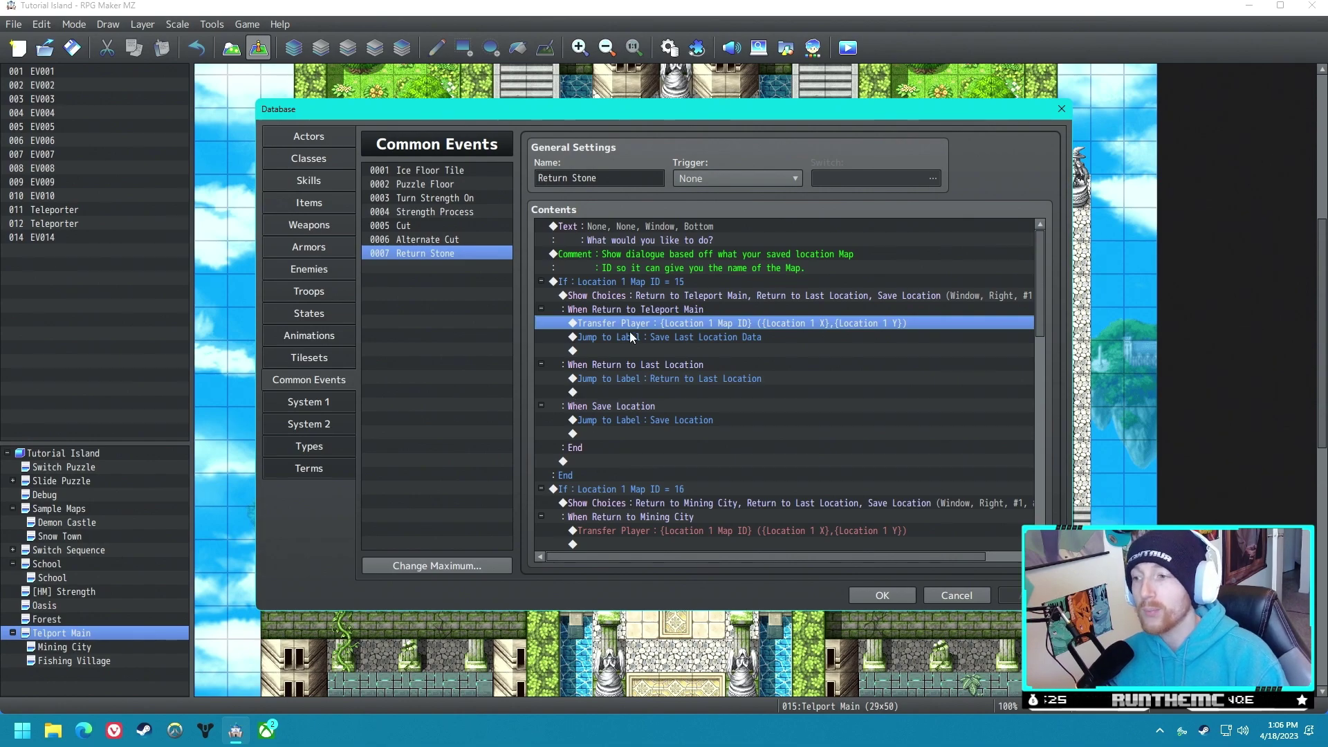
pyautogui.click(683, 338)
pyautogui.moveTo(1044, 337); pyautogui.dragTo(1043, 538)
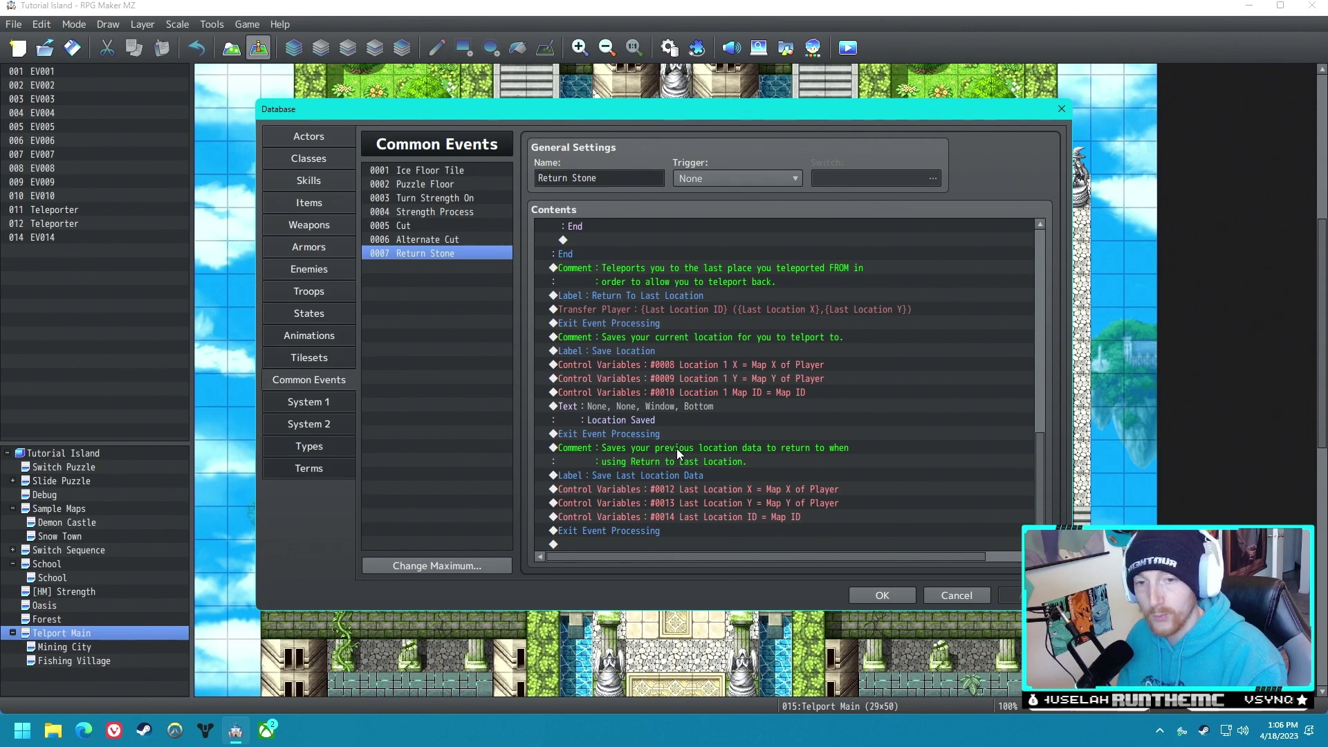
pyautogui.scroll(5, 1015, 230)
pyautogui.scroll(-5, 973, 421)
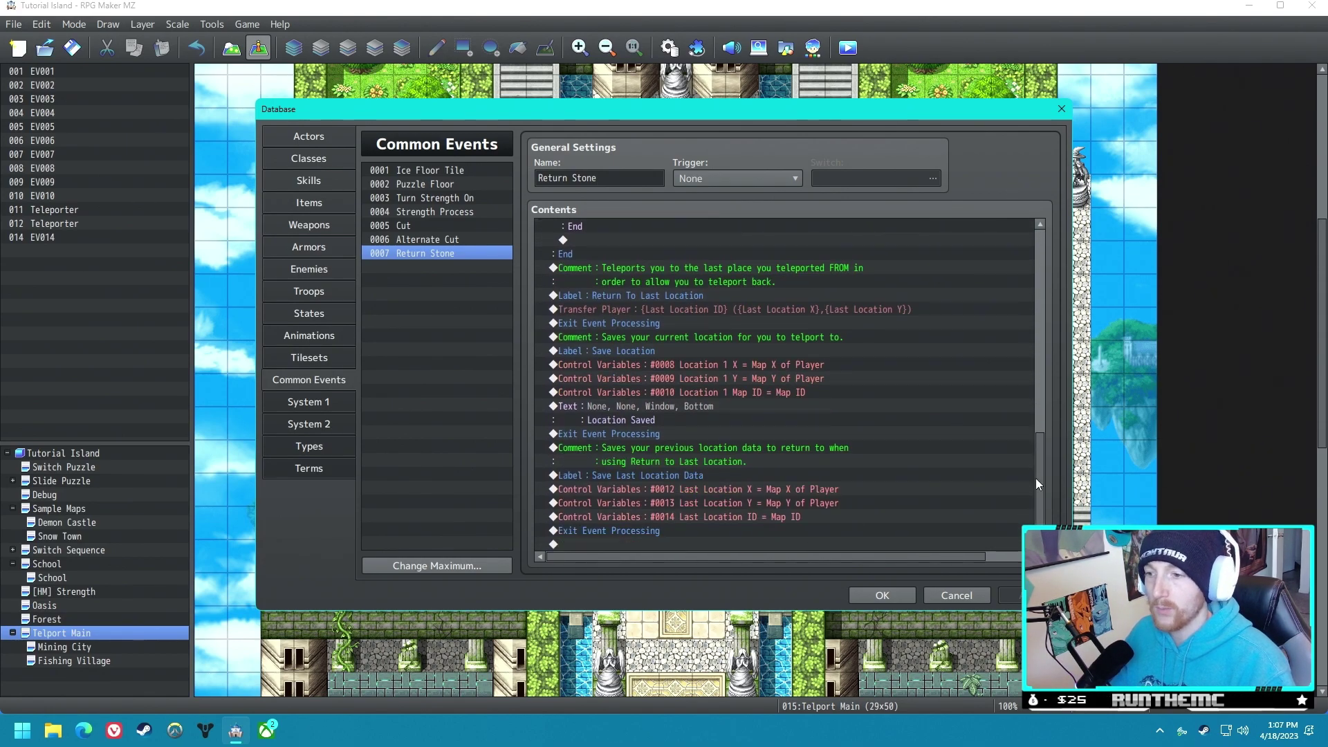
pyautogui.scroll(5, 795, 527)
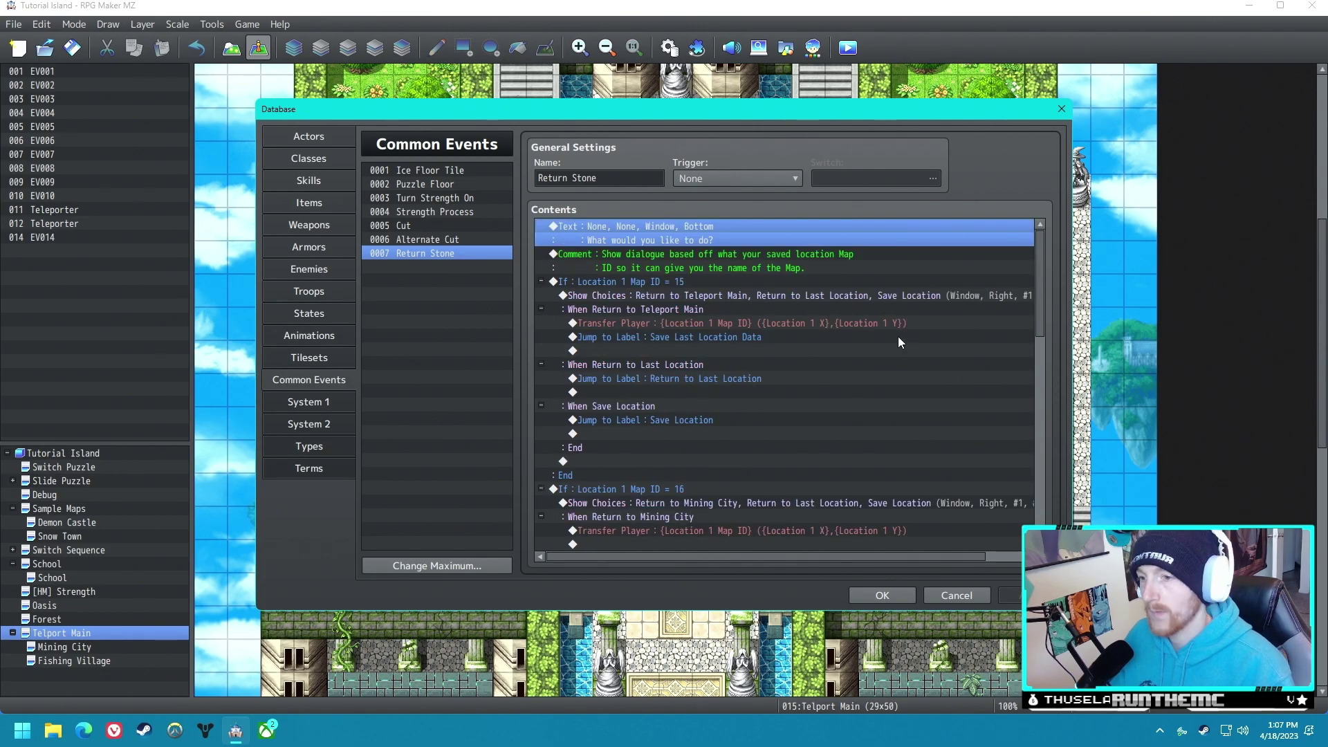
# Step: Close the Database and open event EV014's command list
pyautogui.click(858, 597)
pyautogui.moveTo(1325, 418); pyautogui.dragTo(1322, 274)
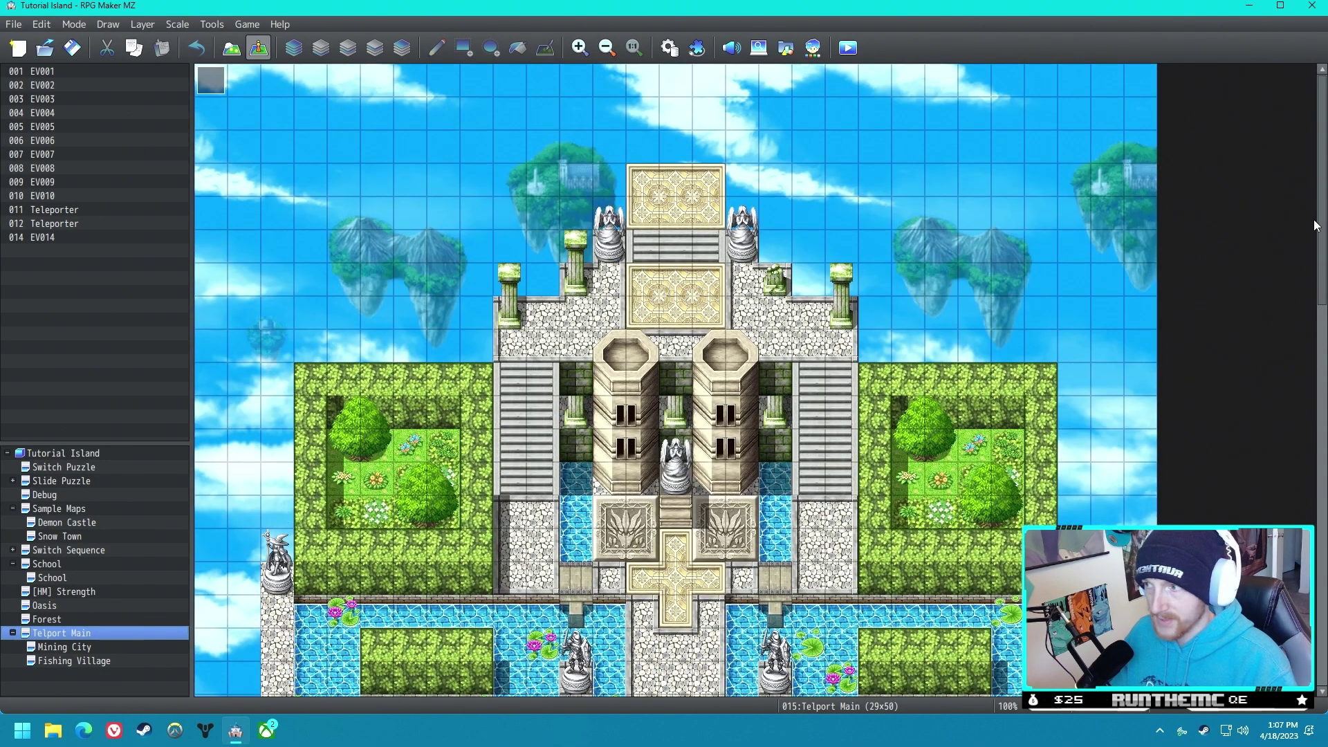
pyautogui.doubleClick(211, 80)
pyautogui.doubleClick(734, 280)
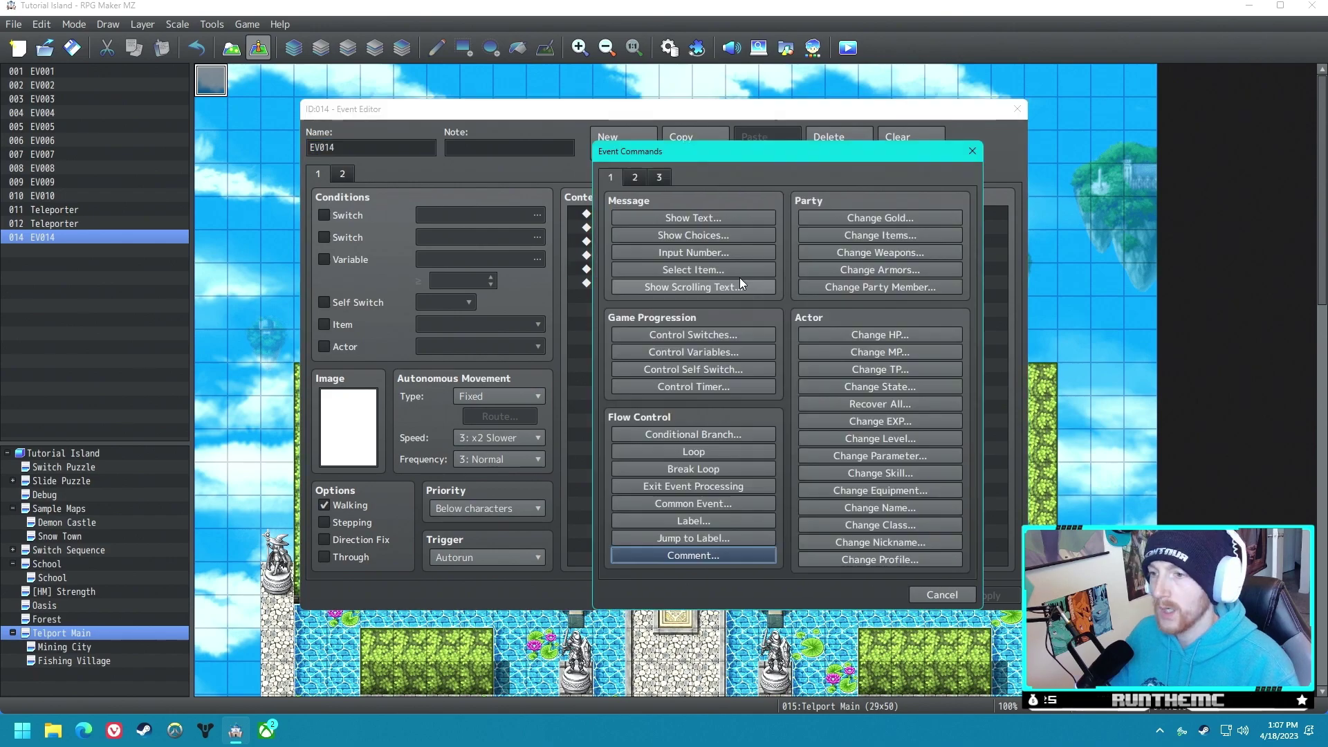
# Step: Add a Control Variables command setting 0012 Last Location X from Game Data > Character position
pyautogui.click(691, 382)
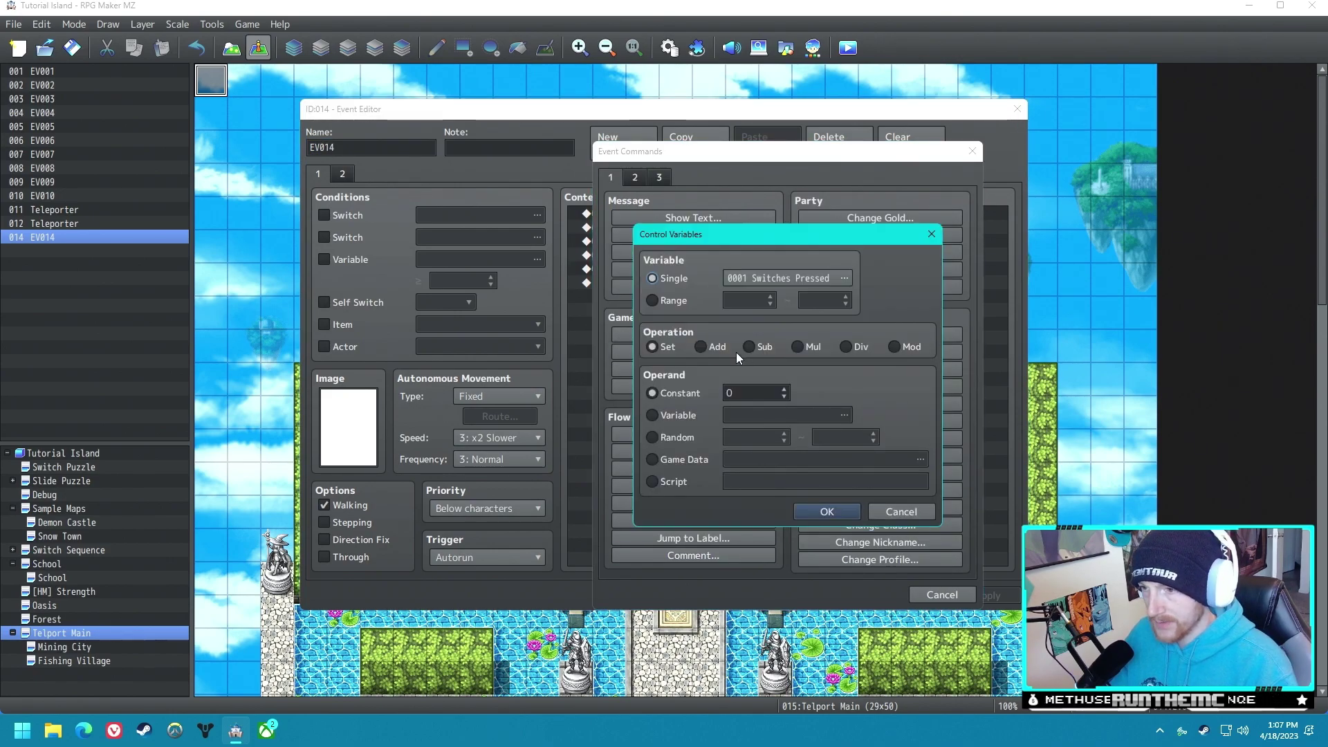
pyautogui.click(741, 278)
pyautogui.click(839, 382)
pyautogui.click(748, 551)
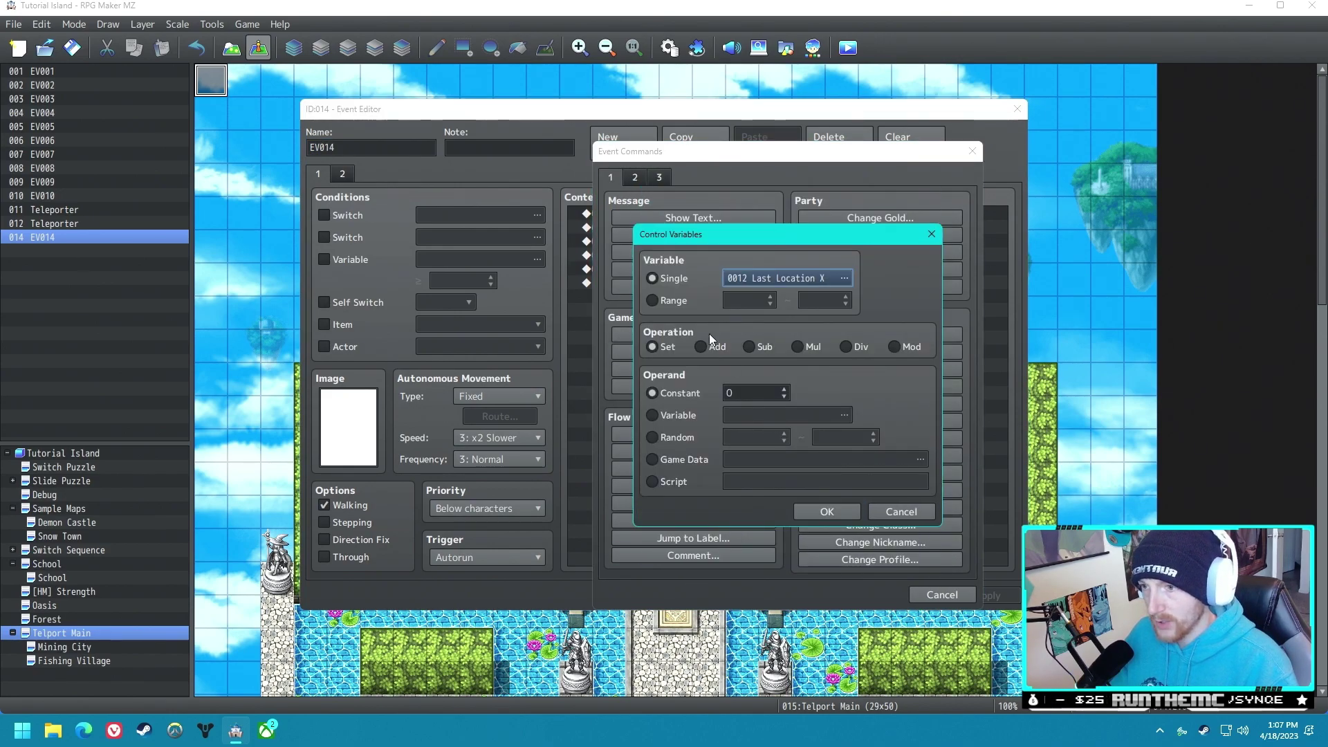
pyautogui.click(681, 460)
pyautogui.click(807, 462)
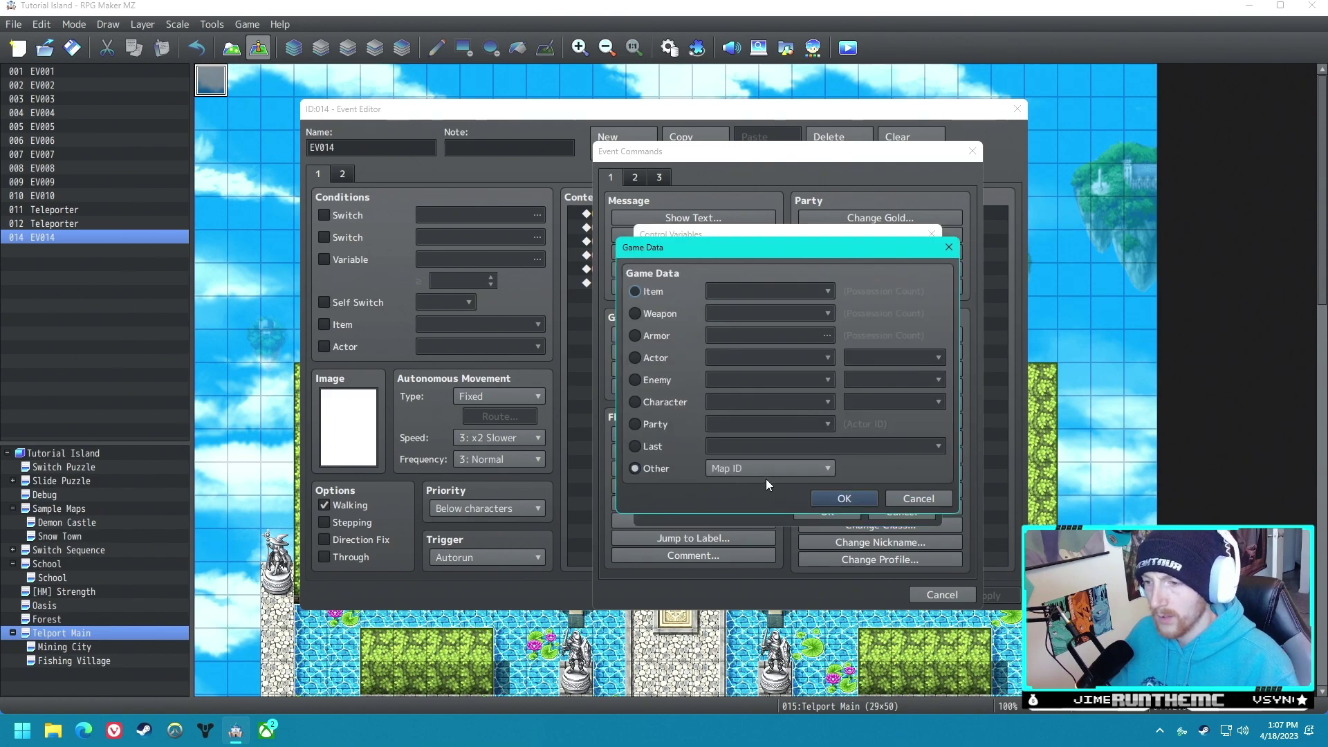
pyautogui.click(745, 464)
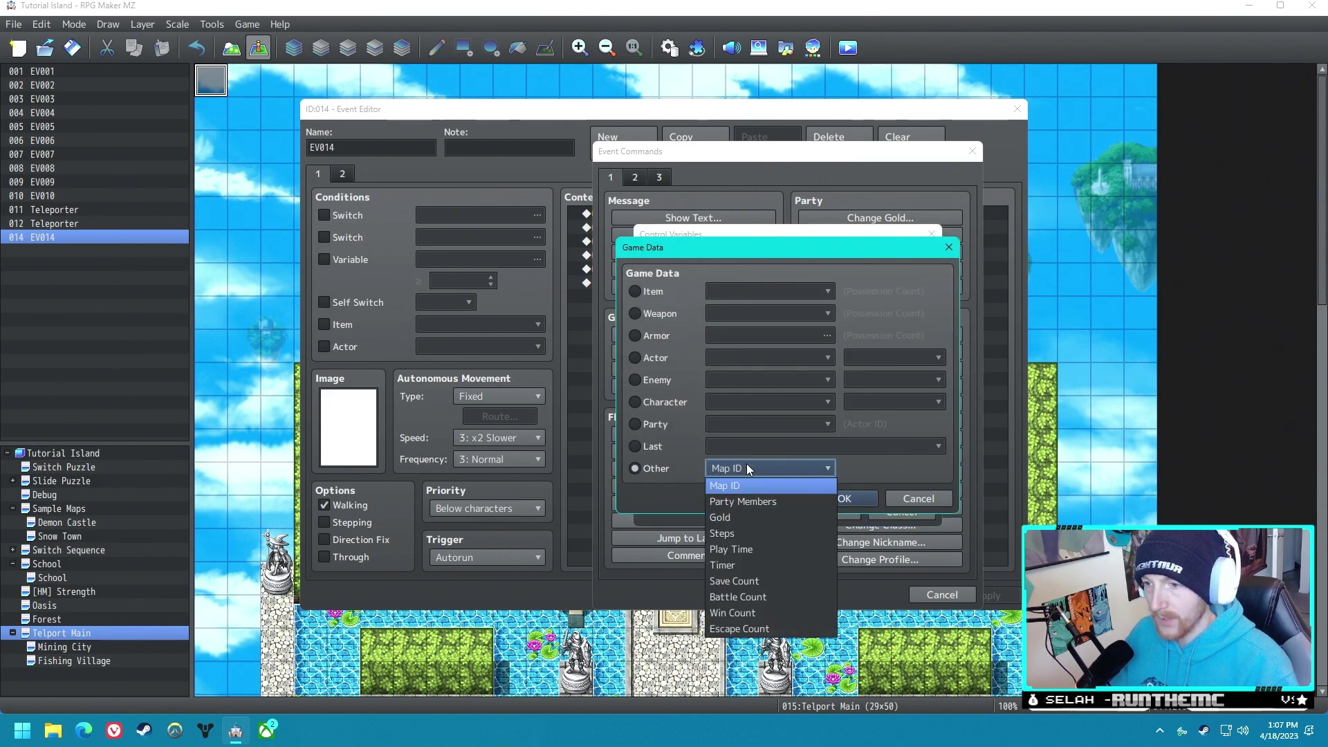
pyautogui.click(896, 460)
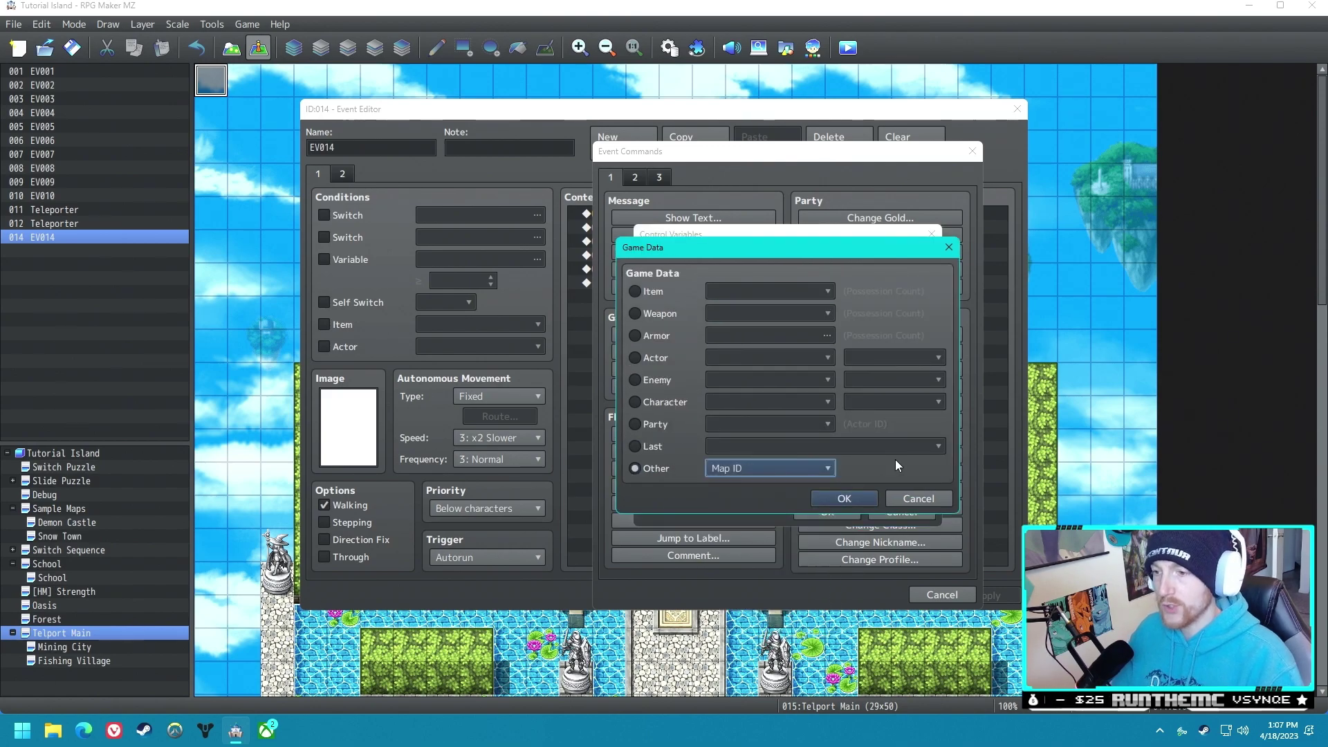
pyautogui.click(658, 401)
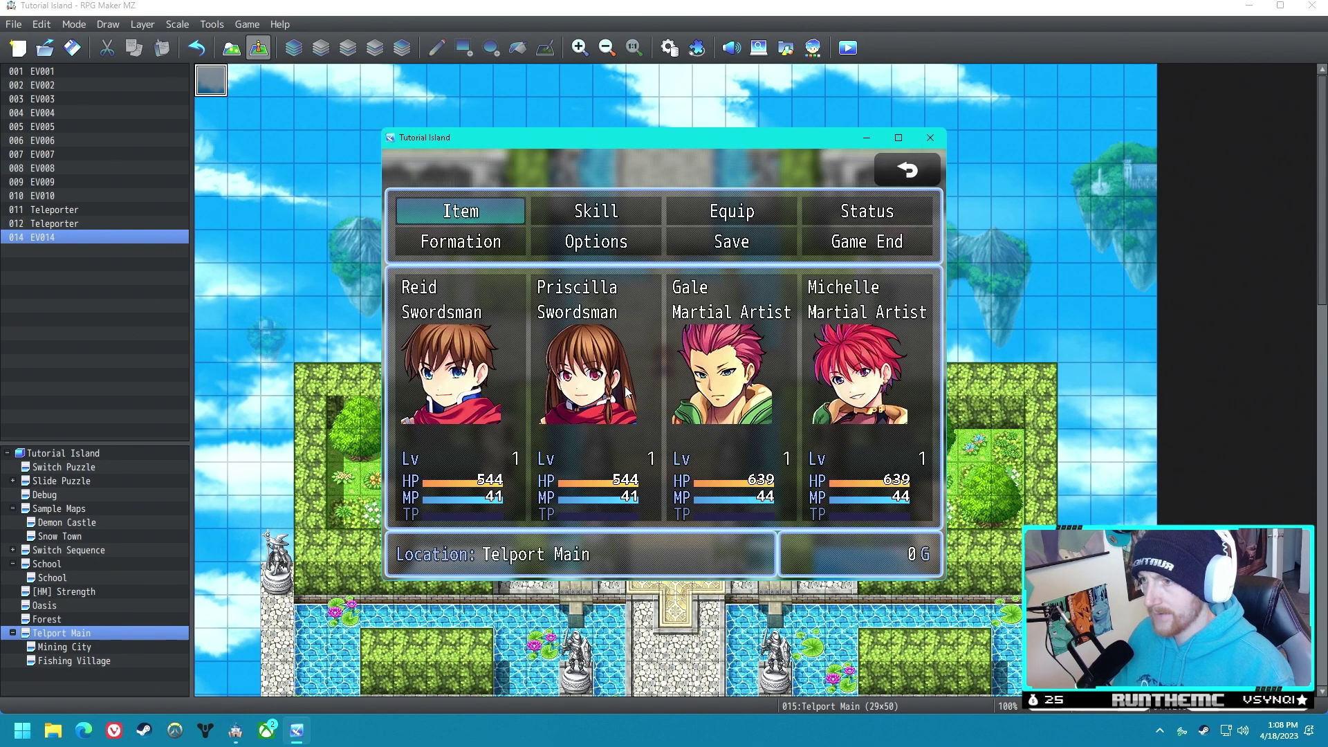
# Step: Use the Return Stone from Key Items and choose Return to Teleport Main
pyautogui.press('Return')
pyautogui.press('Right')
pyautogui.press('Right')
pyautogui.press('Right')
pyautogui.press('Return')
pyautogui.press('Return')
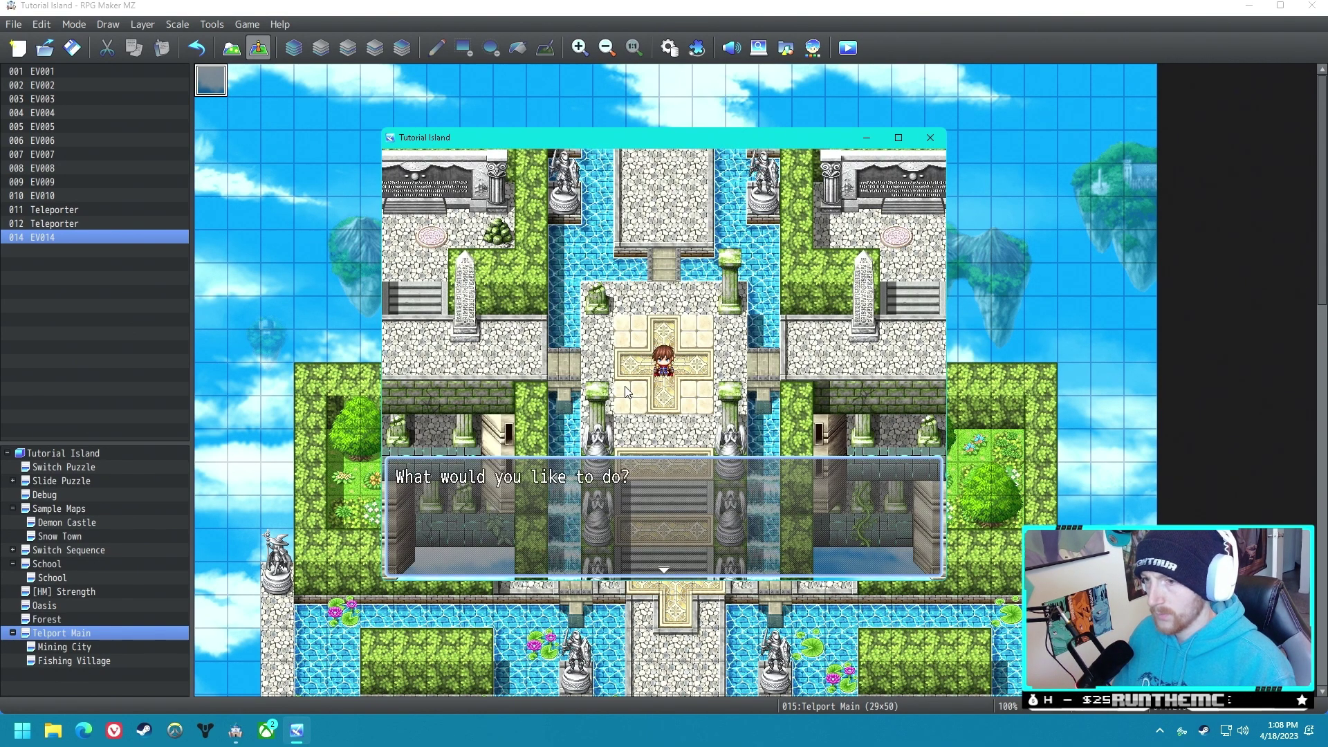
pyautogui.press('Return')
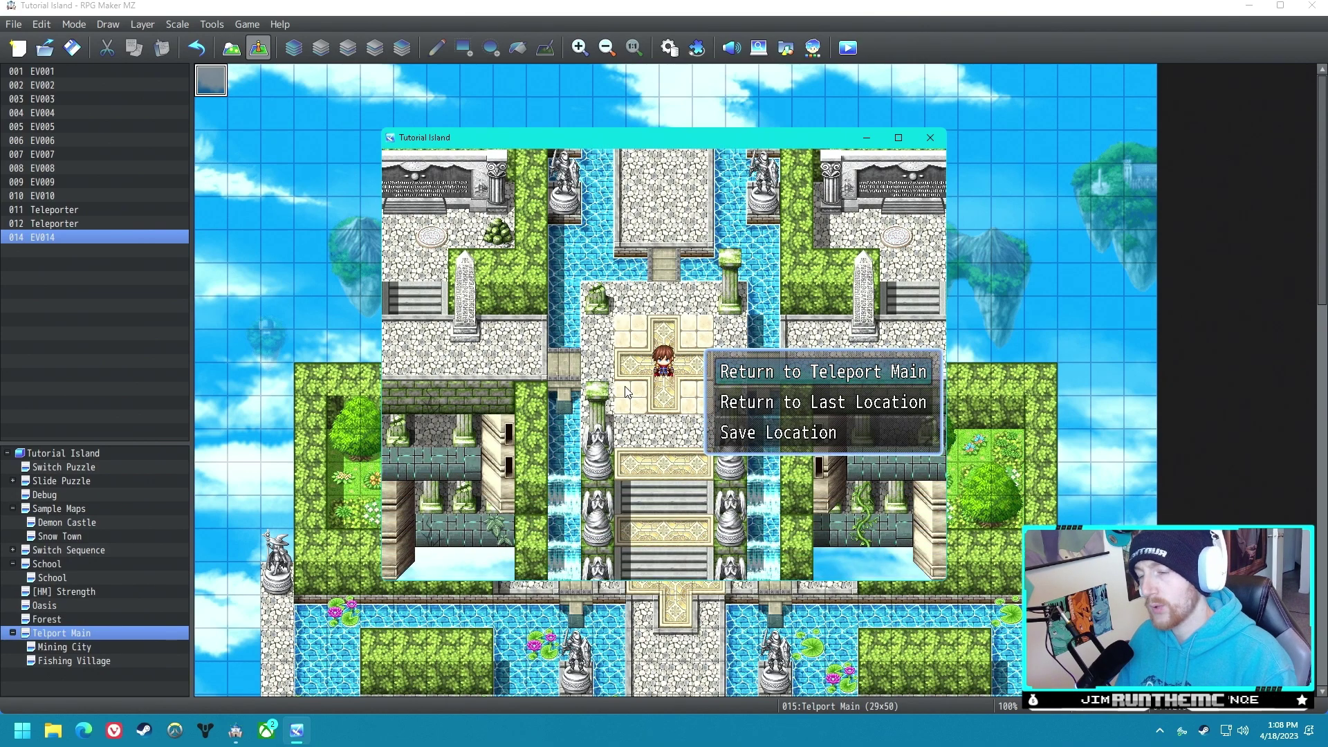
pyautogui.press('Down')
pyautogui.press('Down')
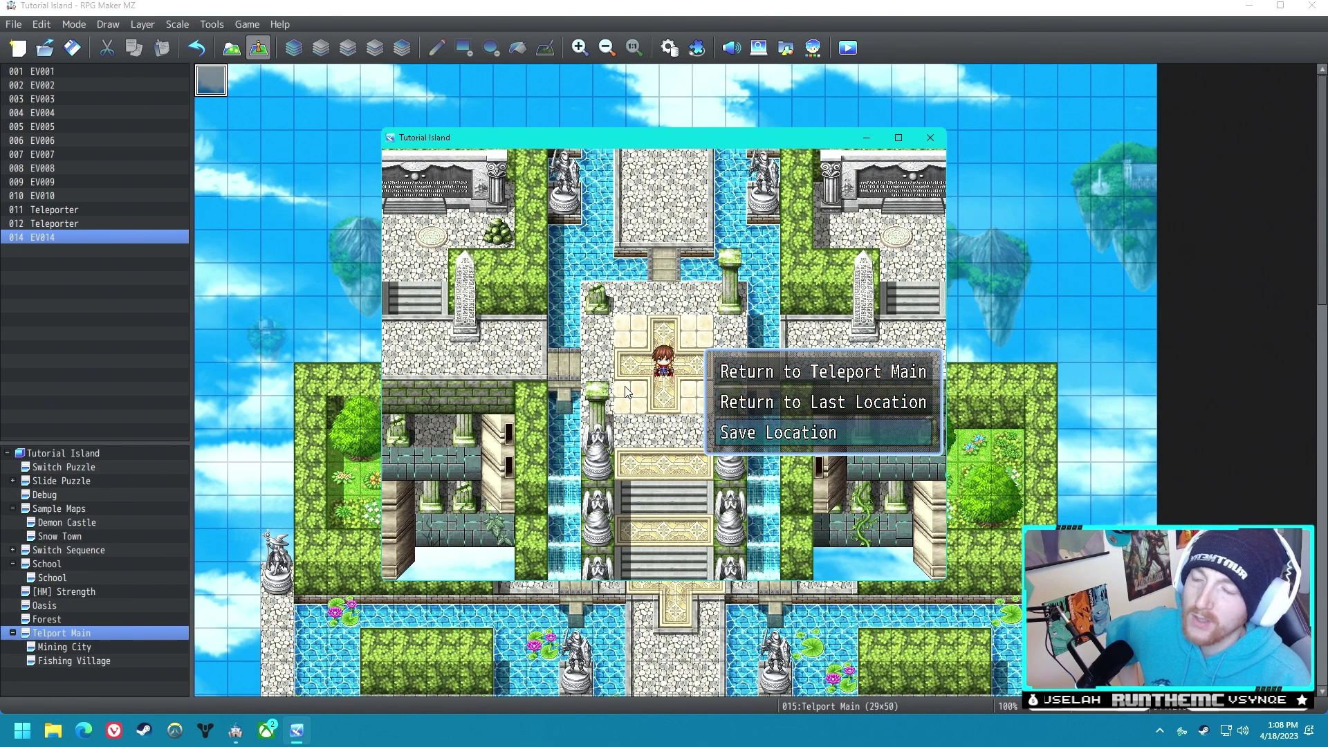
pyautogui.press('Up')
pyautogui.press('Up')
pyautogui.press('Return')
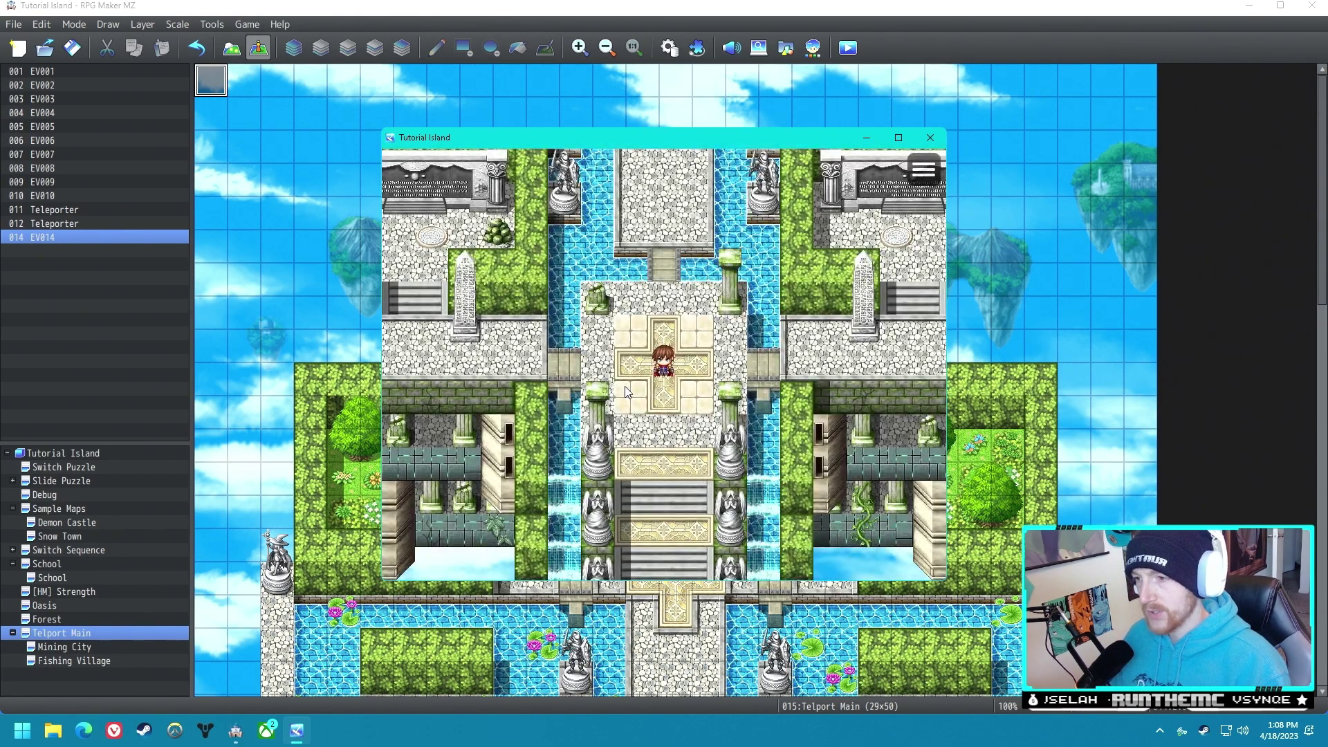
# Step: Use the Return Stone again and choose Return to Last Location
pyautogui.press('Escape')
pyautogui.press('Left')
pyautogui.press('Return')
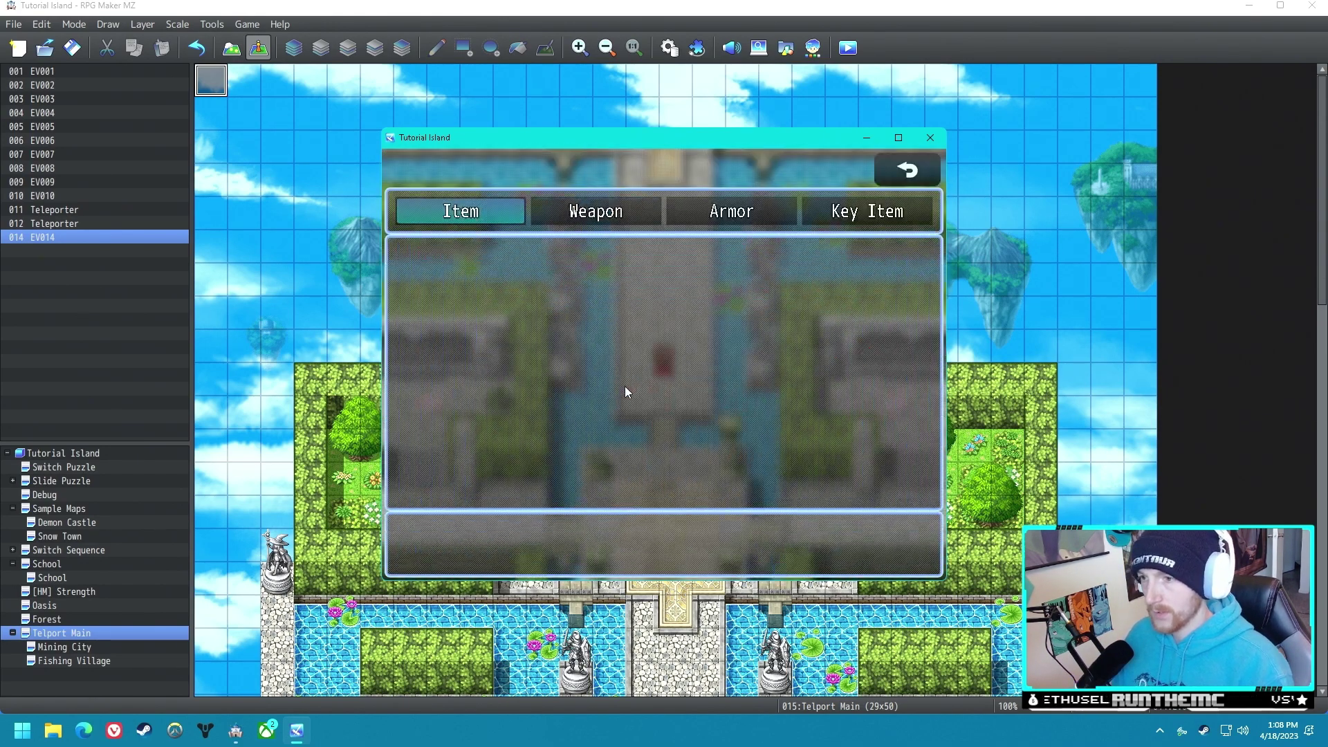
pyautogui.press('Right')
pyautogui.press('Right')
pyautogui.press('Right')
pyautogui.press('Return')
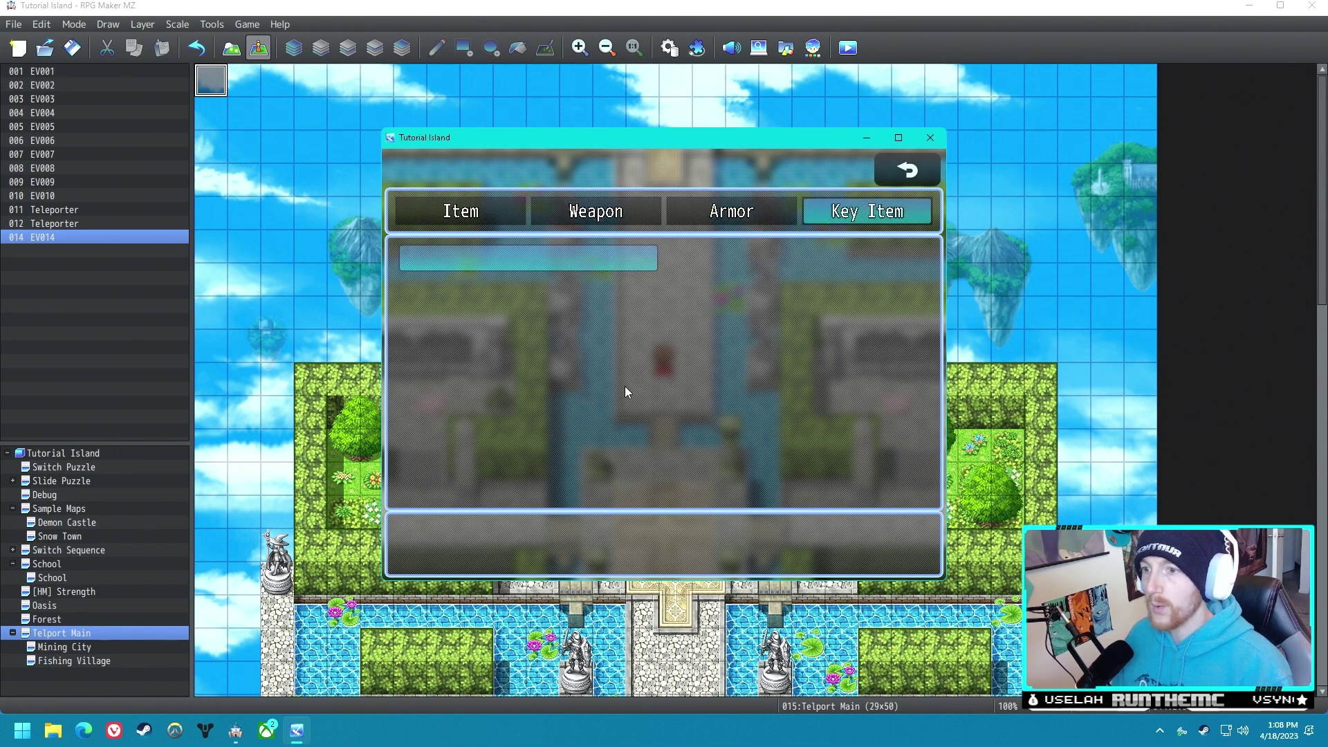
pyautogui.click(929, 138)
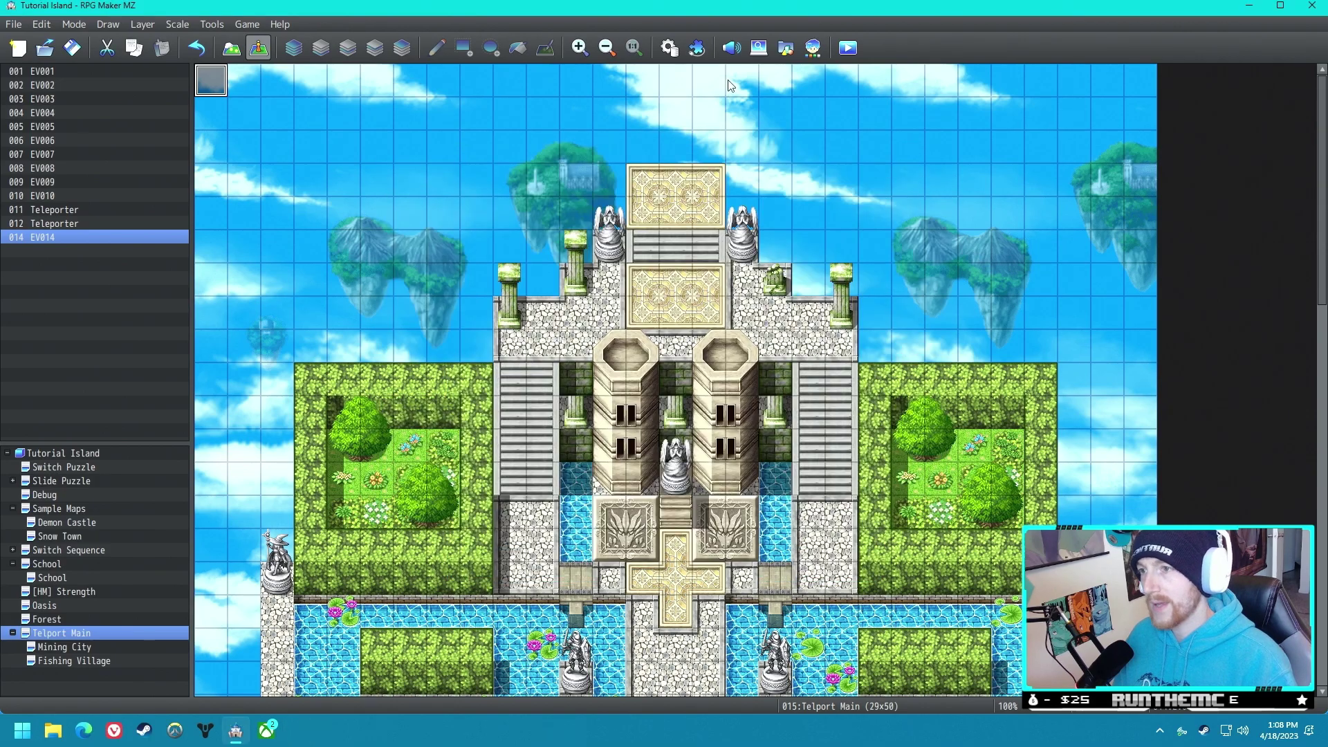
pyautogui.click(670, 48)
pyautogui.click(314, 204)
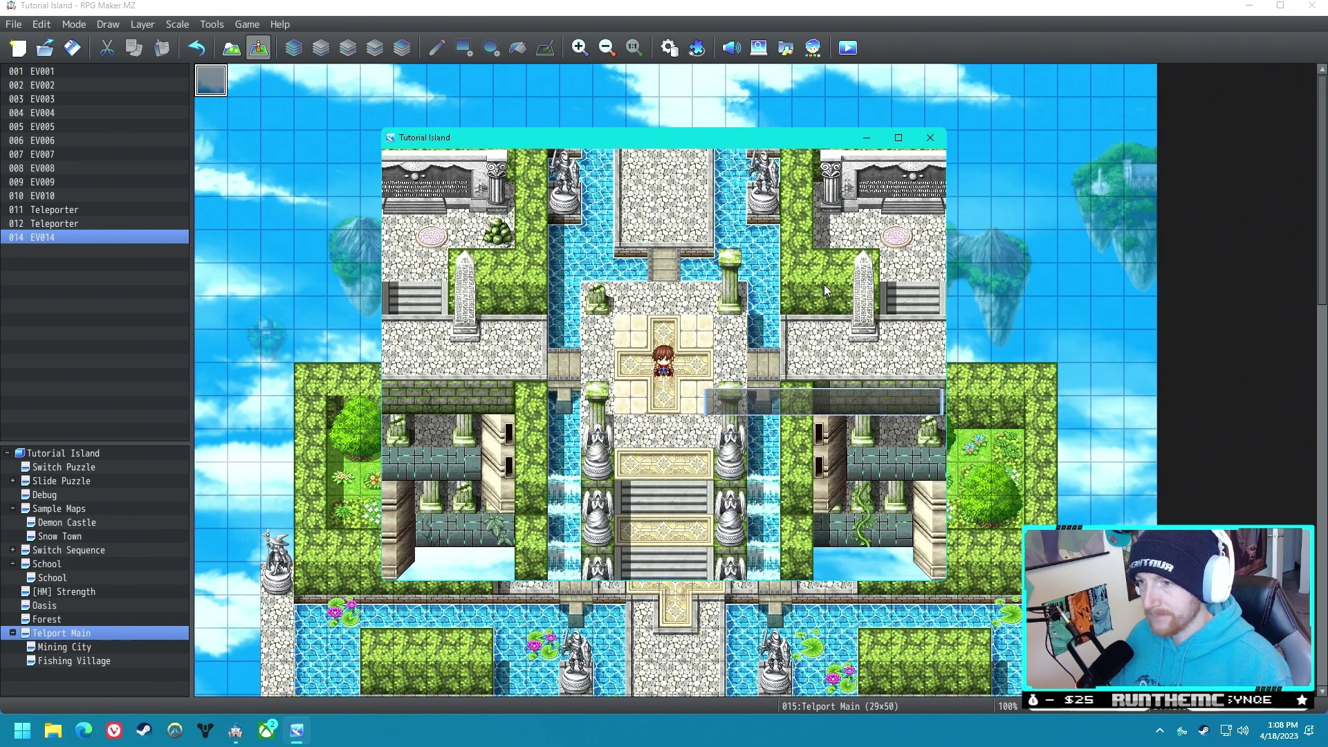
pyautogui.press('Down')
pyautogui.press('Return')
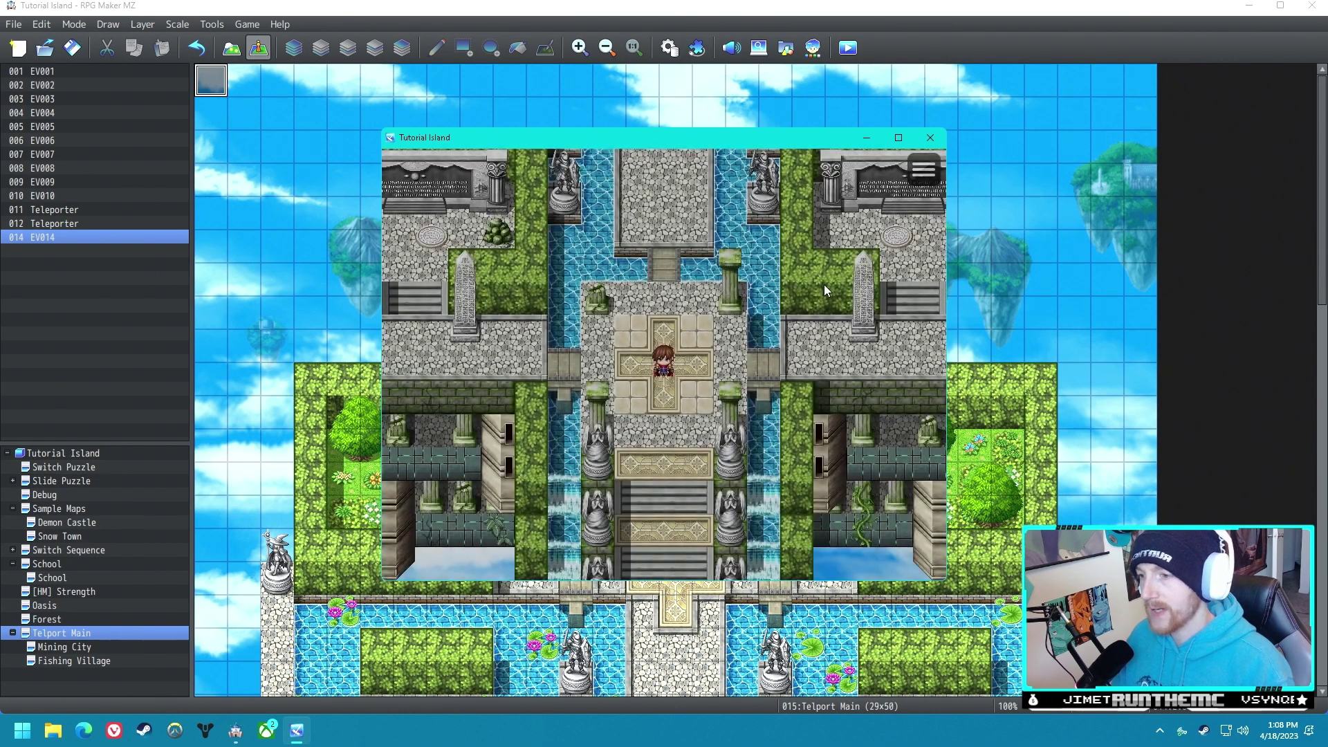
# Step: Walk up, use the Return Stone again and pick a teleport destination
pyautogui.press('Up')
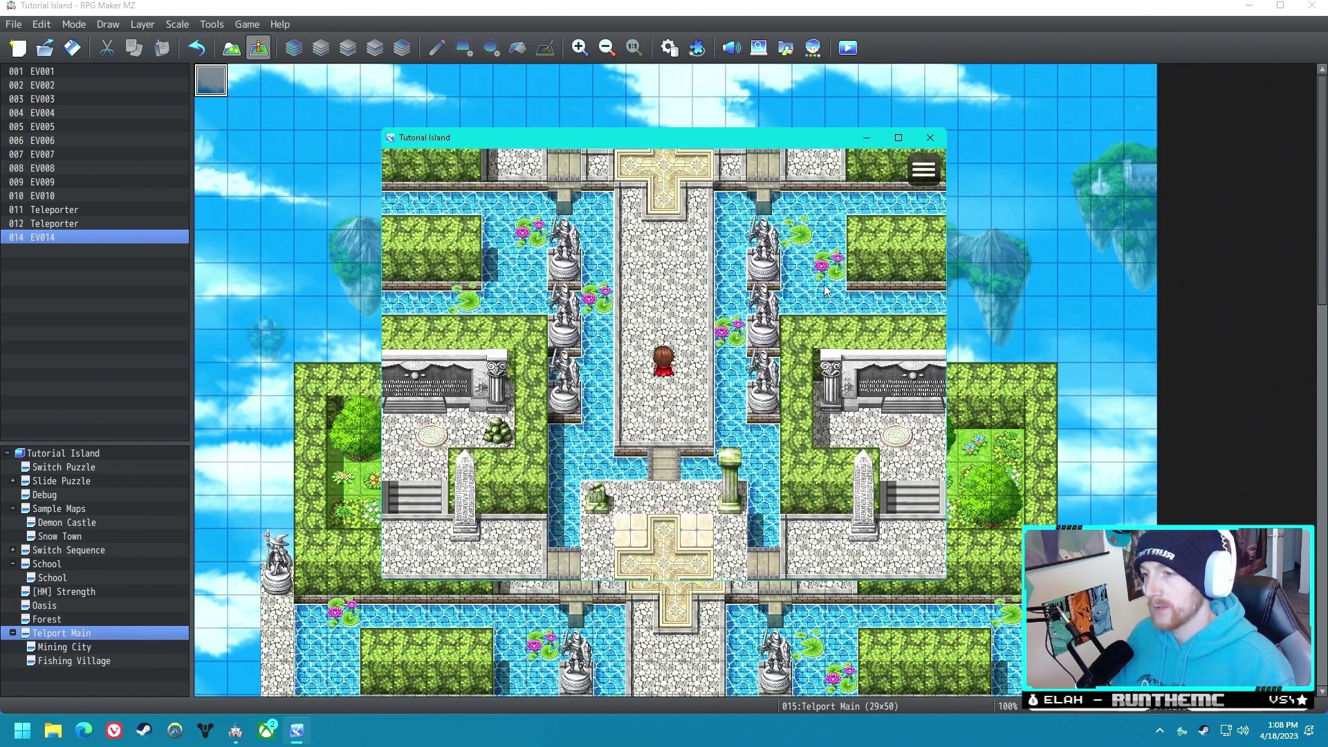
pyautogui.press('Escape')
pyautogui.press('Return')
pyautogui.press('Return')
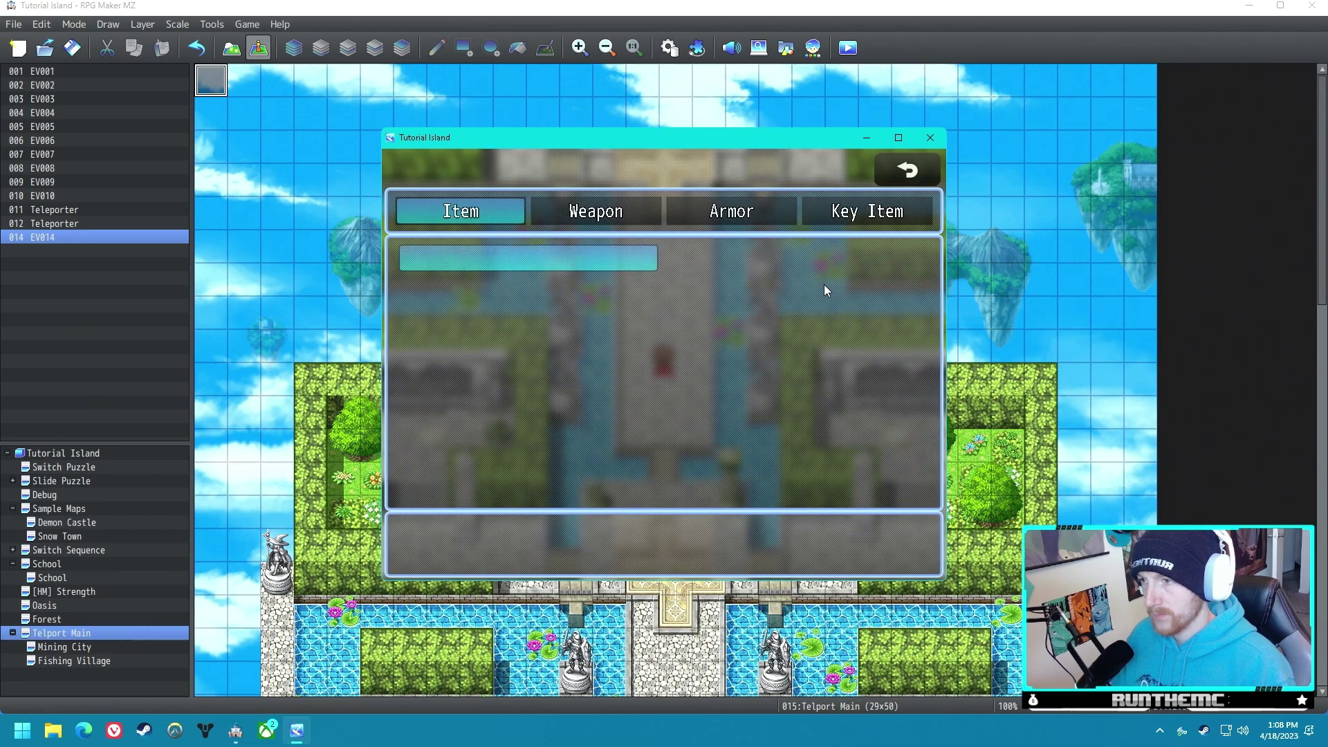
pyautogui.press('Escape')
pyautogui.press('Right')
pyautogui.press('Right')
pyautogui.press('Right')
pyautogui.press('Return')
pyautogui.press('Return')
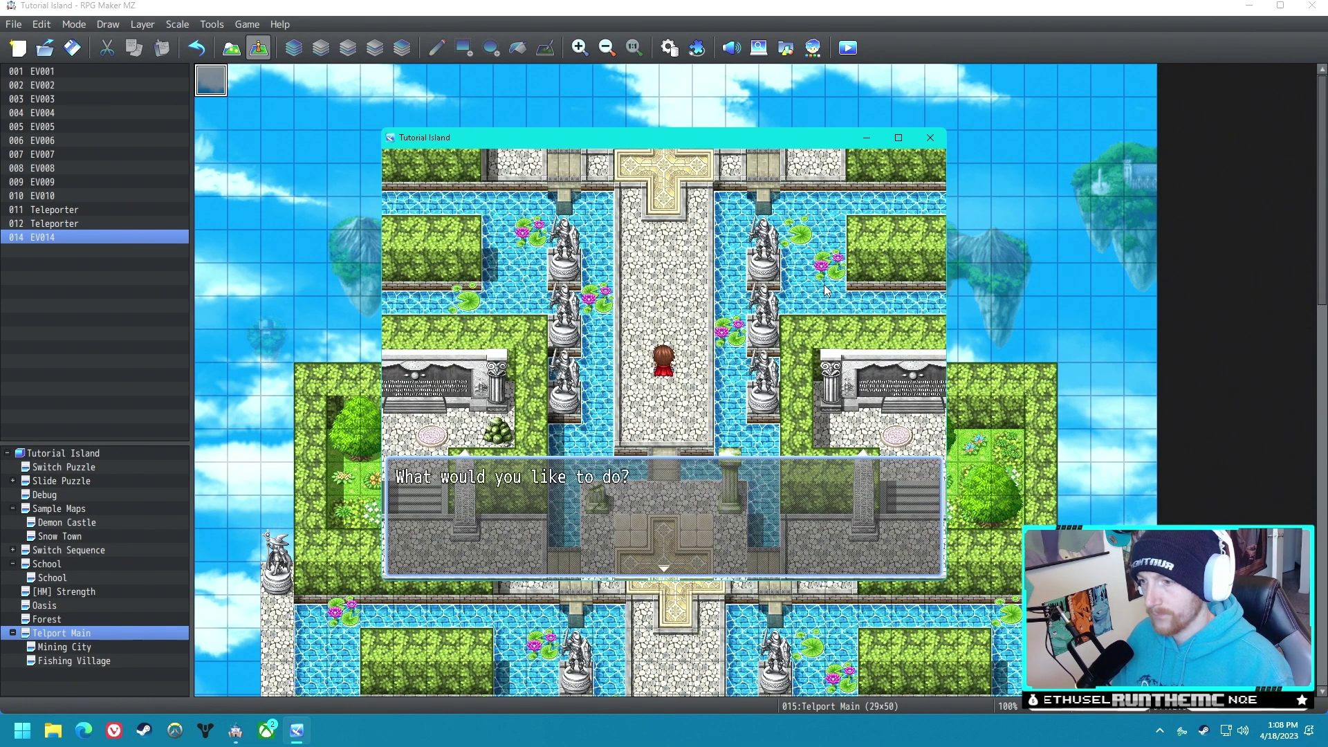
pyautogui.press('Return')
pyautogui.press('Return')
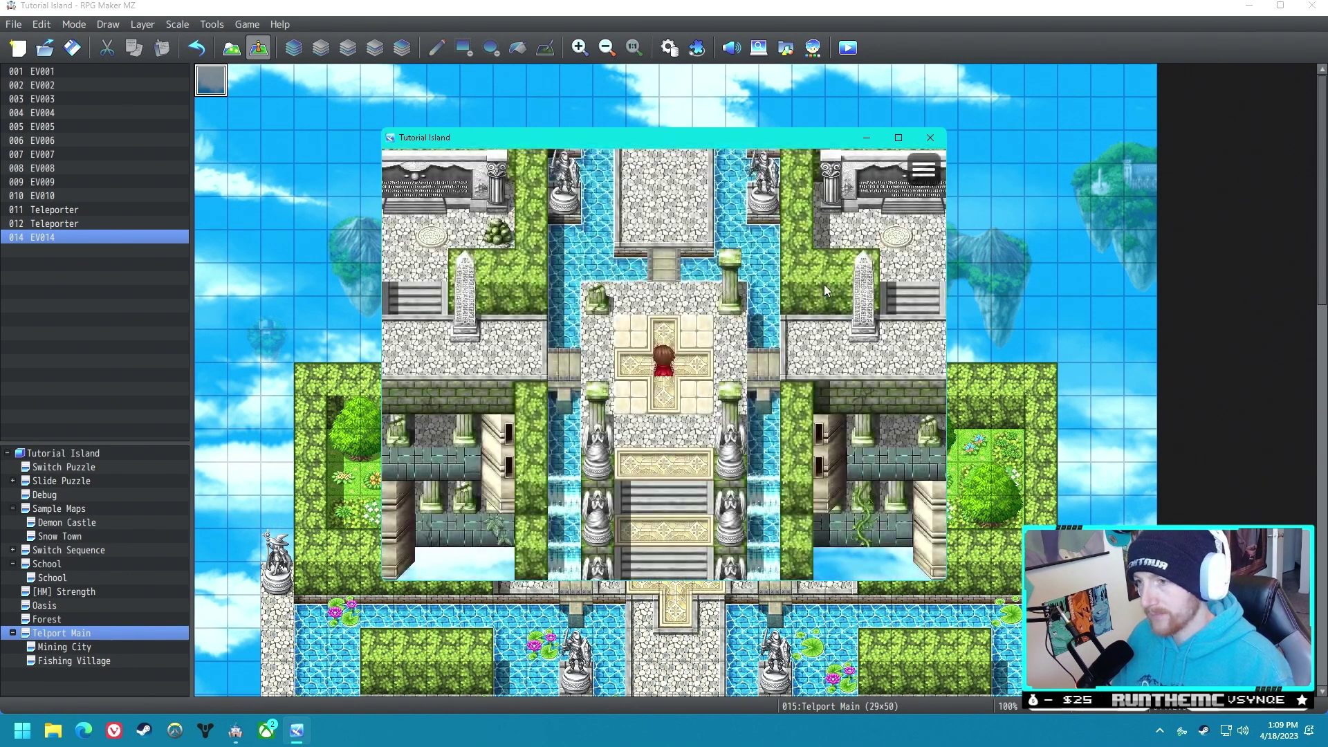
pyautogui.press('Right')
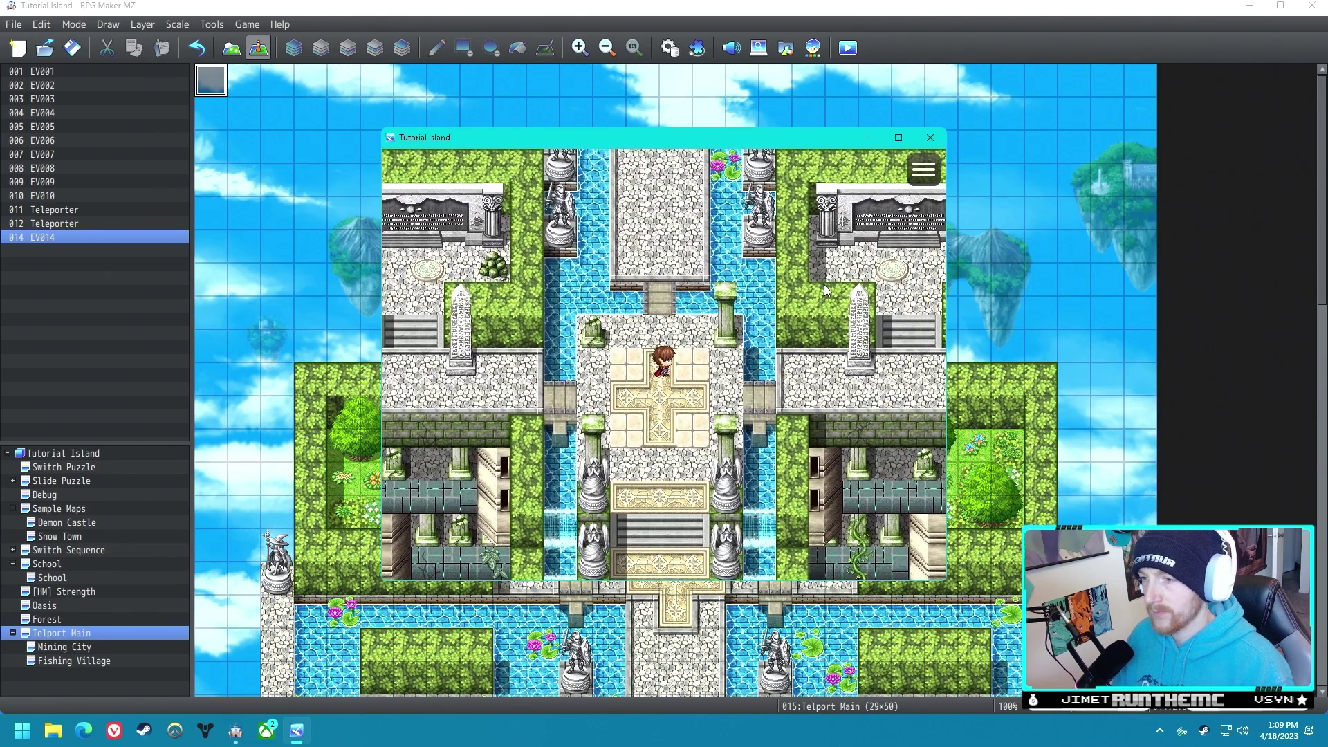
# Step: Walk the hero onto the altar pad to travel to Mining City
pyautogui.press('Escape')
pyautogui.press('Escape')
pyautogui.press('Down')
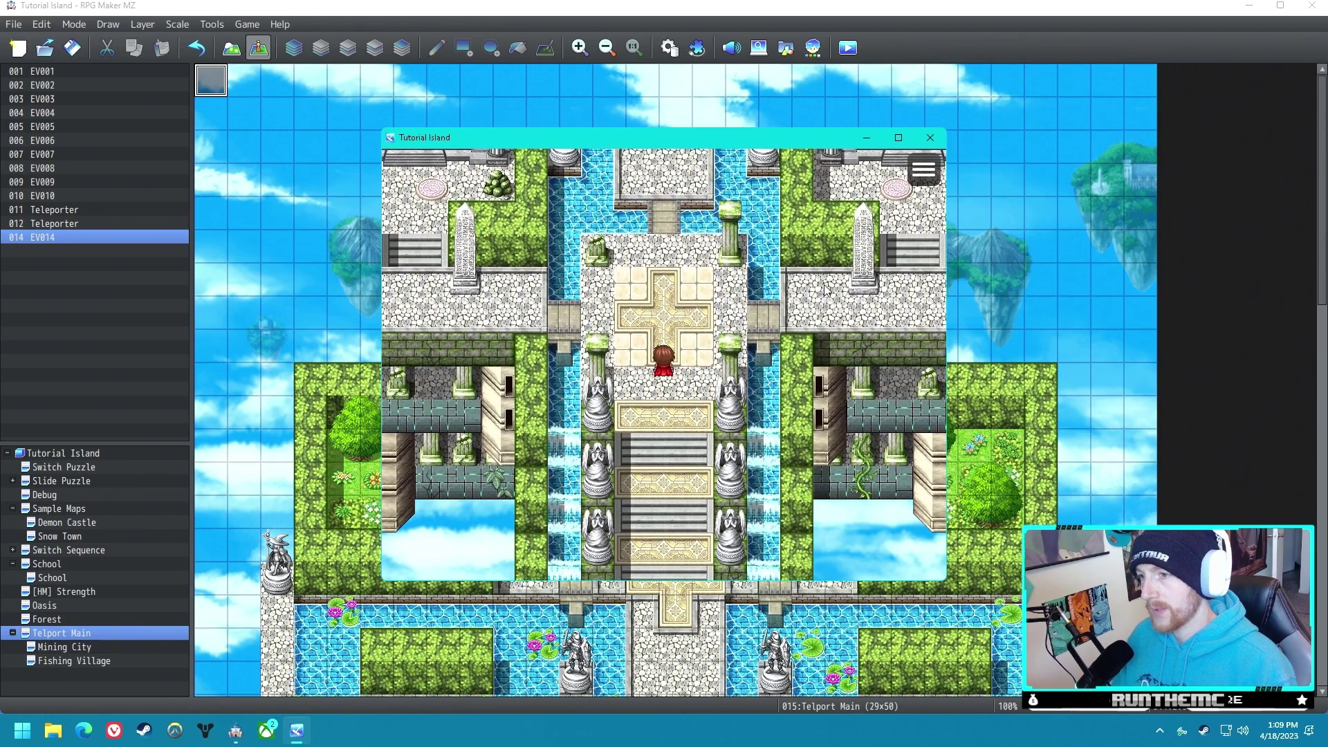
pyautogui.press('Left')
pyautogui.press('Up')
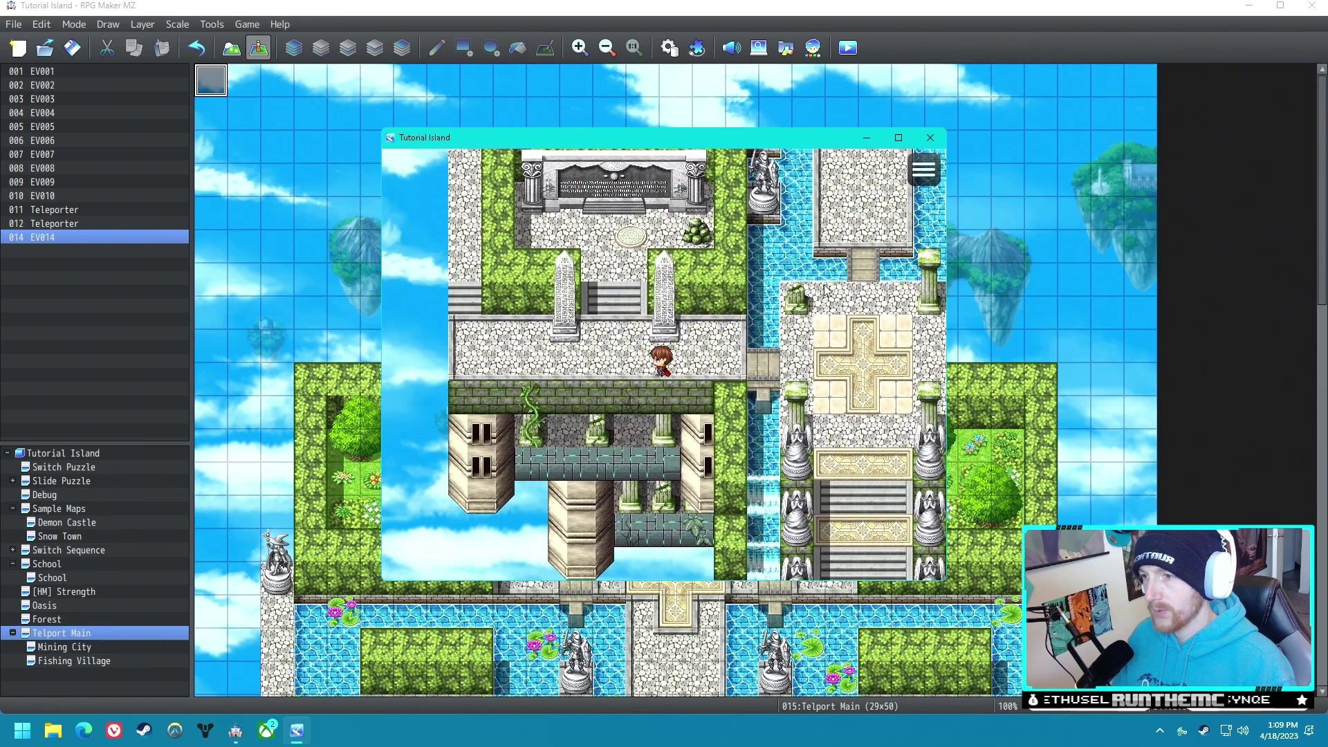
pyautogui.press('Up')
pyautogui.press('Up')
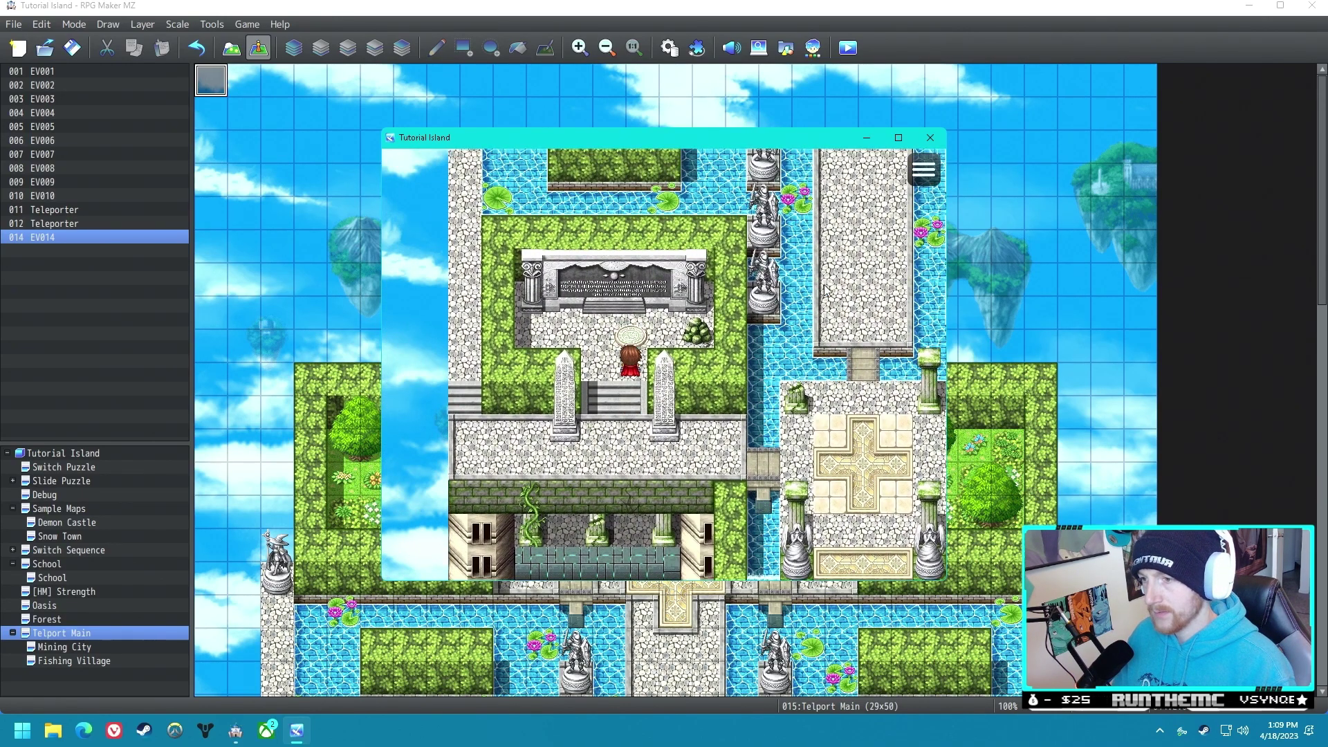
pyautogui.press('Up')
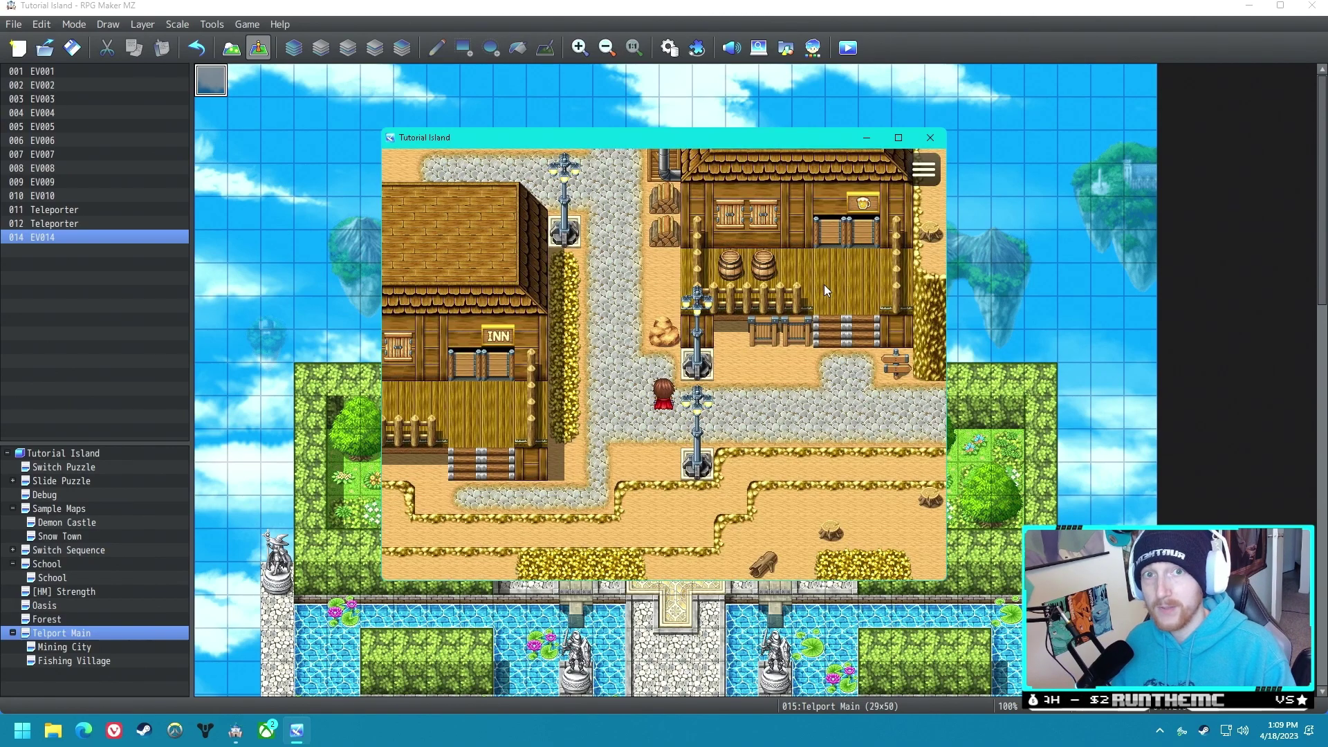
# Step: Use the Return Stone in Mining City to bring up its teleport choices
pyautogui.press('Left')
pyautogui.press('Escape')
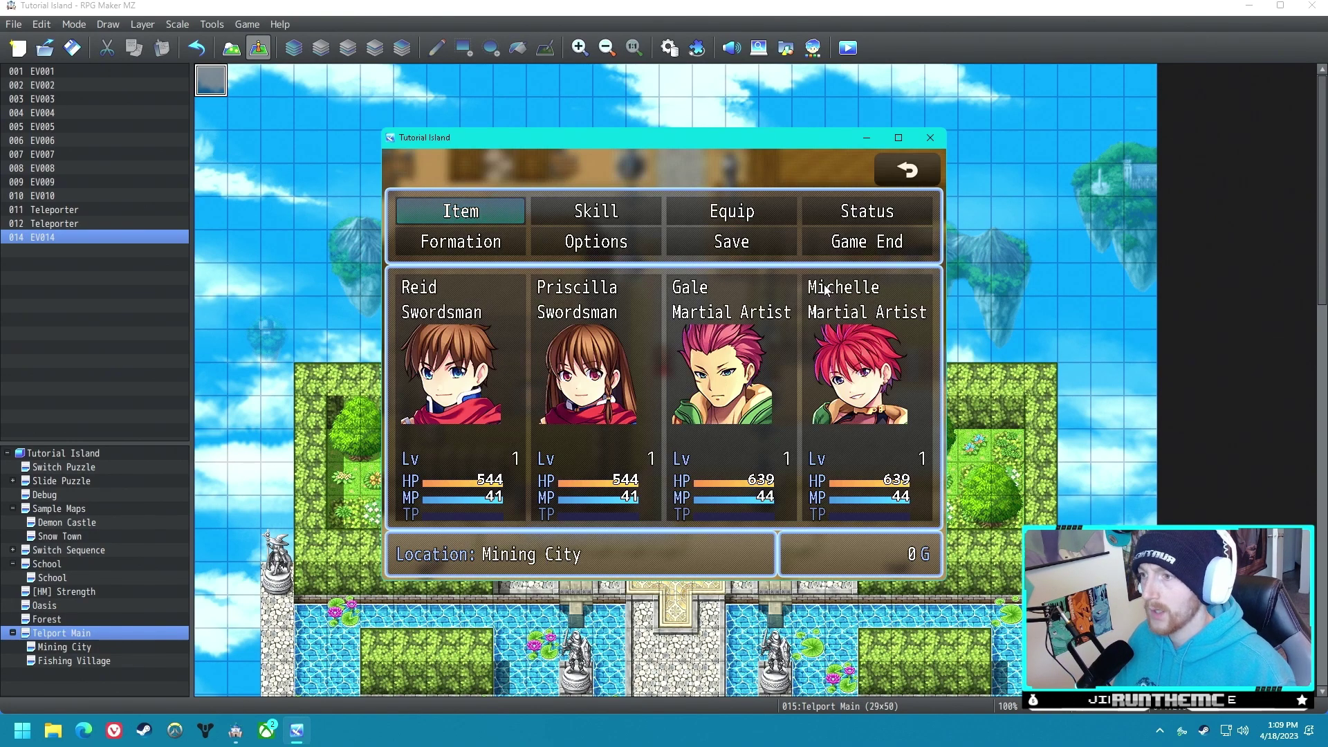
pyautogui.press('Return')
pyautogui.press('Right')
pyautogui.press('Right')
pyautogui.press('Right')
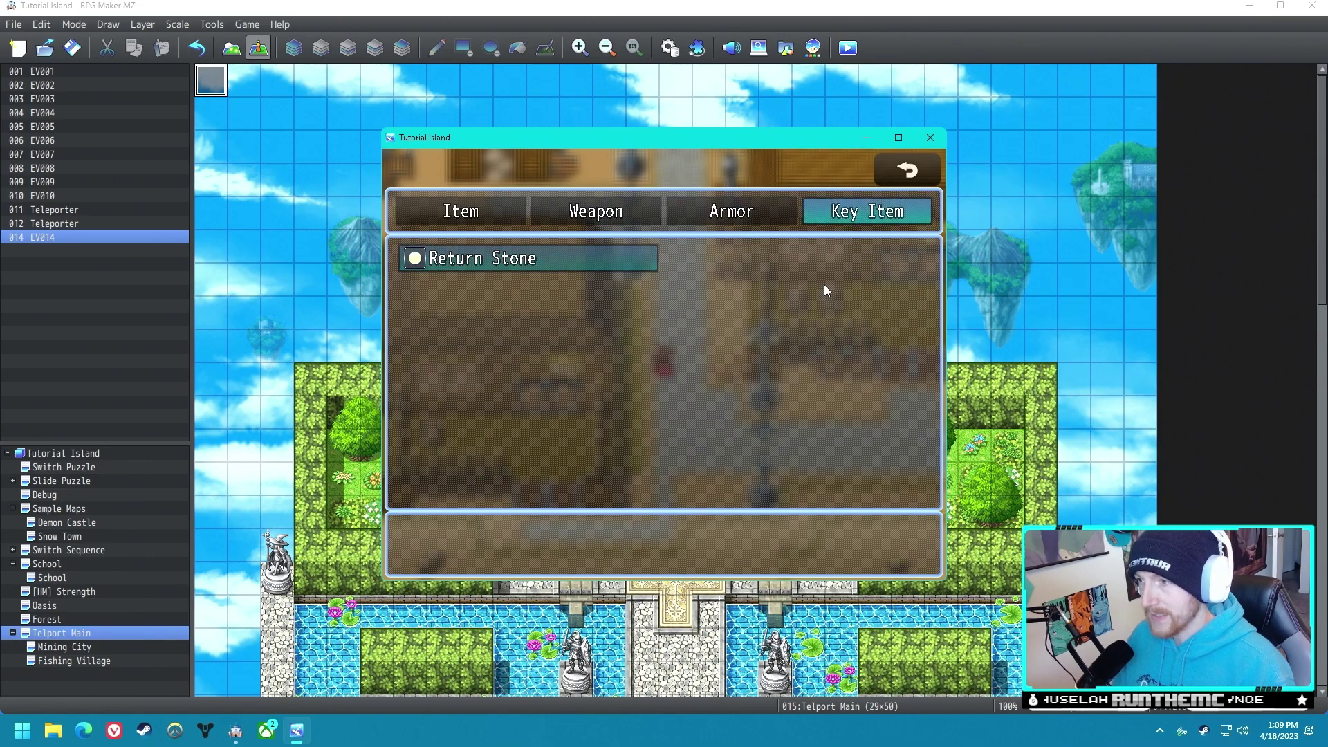
pyautogui.press('Return')
pyautogui.press('Return')
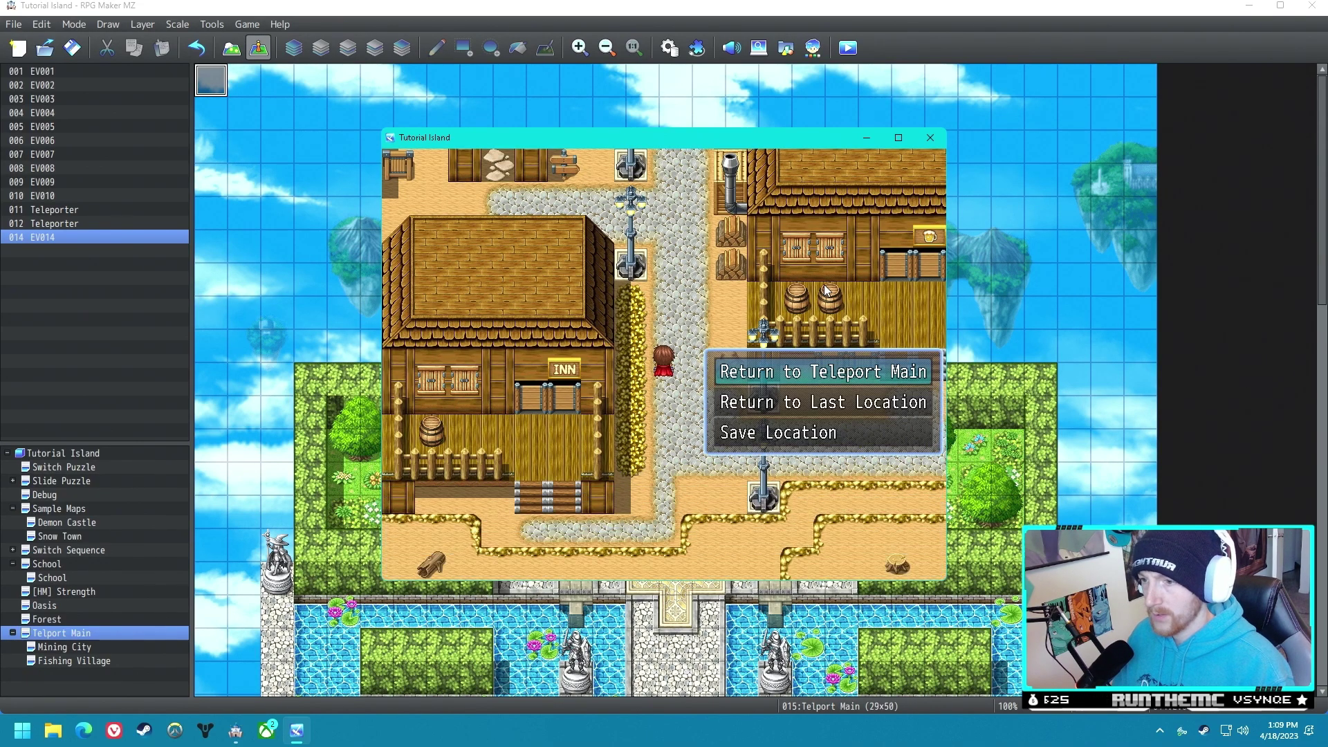
pyautogui.press('Return')
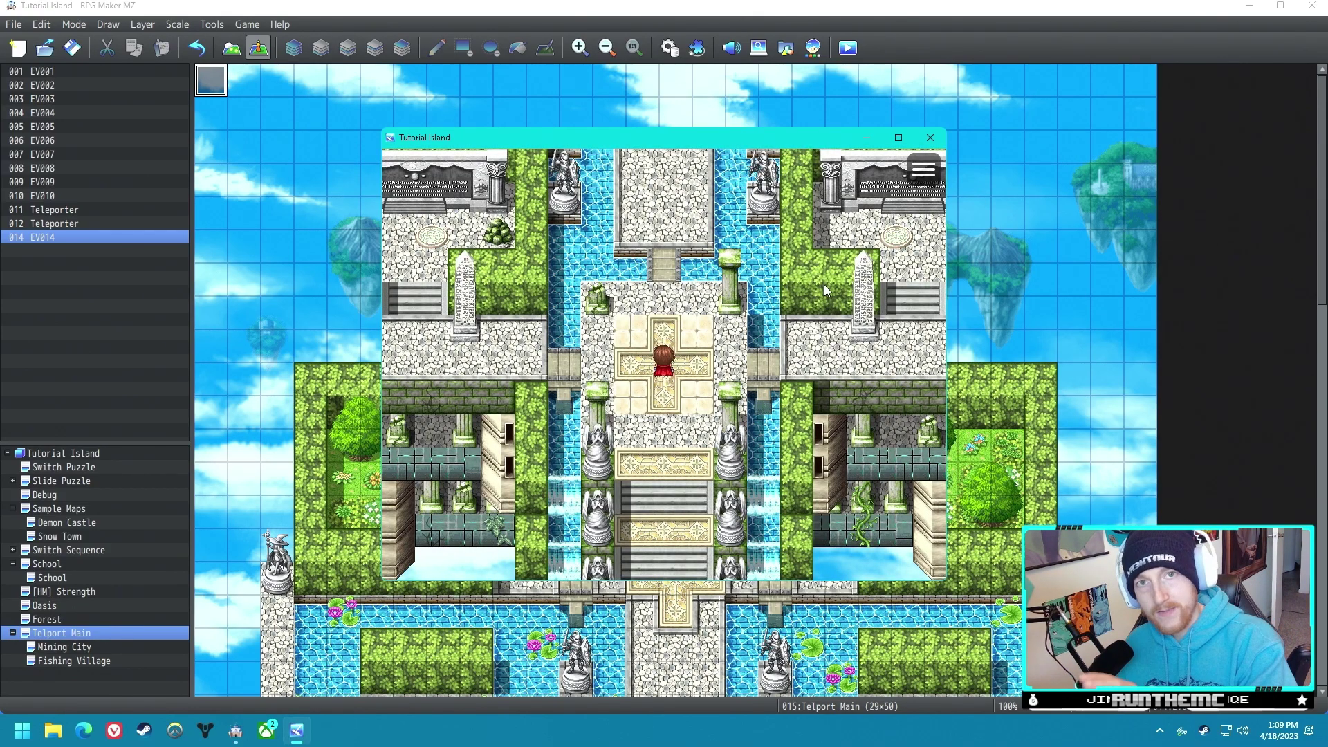
# Step: Walk down, use the Return Stone again and confirm Return to Last Location
pyautogui.press('Down')
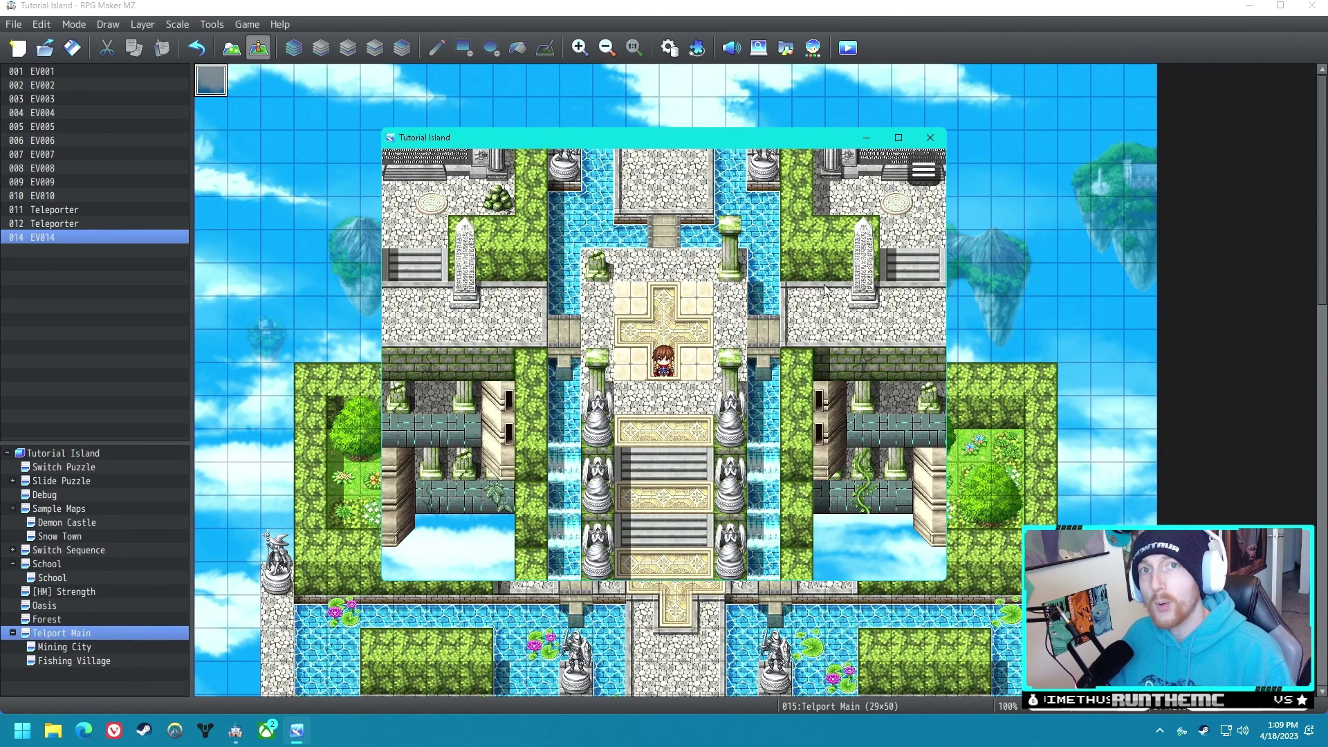
pyautogui.press('Down')
pyautogui.press('Escape')
pyautogui.press('Right')
pyautogui.press('Right')
pyautogui.press('Right')
pyautogui.press('Left')
pyautogui.press('Left')
pyautogui.press('Return')
pyautogui.press('Escape')
pyautogui.press('Left')
pyautogui.press('Return')
pyautogui.press('Right')
pyautogui.press('Right')
pyautogui.press('Right')
pyautogui.press('Escape')
pyautogui.press('Escape')
pyautogui.press('Down')
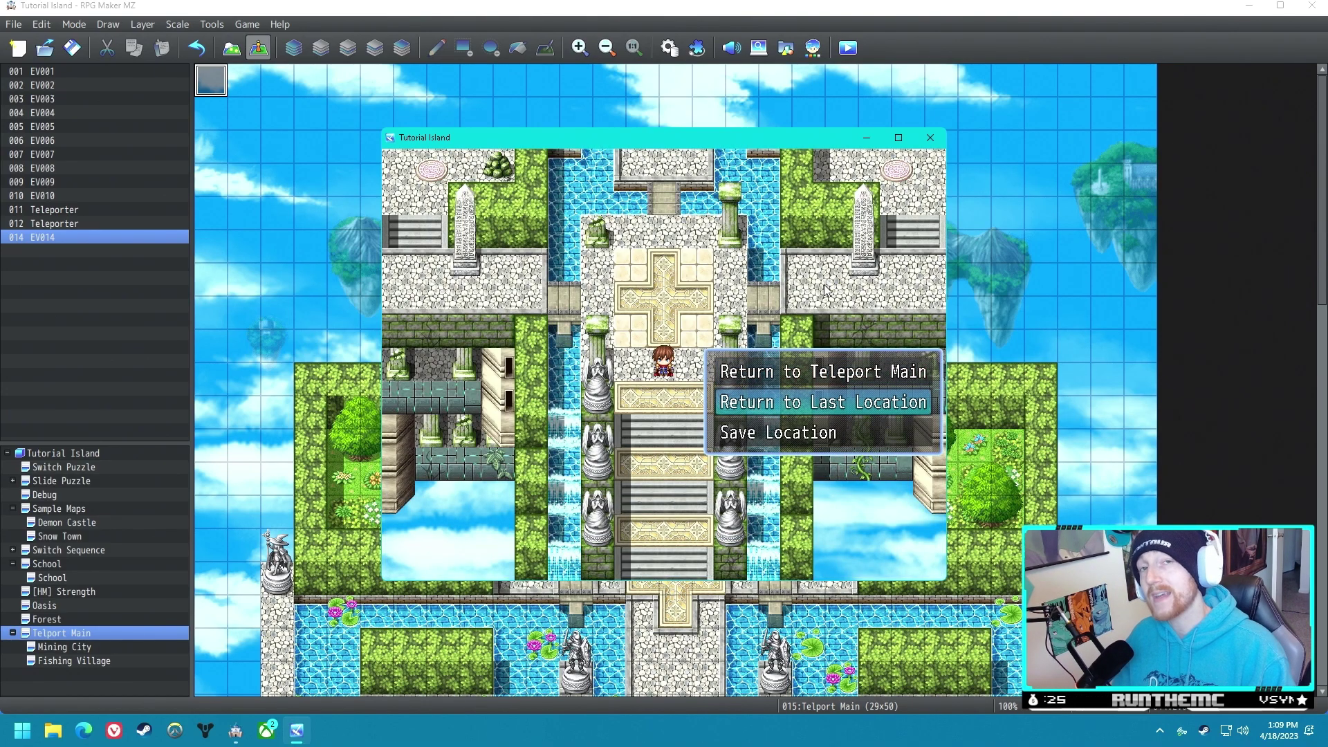
pyautogui.press('Return')
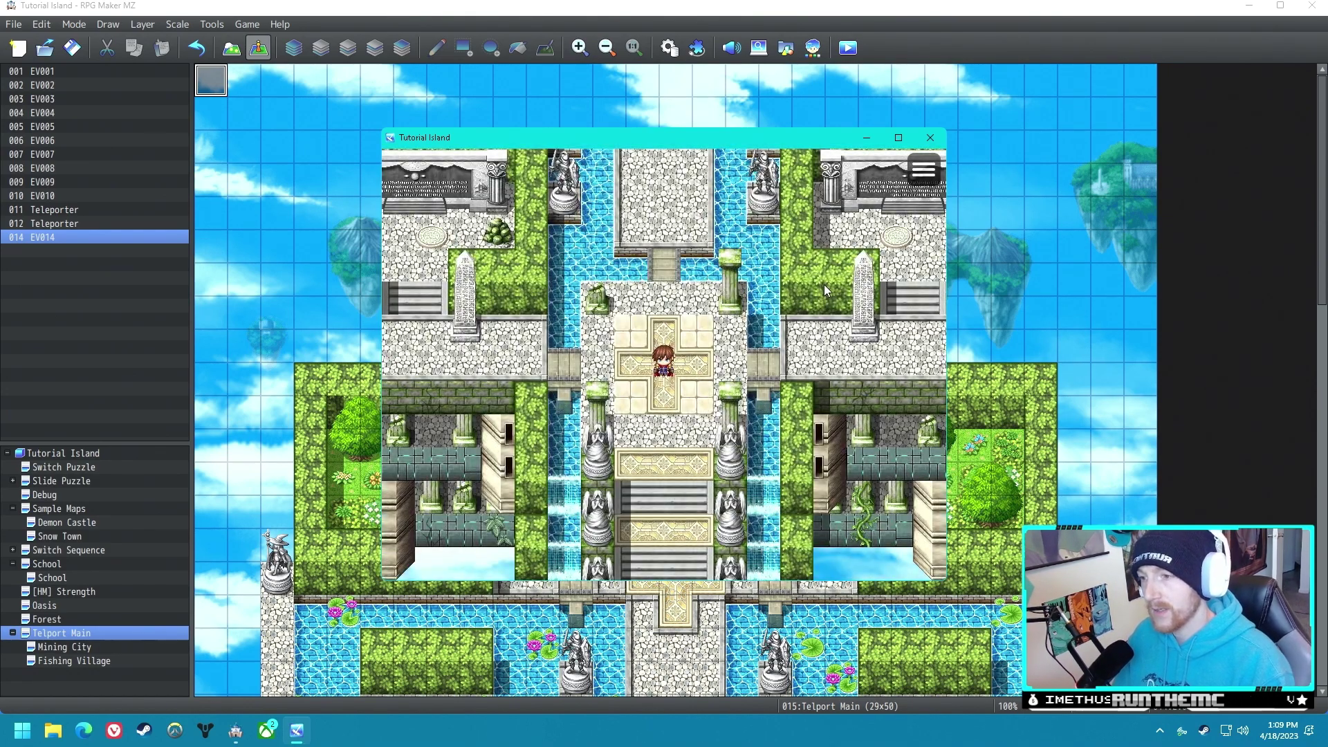
# Step: Close the playtest, review the Teleport Main and Mining City Jump to Label rows, and close the Database
pyautogui.click(930, 138)
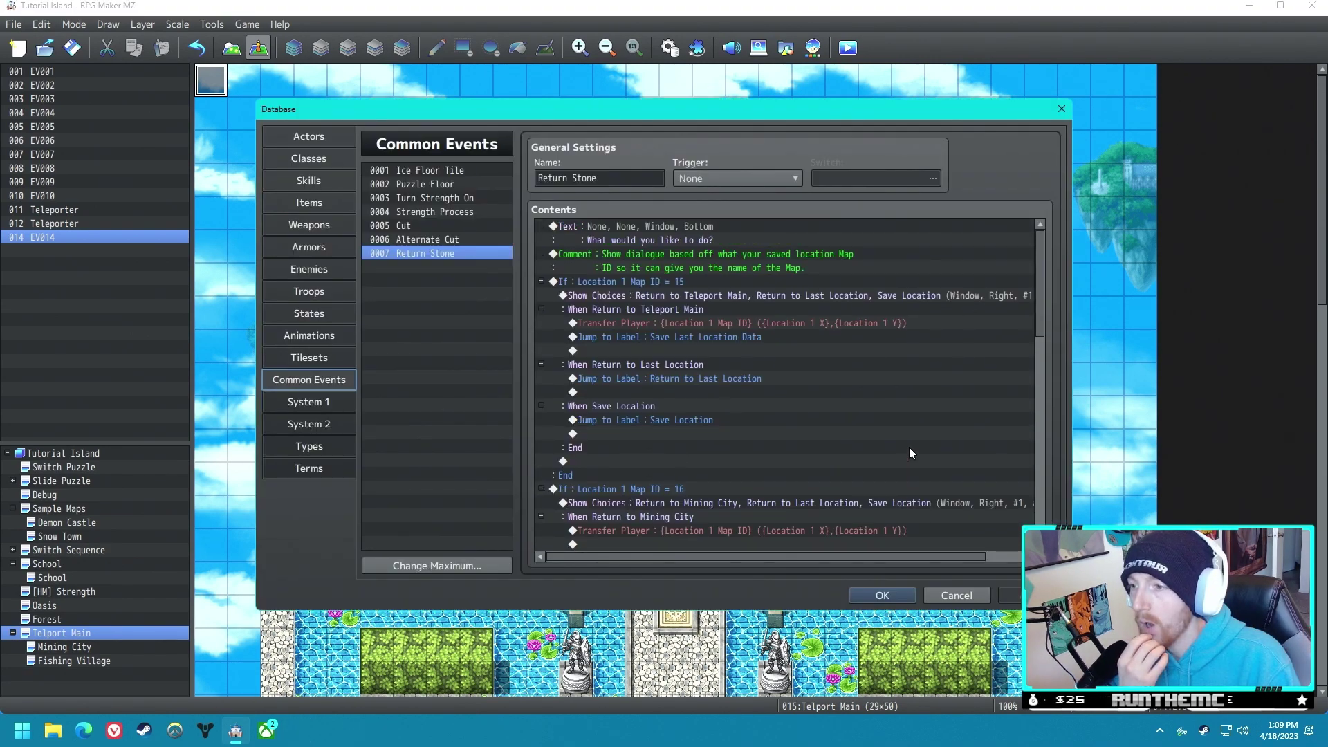
pyautogui.click(671, 337)
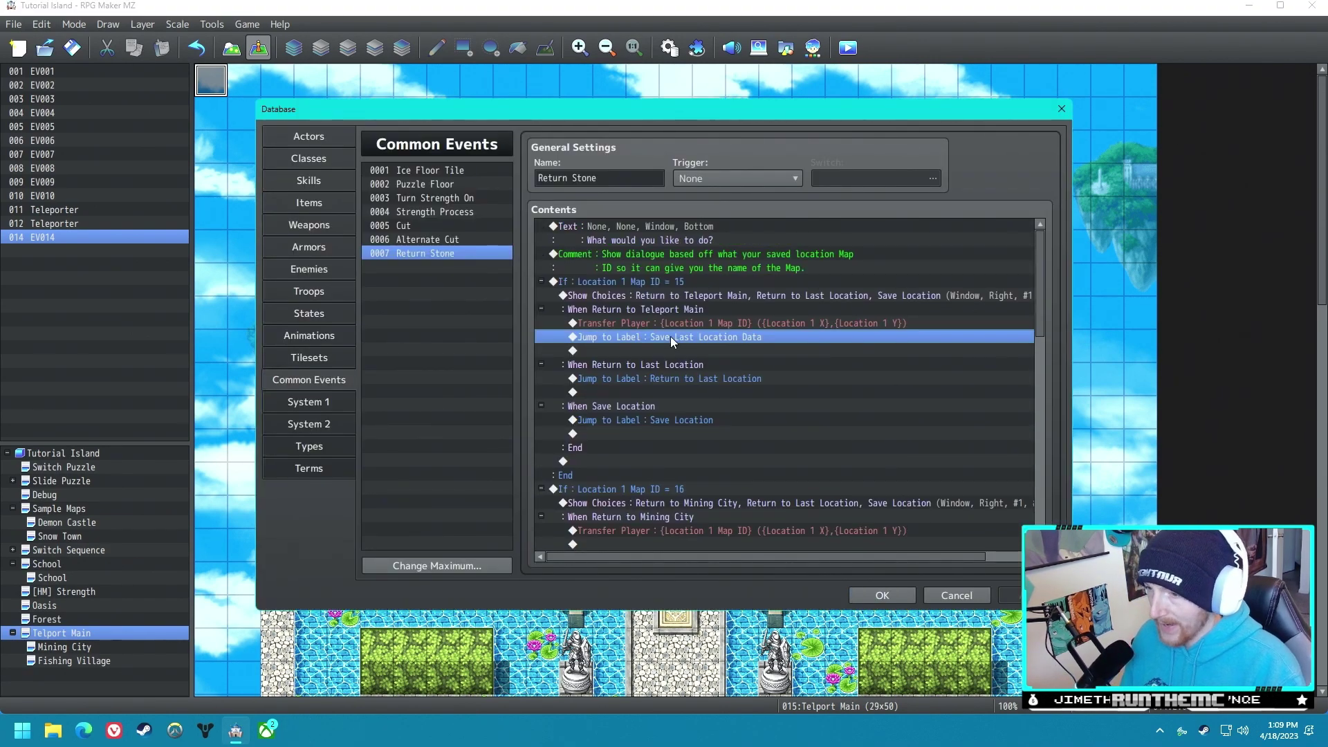
pyautogui.scroll(-3, 679, 425)
pyautogui.click(650, 431)
pyautogui.press('Down')
pyautogui.scroll(-2, 689, 408)
pyautogui.click(631, 446)
pyautogui.scroll(-5, 692, 457)
pyautogui.moveTo(1042, 413); pyautogui.dragTo(1027, 391)
pyautogui.click(883, 596)
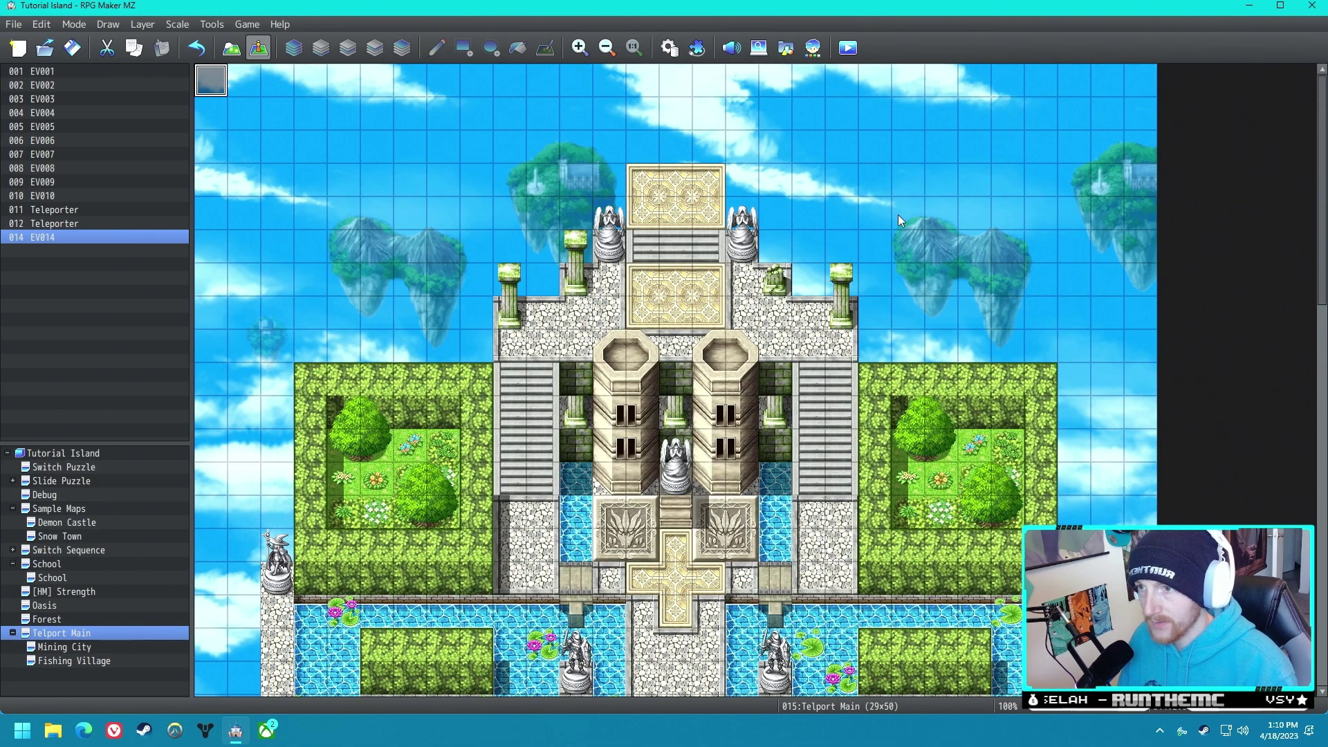
# Step: Launch a playtest and use the Return Stone in Mining City to reach Teleport Main
pyautogui.click(848, 48)
pyautogui.click(636, 385)
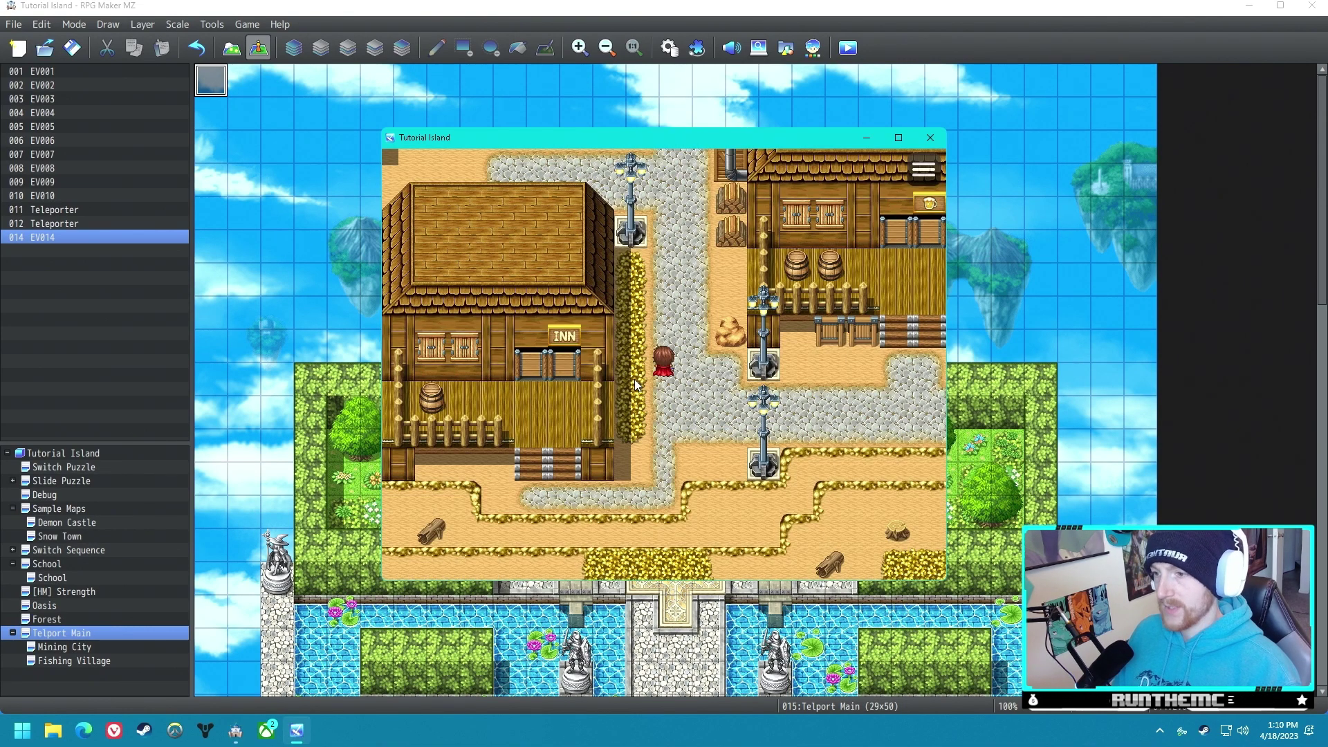
pyautogui.press('Escape')
pyautogui.press('Return')
pyautogui.press('Left')
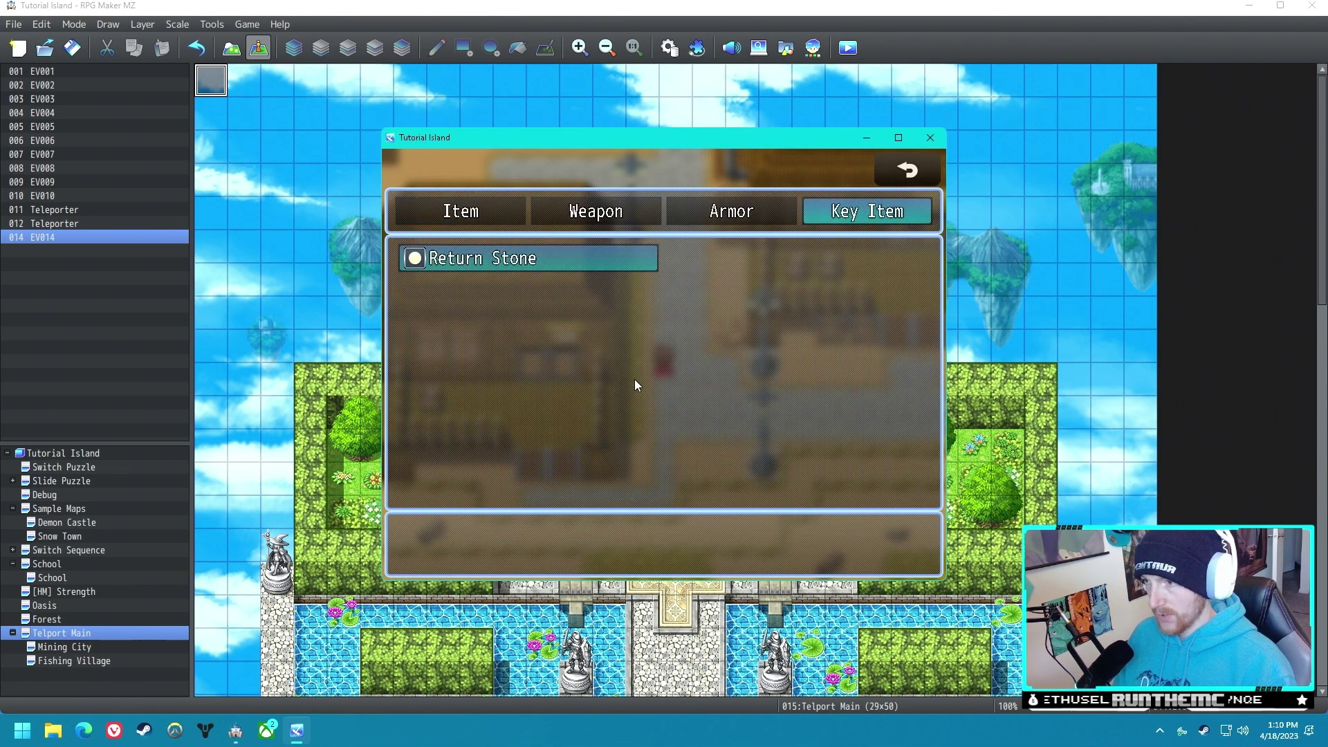
pyautogui.press('Return')
pyautogui.press('Return')
pyautogui.press('Return')
# Step: Use the Return Stone again choosing Return to Last Location, then close the game and reopen the common event
pyautogui.press('Up')
pyautogui.press('Escape')
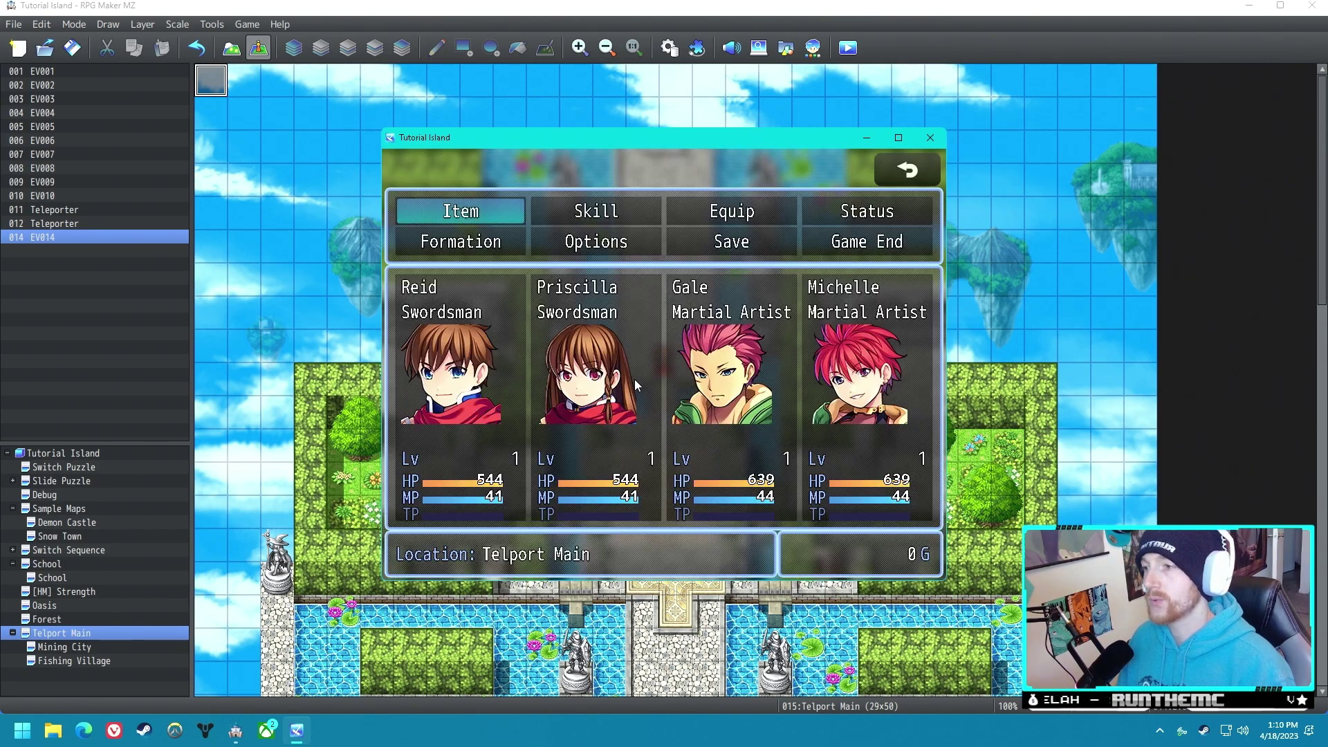
pyautogui.press('Return')
pyautogui.press('Right')
pyautogui.press('Right')
pyautogui.press('Right')
pyautogui.press('Return')
pyautogui.press('Return')
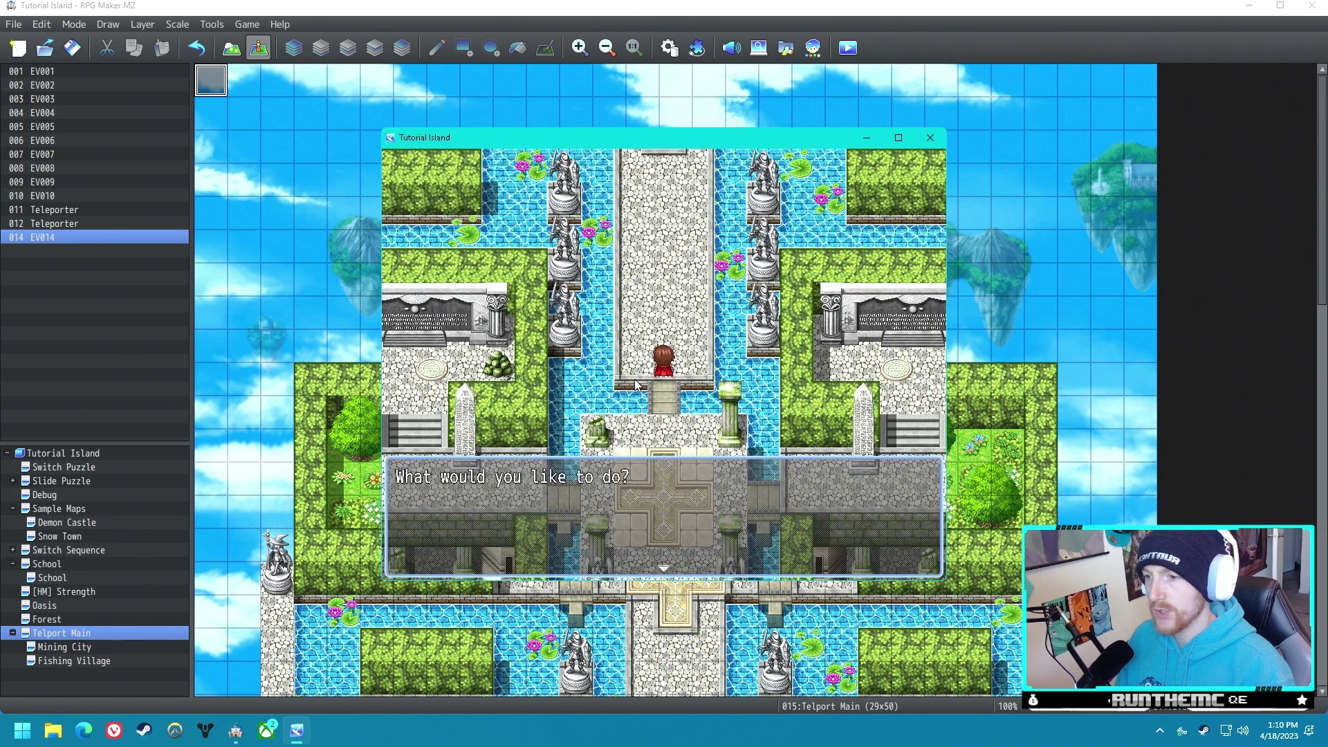
pyautogui.press('Return')
pyautogui.press('Down')
pyautogui.press('Return')
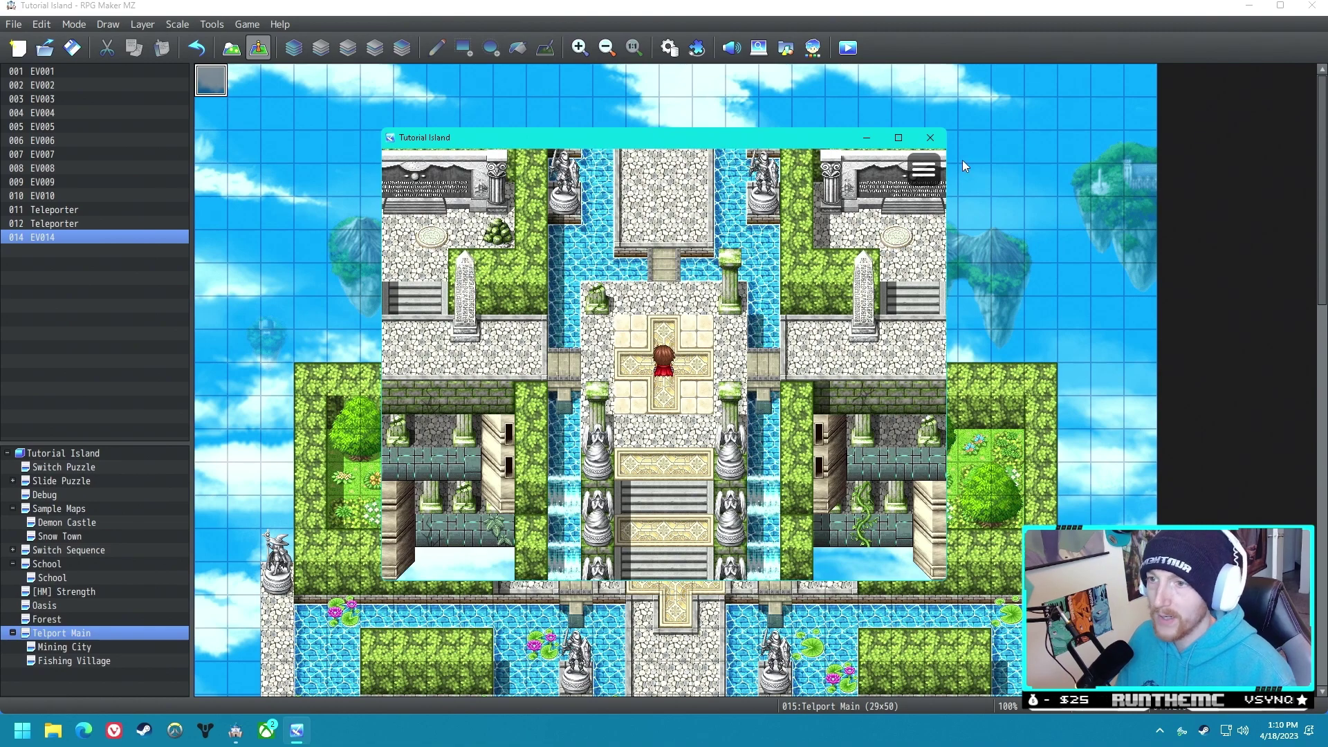
pyautogui.click(931, 137)
pyautogui.press('F9')
# Step: Move the Teleport Main Transfer Player command above Exit Event Processing in Save Last Location Data, and apply
pyautogui.scroll(-5, 1038, 432)
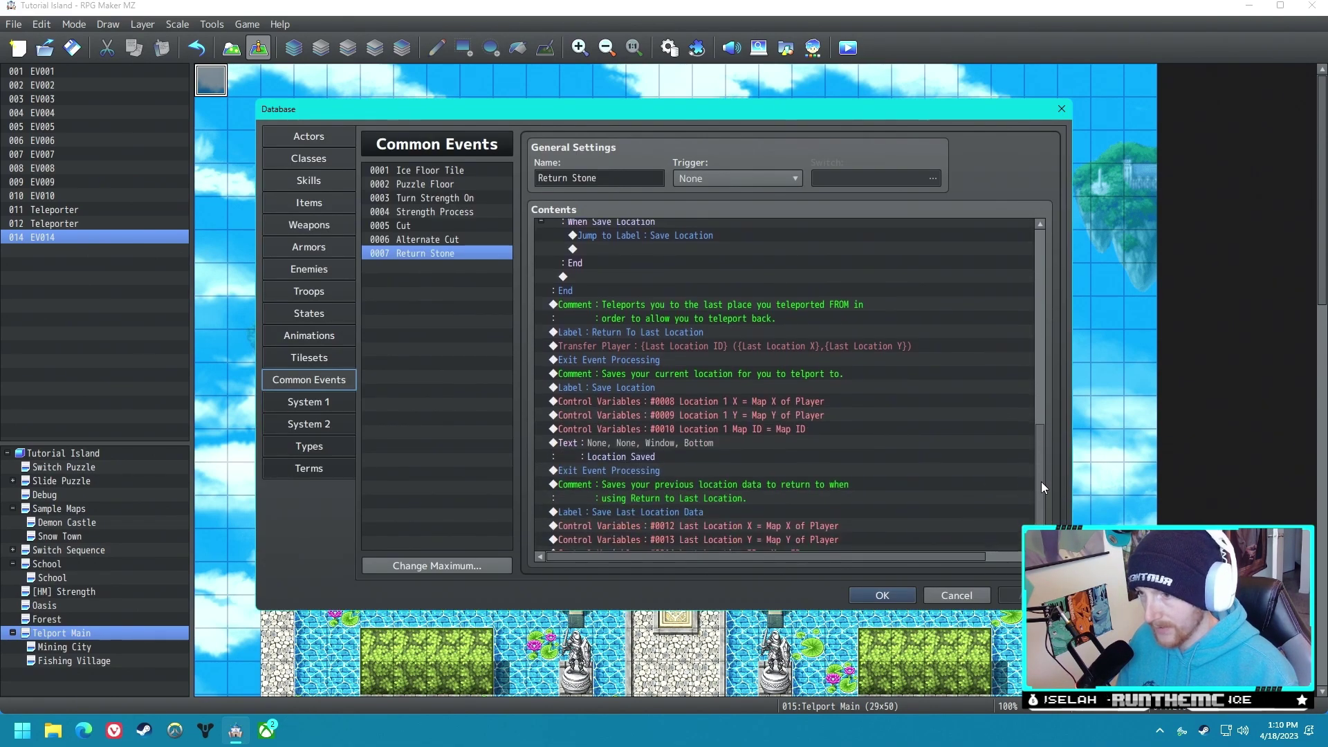
pyautogui.moveTo(1035, 512); pyautogui.dragTo(1027, 282)
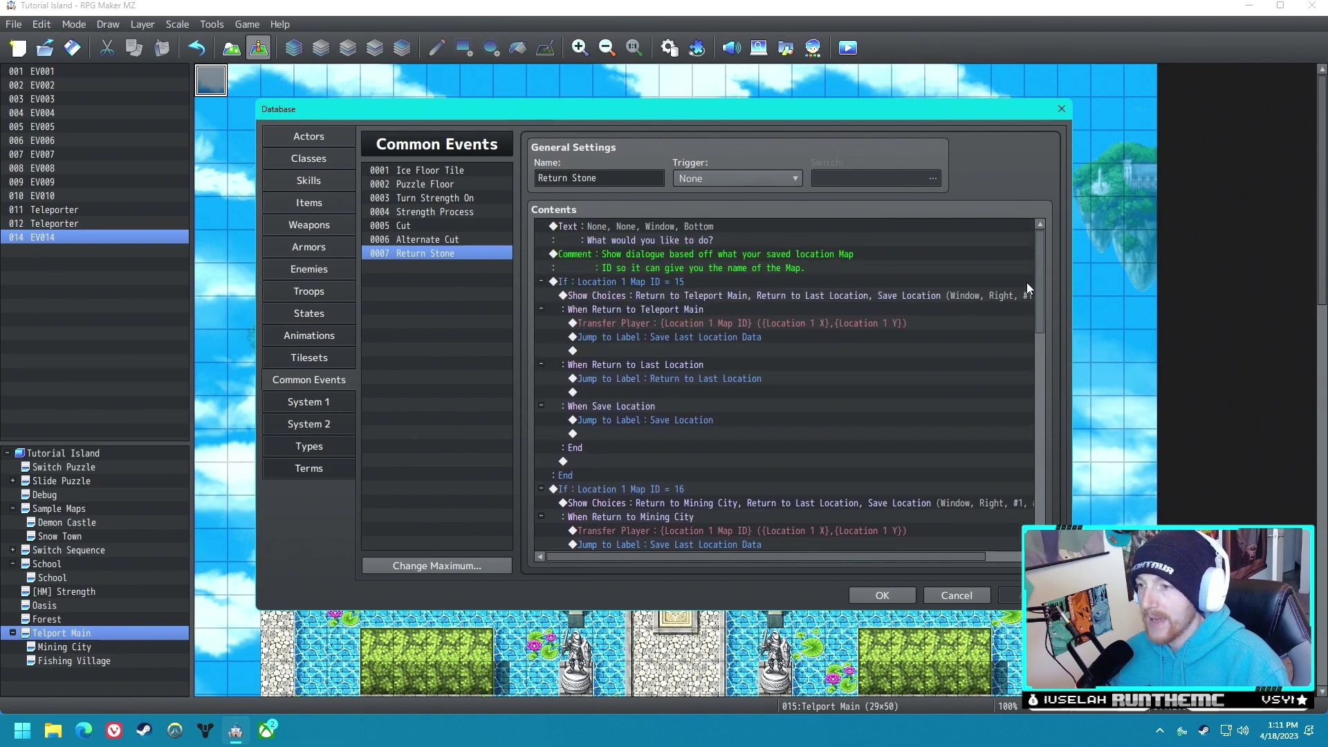
pyautogui.click(678, 337)
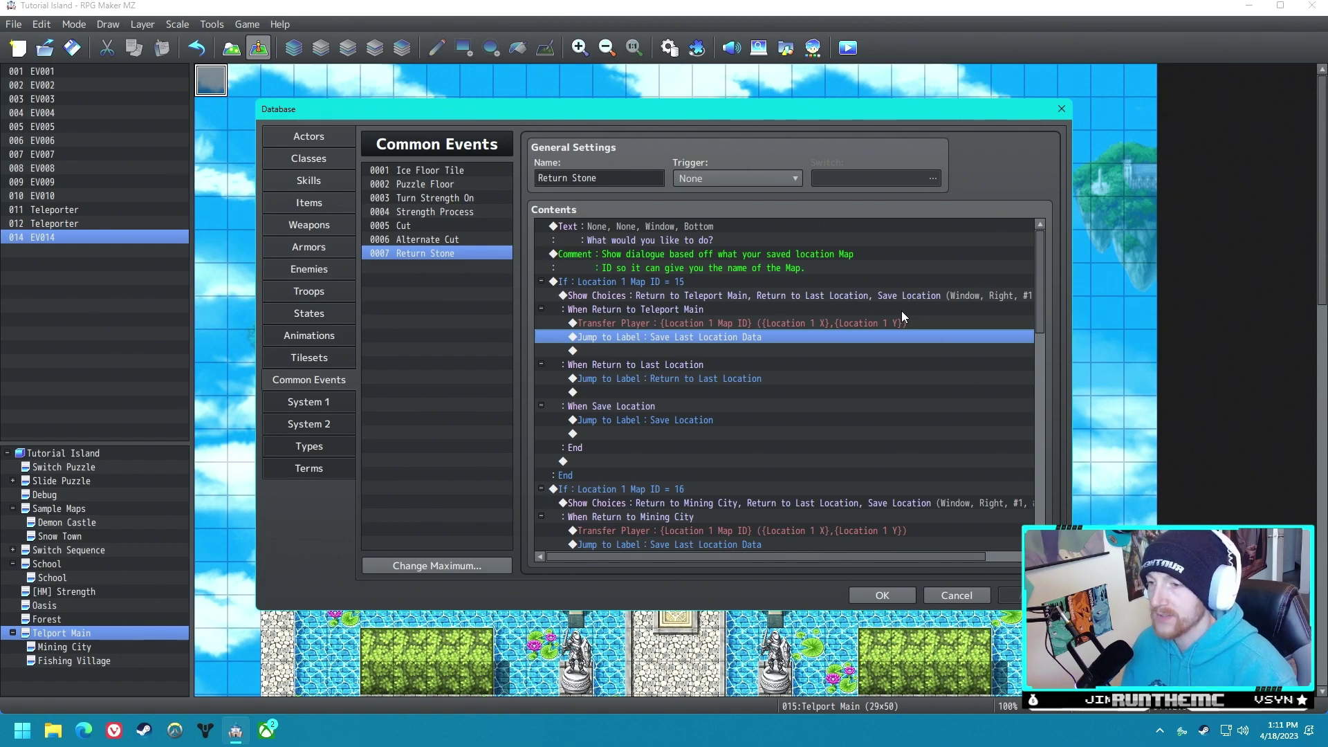
pyautogui.click(711, 324)
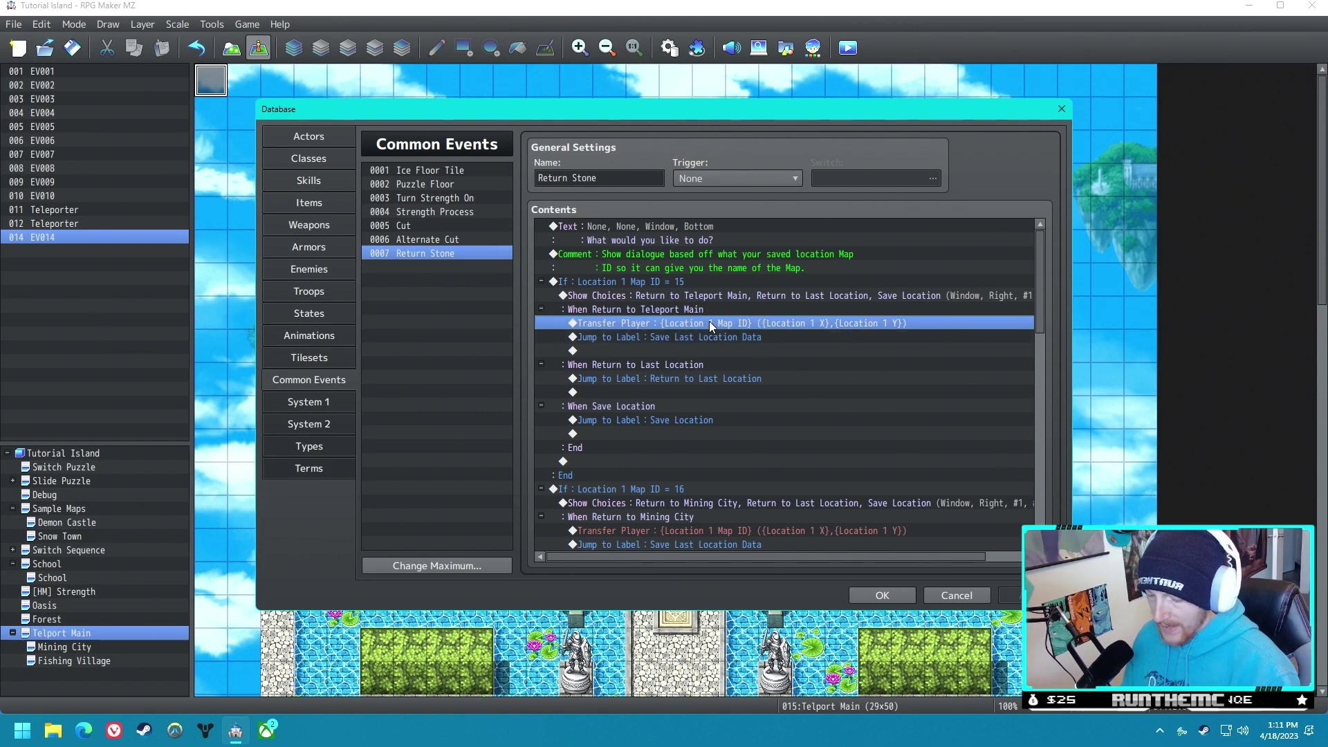
pyautogui.scroll(-1, 709, 321)
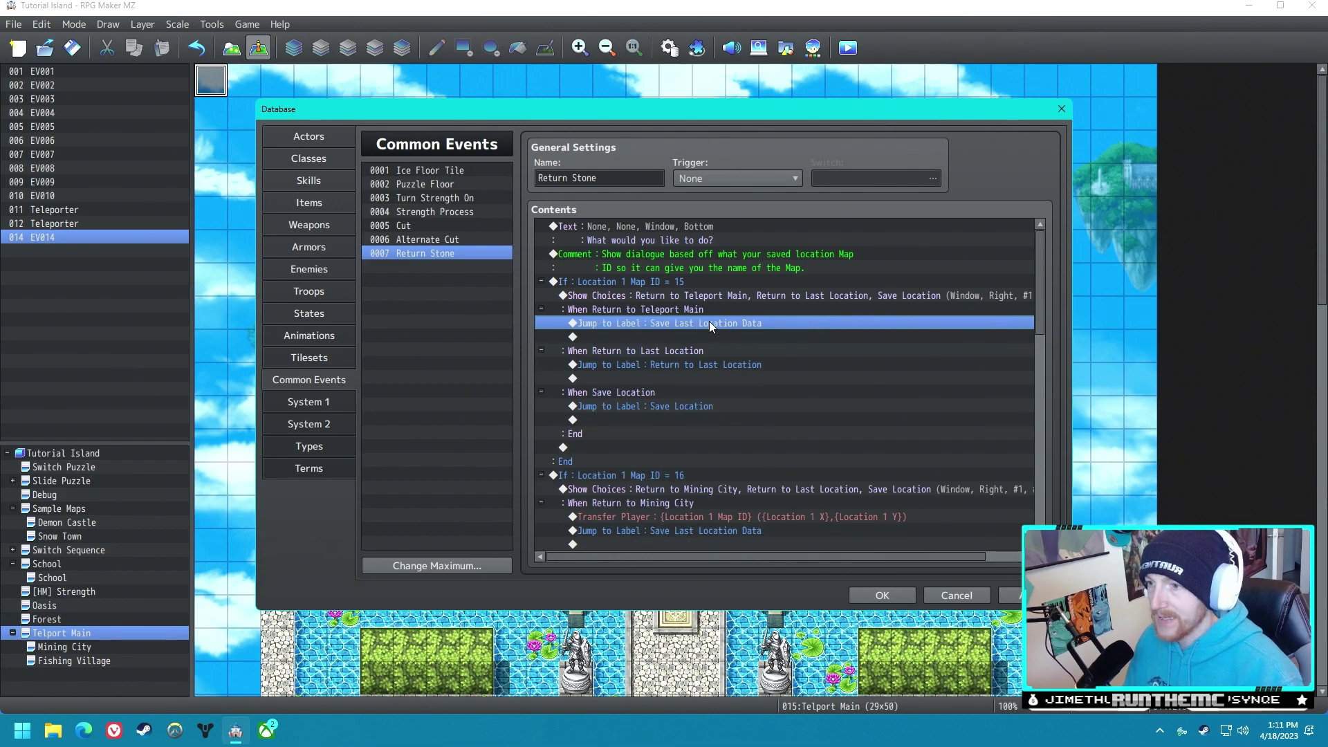
pyautogui.moveTo(1042, 322); pyautogui.dragTo(1042, 519)
pyautogui.click(662, 527)
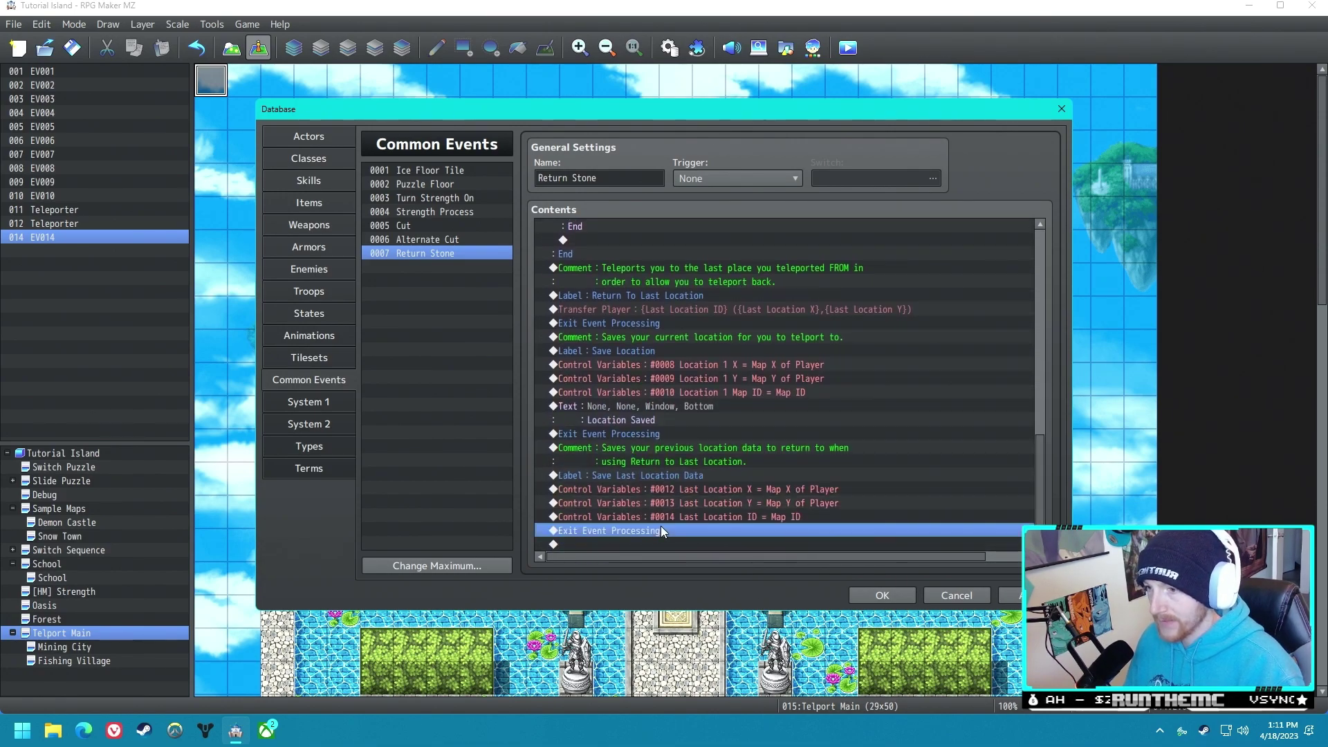
pyautogui.hotkey('ctrl', 'v')
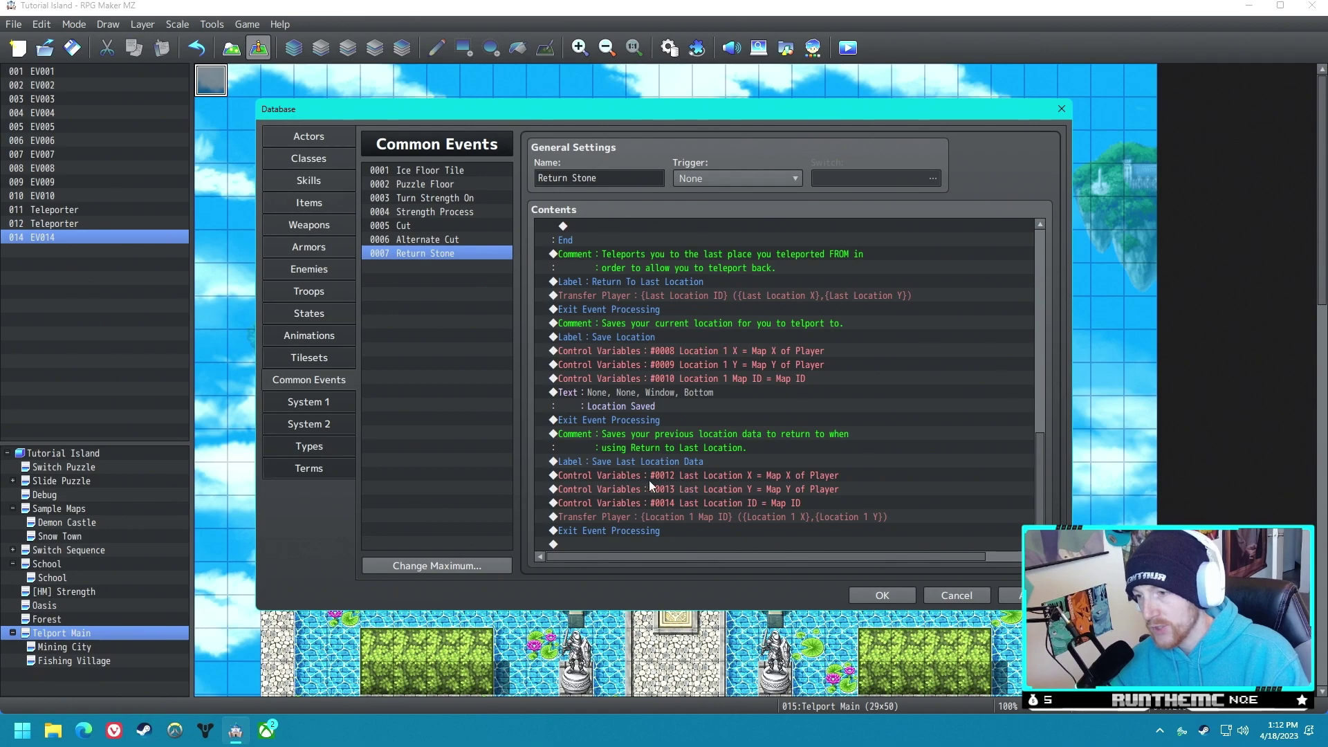
pyautogui.click(885, 595)
# Step: Save changes, launch the playtest and use the Return Stone from Key Items
pyautogui.hotkey('alt', 'F4')
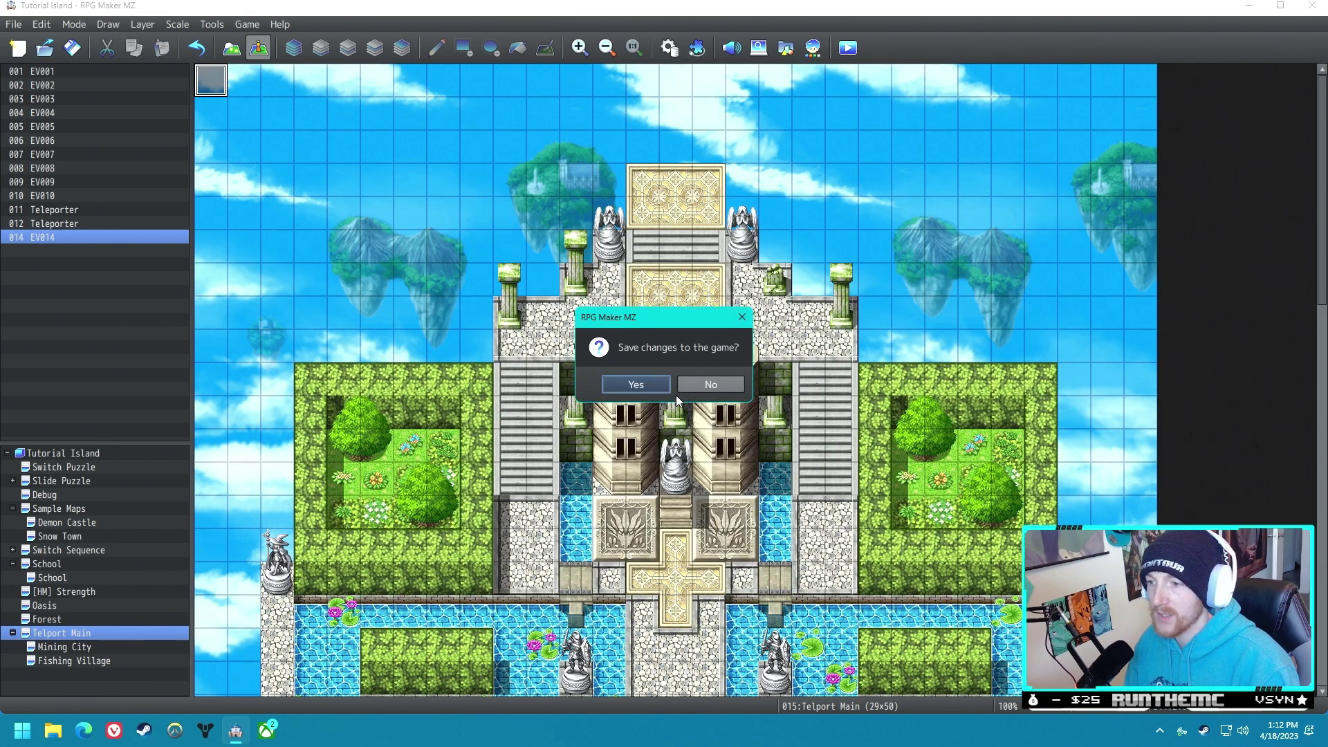
pyautogui.click(635, 384)
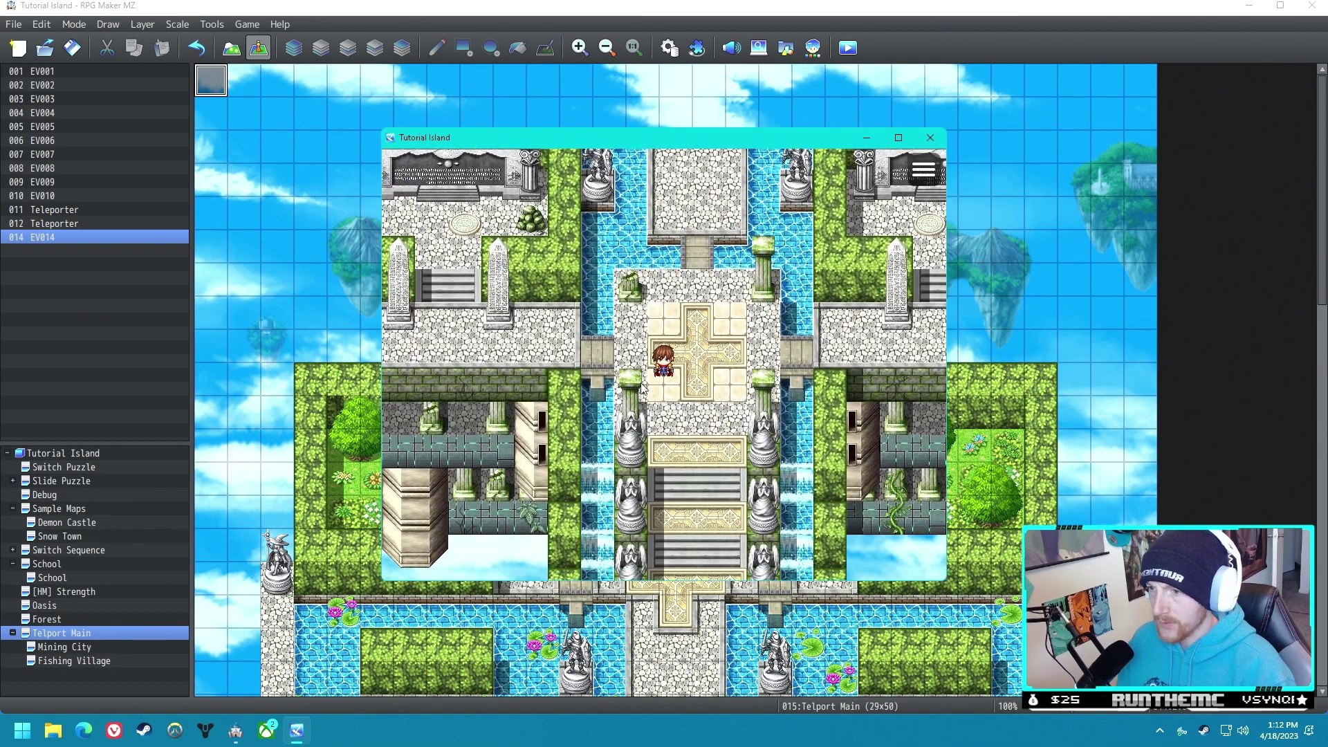
pyautogui.press('Escape')
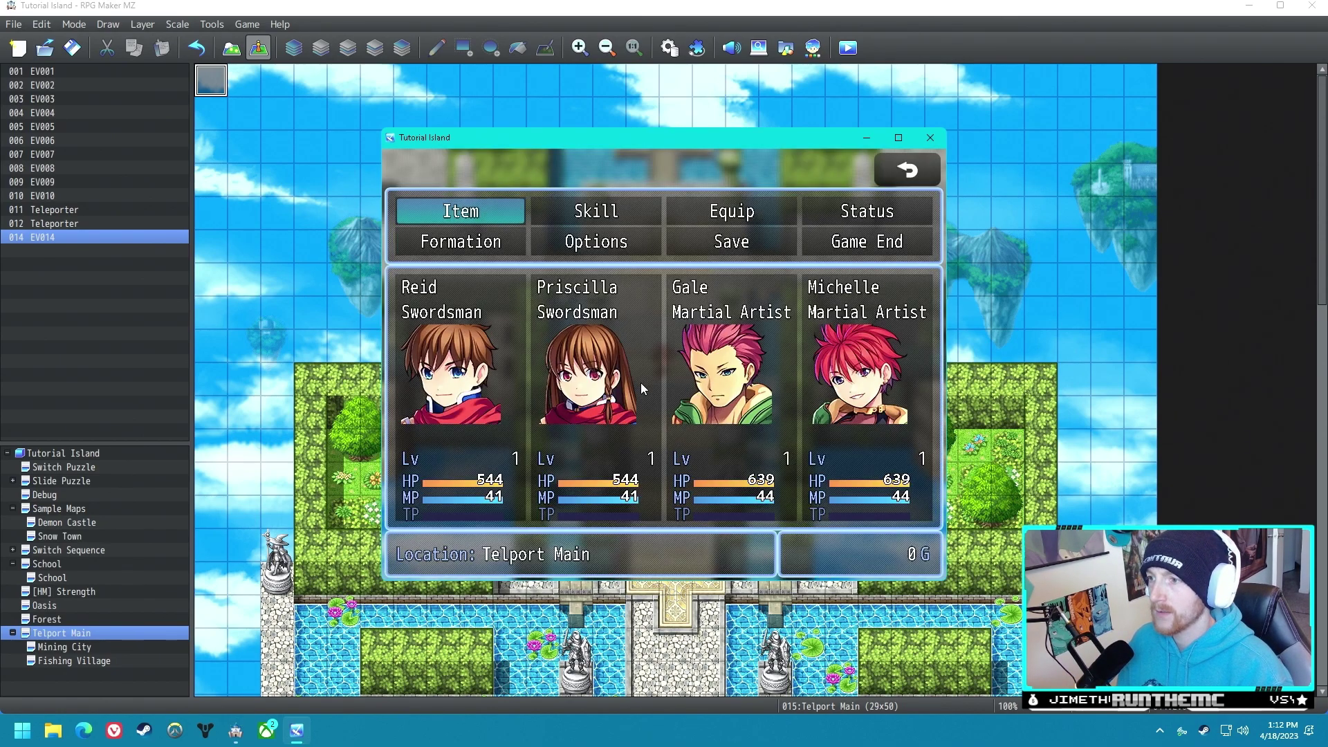
pyautogui.press('Return')
pyautogui.press('Right')
pyautogui.press('Right')
pyautogui.press('Right')
pyautogui.press('Return')
pyautogui.press('Return')
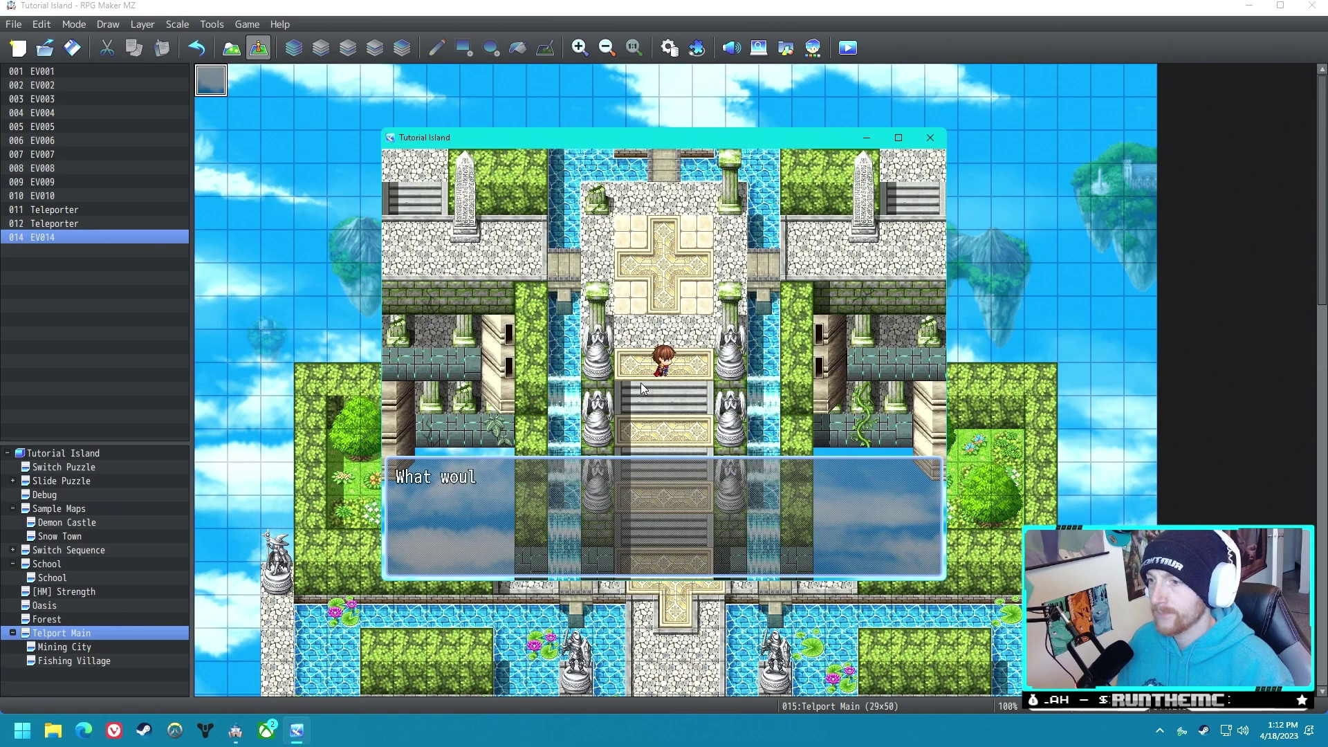
pyautogui.press('Return')
pyautogui.press('Return')
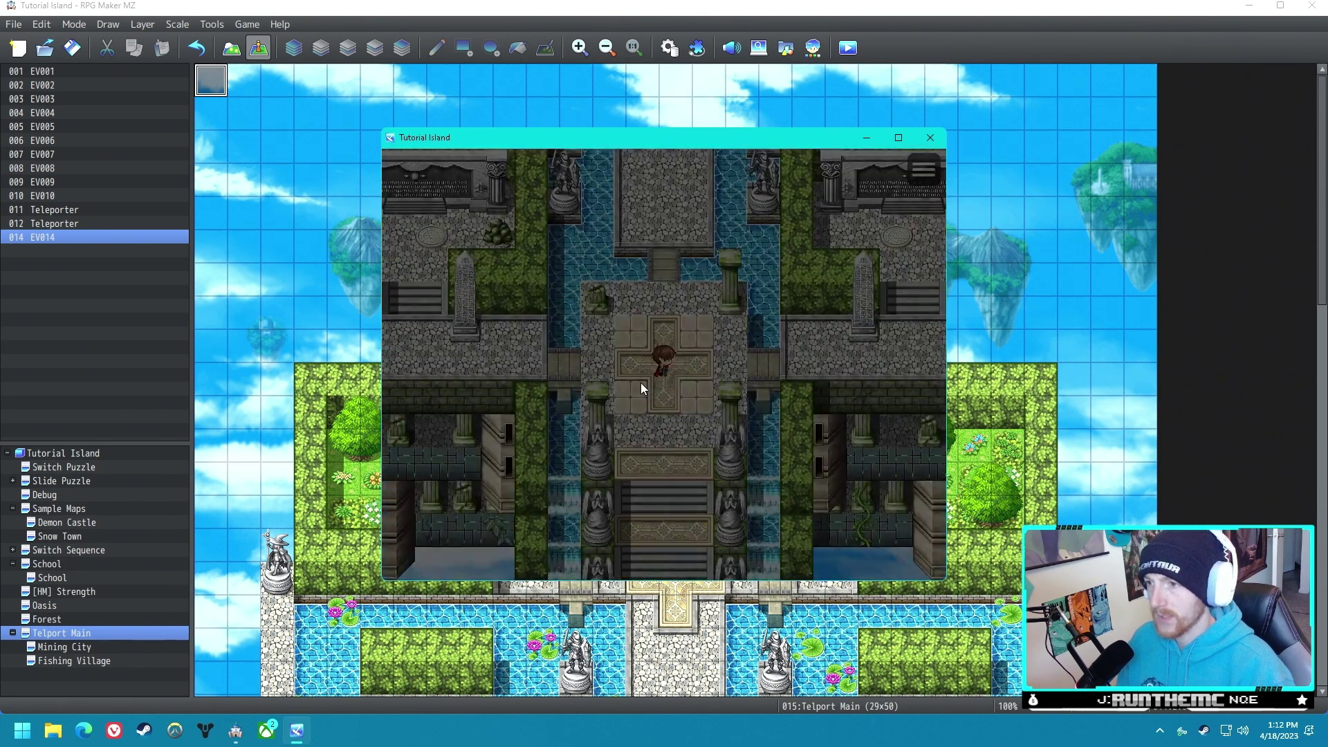
# Step: Walk up the central path and use the Return Stone to return to Teleport Main
pyautogui.press('Up')
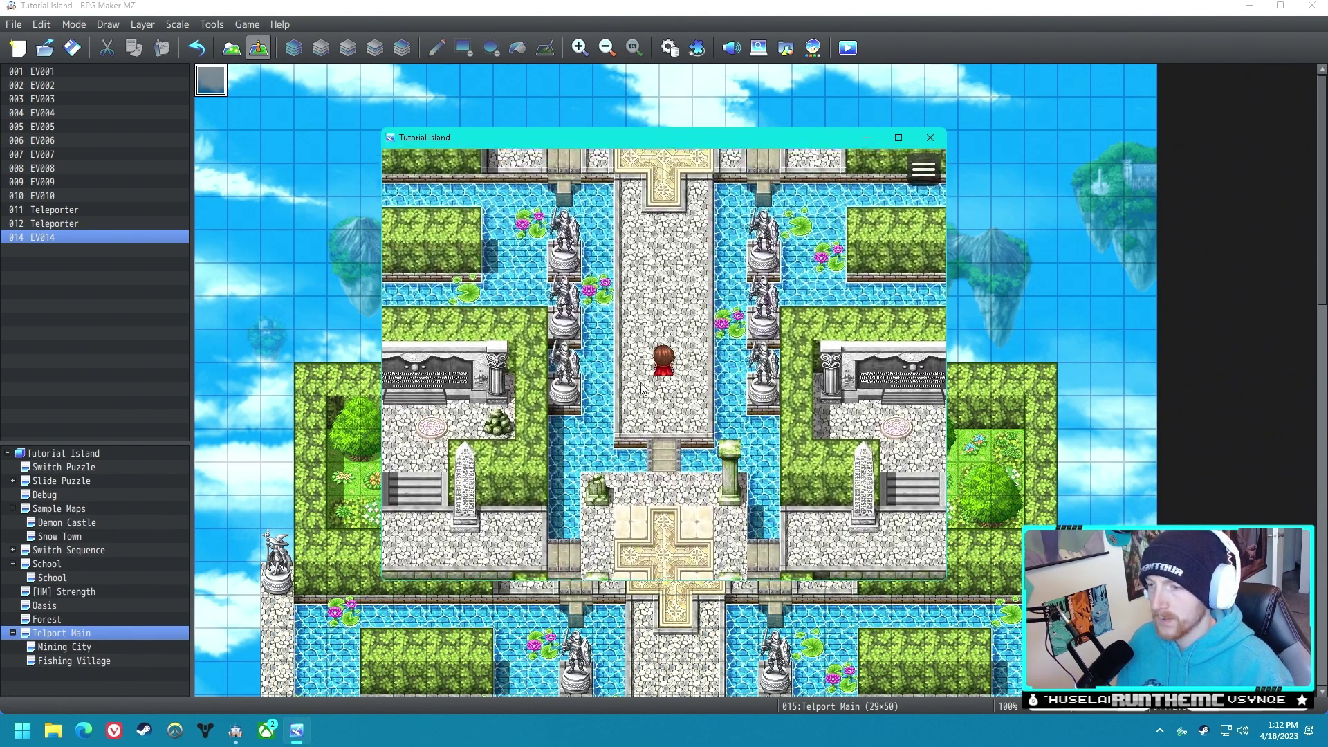
pyautogui.press('Escape')
pyautogui.press('Return')
pyautogui.press('Right')
pyautogui.press('Right')
pyautogui.press('Right')
pyautogui.press('Return')
pyautogui.press('Return')
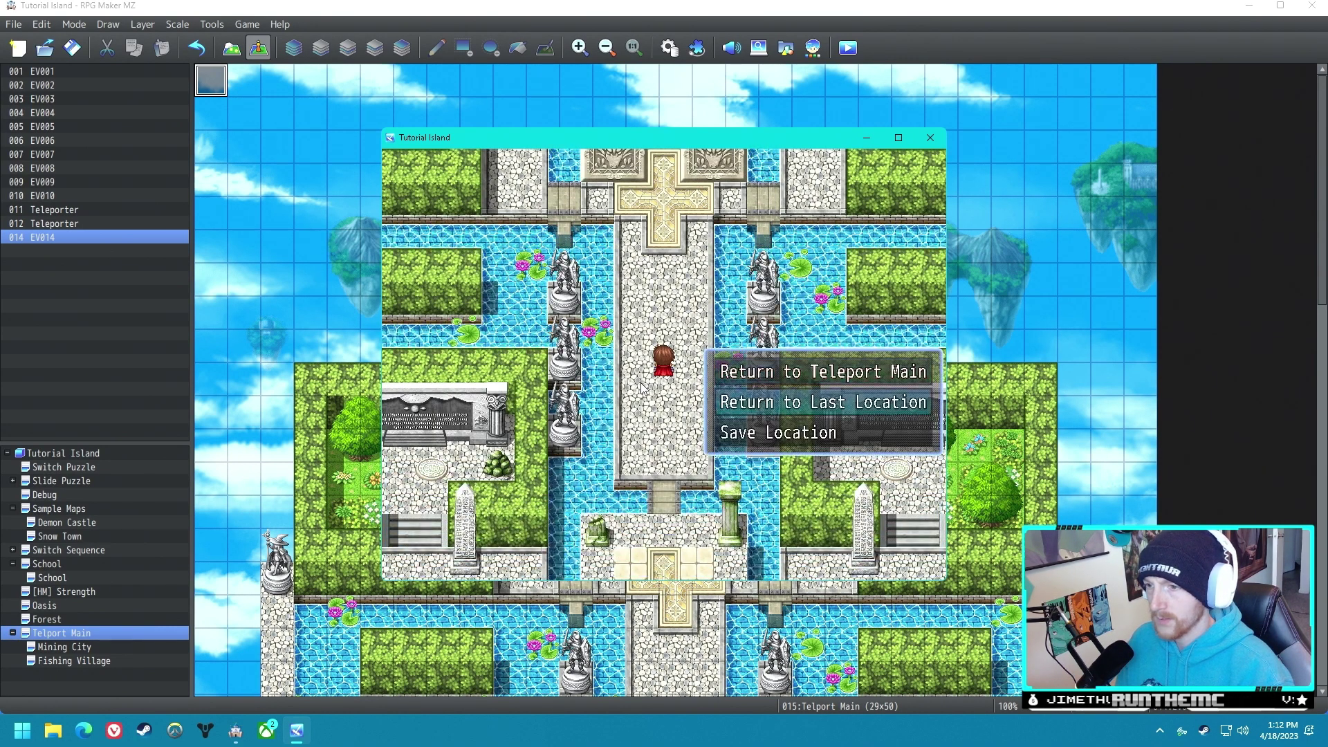
pyautogui.press('Return')
# Step: Walk onto the altar teleporter to Mining City and use the Return Stone there
pyautogui.press('Up')
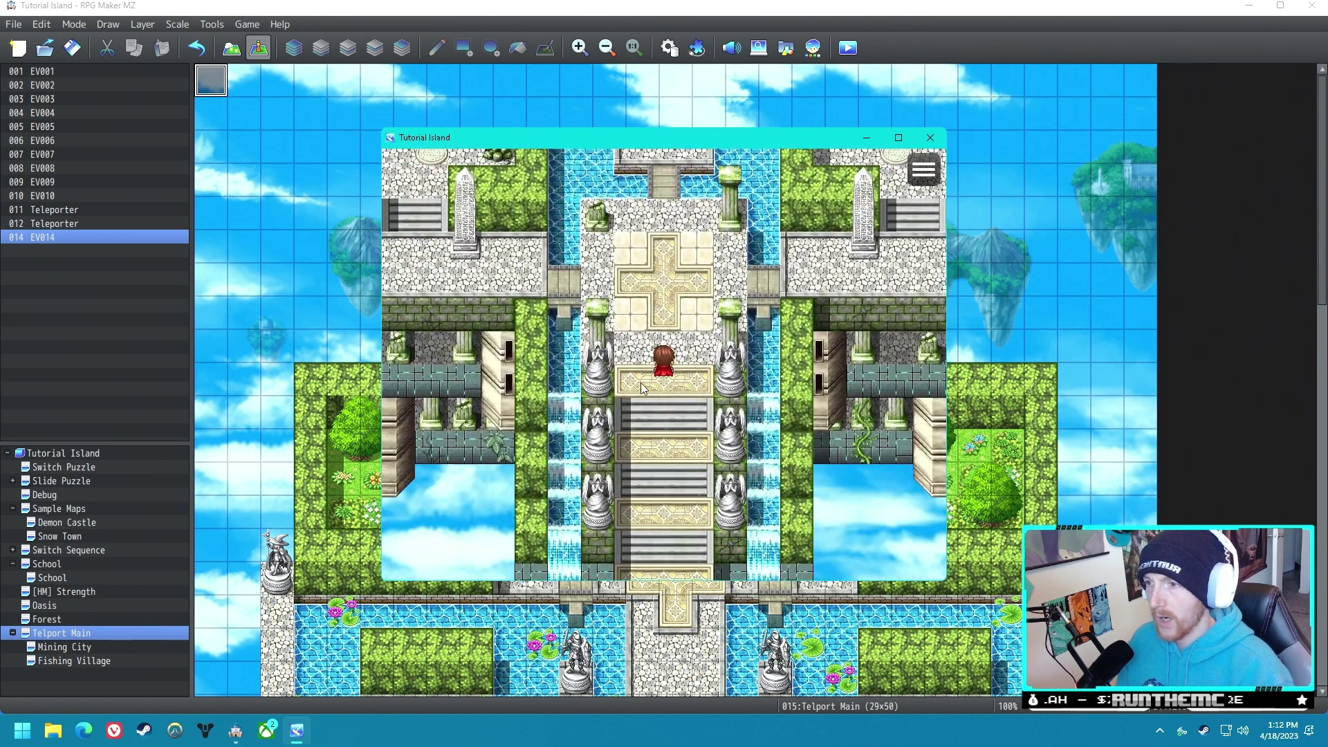
pyautogui.press('Left')
pyautogui.press('Up')
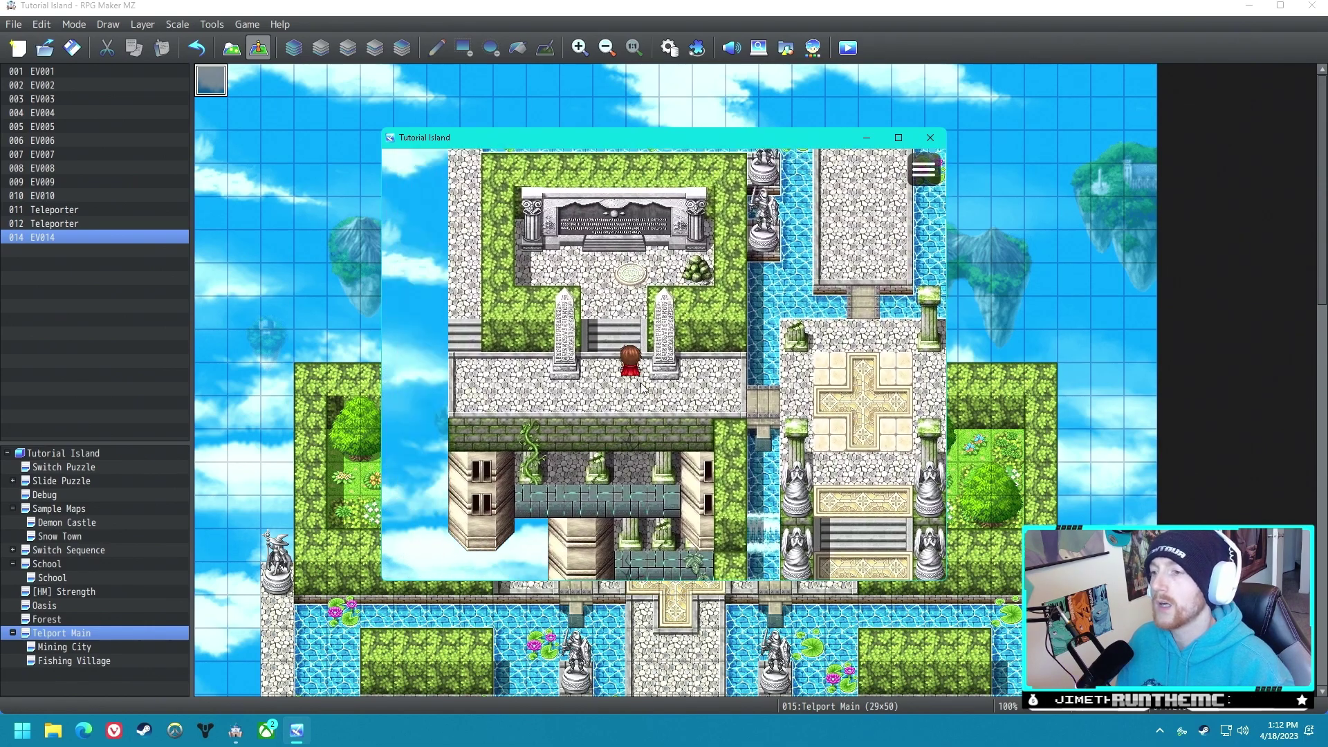
pyautogui.press('Up')
pyautogui.press('Escape')
pyautogui.press('Return')
pyautogui.press('Return')
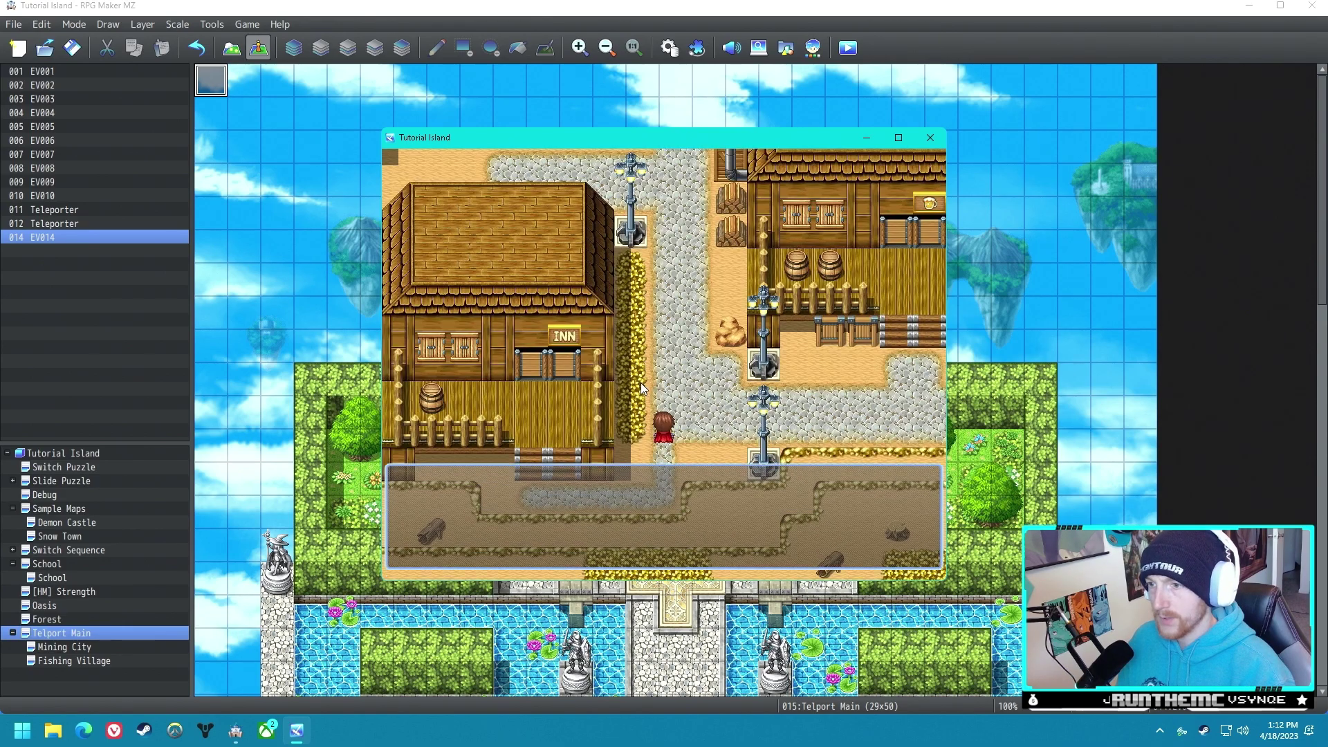
pyautogui.press('Return')
pyautogui.press('Return')
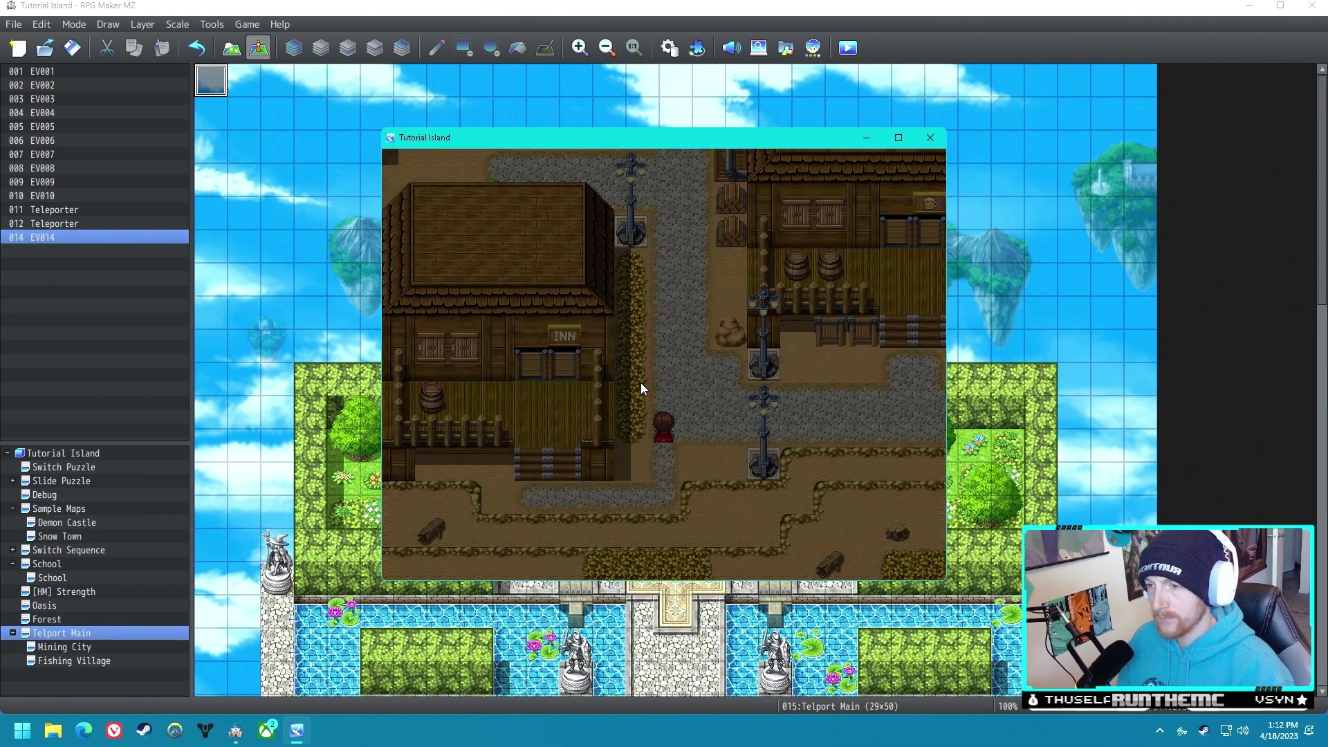
# Step: Use the Return Stone again and choose Return to Last Location
pyautogui.press('Up')
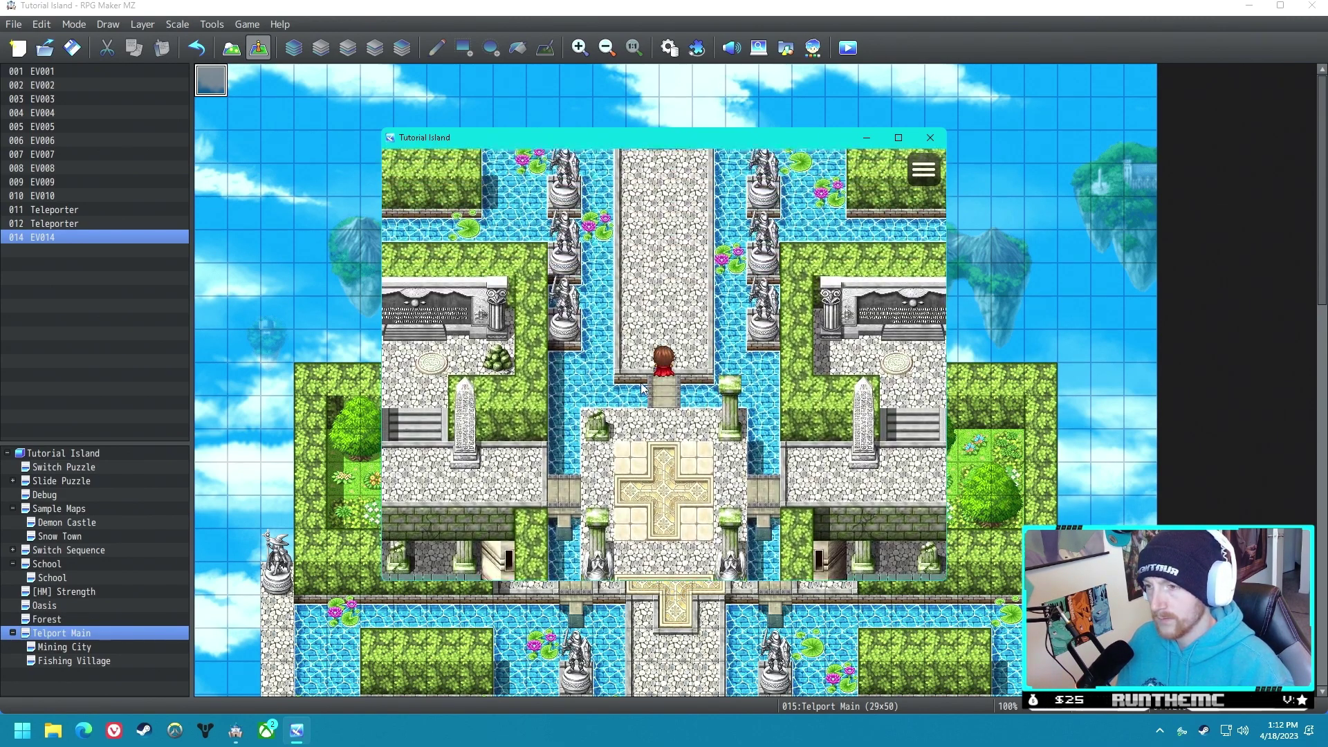
pyautogui.press('Escape')
pyautogui.press('Return')
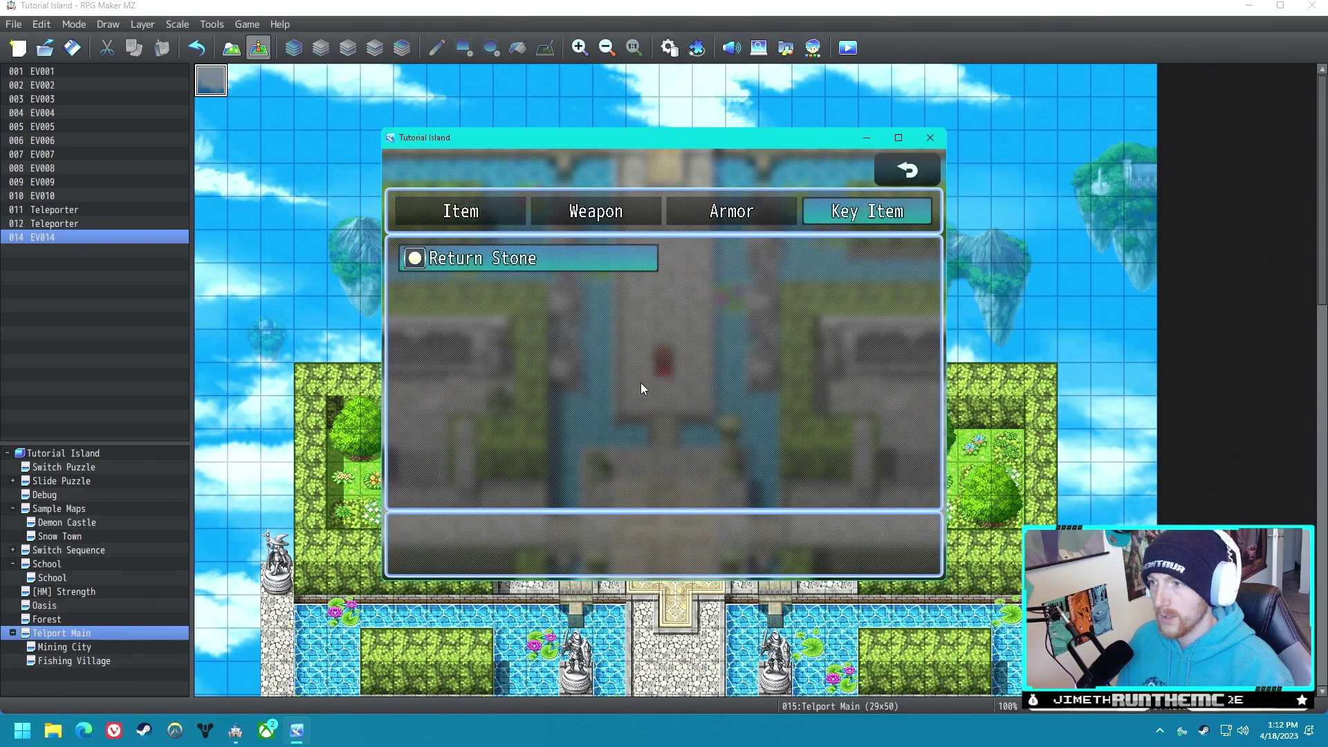
pyautogui.press('Return')
pyautogui.press('Return')
pyautogui.press('Down')
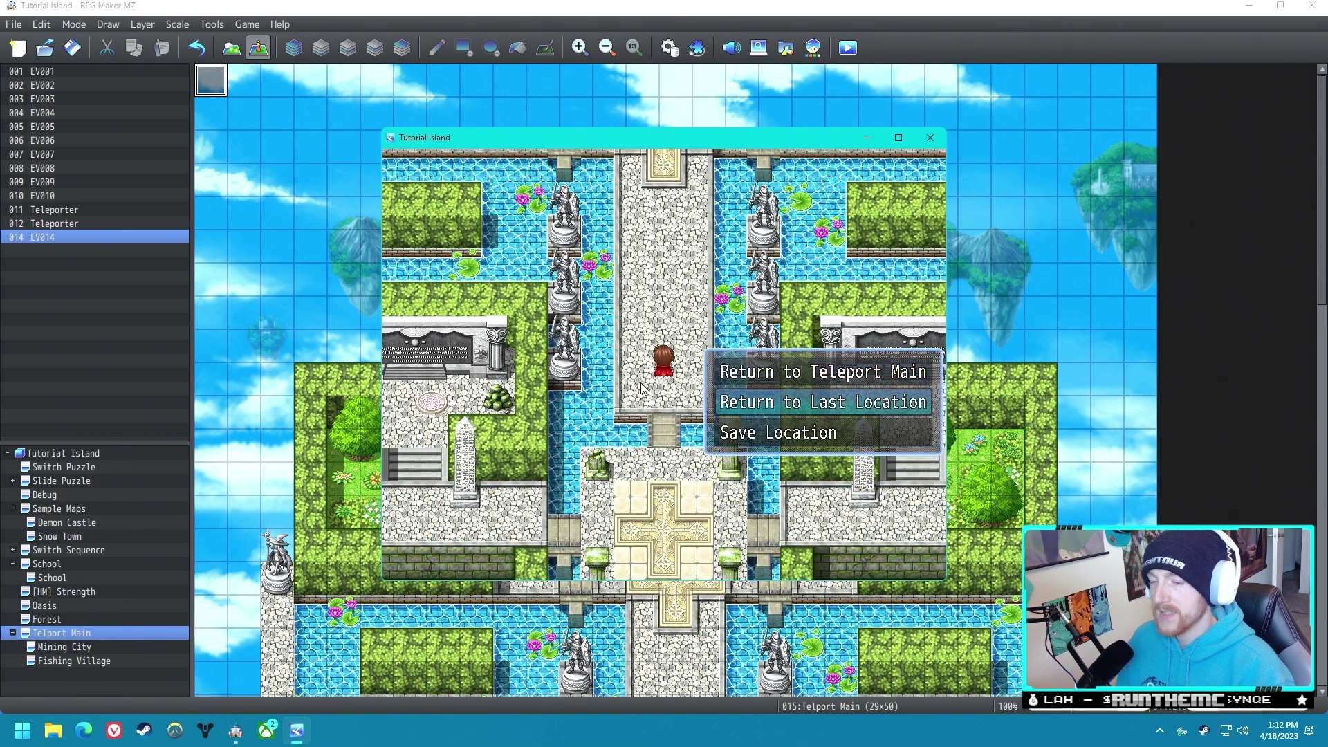
pyautogui.press('Return')
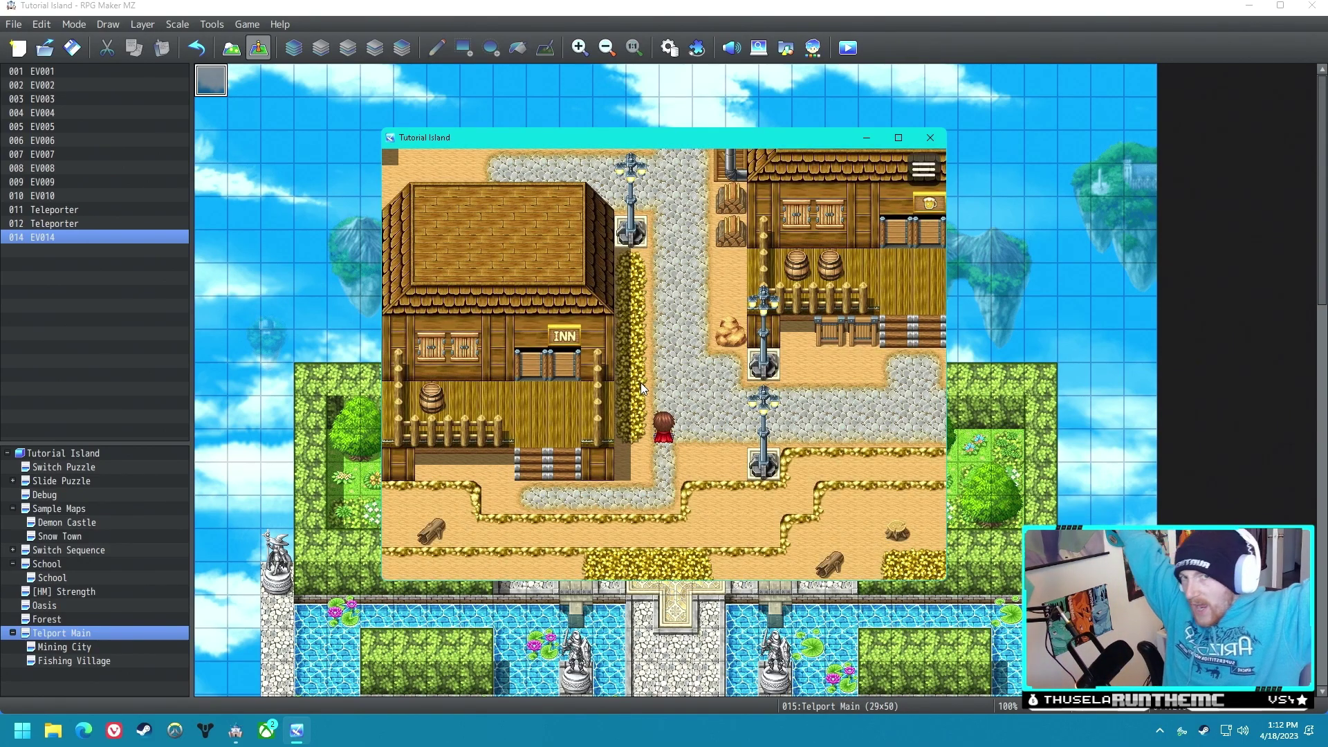
# Step: Walk through Mining City, choose Save Location from the Return Stone, then close the playtest
pyautogui.press('Up')
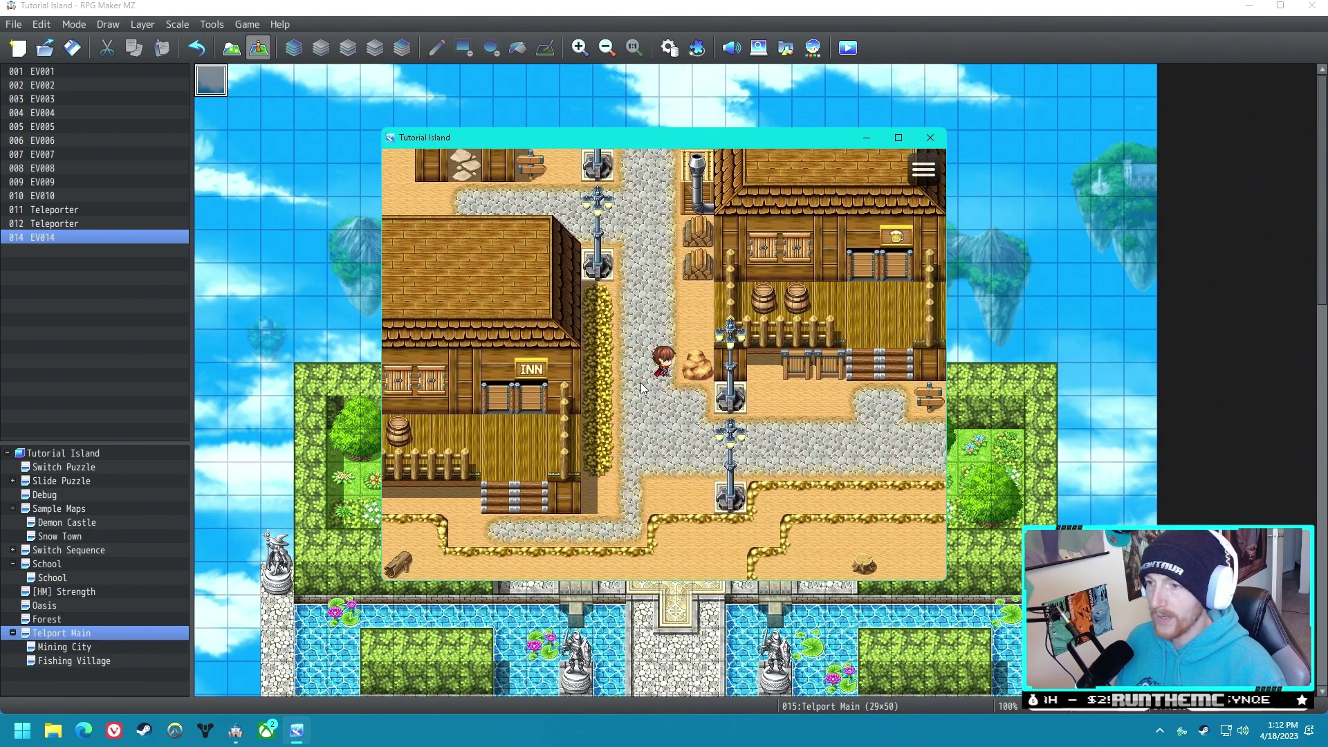
pyautogui.press('Up')
pyautogui.press('Right')
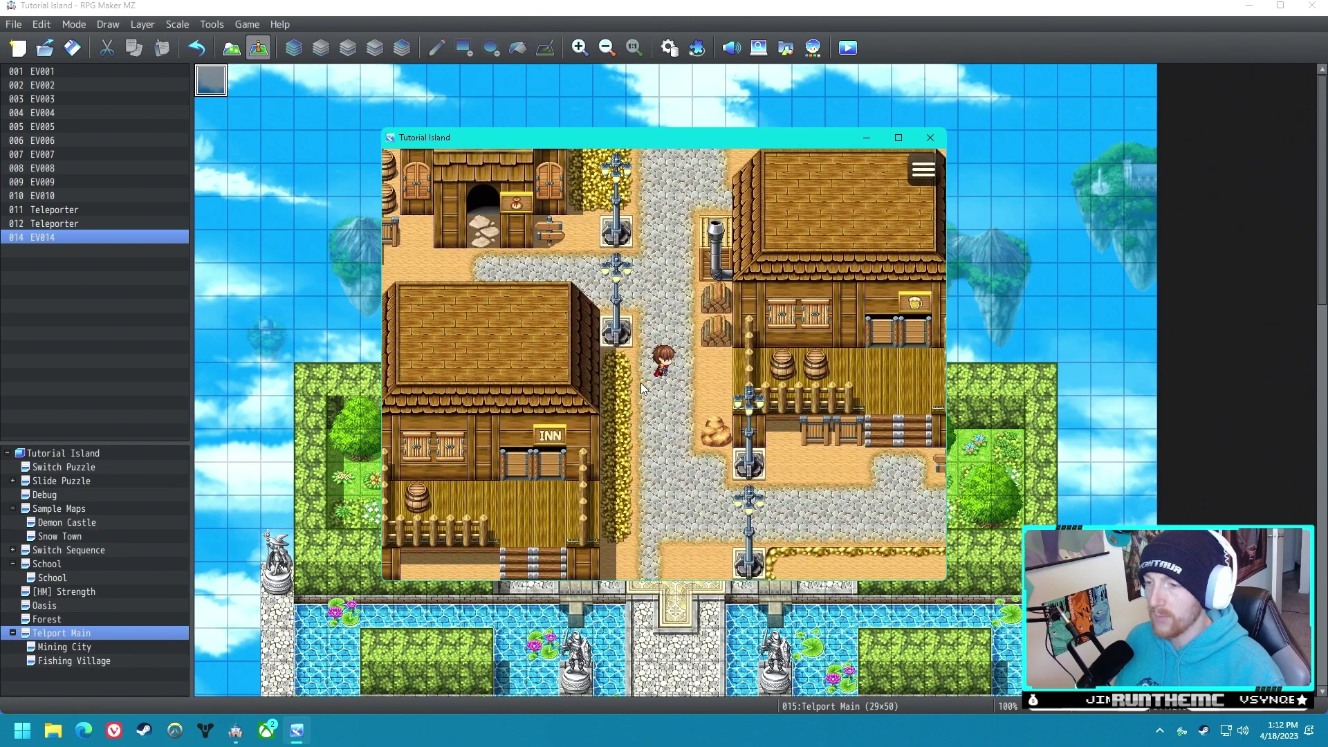
pyautogui.press('Up')
pyautogui.press('Left')
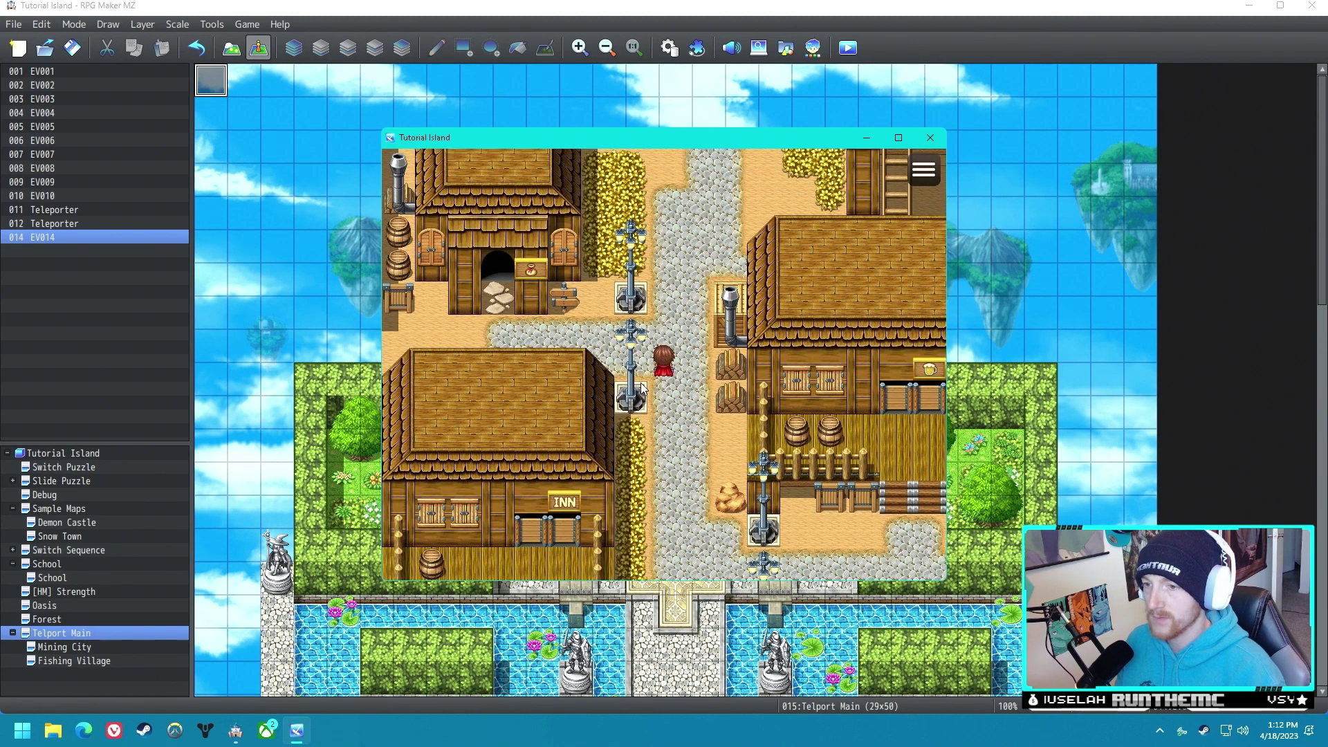
pyautogui.press('Escape')
pyautogui.press('Return')
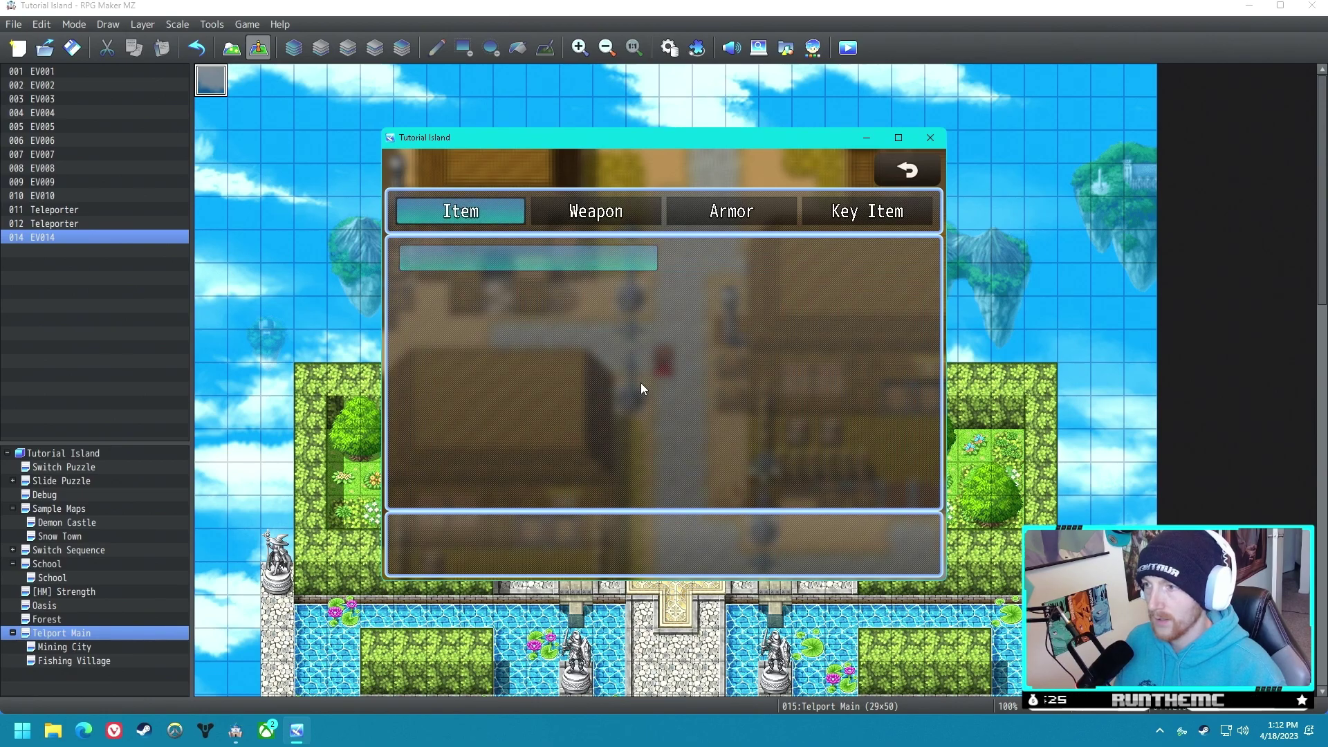
pyautogui.press('Left')
pyautogui.press('Return')
pyautogui.press('Return')
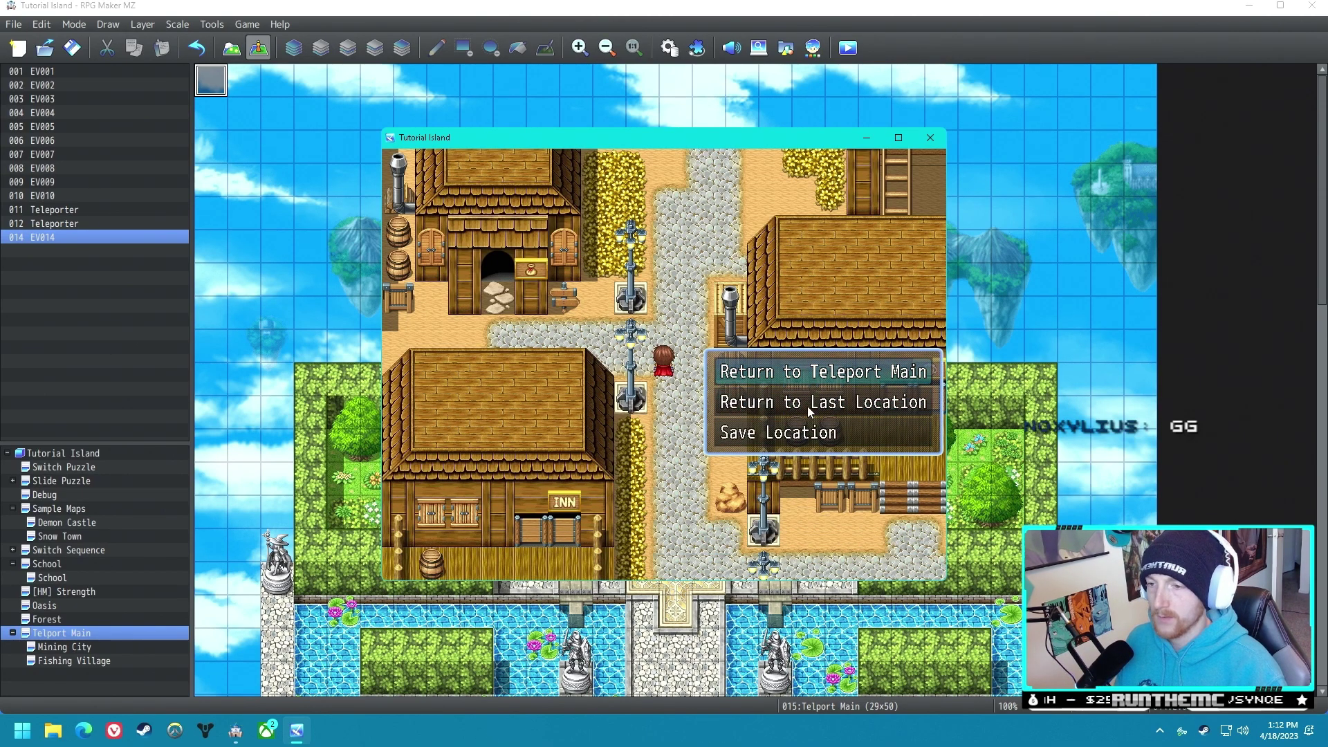
pyautogui.click(930, 139)
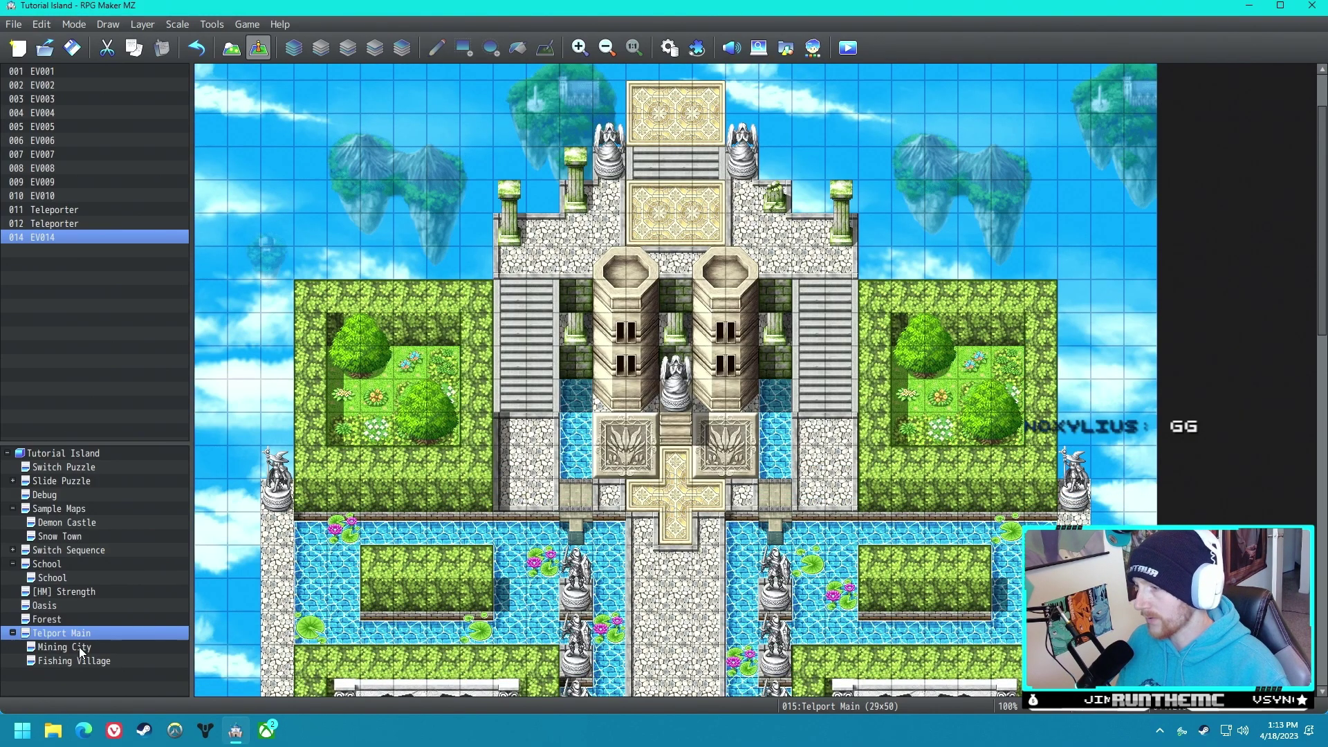
pyautogui.click(81, 648)
# Step: On the Telport Main map, set the Teleporter event's priority to Below characters
pyautogui.click(61, 633)
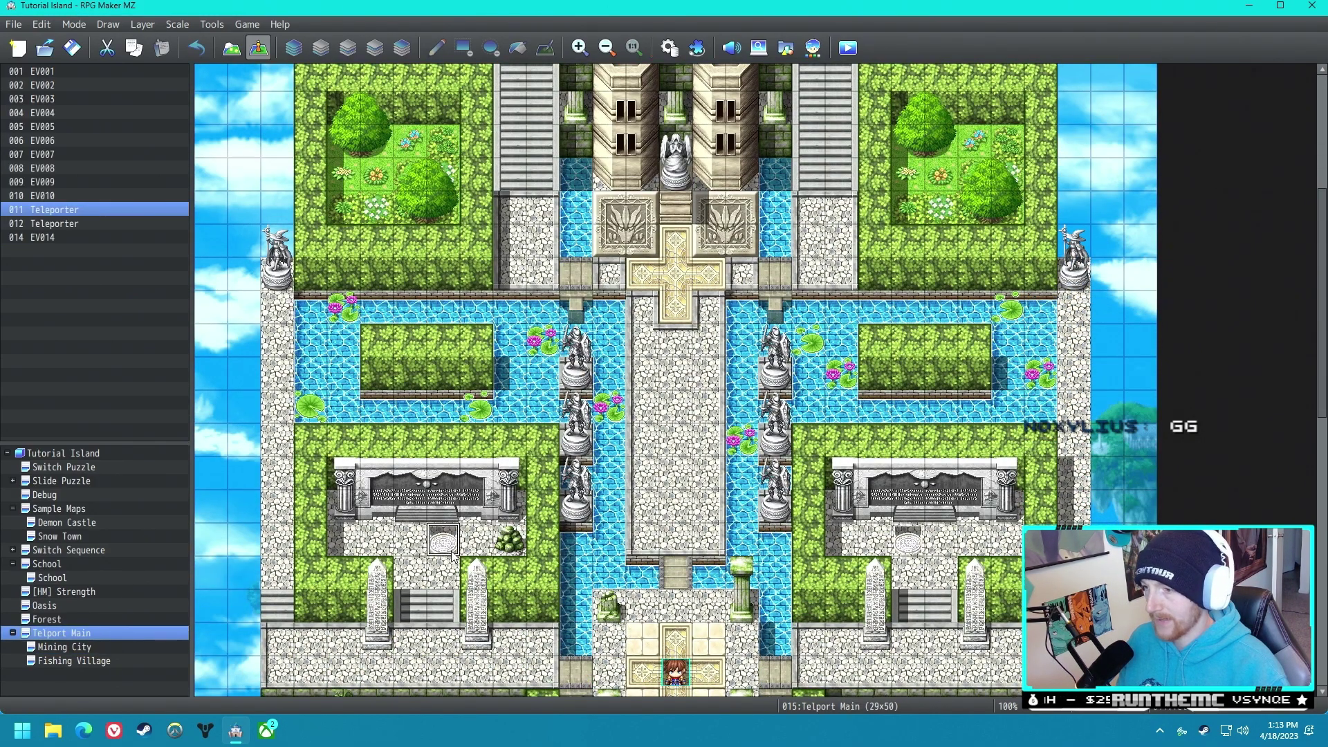
pyautogui.doubleClick(451, 552)
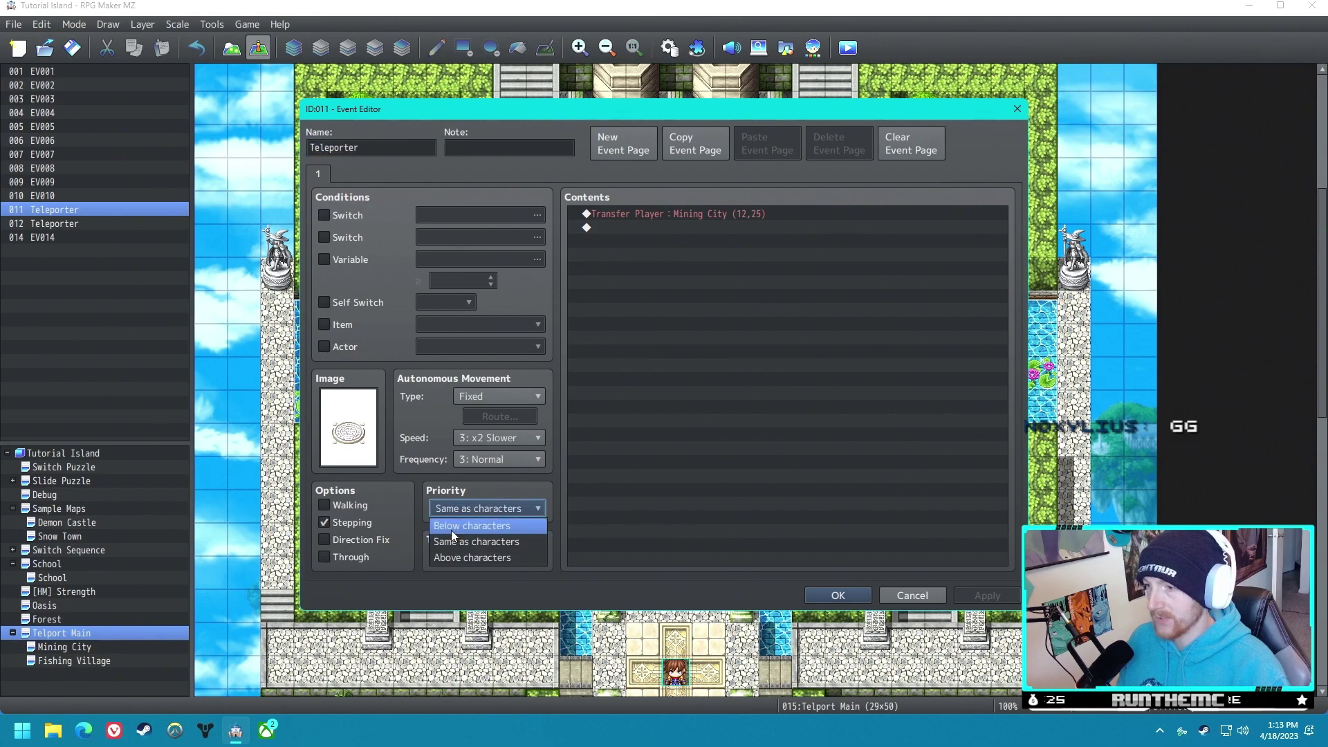
pyautogui.click(482, 530)
pyautogui.click(851, 595)
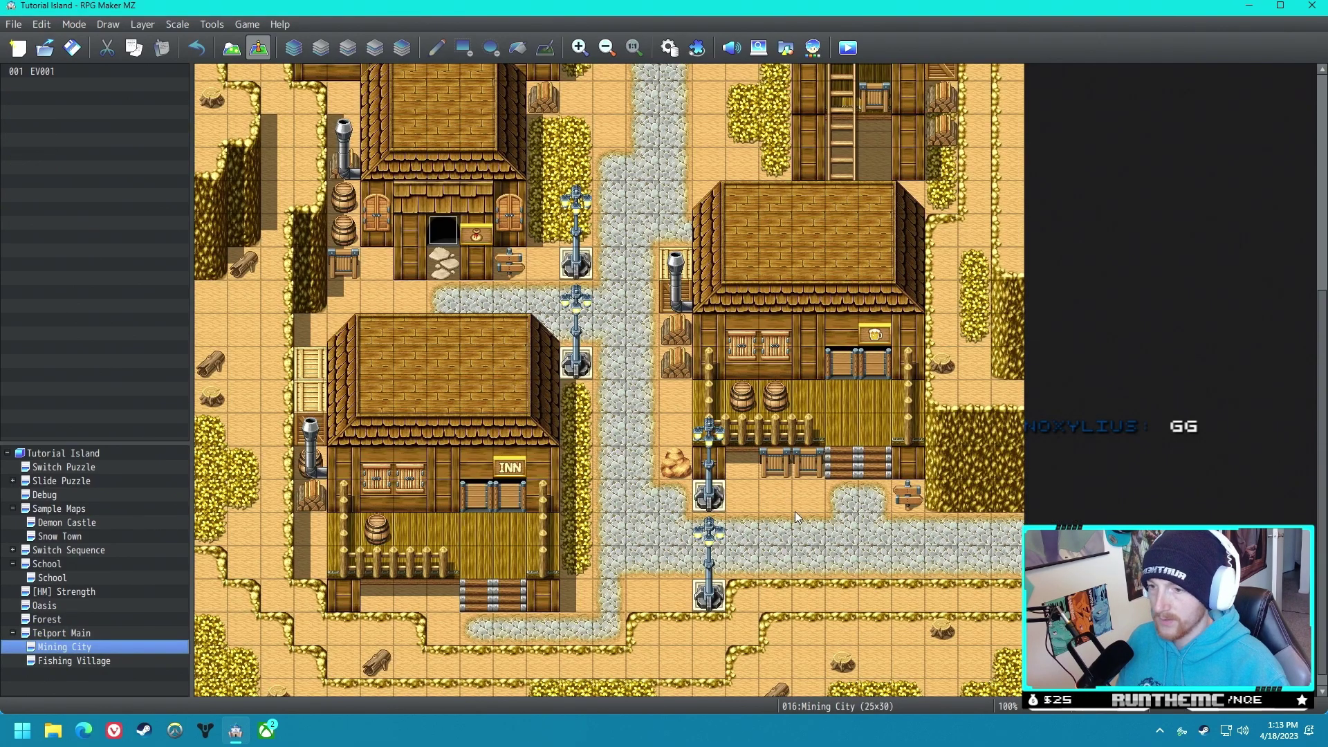
# Step: Paste Teleporter copies into Mining City and Fishing Village, then start a playtest
pyautogui.rightClick(778, 497)
pyautogui.click(820, 584)
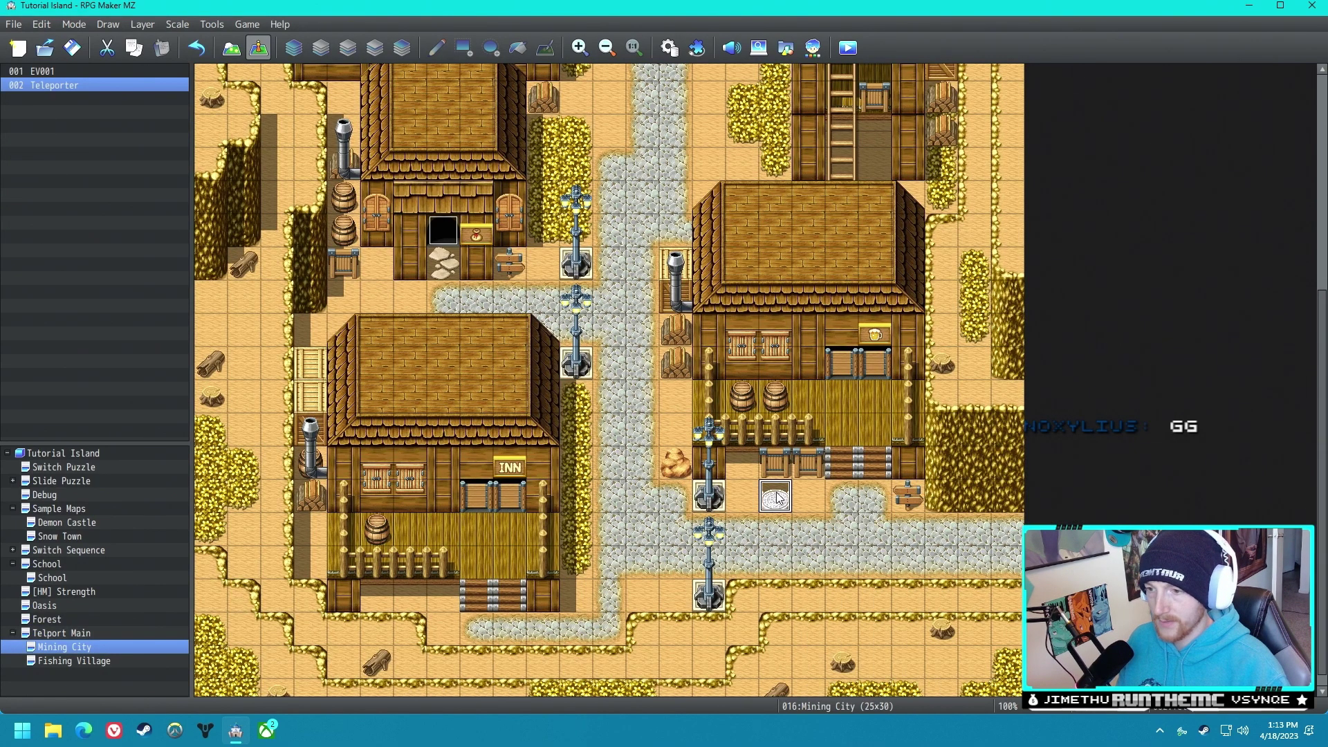
pyautogui.click(94, 659)
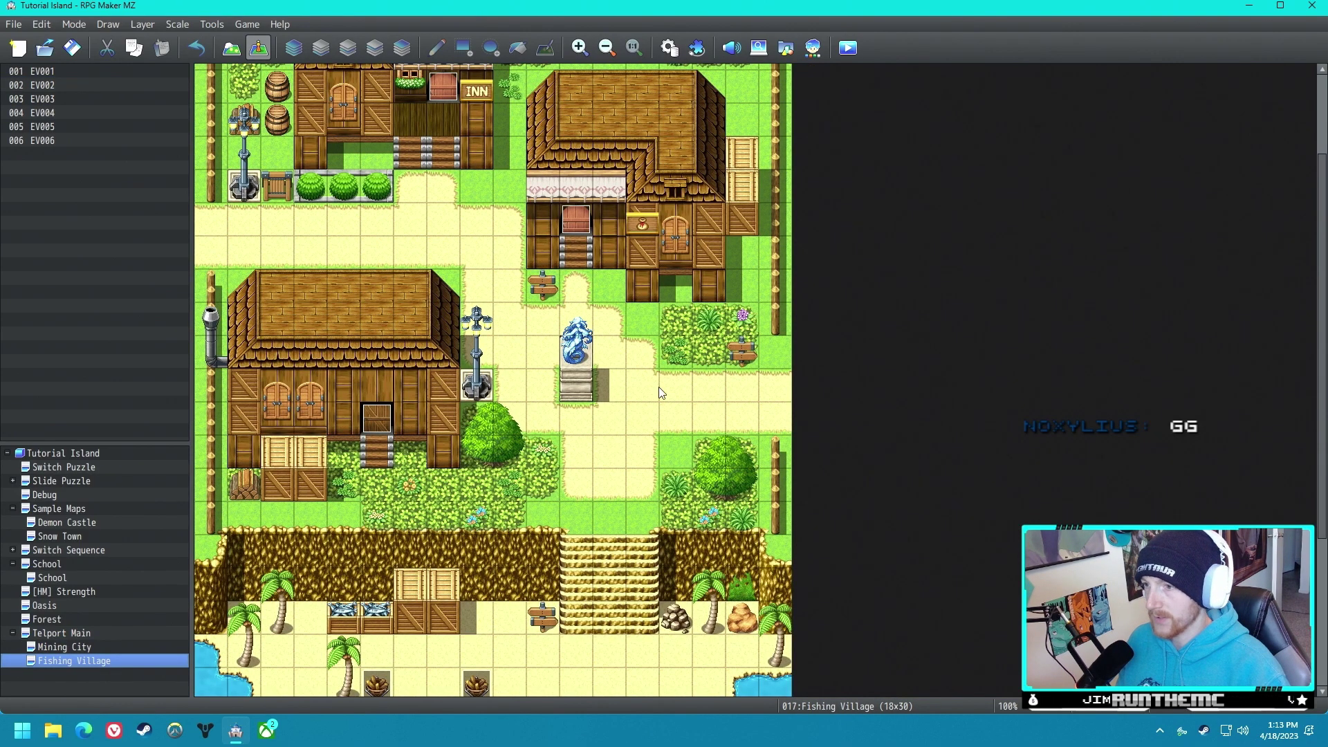
pyautogui.rightClick(609, 298)
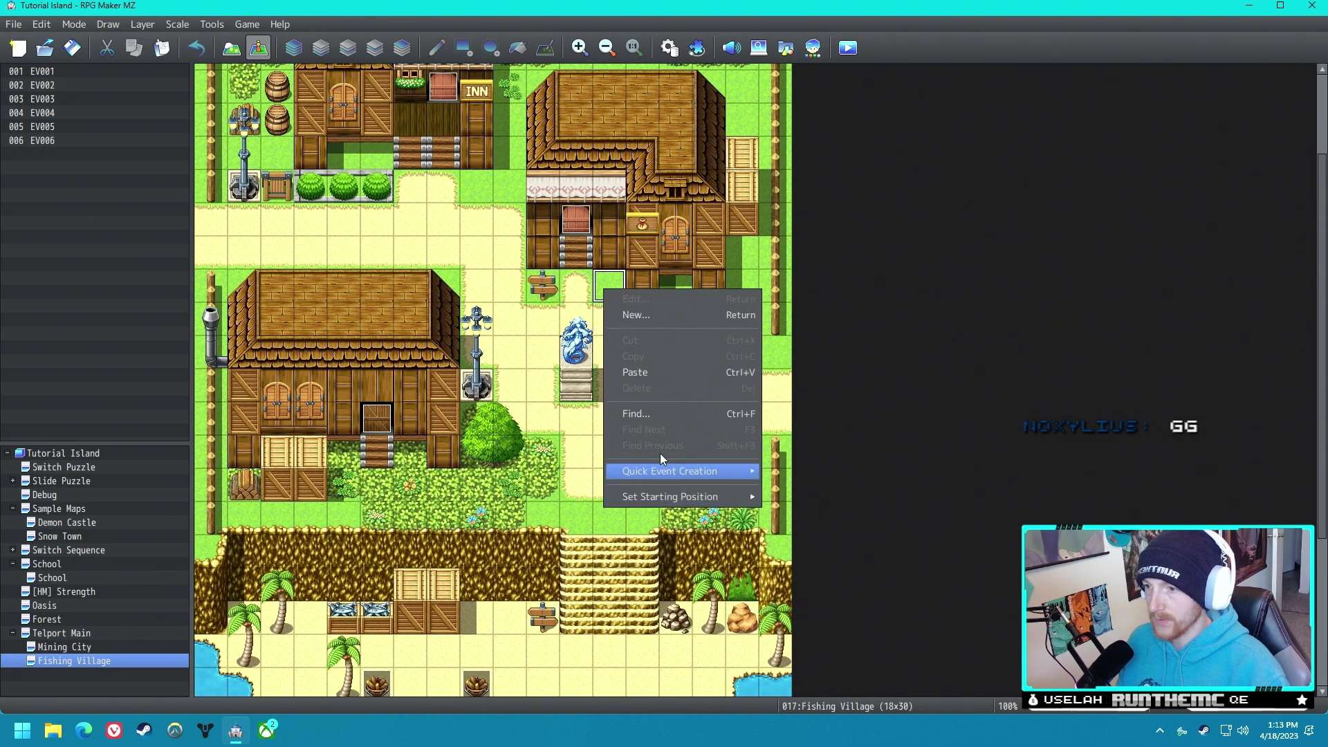
pyautogui.click(645, 371)
pyautogui.hotkey('ctrl', 'r')
pyautogui.press('Escape')
# Step: Use the Return Stone from Key Items and choose Save Location in Mining City
pyautogui.press('Right')
pyautogui.press('Left')
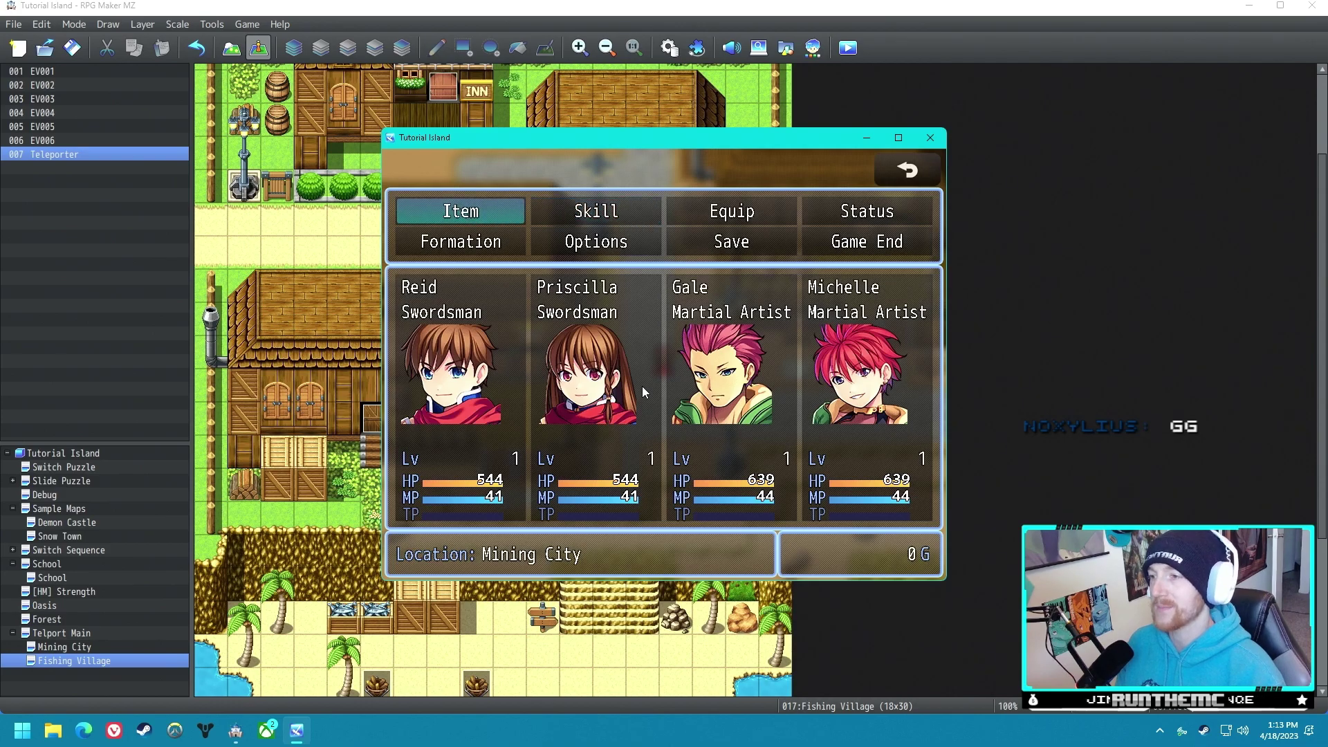
pyautogui.press('Return')
pyautogui.press('Right')
pyautogui.press('Right')
pyautogui.press('Right')
pyautogui.press('Return')
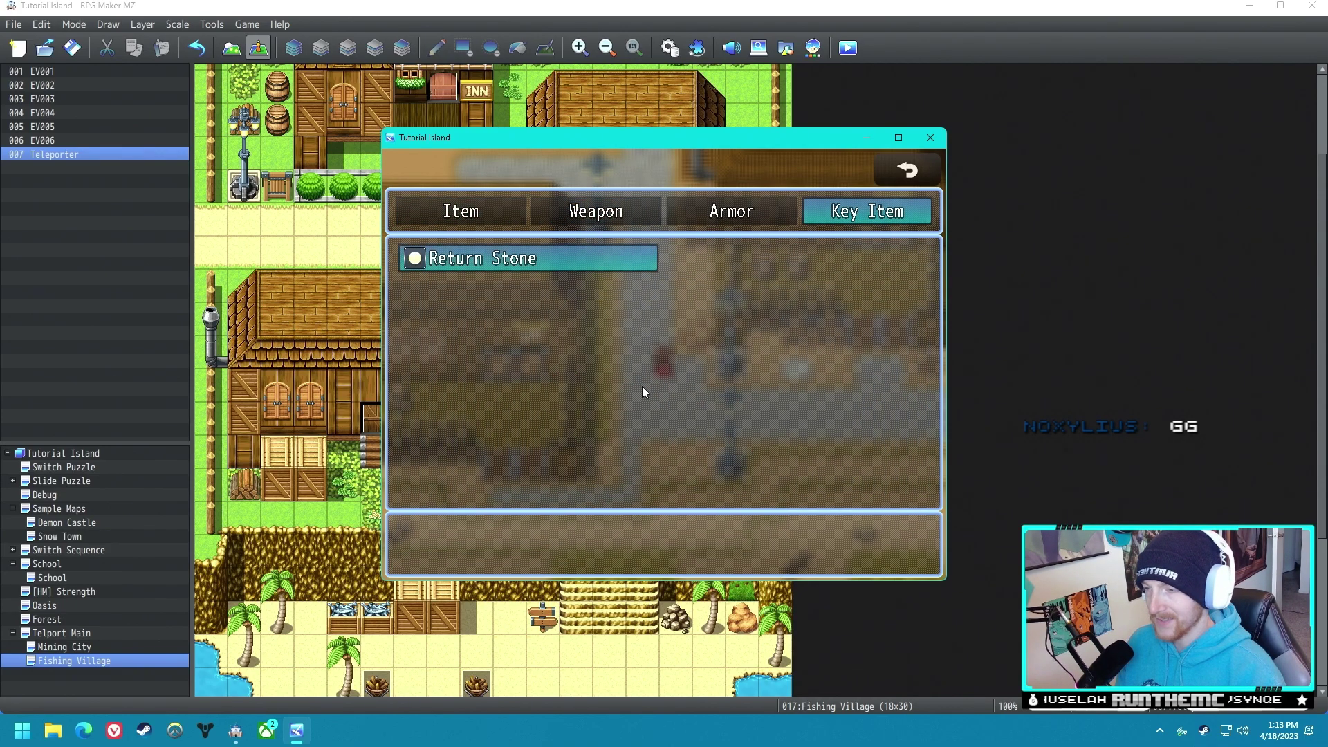
pyautogui.press('Return')
pyautogui.press('Return')
pyautogui.press('Down')
pyautogui.press('Down')
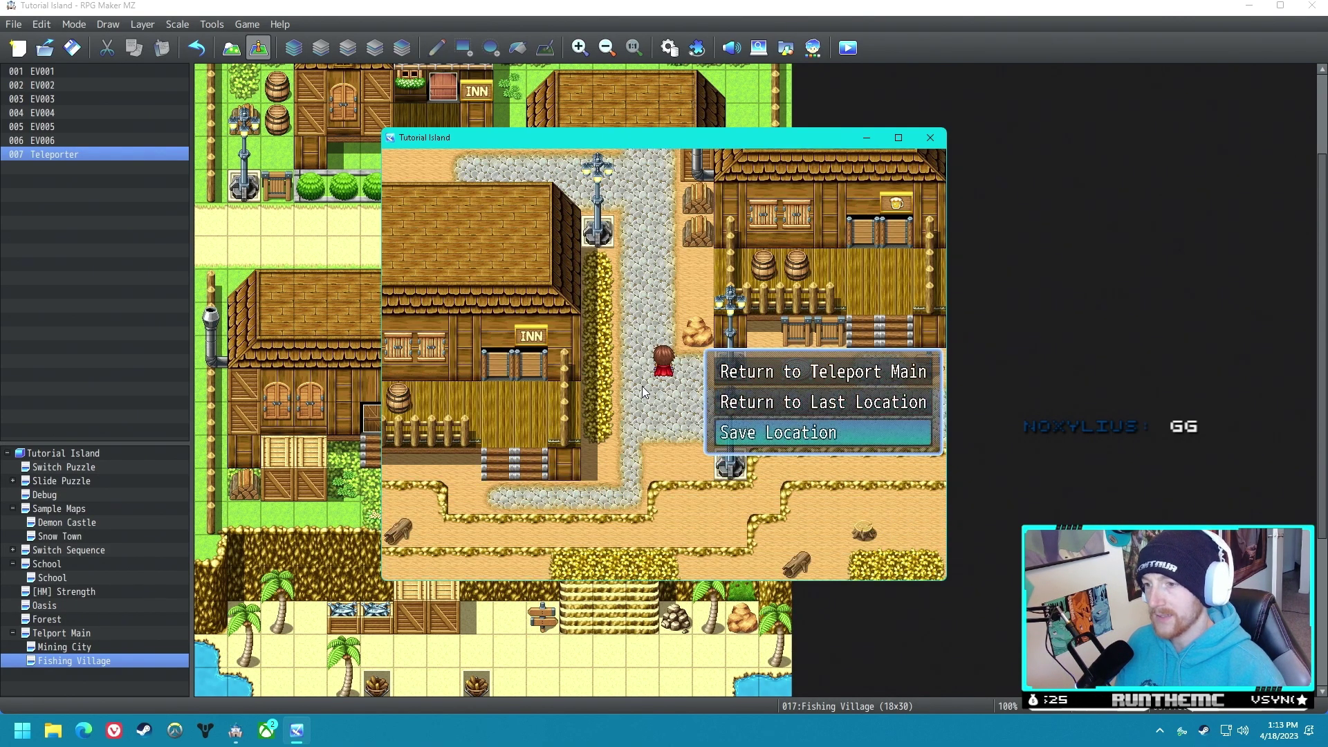
pyautogui.press('Return')
pyautogui.press('Return')
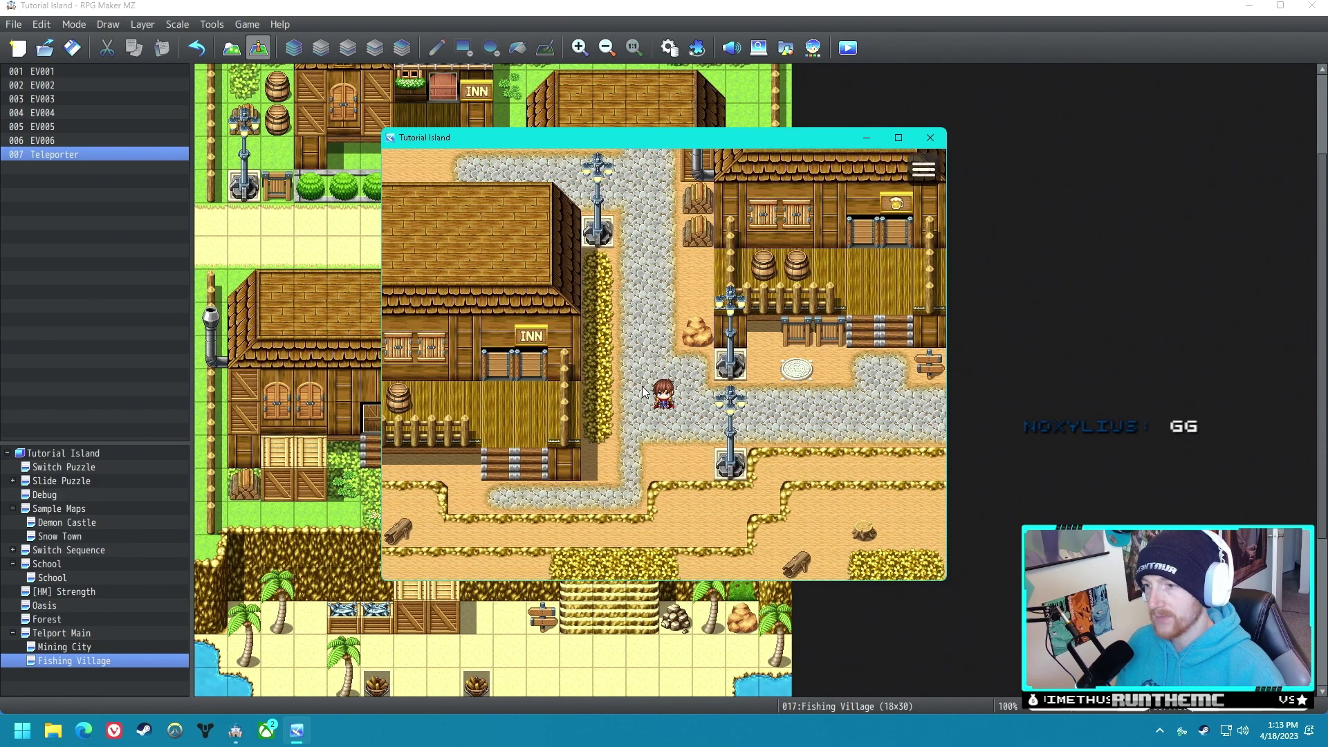
pyautogui.press('Right')
pyautogui.press('Right')
pyautogui.press('Right')
pyautogui.press('Escape')
# Step: Take the first Return Stone teleport option, then walk across the bridge onto the teleport circle
pyautogui.press('Return')
pyautogui.press('Left')
pyautogui.press('Return')
pyautogui.press('Return')
pyautogui.press('Return')
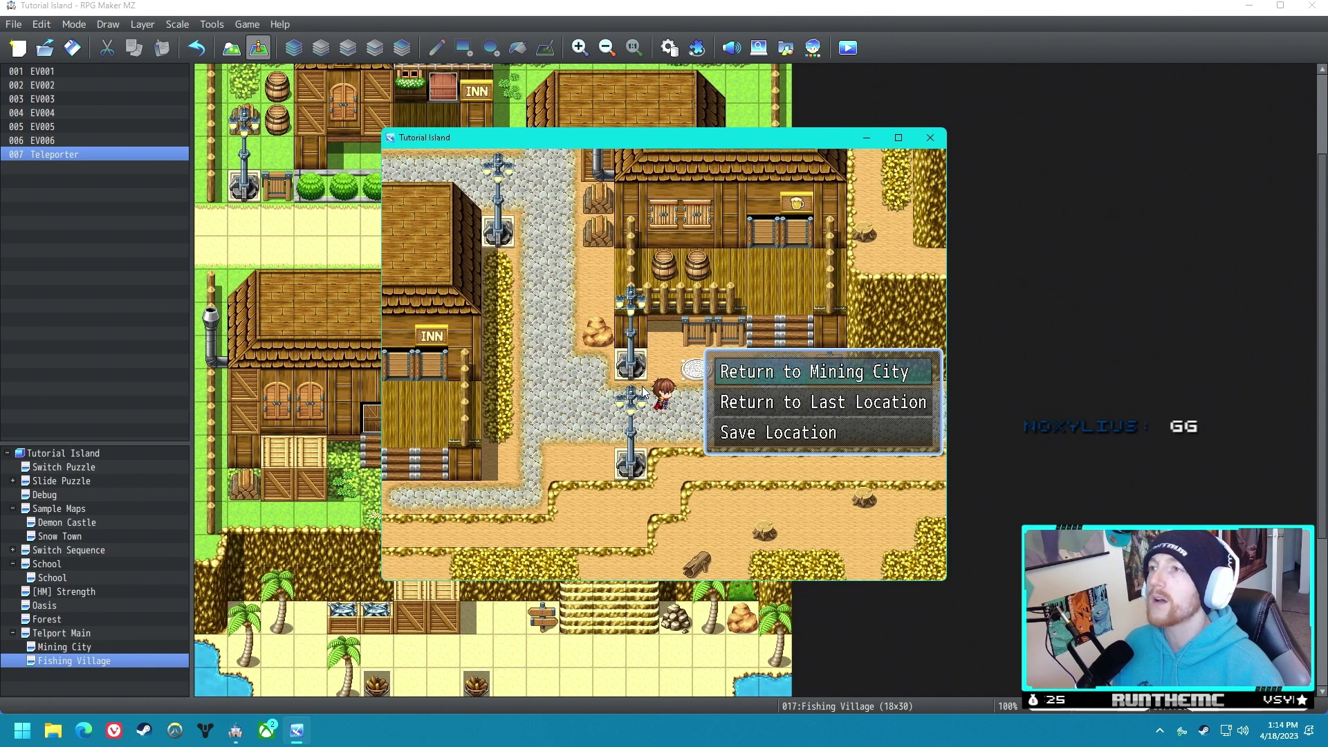
pyautogui.press('Return')
pyautogui.press('Up')
pyautogui.press('Right')
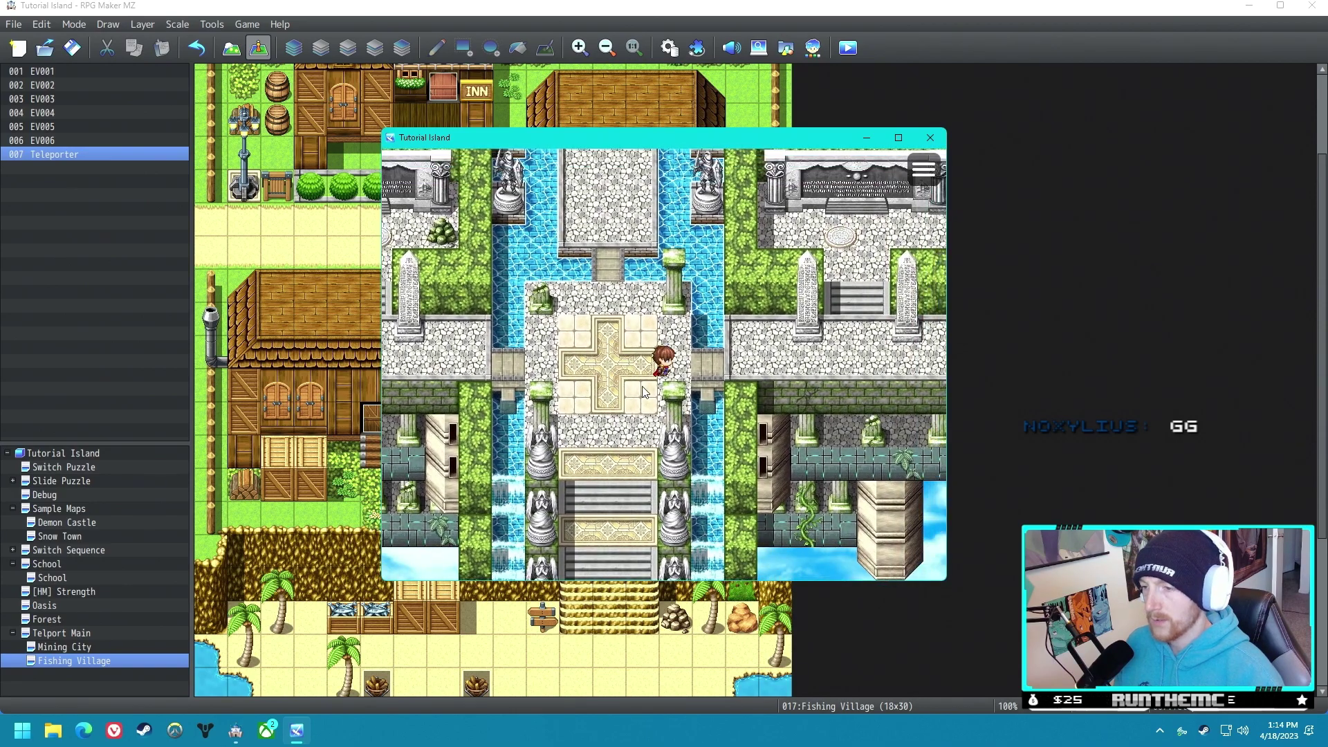
pyautogui.press('Up')
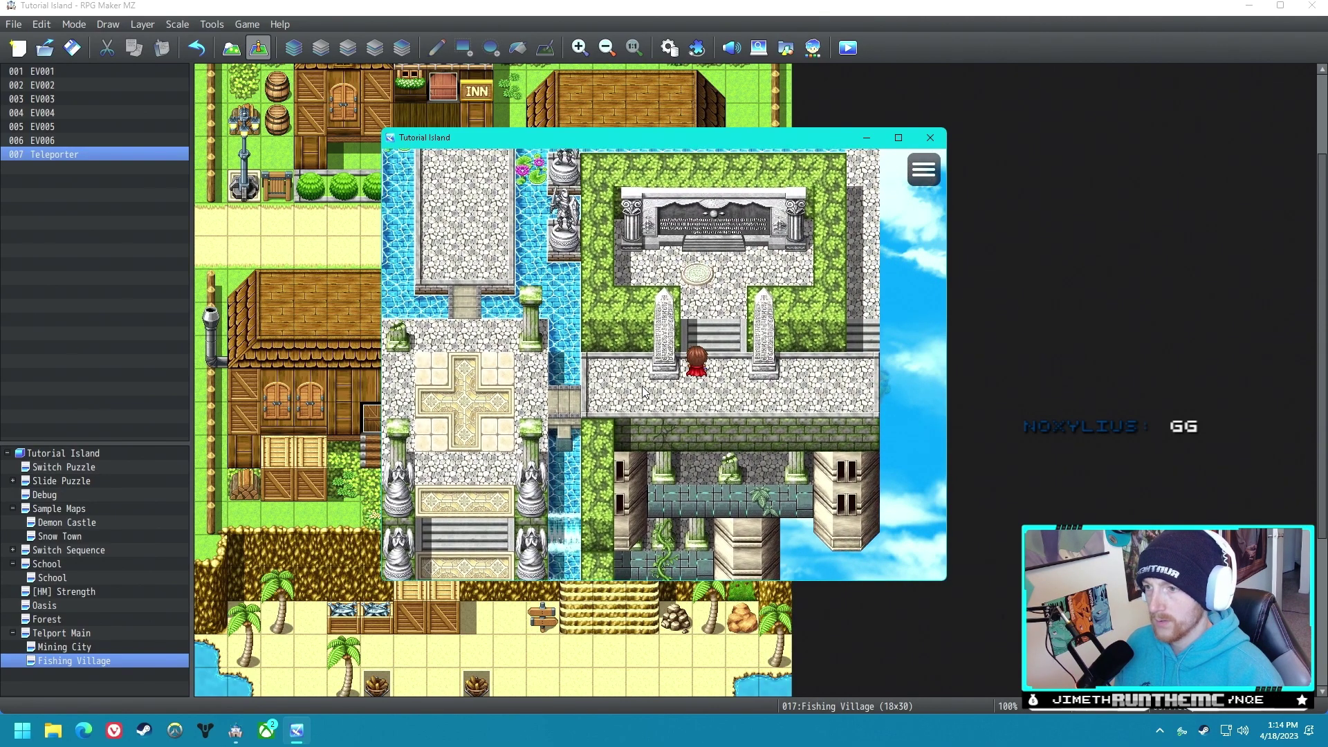
# Step: Use the Return Stone and choose Return to Mining City
pyautogui.press('Escape')
pyautogui.press('Return')
pyautogui.press('Right')
pyautogui.press('Right')
pyautogui.press('Right')
pyautogui.press('Return')
pyautogui.press('Return')
pyautogui.press('Return')
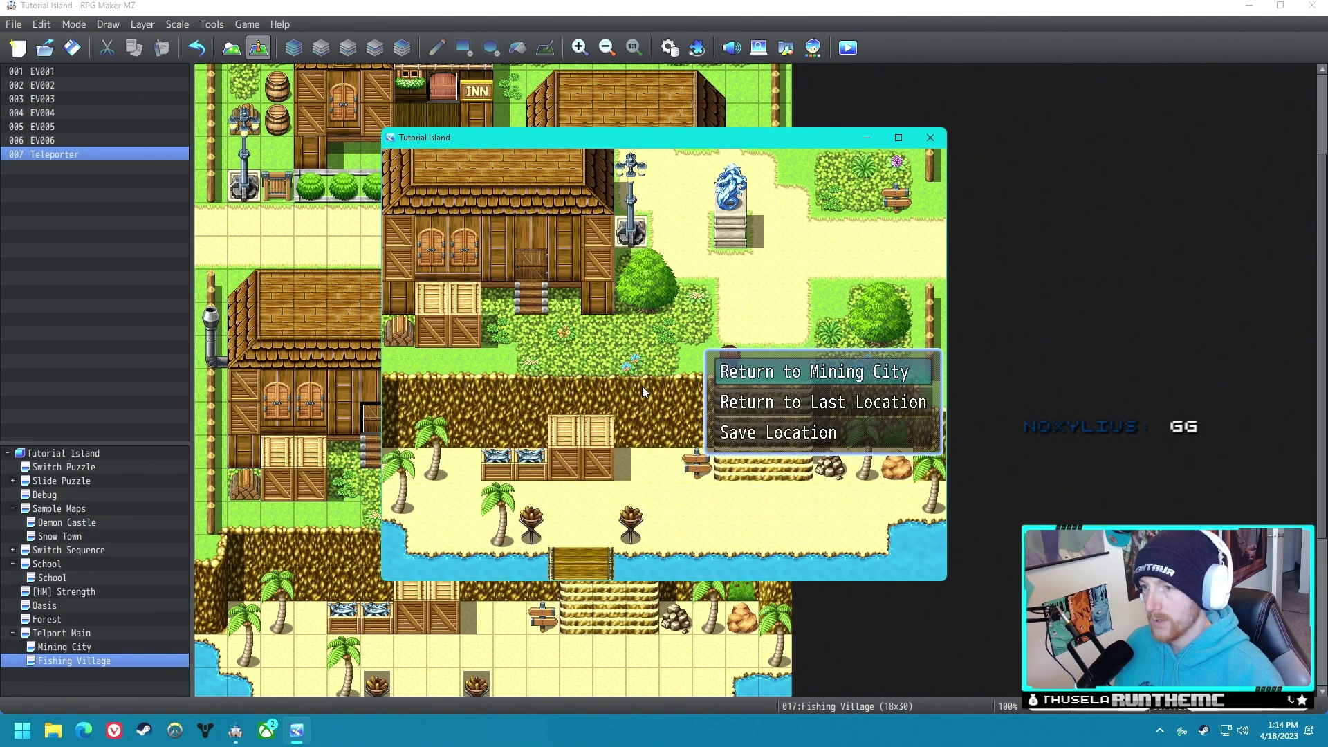
pyautogui.press('Return')
# Step: Use the Return Stone again and choose Return to Last Location
pyautogui.press('Escape')
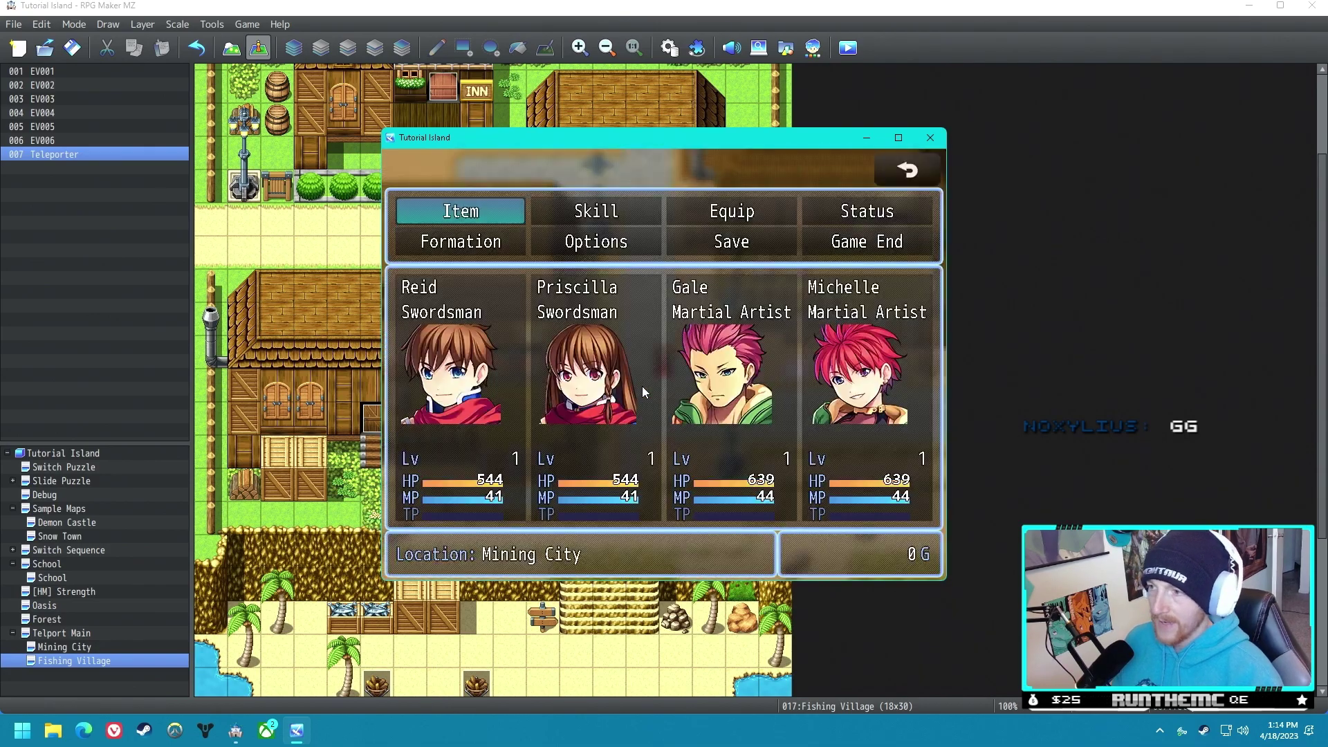
pyautogui.press('Return')
pyautogui.press('Right')
pyautogui.press('Right')
pyautogui.press('Right')
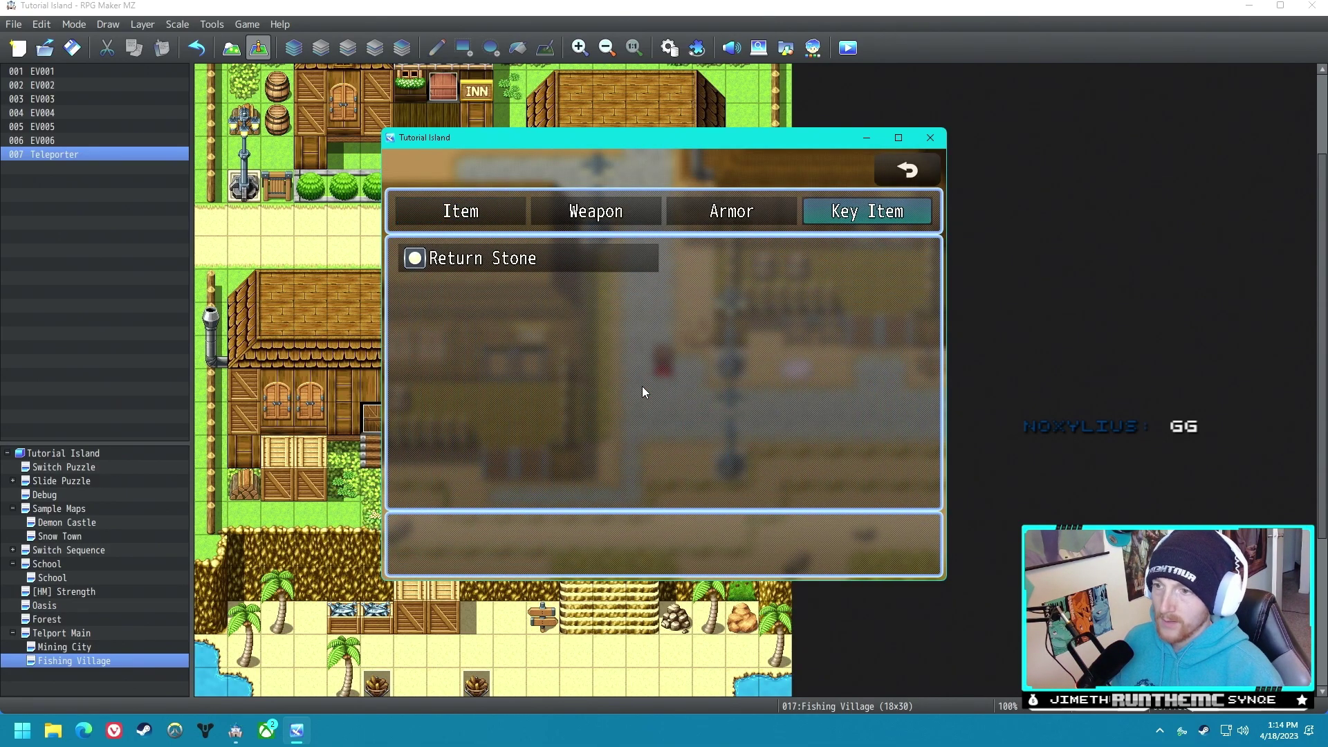
pyautogui.press('Return')
pyautogui.press('Return')
pyautogui.press('Return')
pyautogui.press('Down')
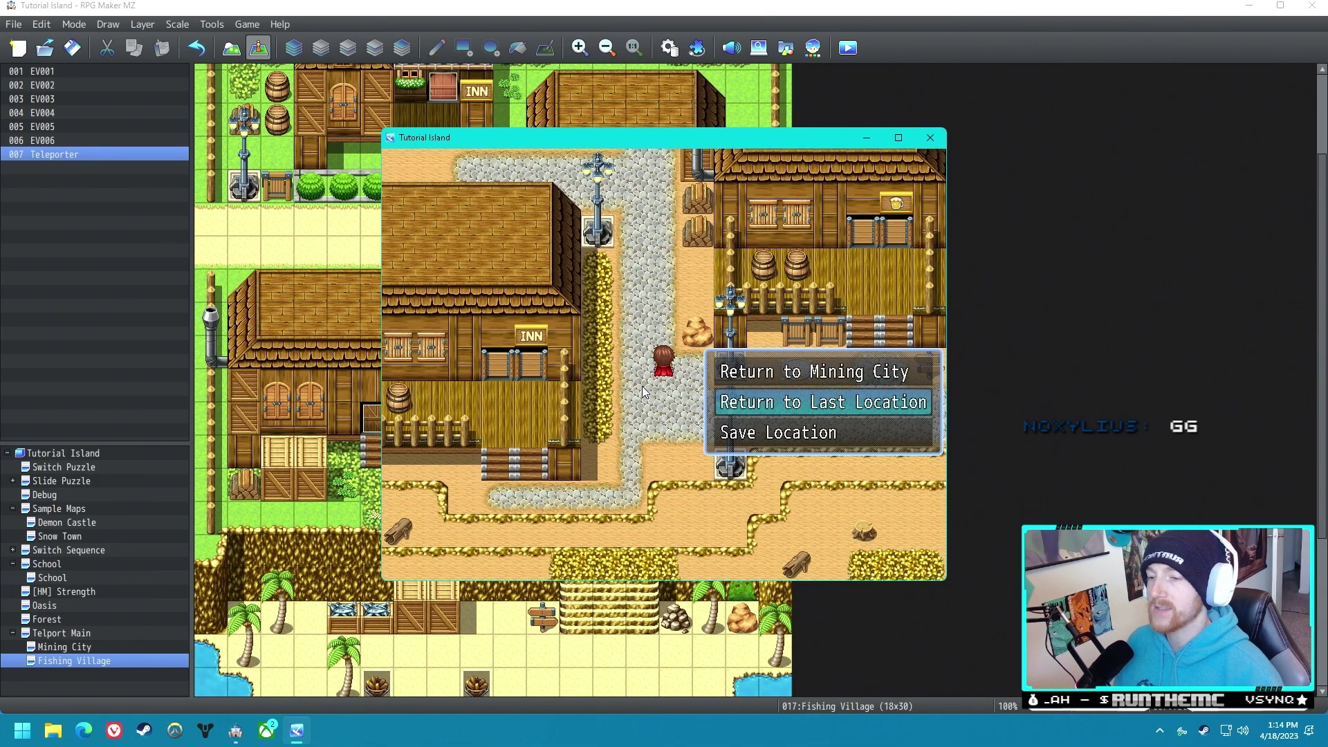
pyautogui.press('Return')
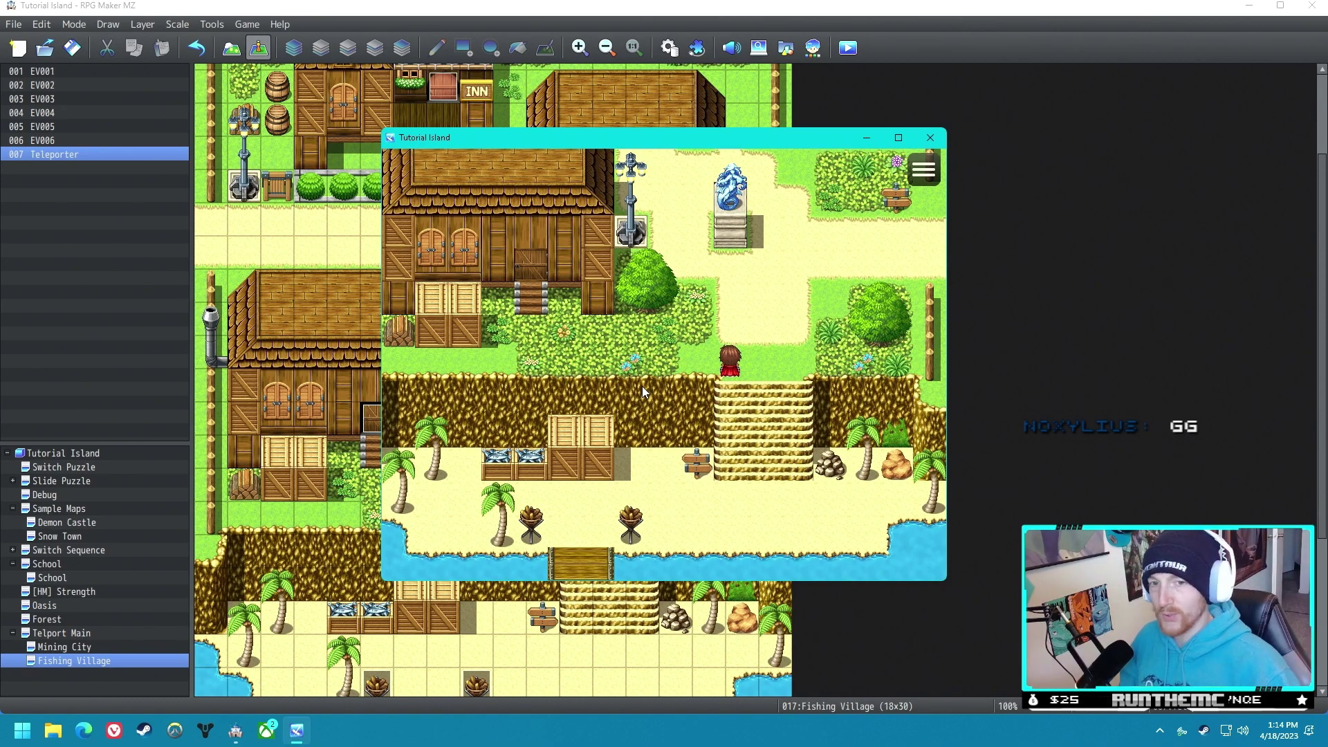
# Step: Walk the hero up the village path and past the statue
pyautogui.press('Left')
pyautogui.press('Up')
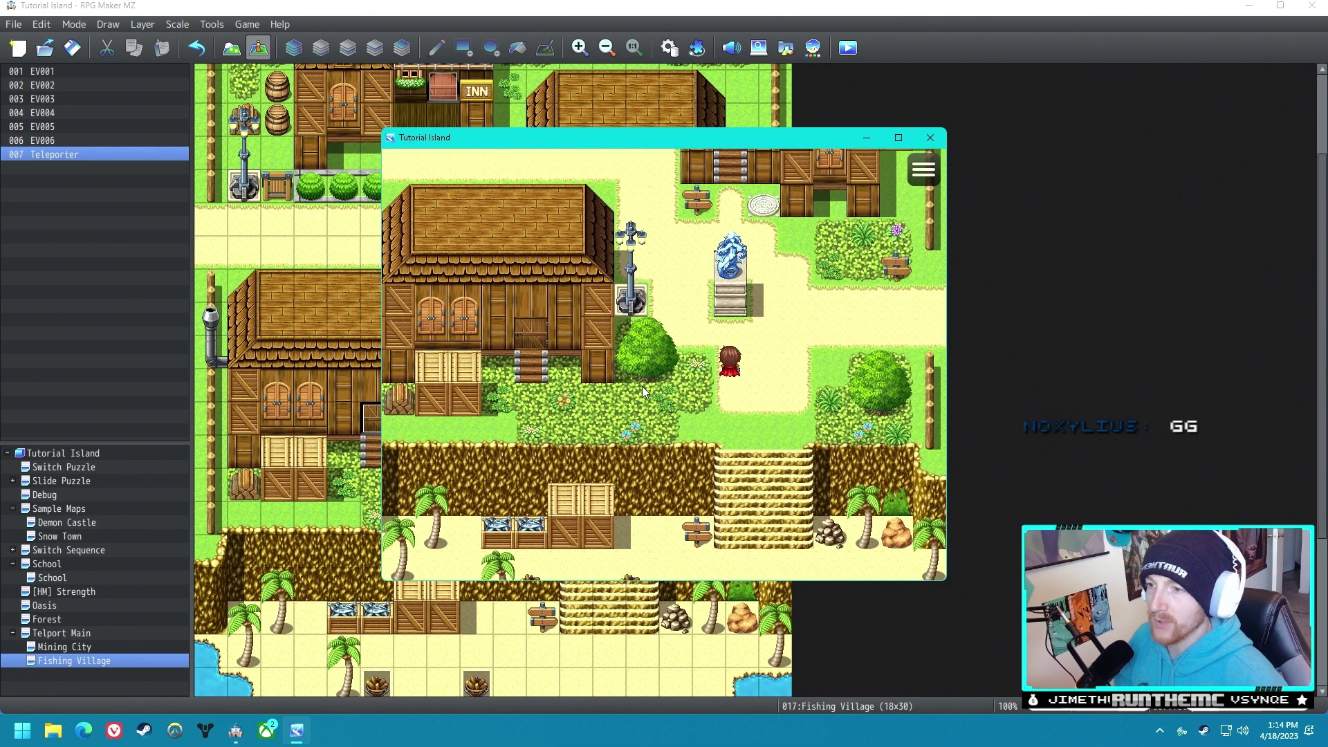
pyautogui.press('Up')
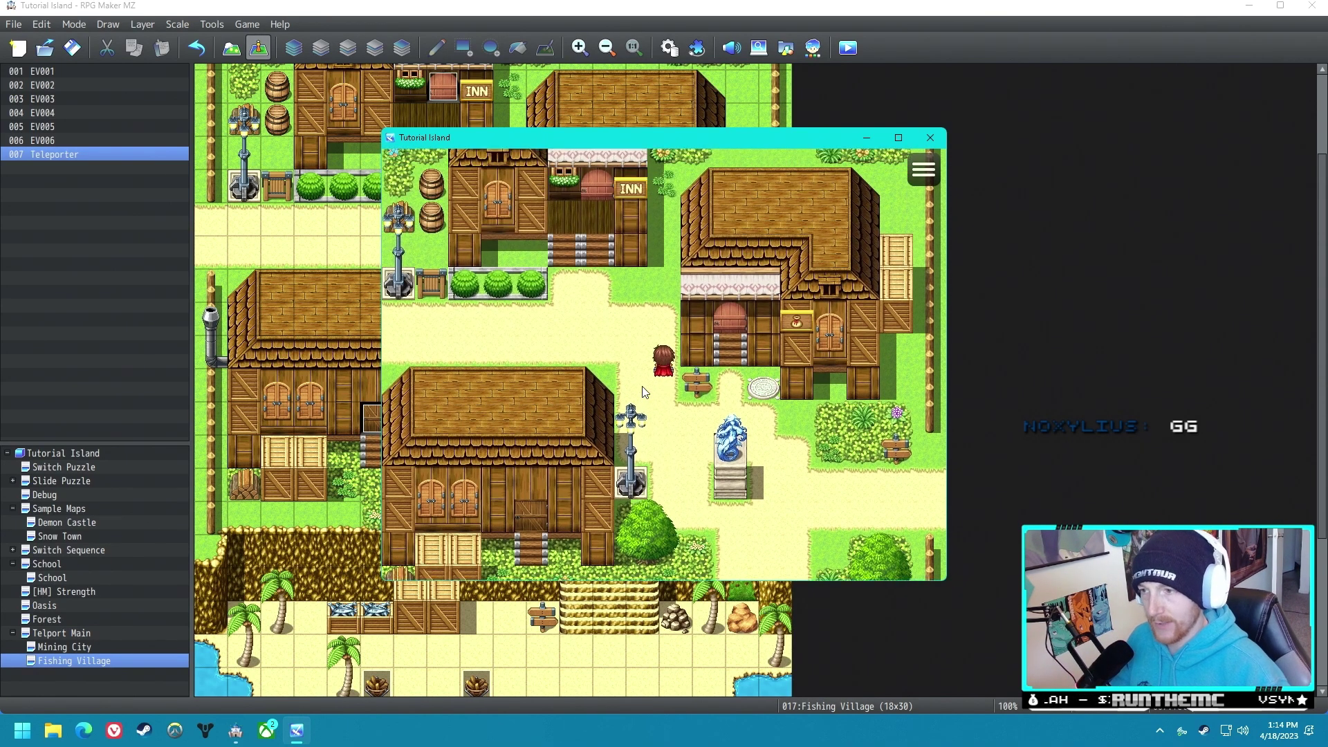
pyautogui.press('Left')
pyautogui.press('Left')
pyautogui.press('Right')
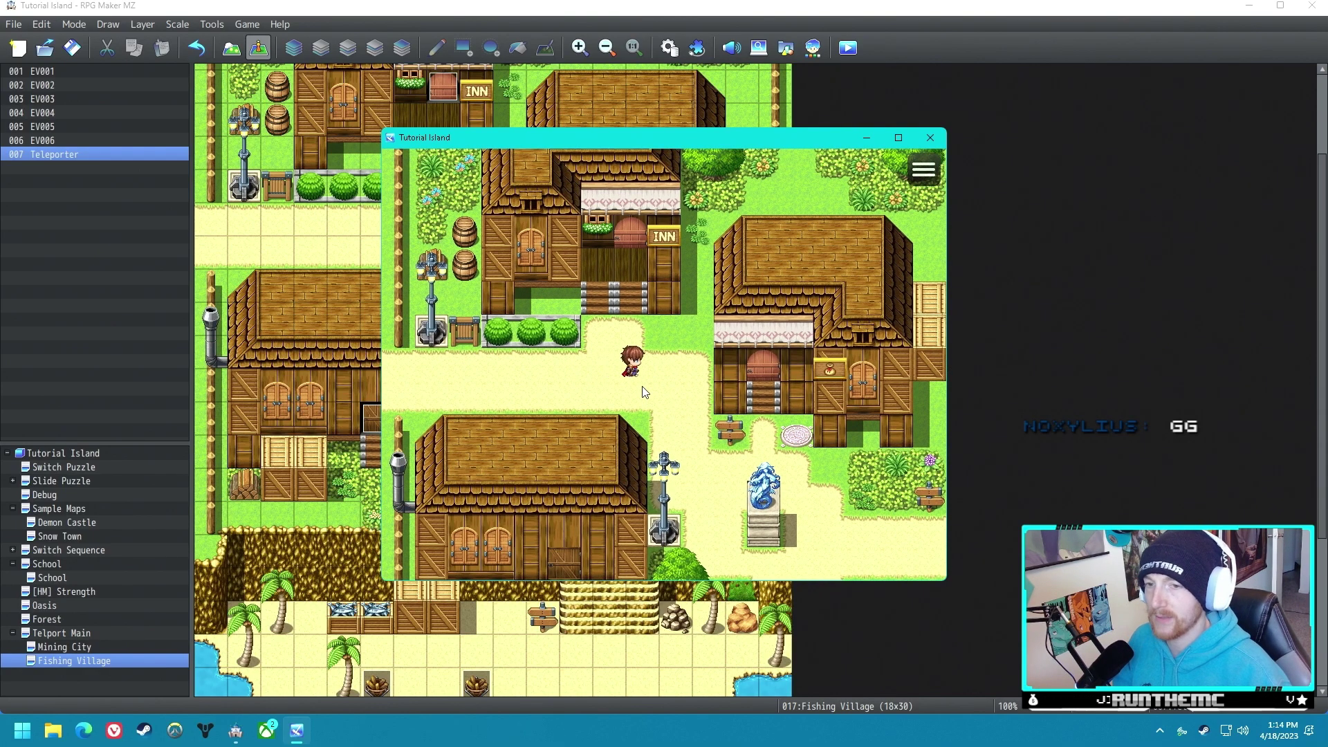
pyautogui.press('Down')
pyautogui.press('Right')
pyautogui.press('Right')
pyautogui.press('Down')
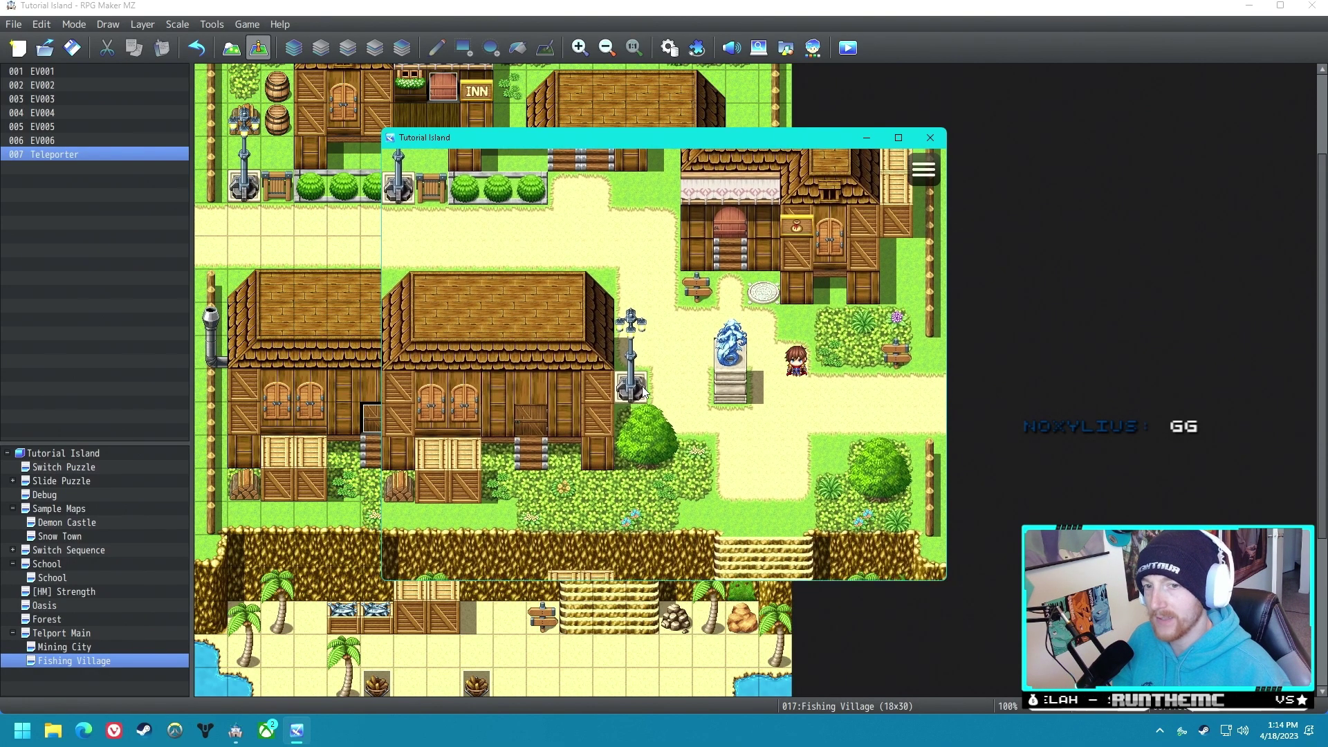
# Step: In Fishing Village, use the Return Stone from Key Items to bring up its choices
pyautogui.press('Left')
pyautogui.press('Up')
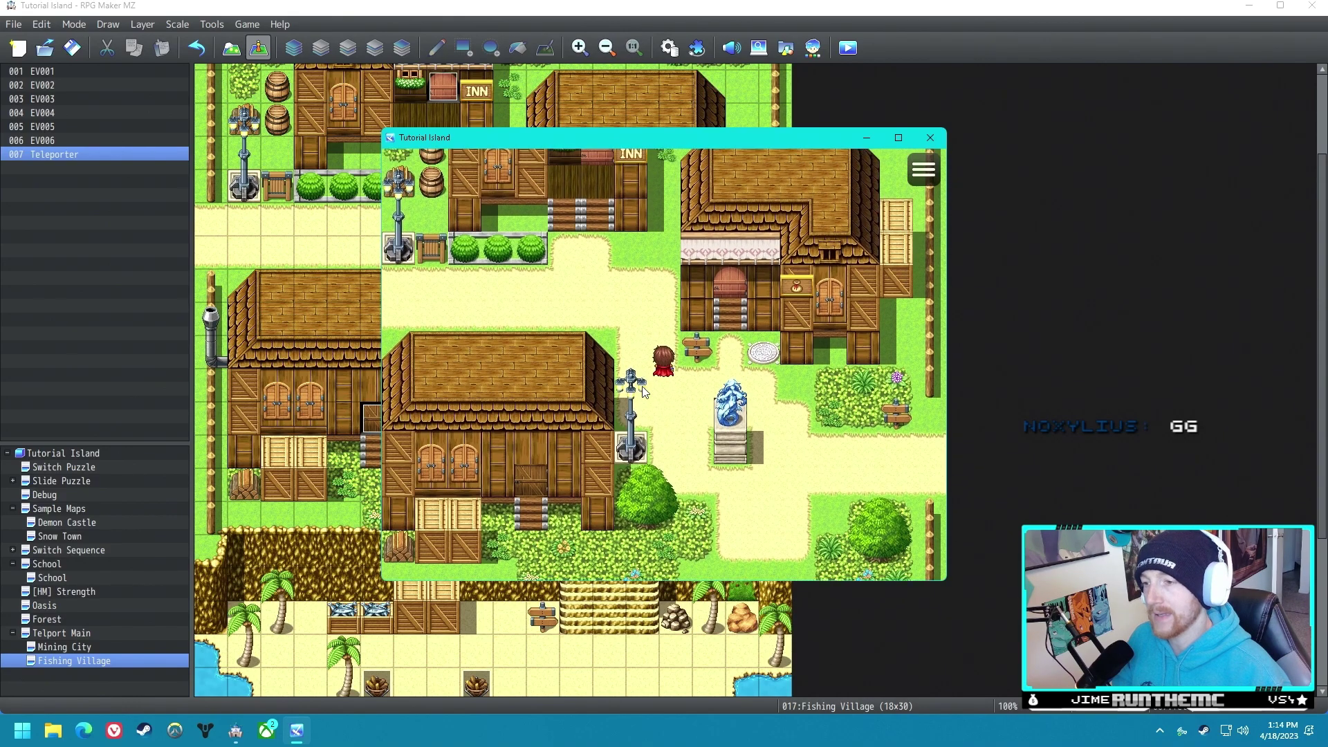
pyautogui.press('Escape')
pyautogui.press('Down')
pyautogui.press('Up')
pyautogui.press('Return')
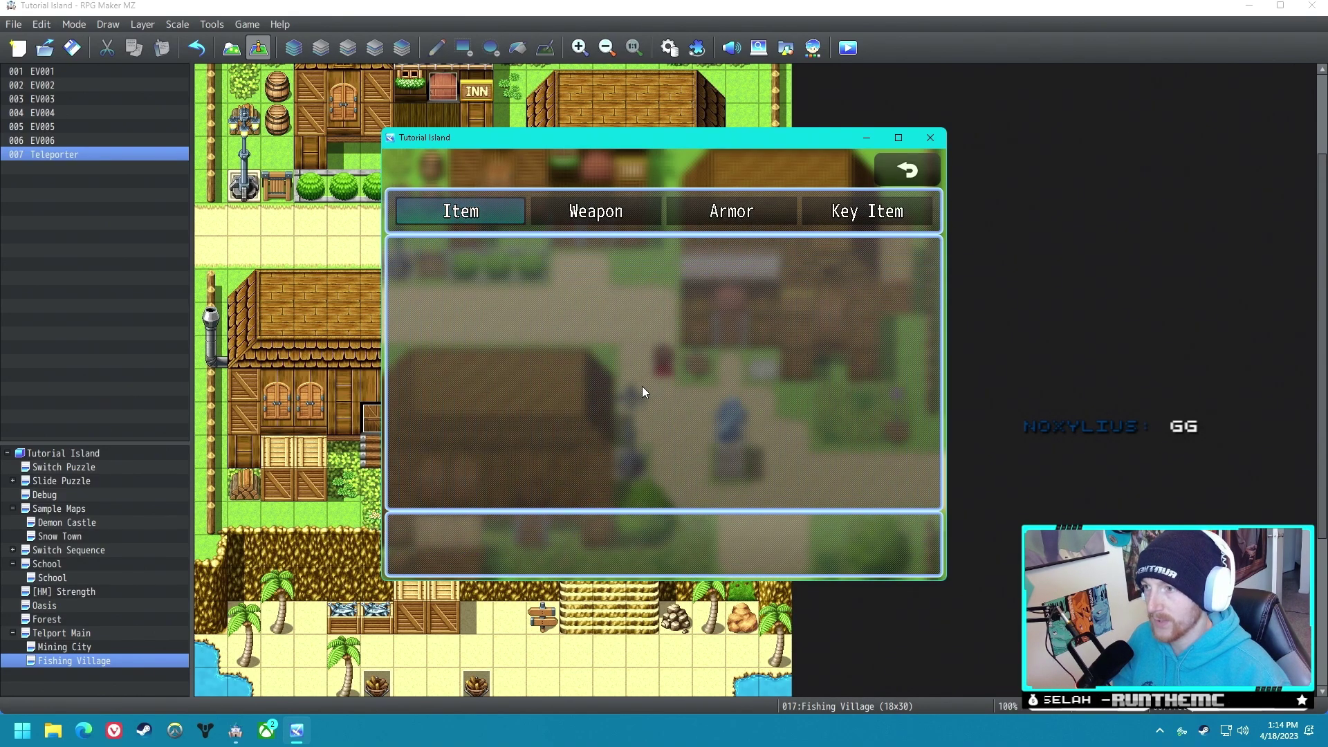
pyautogui.press('Right')
pyautogui.press('Right')
pyautogui.press('Left')
pyautogui.press('Left')
pyautogui.press('Left')
pyautogui.press('Return')
pyautogui.press('Return')
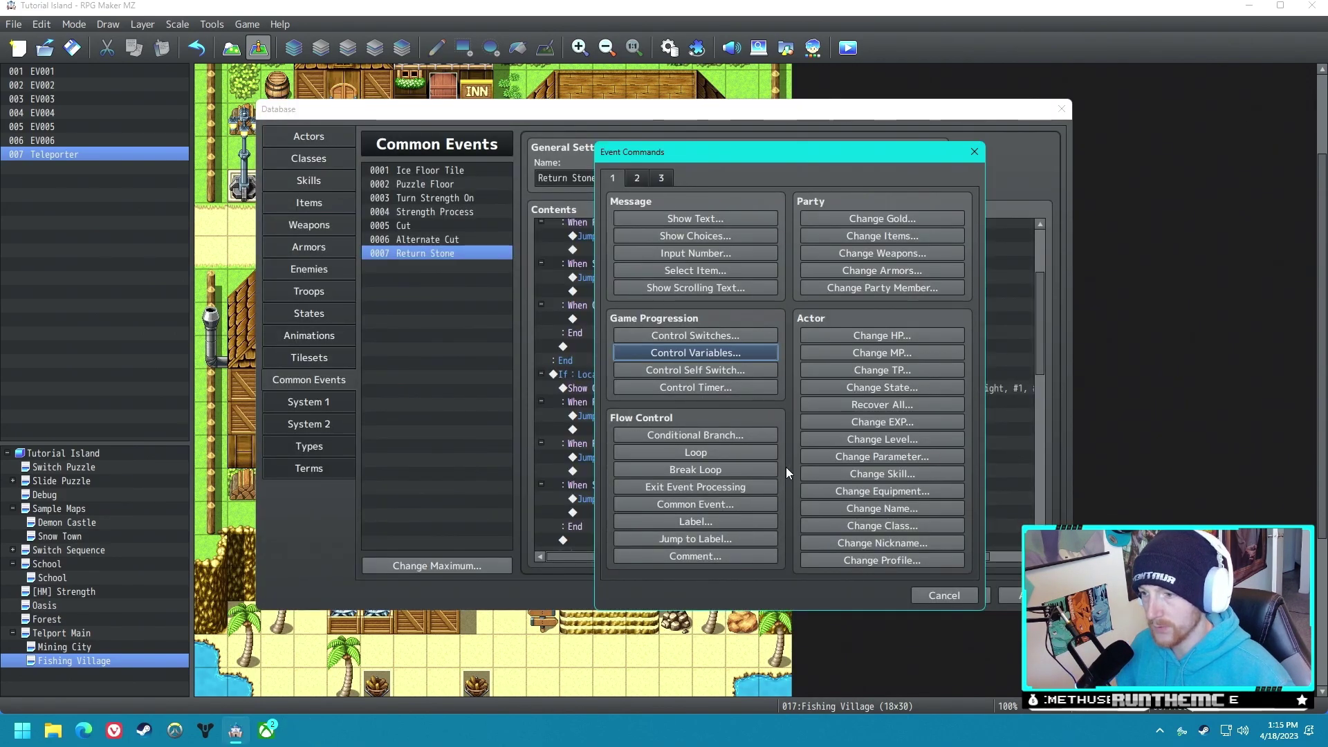
# Step: Add Exit Event Processing to the Return Stone's When Cancel branch and confirm with OK
pyautogui.click(754, 487)
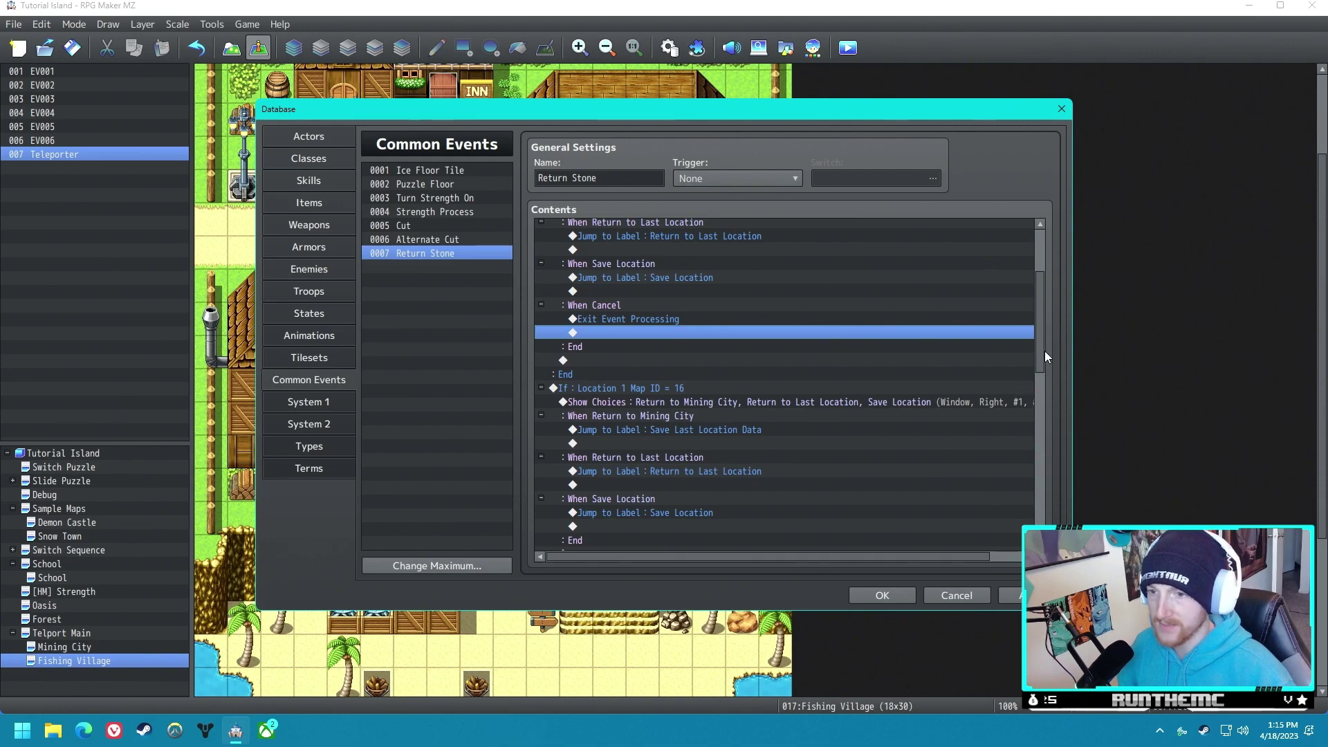
pyautogui.scroll(3, 1025, 280)
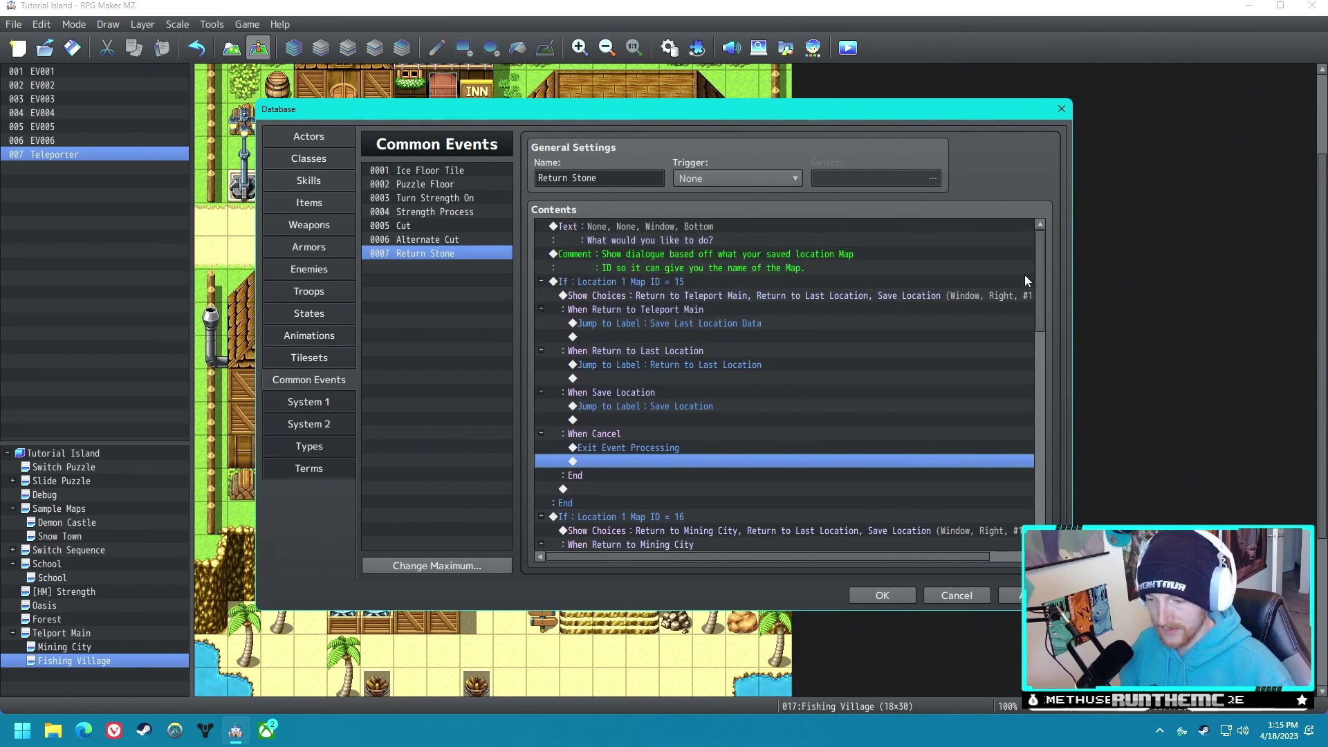
pyautogui.moveTo(1040, 280); pyautogui.dragTo(1010, 205)
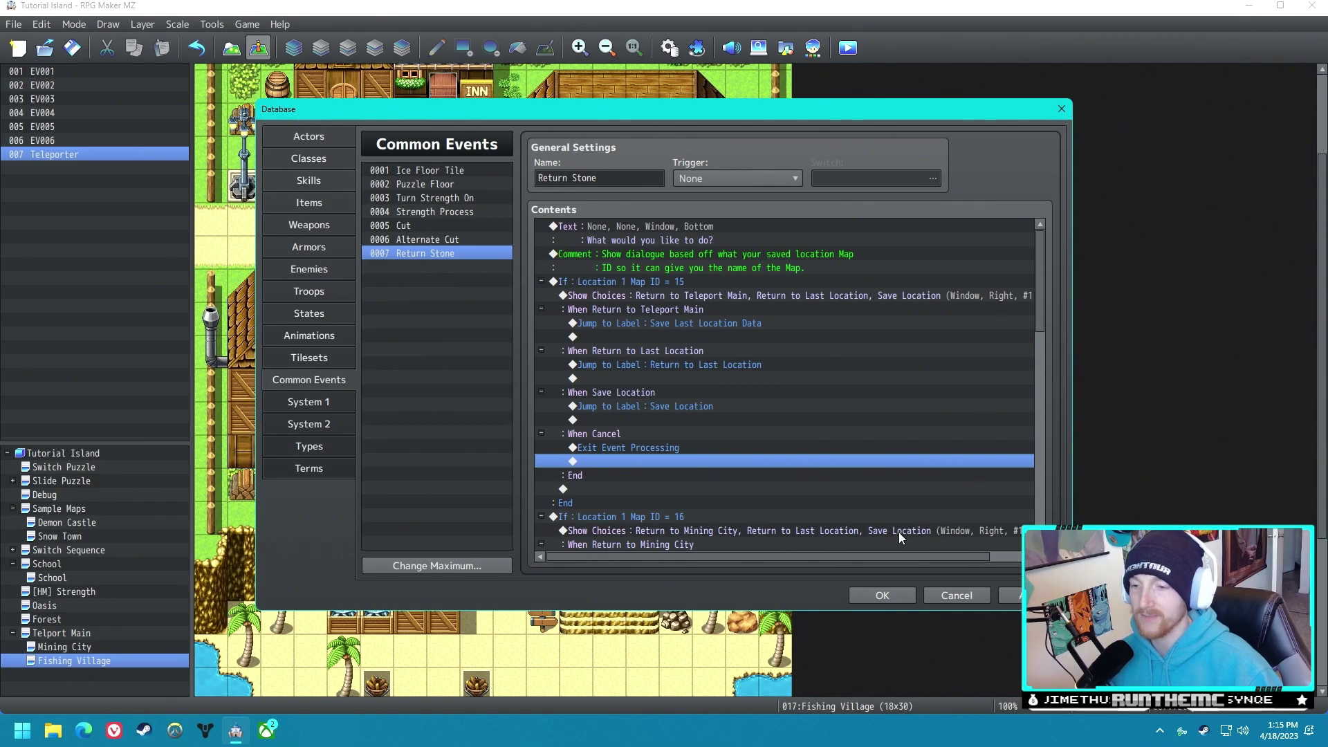
pyautogui.click(886, 595)
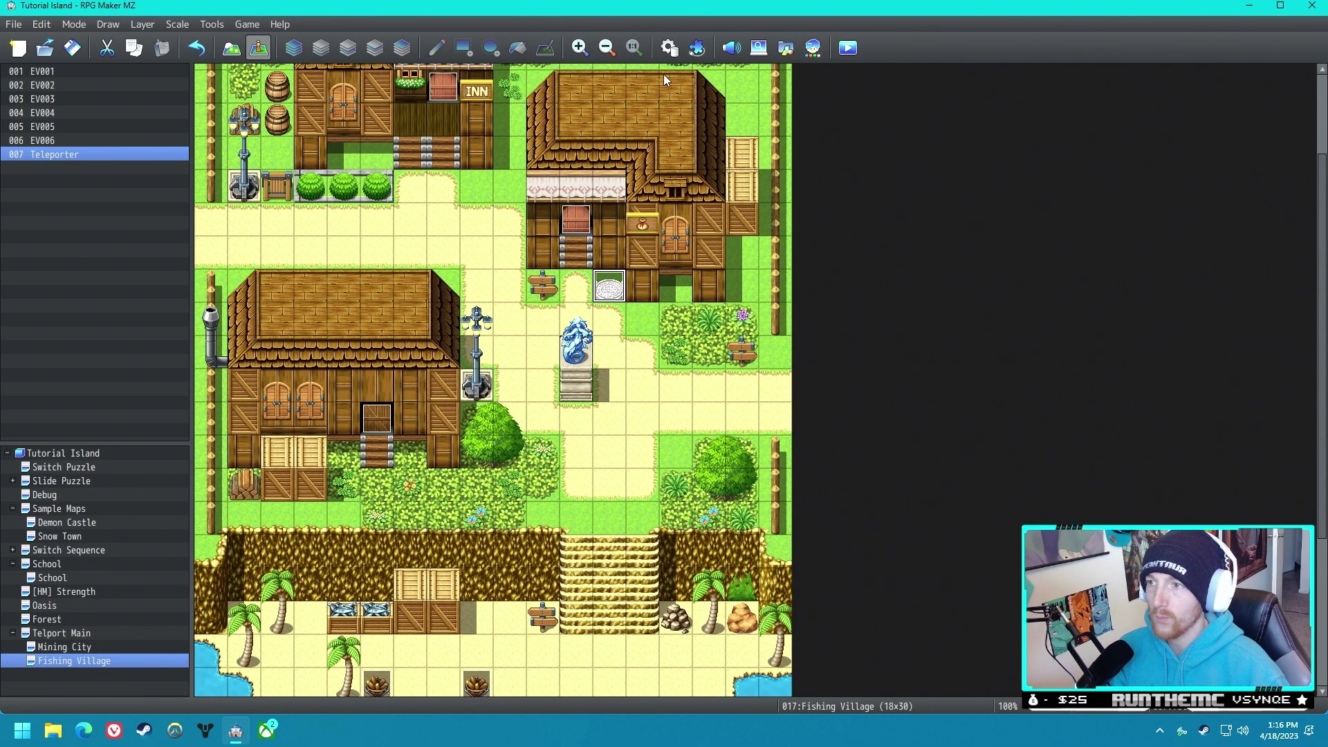
# Step: Browse the Snow Town and School maps, open Telport Main, and reopen the Database to Return Stone
pyautogui.click(668, 60)
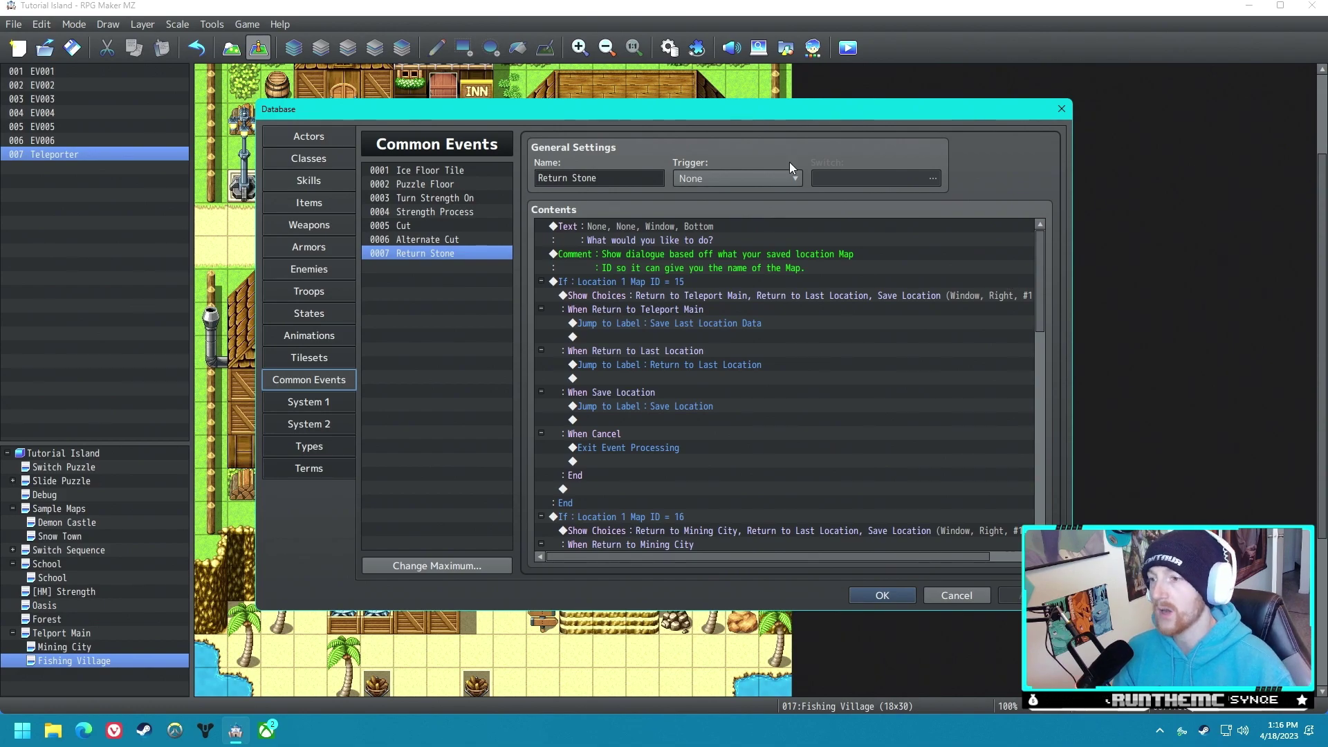
pyautogui.click(884, 593)
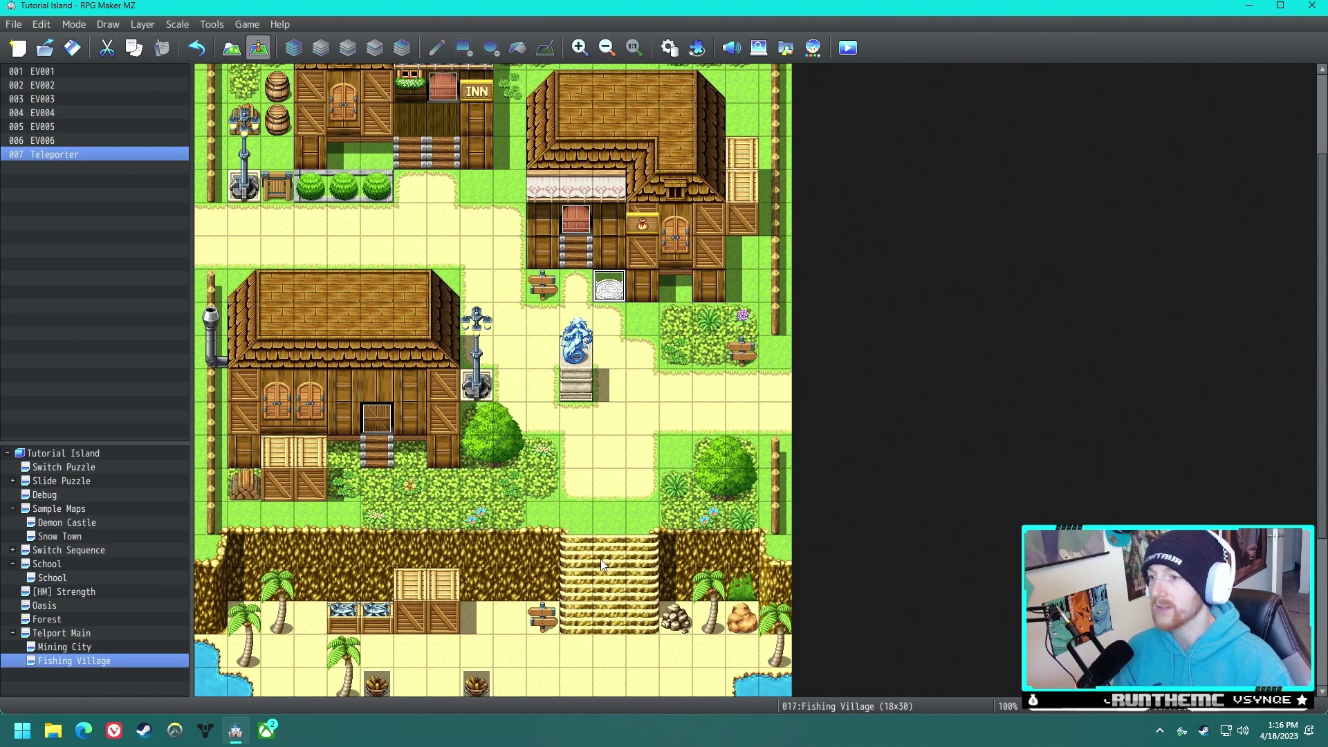
pyautogui.click(87, 538)
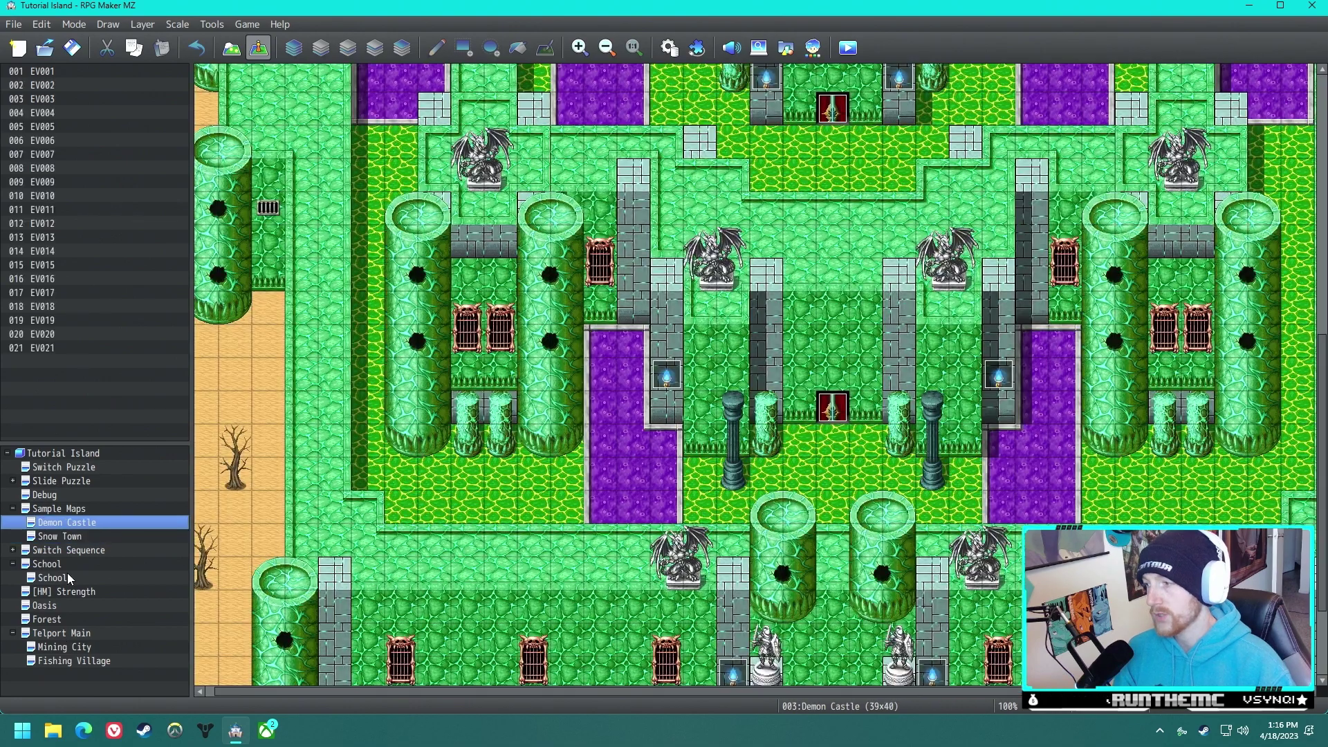
pyautogui.click(63, 564)
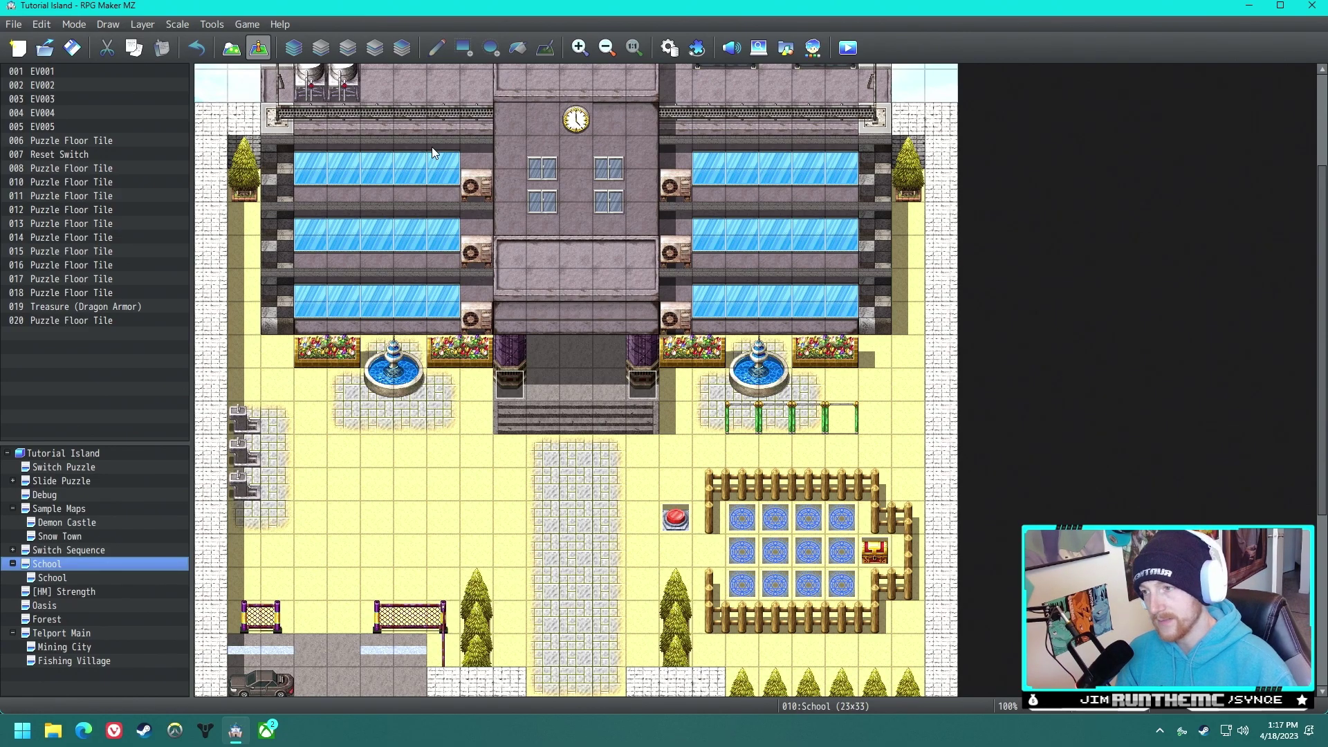
pyautogui.click(118, 631)
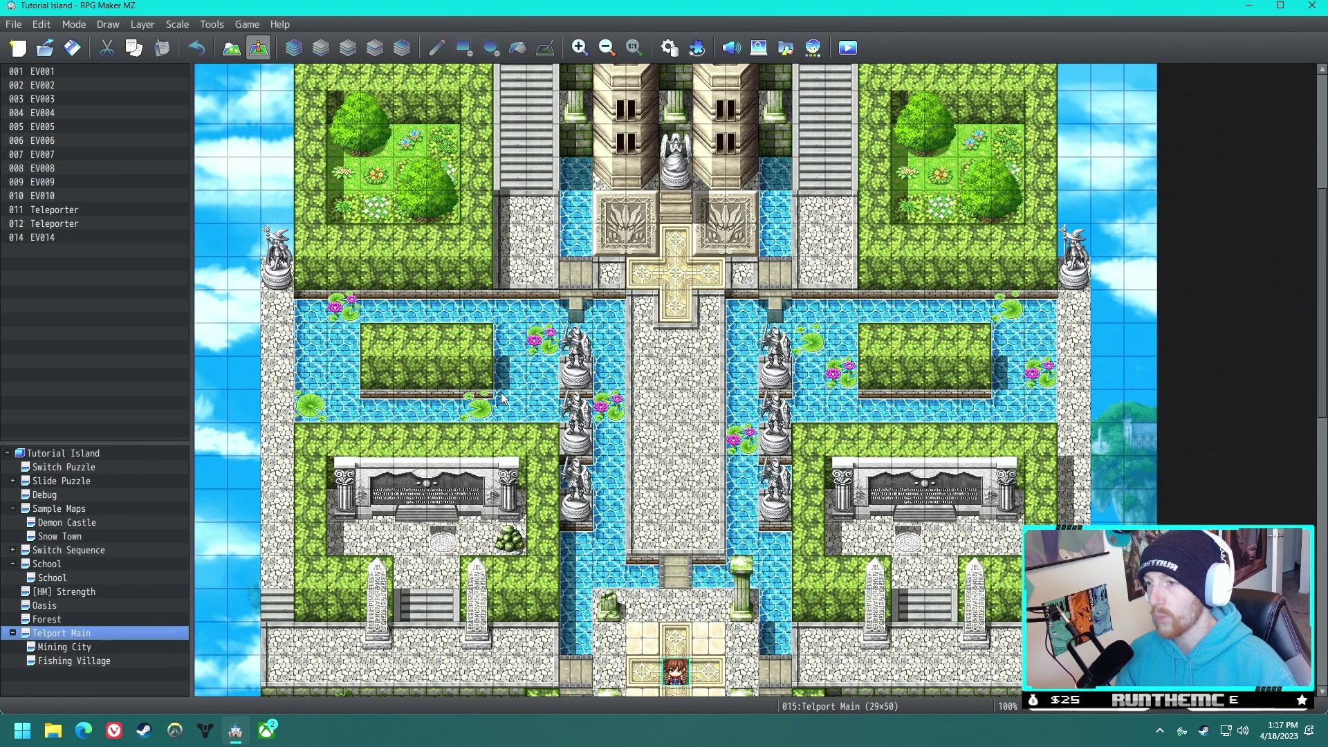
pyautogui.scroll(-3, 504, 398)
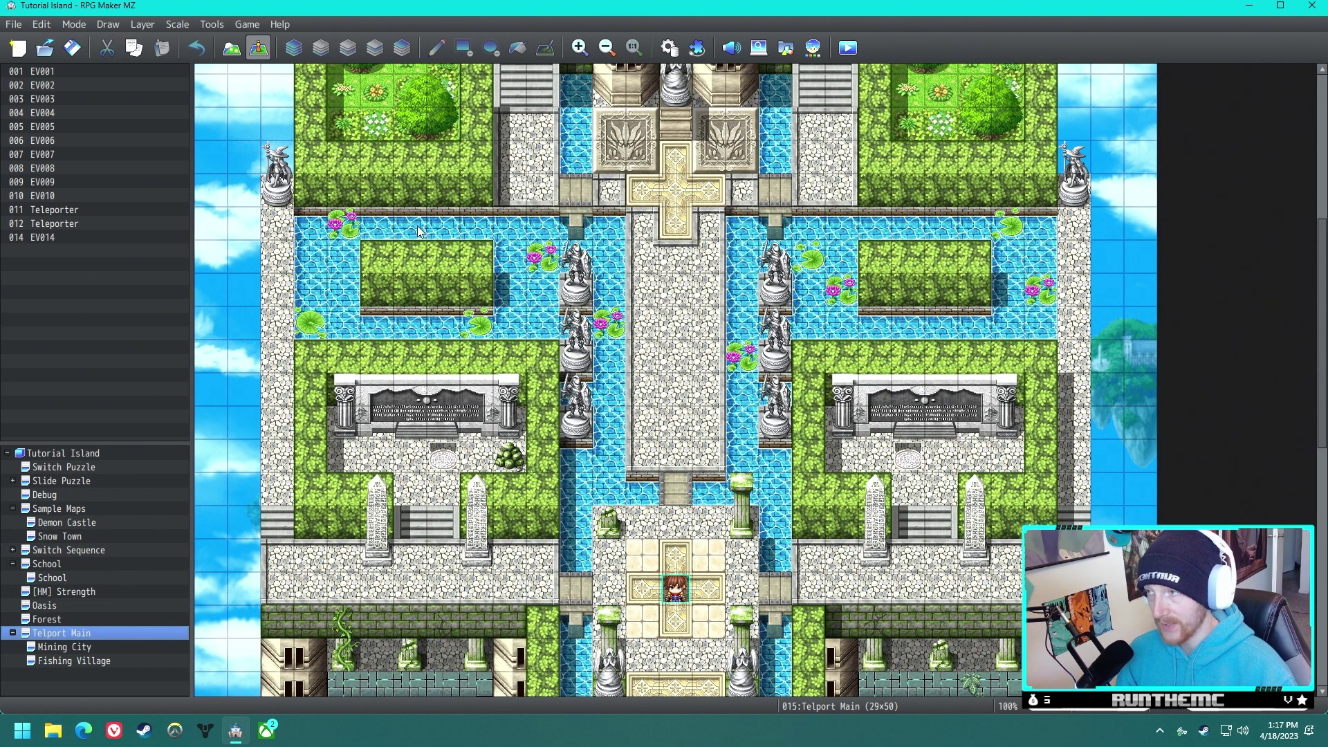
pyautogui.click(678, 48)
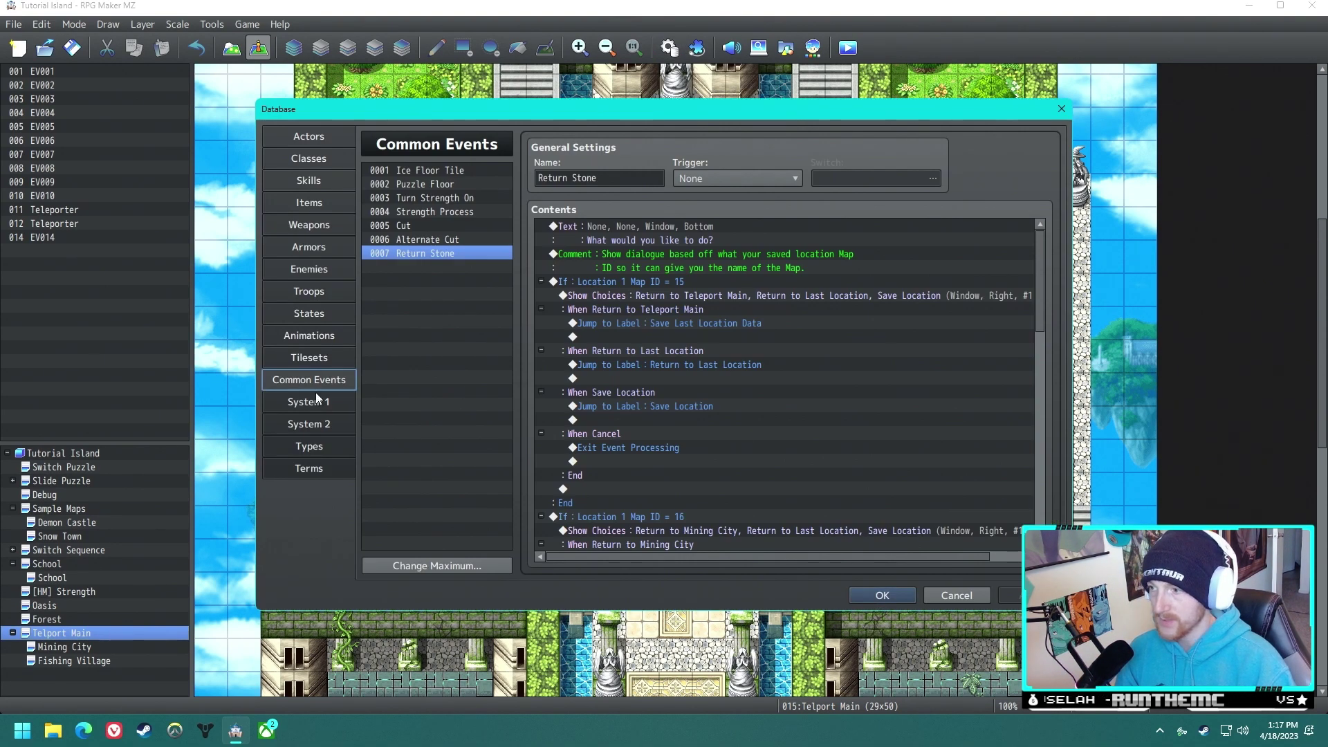